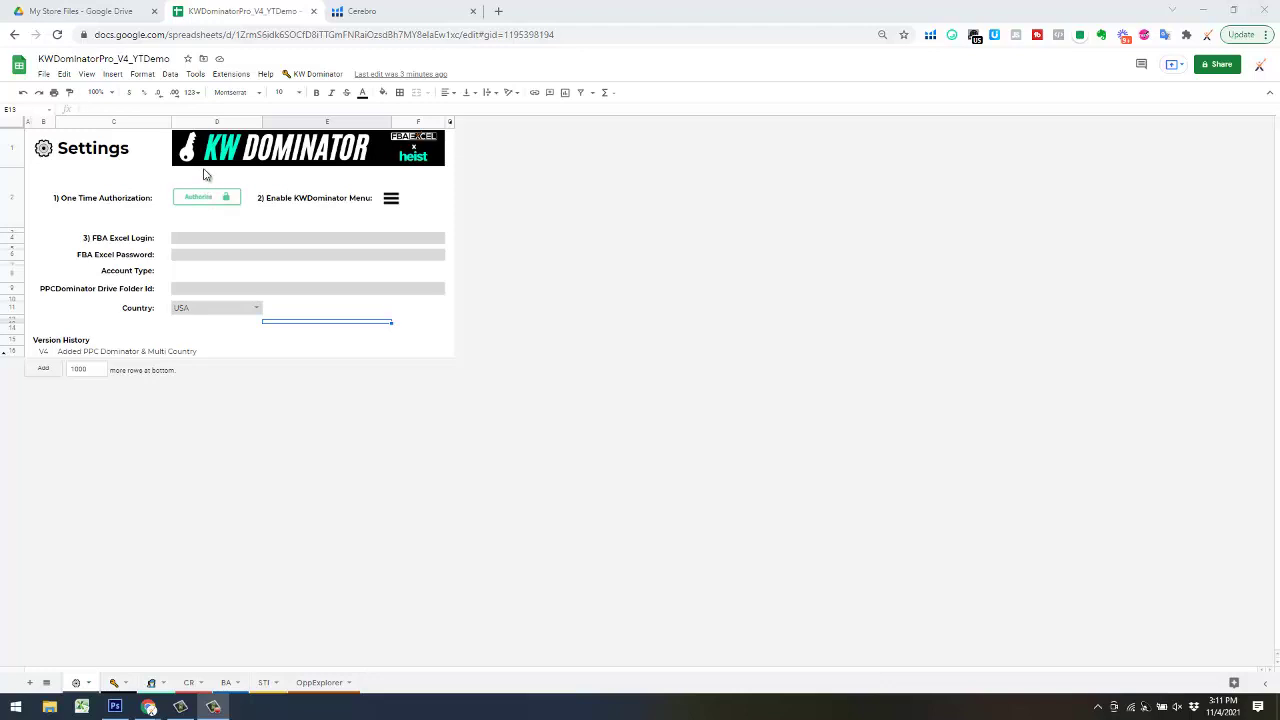
# - Start the KW Dominator script authorization from the Settings sheet and continue to Google sign-in
pyautogui.click(209, 199)
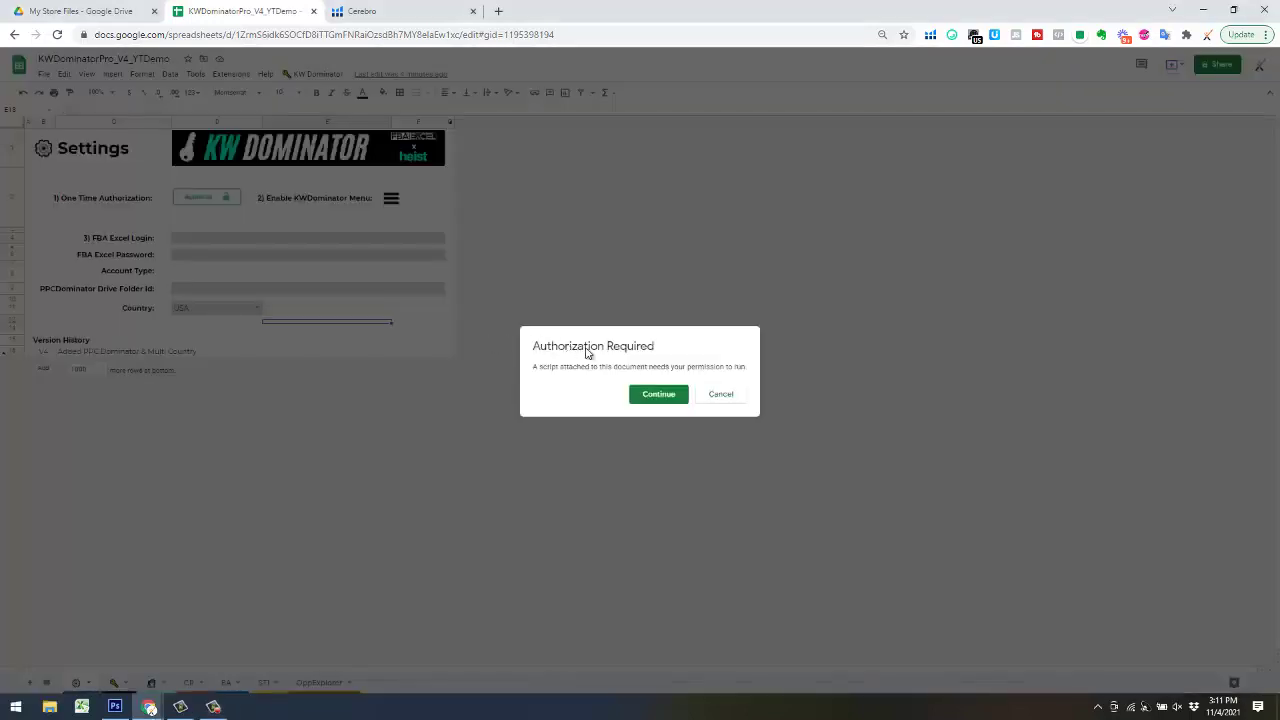
pyautogui.click(643, 397)
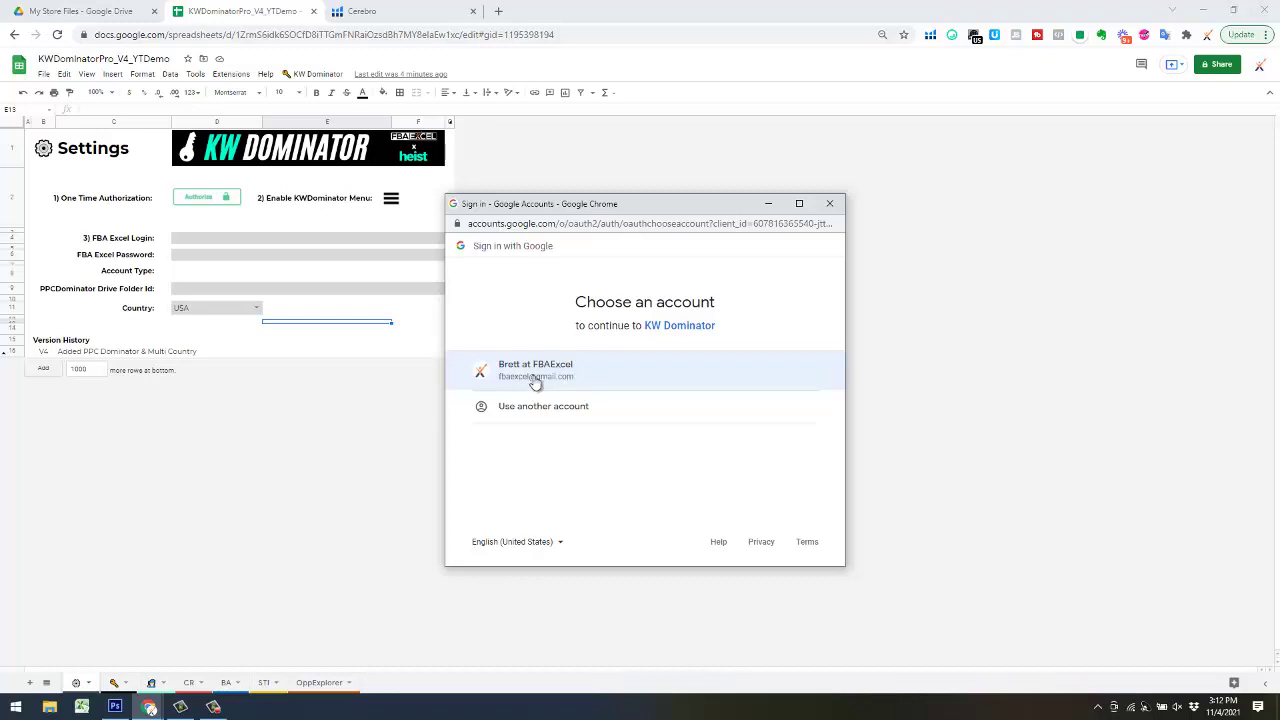
# - Choose the Google account, proceed past the unverified-app warning, and allow KW Dominator access
pyautogui.click(566, 380)
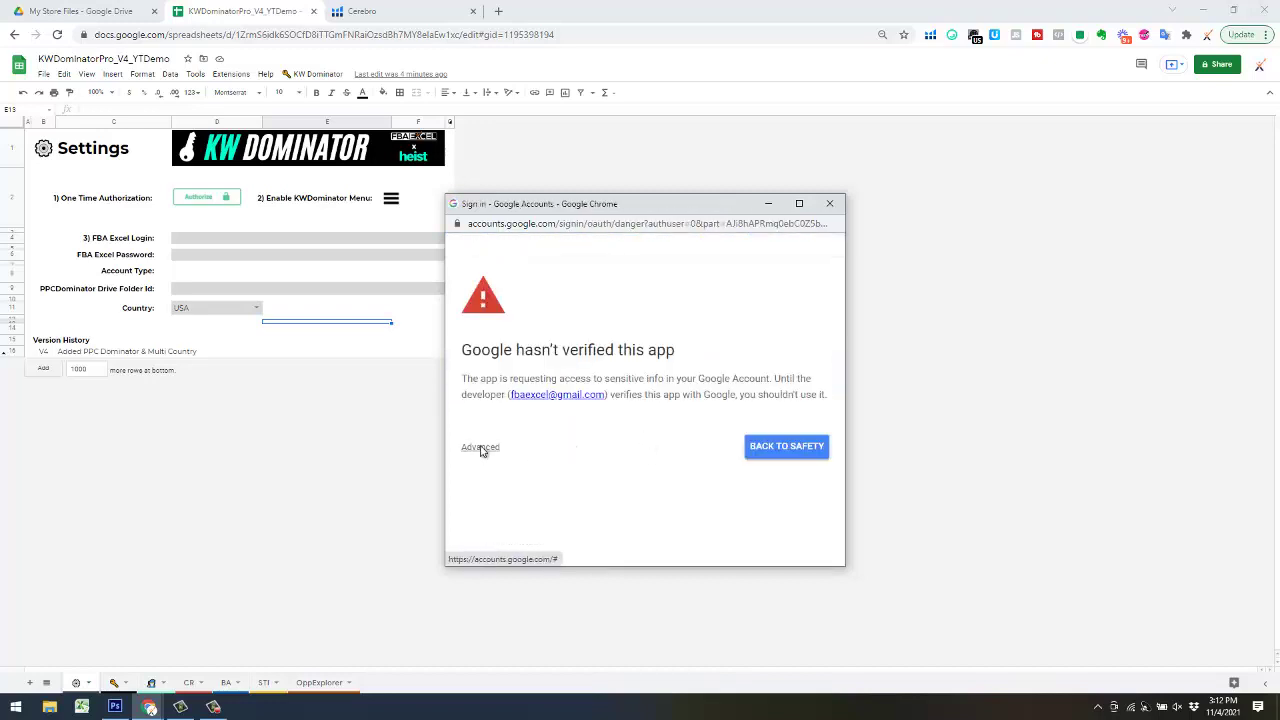
pyautogui.click(480, 448)
pyautogui.scroll(-1, 640, 450)
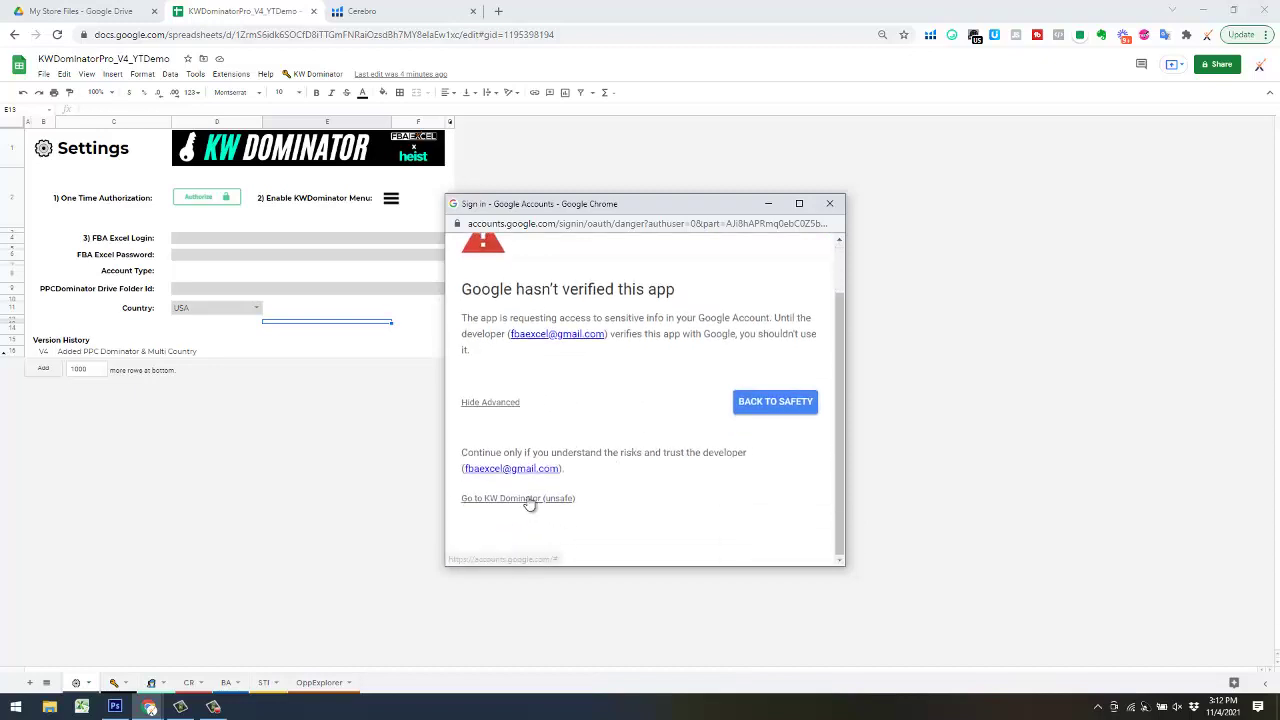
pyautogui.click(602, 505)
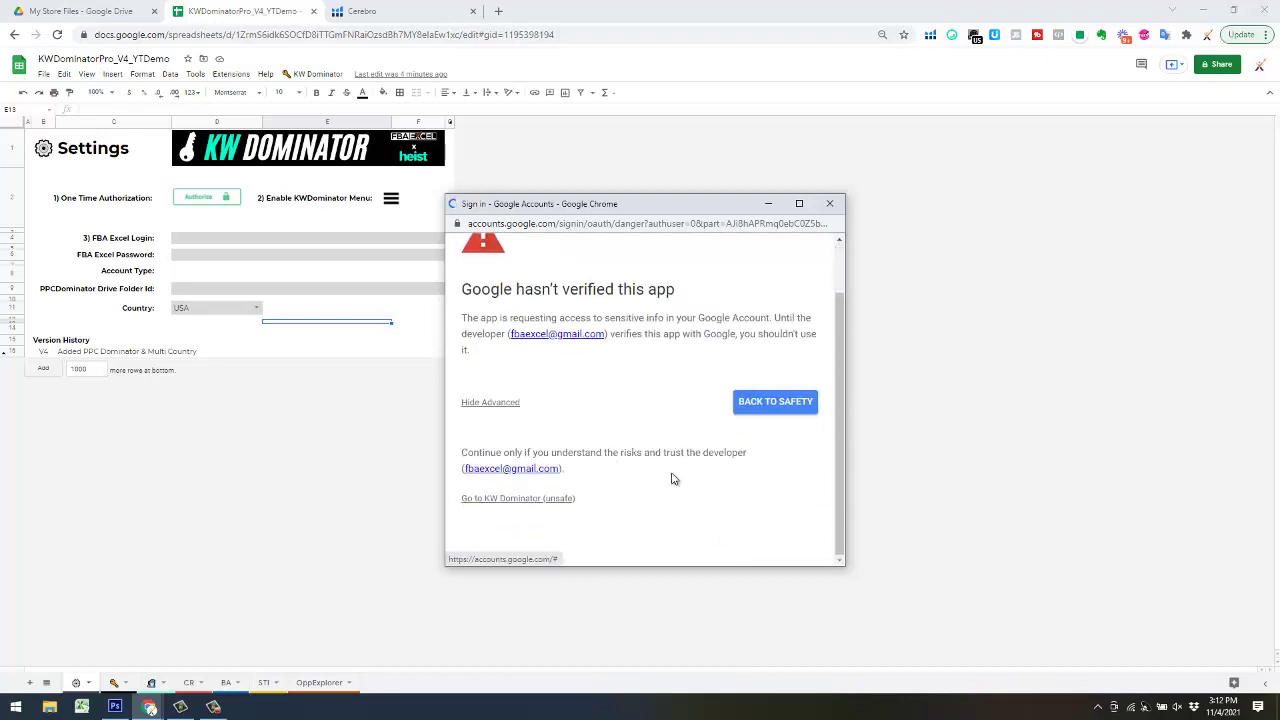
pyautogui.scroll(-5, 672, 468)
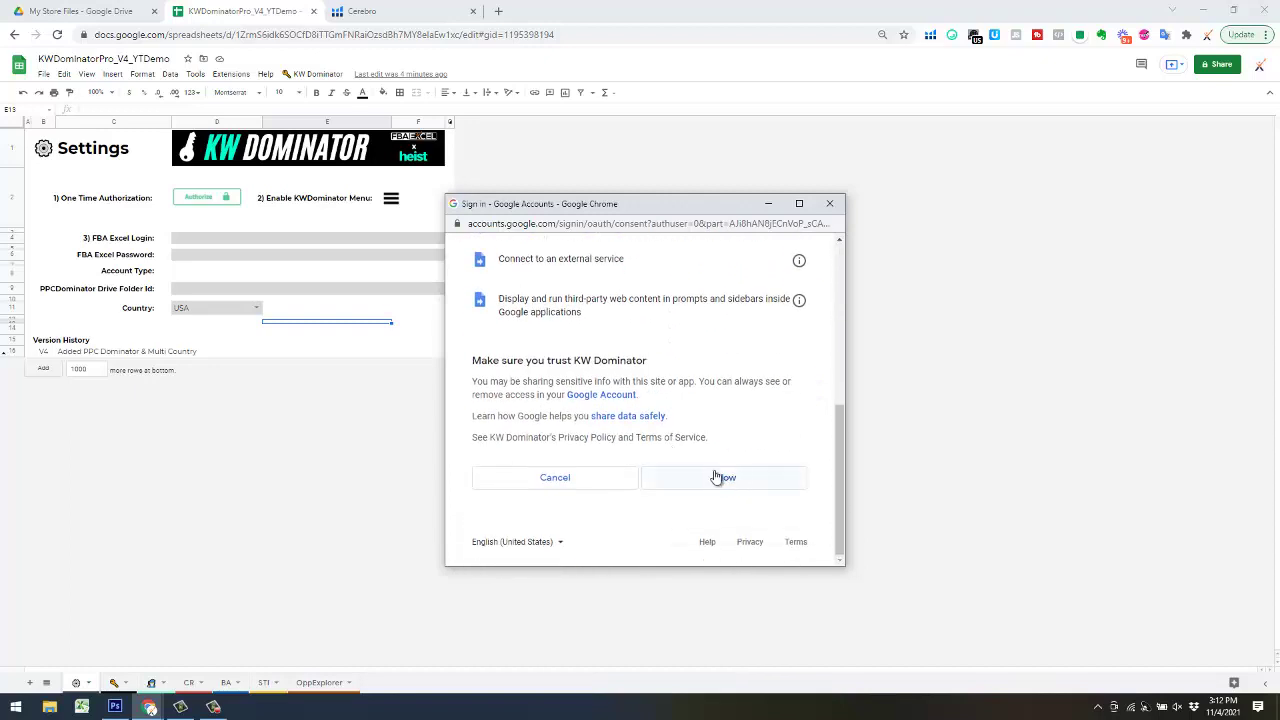
pyautogui.click(733, 481)
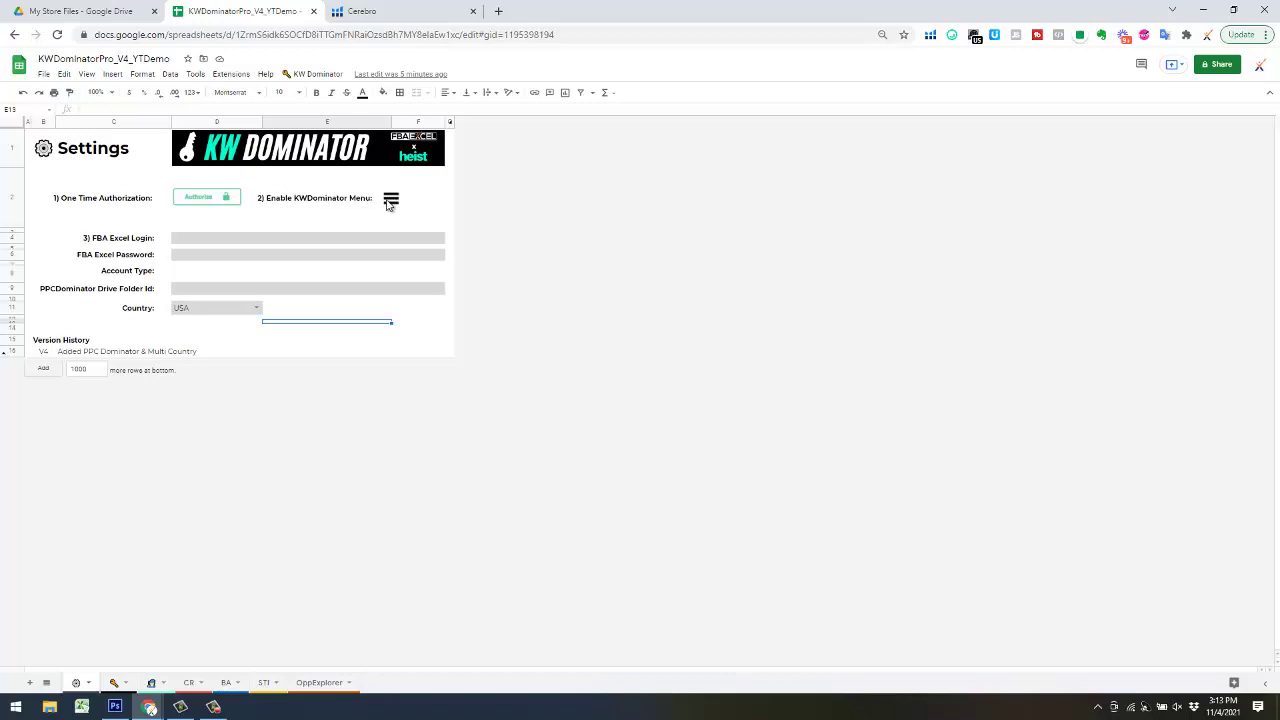
# - Enable the KW Dominator menu and enter the FBA Excel login in D4 and password in D5
pyautogui.click(392, 199)
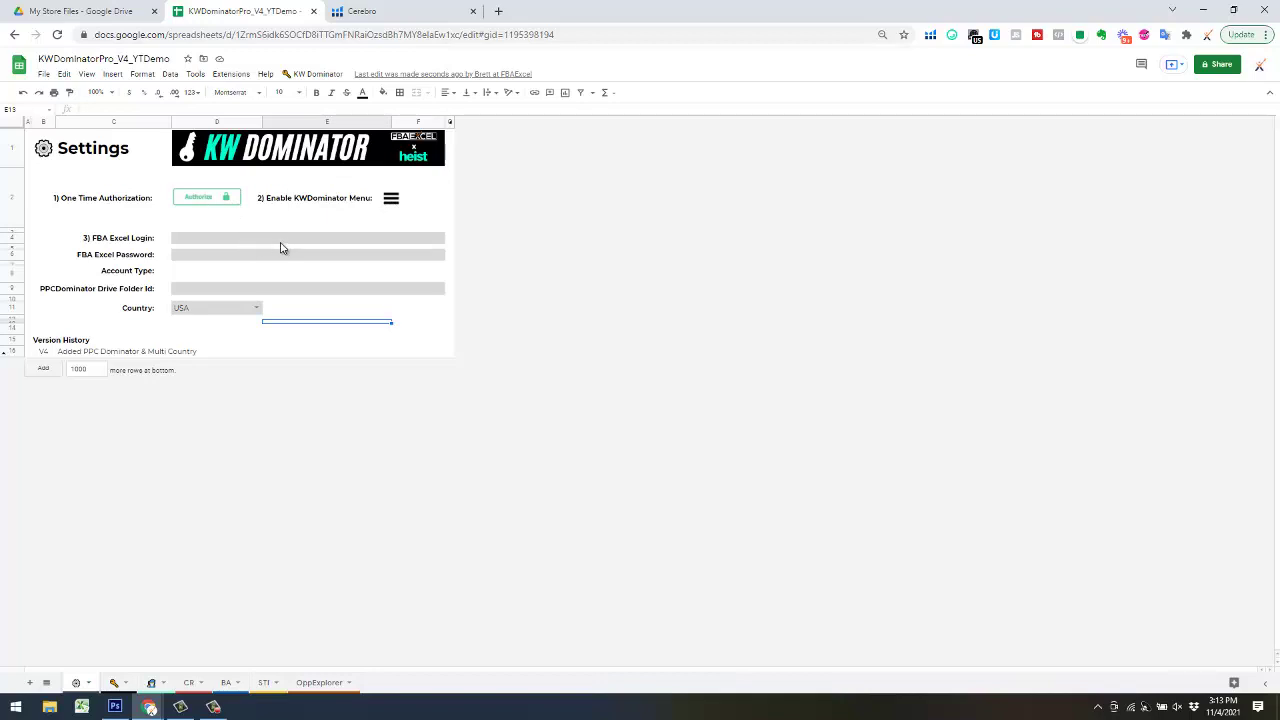
pyautogui.click(216, 241)
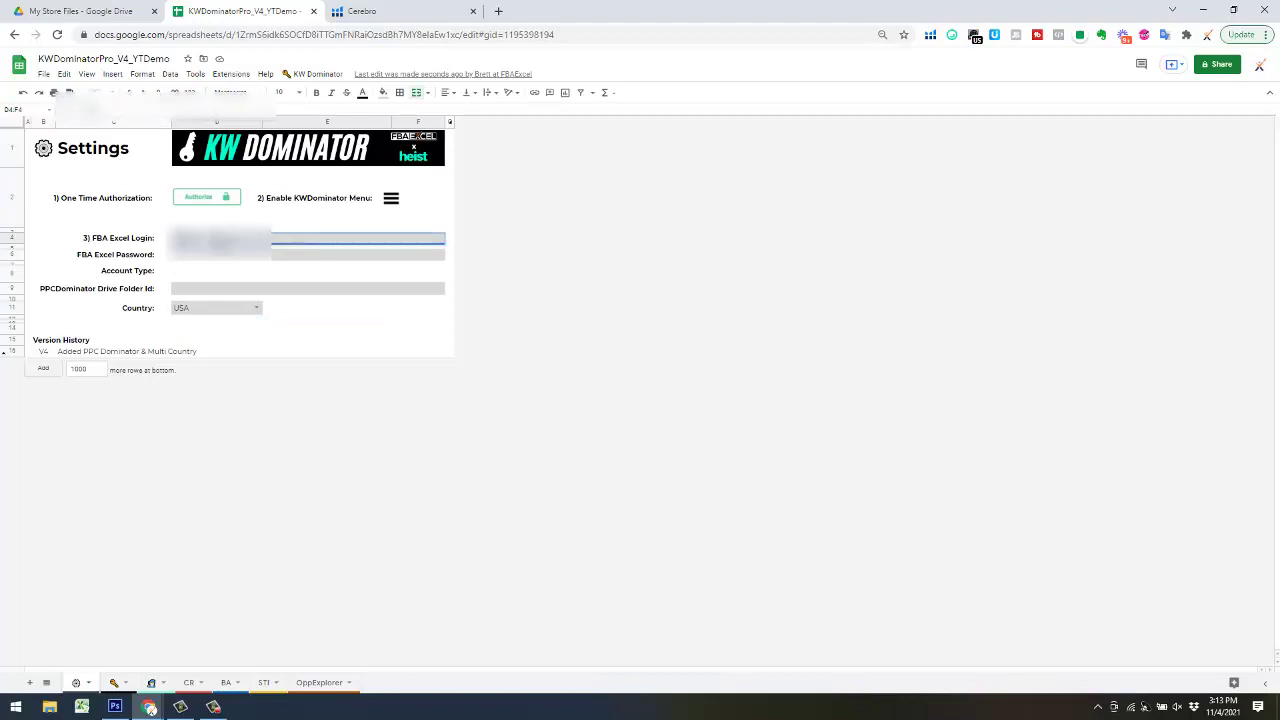
pyautogui.press('Return')
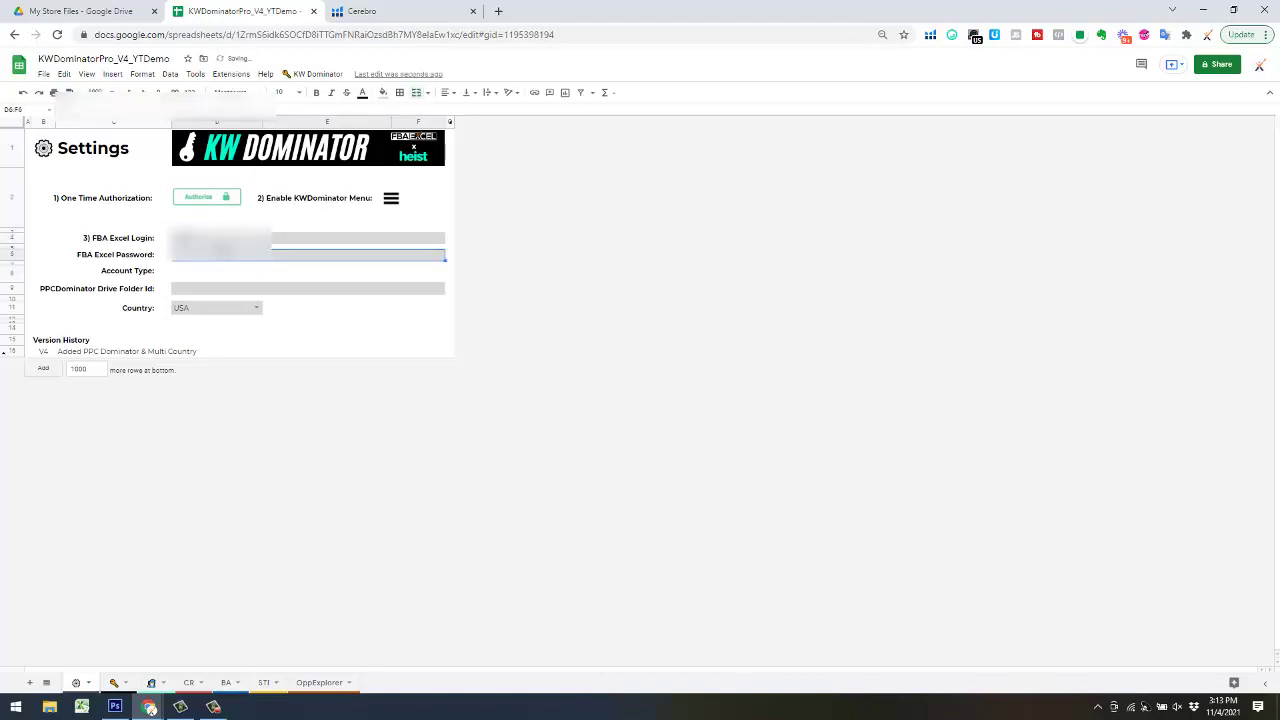
pyautogui.press('Return')
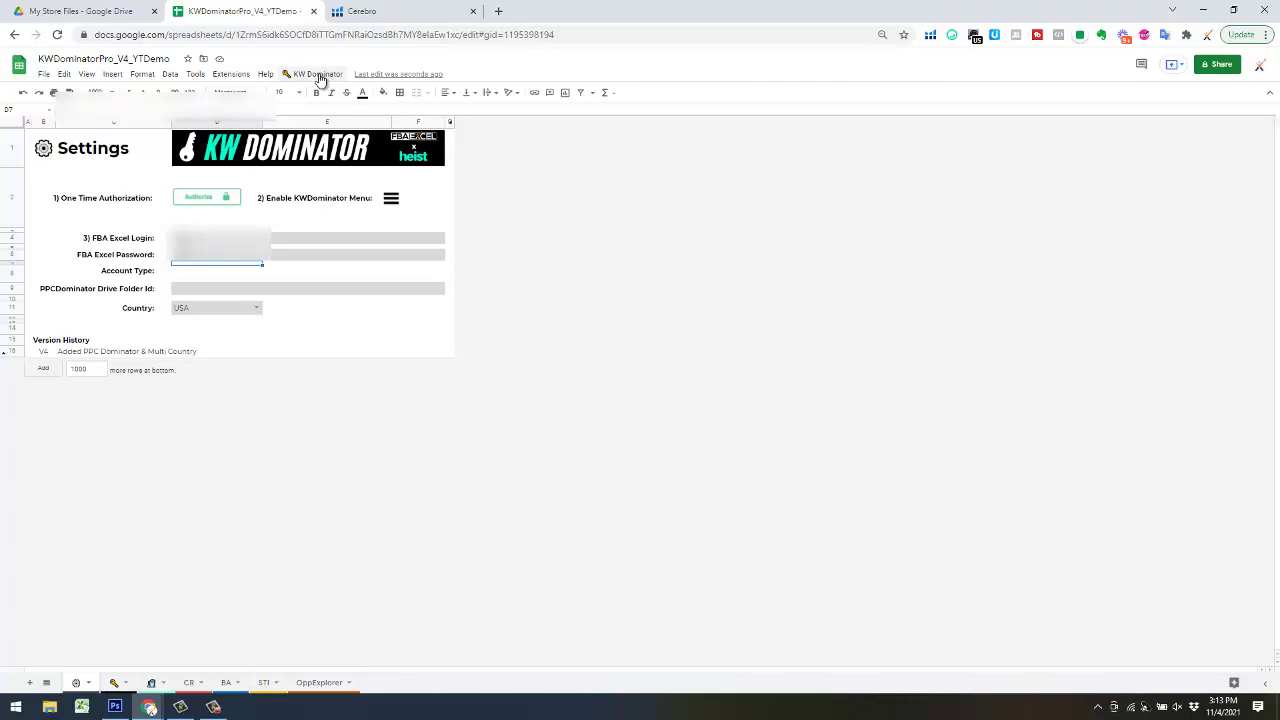
# - Run KW Dominator > Authorize Account so Account Type shows Apex Bundle, then go to Drive's My Store Files
pyautogui.click(318, 75)
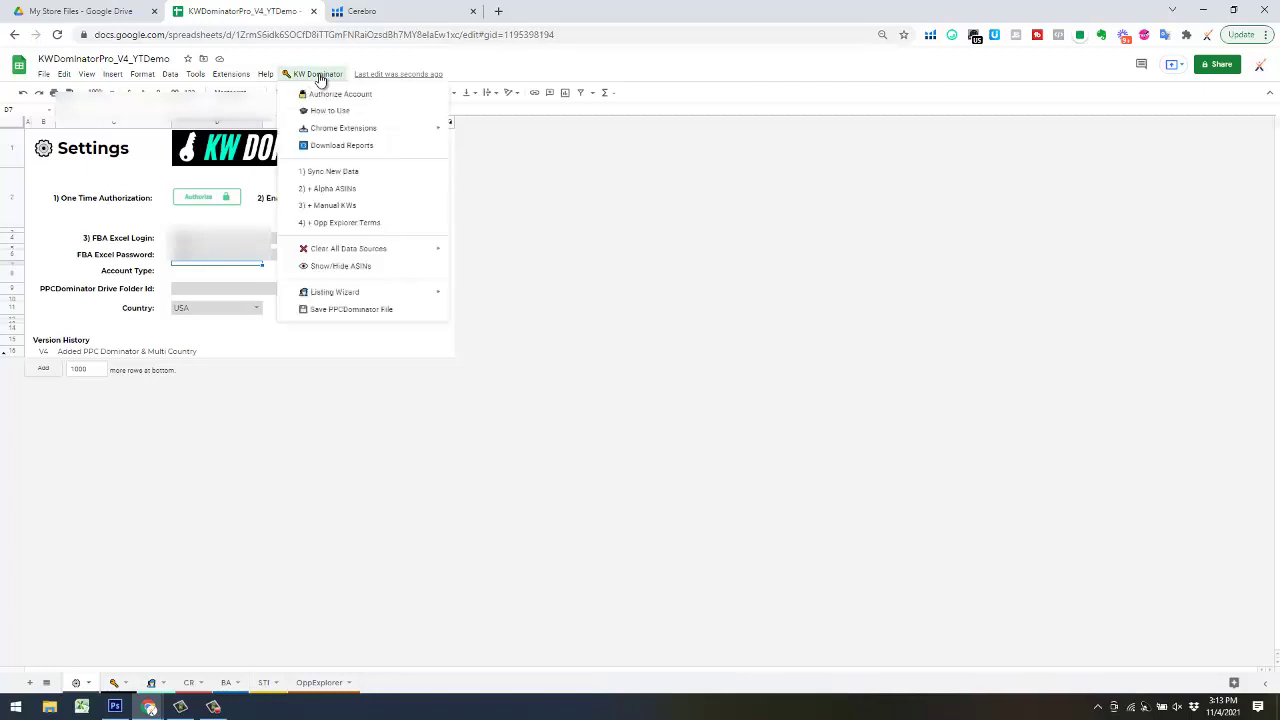
pyautogui.click(338, 96)
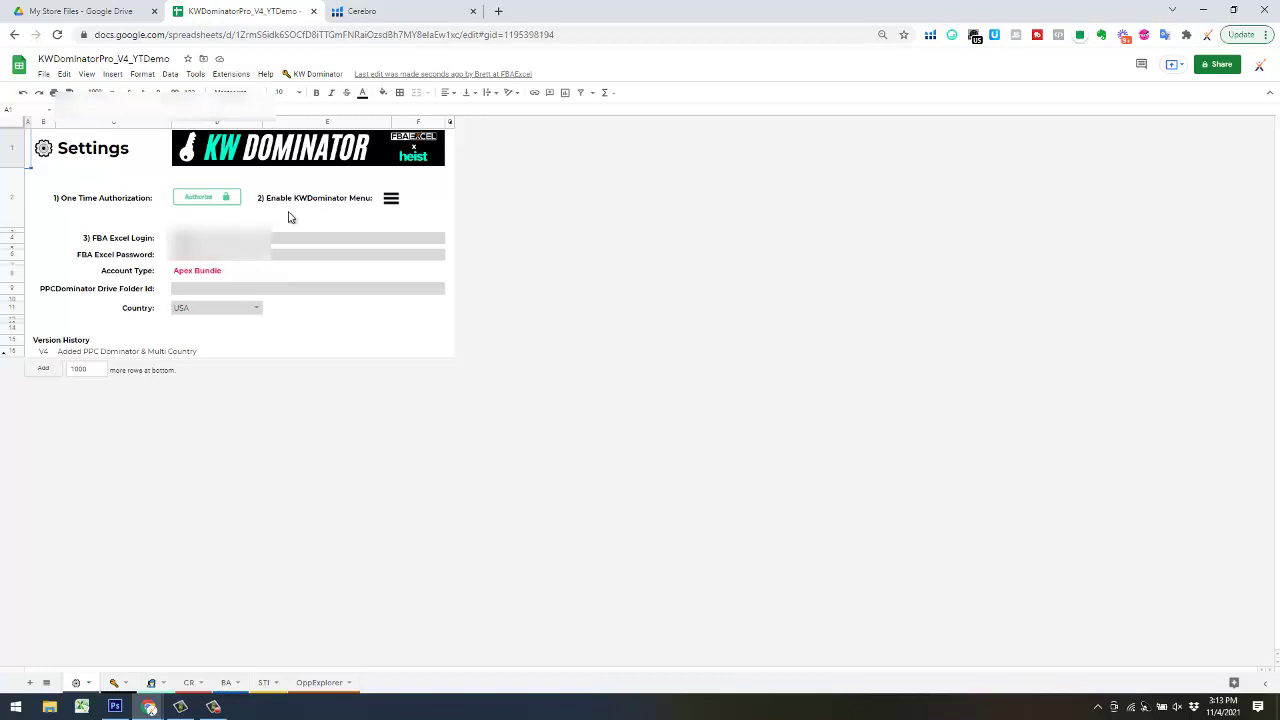
pyautogui.click(195, 293)
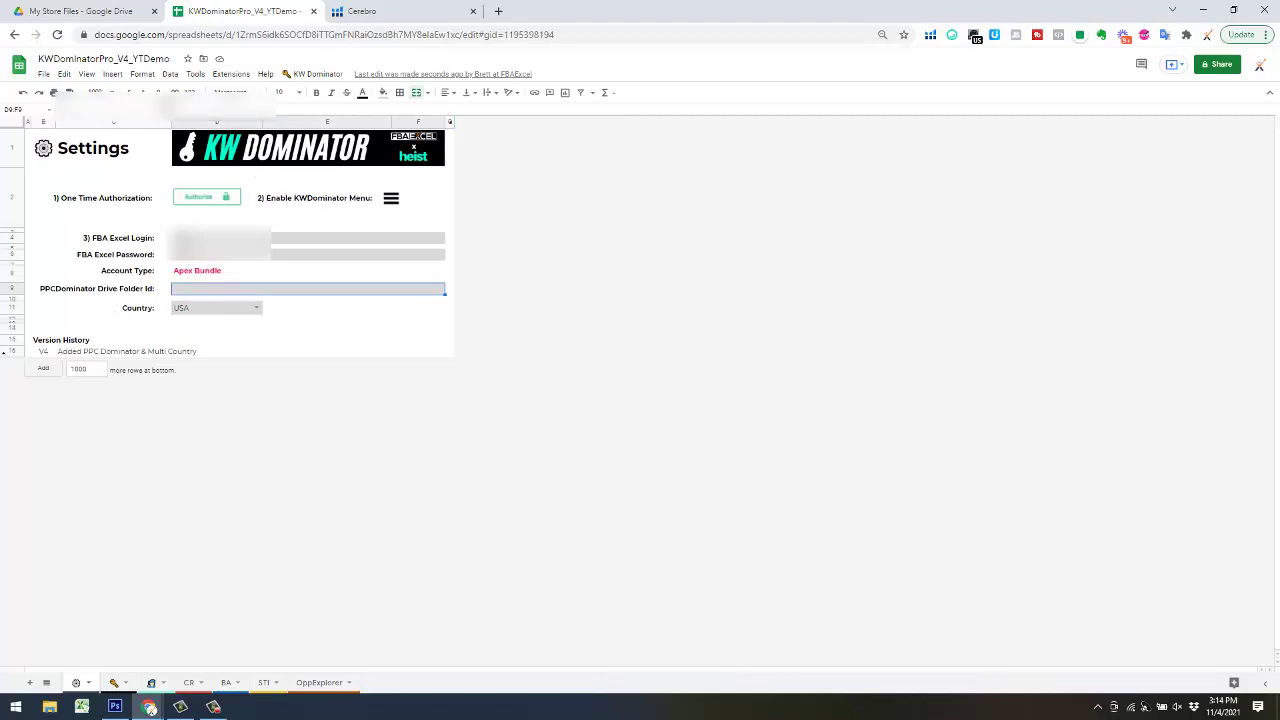
pyautogui.click(89, 11)
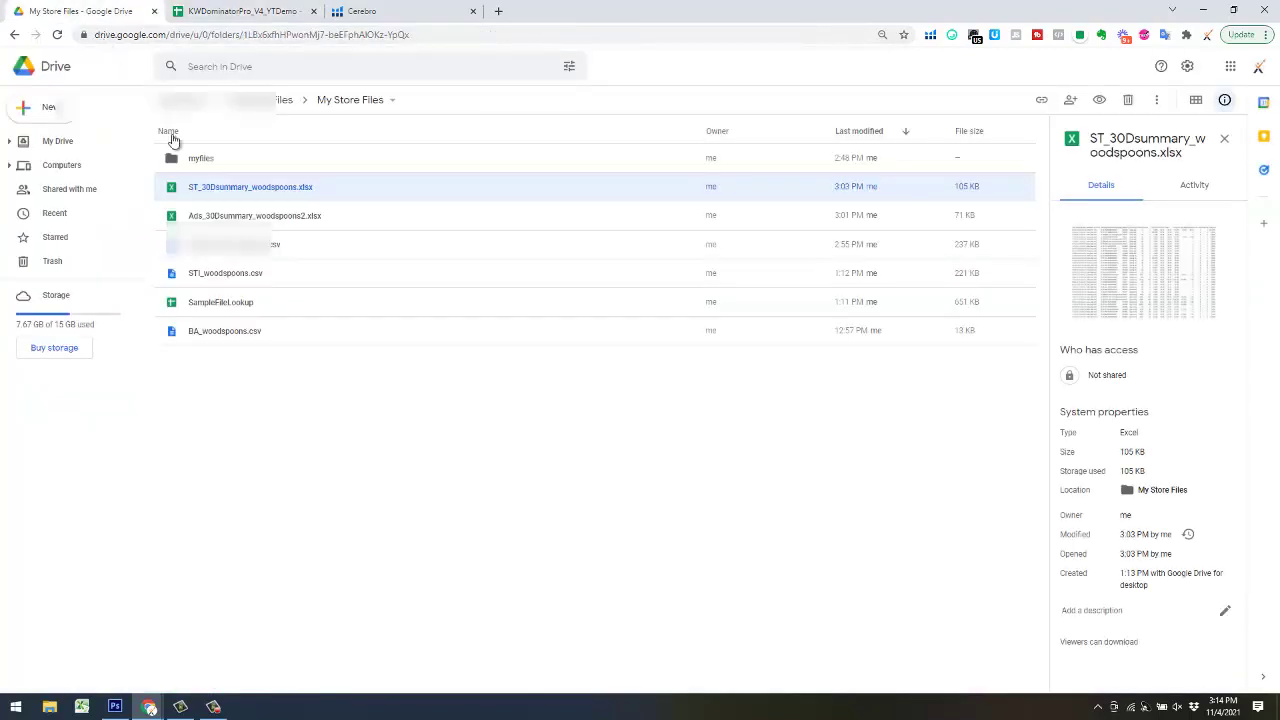
# - Create a 'ppcdominator uploads' folder in My Store Files, open it, and copy its folder ID from the URL
pyautogui.click(1227, 138)
pyautogui.click(229, 389)
pyautogui.rightClick(200, 384)
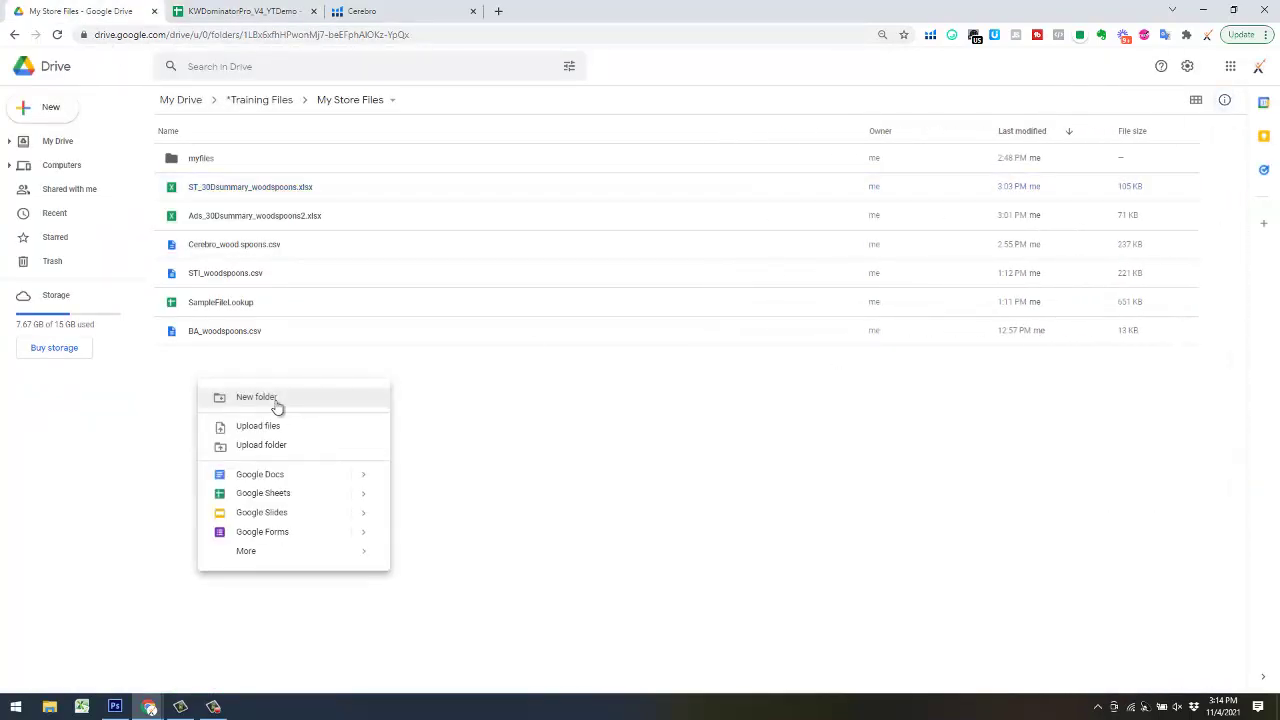
pyautogui.click(372, 400)
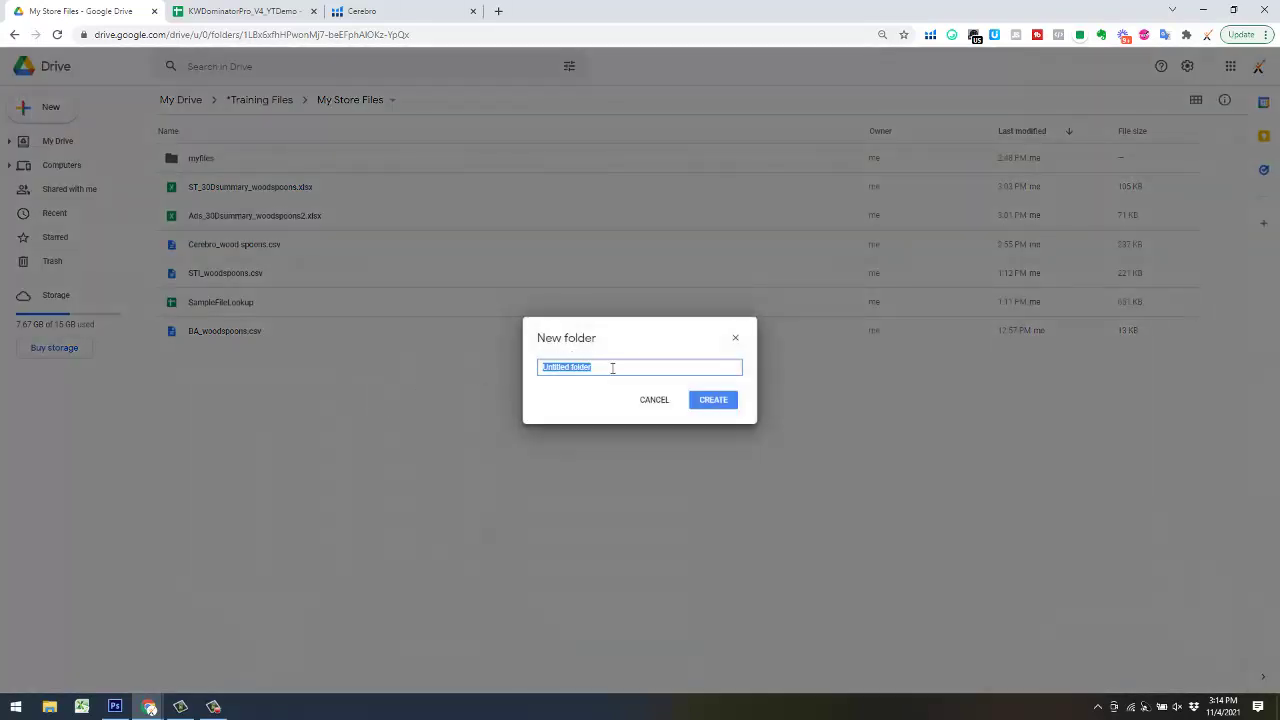
pyautogui.write('ppd')
pyautogui.write('dominator uploads')
pyautogui.click(714, 403)
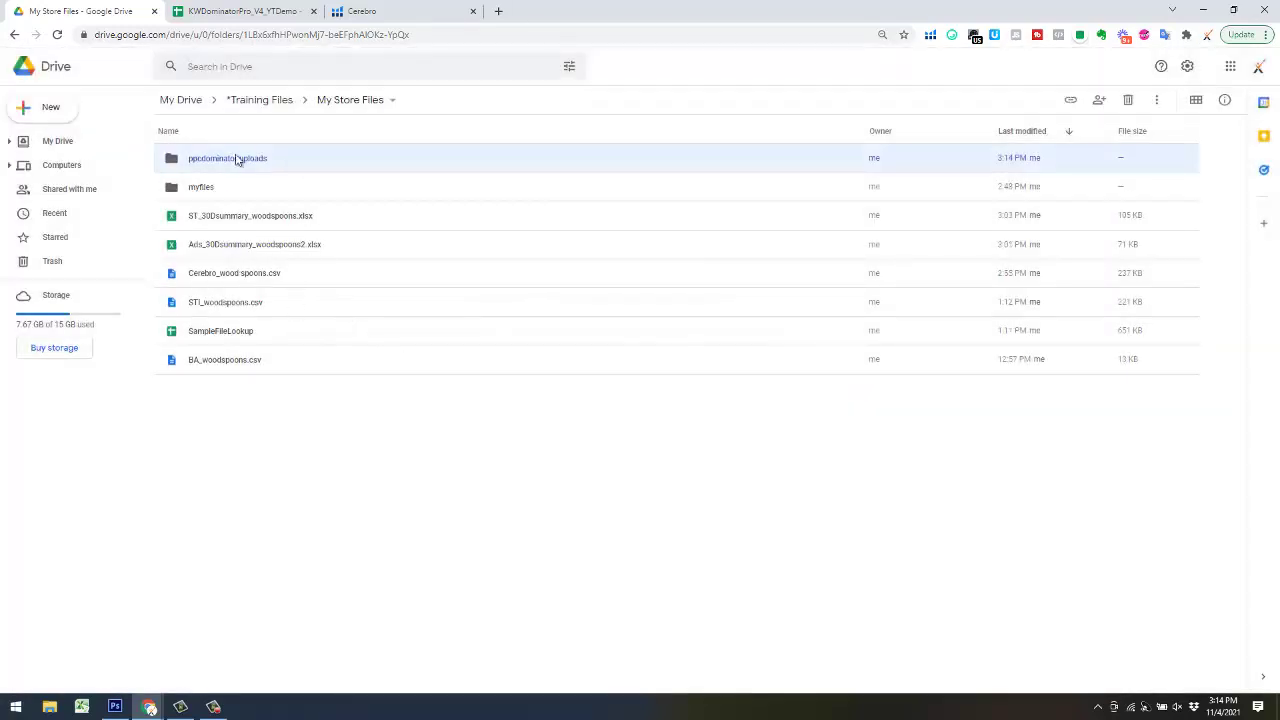
pyautogui.doubleClick(297, 158)
pyautogui.moveTo(460, 36); pyautogui.dragTo(242, 37)
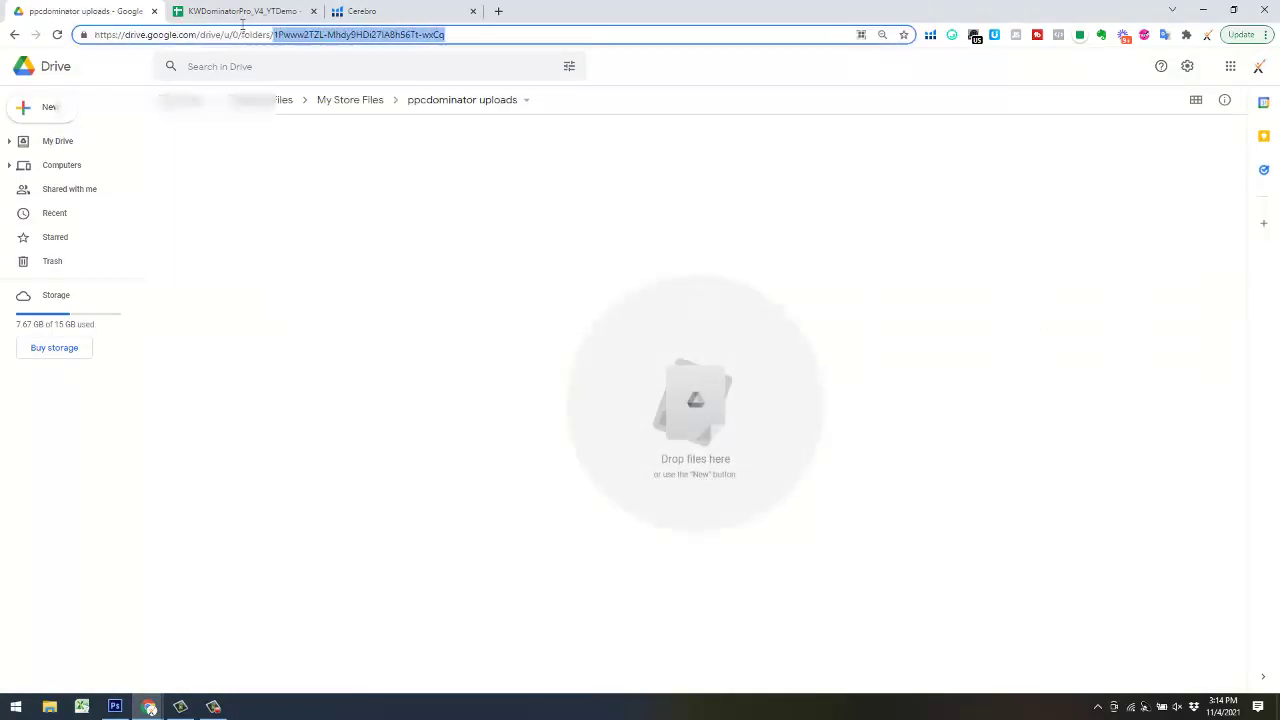
pyautogui.click(236, 11)
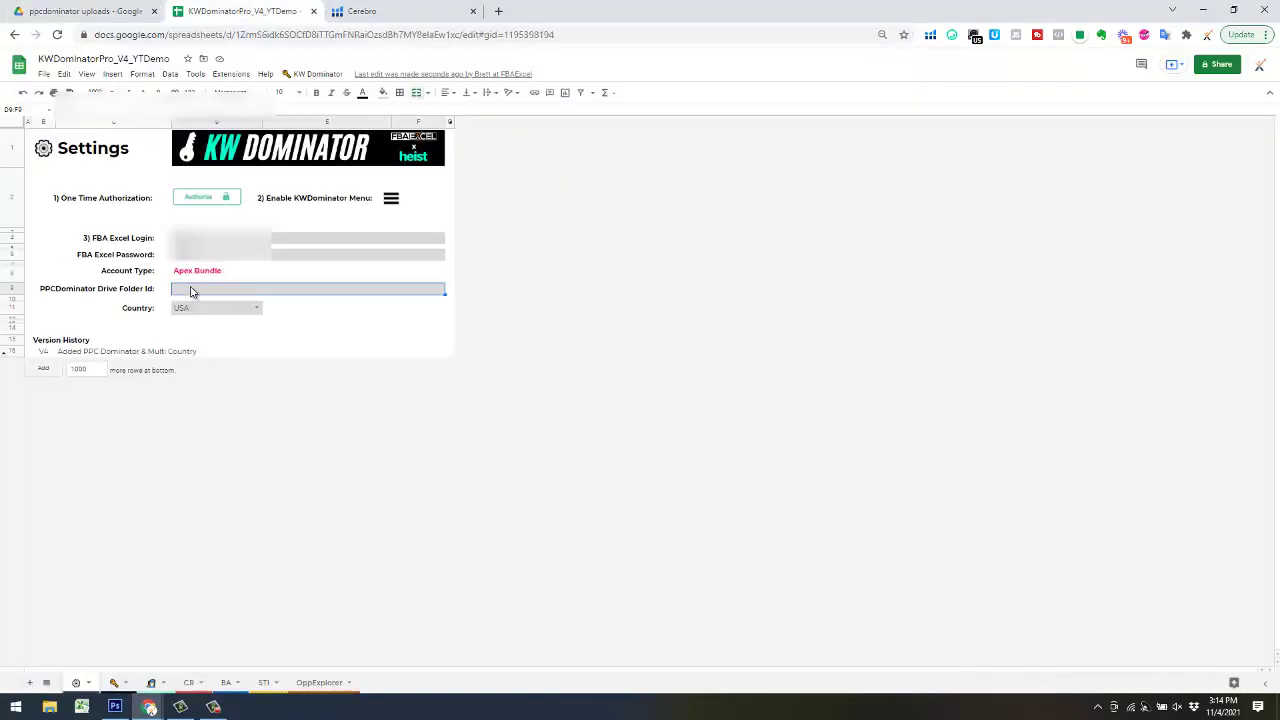
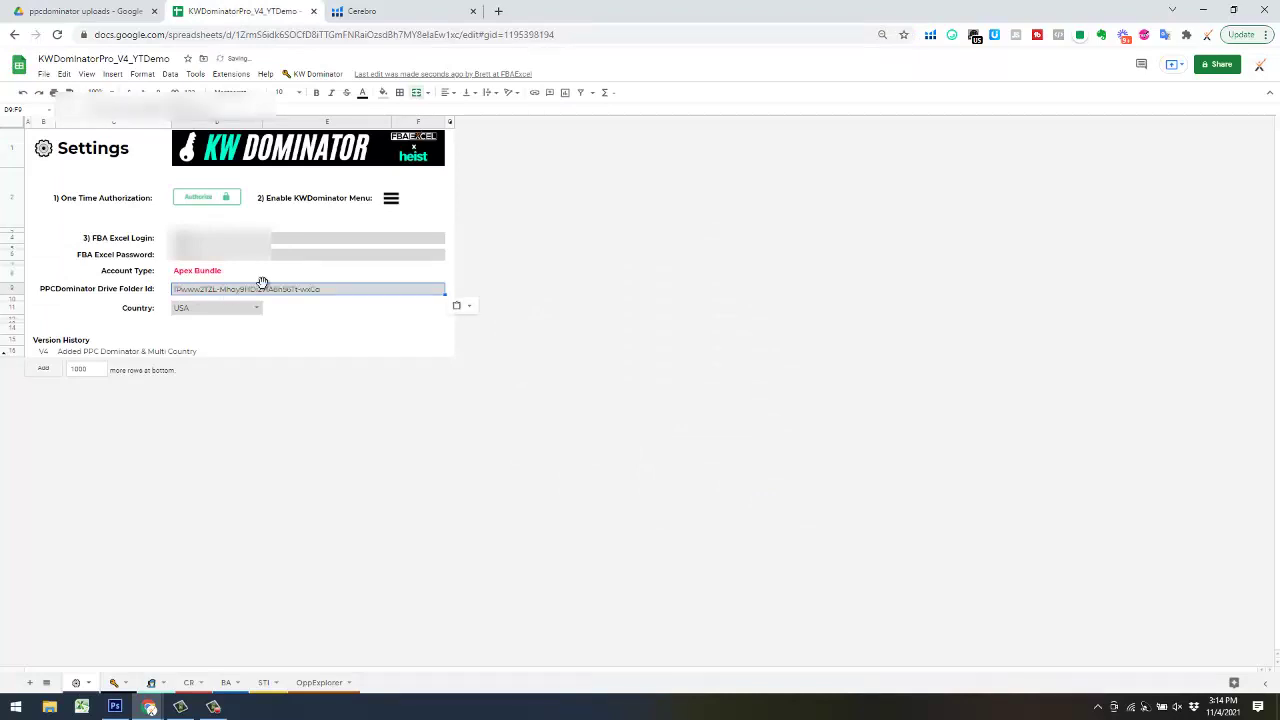
# - Paste the uploads folder ID into D9, the PPCDominator Drive Folder Id setting
pyautogui.click(330, 328)
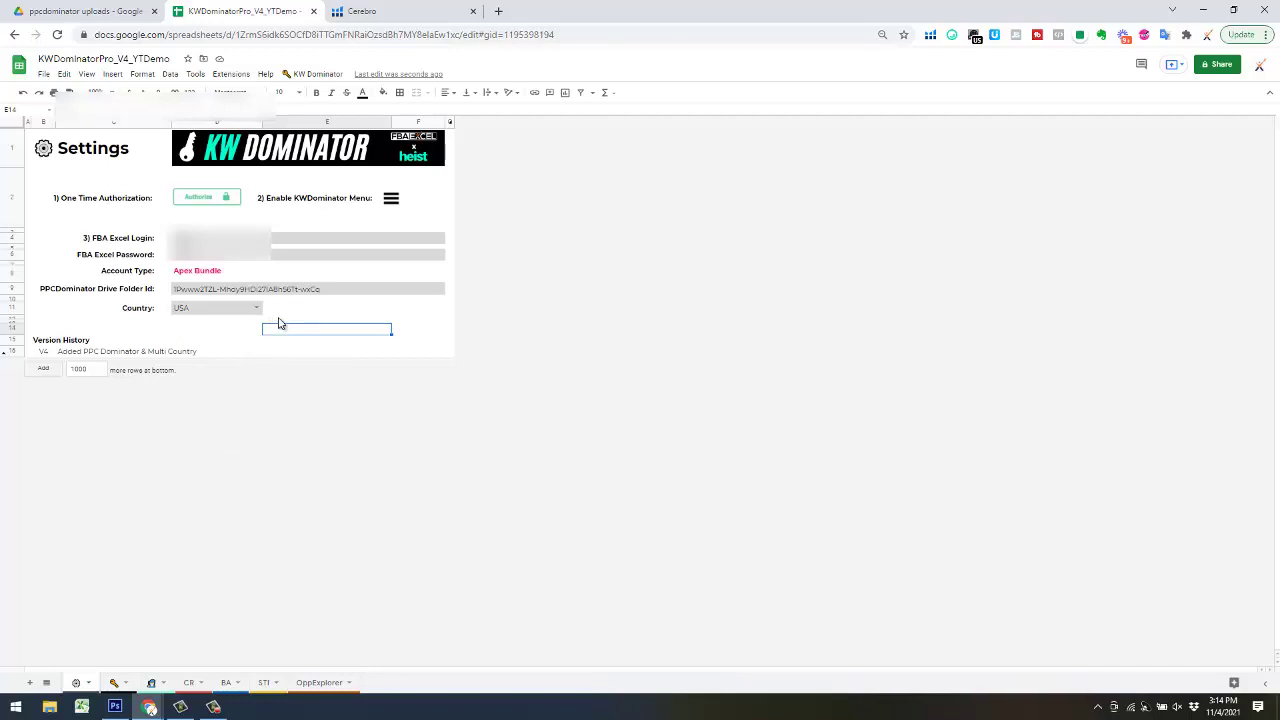
# - Bring up the Amazon window and search Amazon for 'wooden spoons'
pyautogui.moveTo(150, 707)
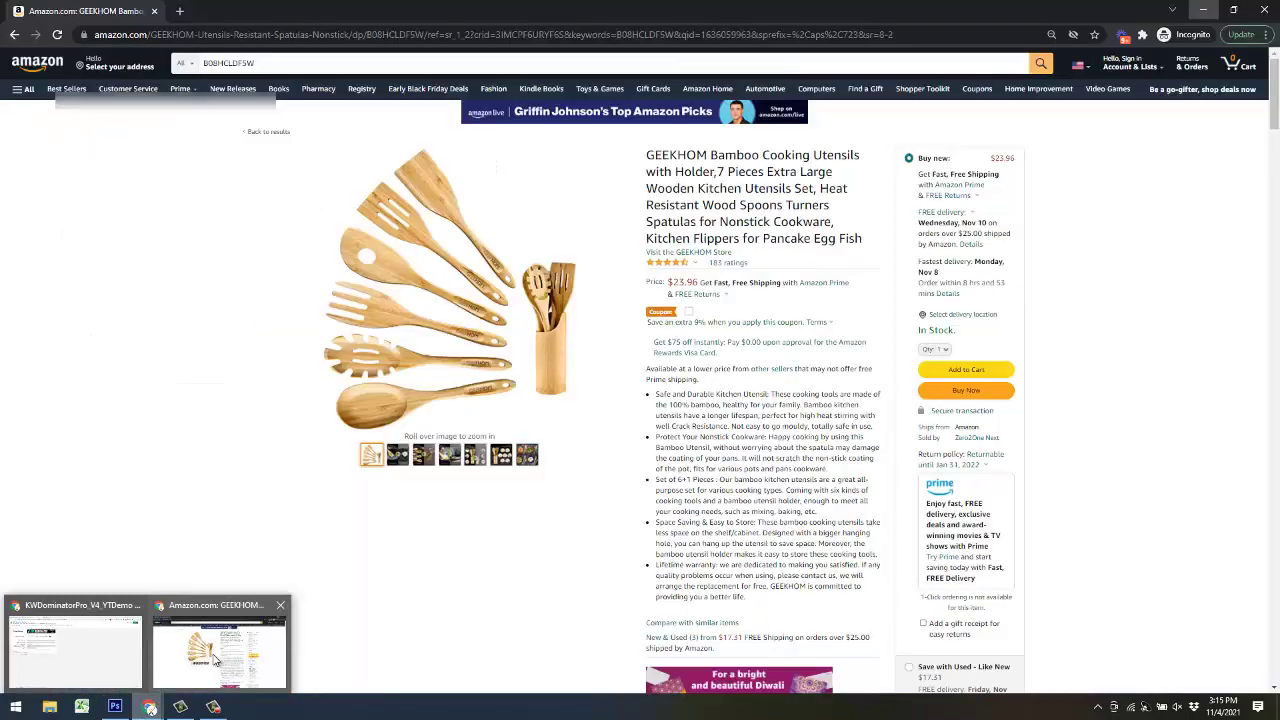
pyautogui.click(213, 660)
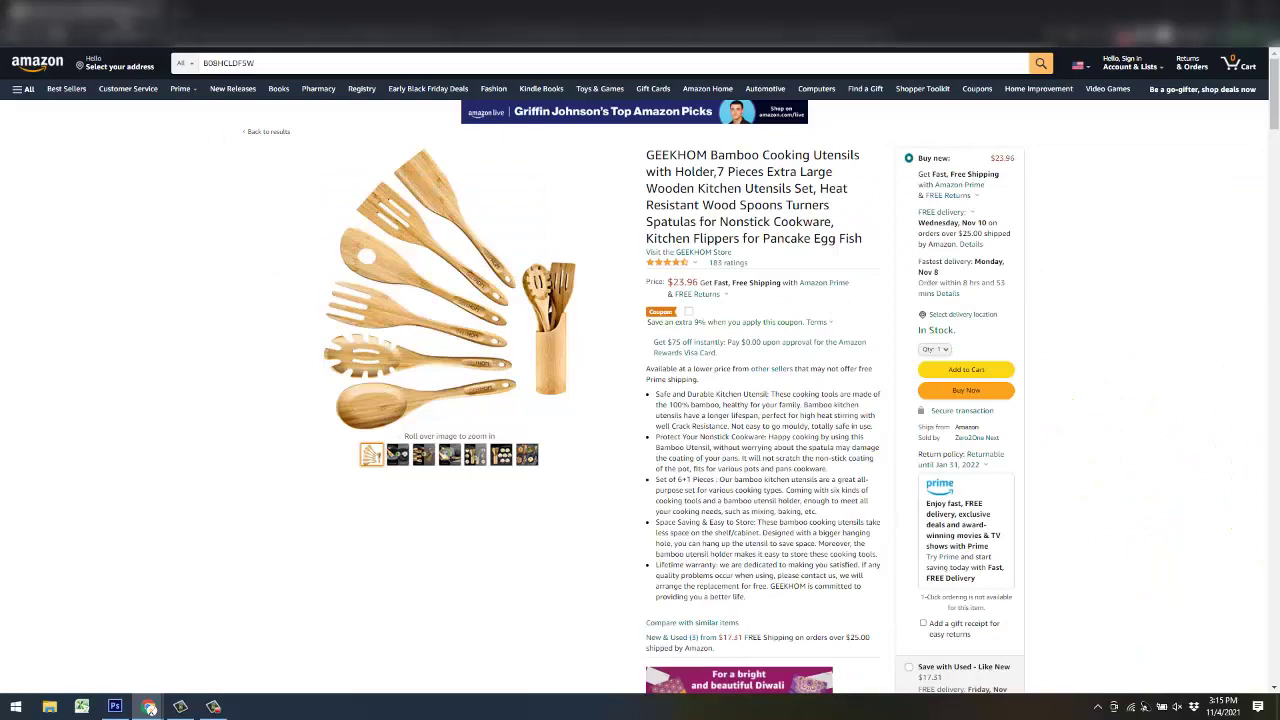
pyautogui.rightClick(120, 18)
pyautogui.click(166, 114)
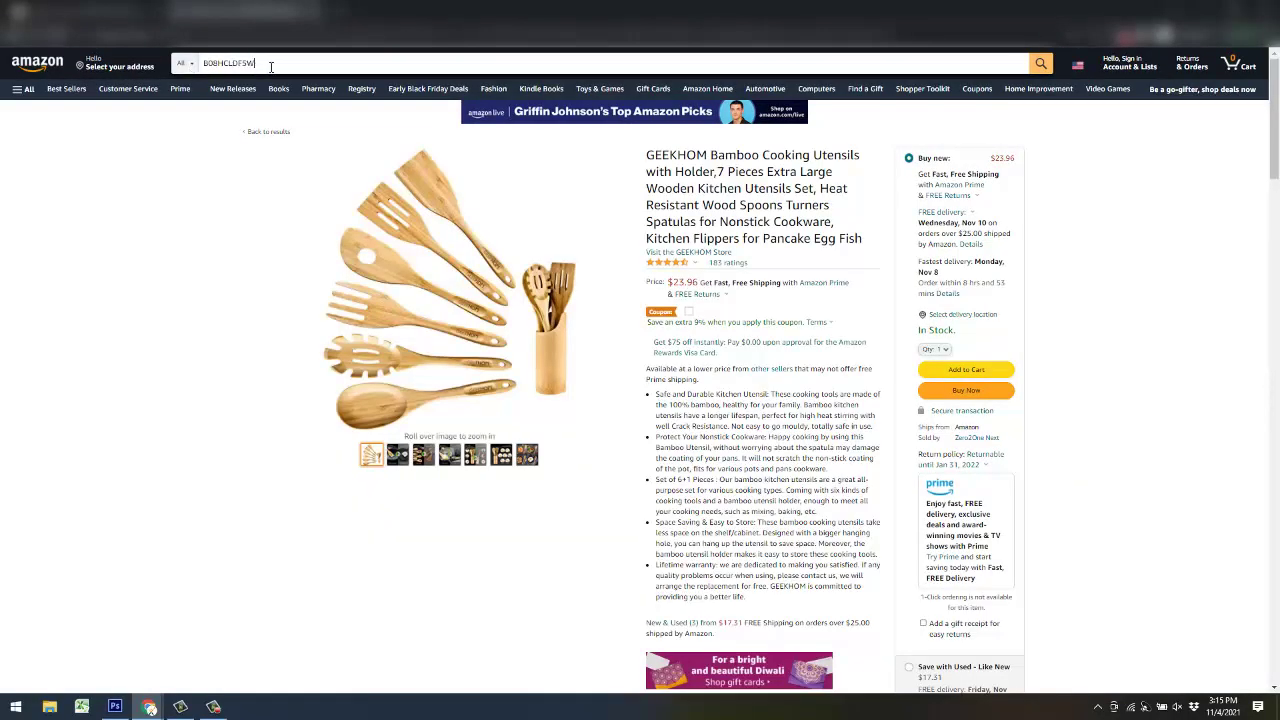
pyautogui.moveTo(257, 64); pyautogui.dragTo(196, 70)
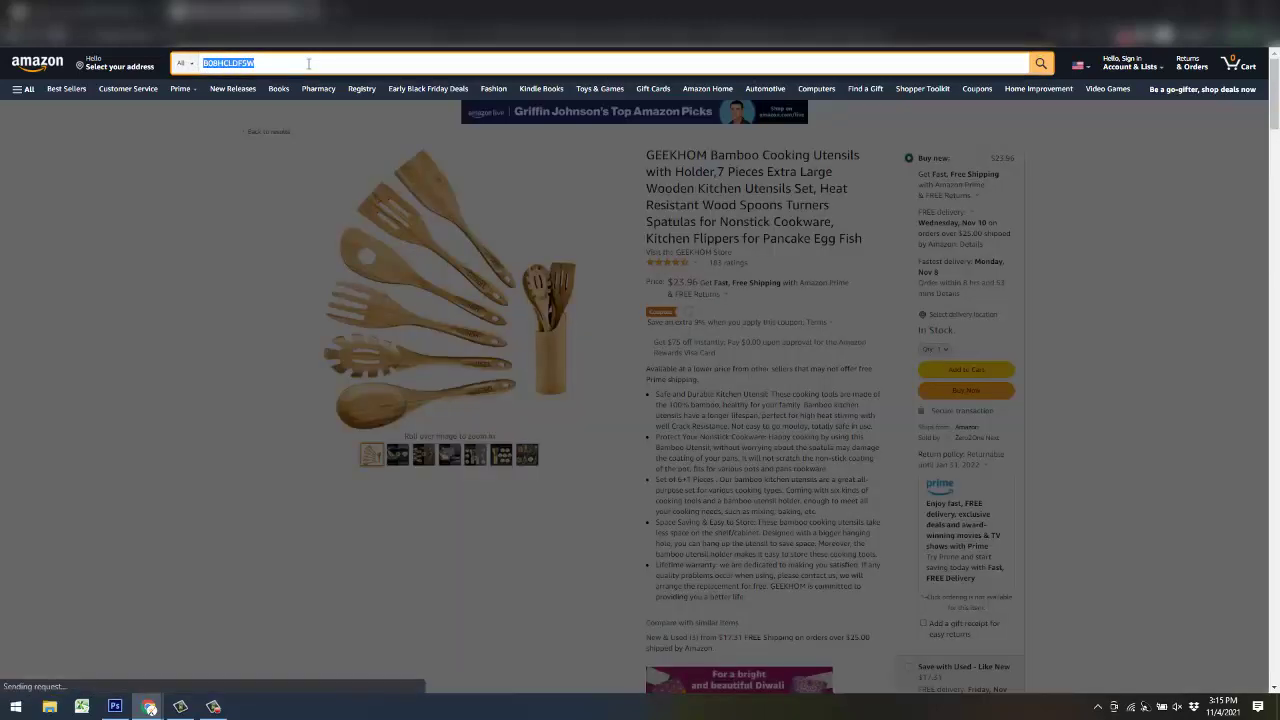
pyautogui.write('wooden spoons')
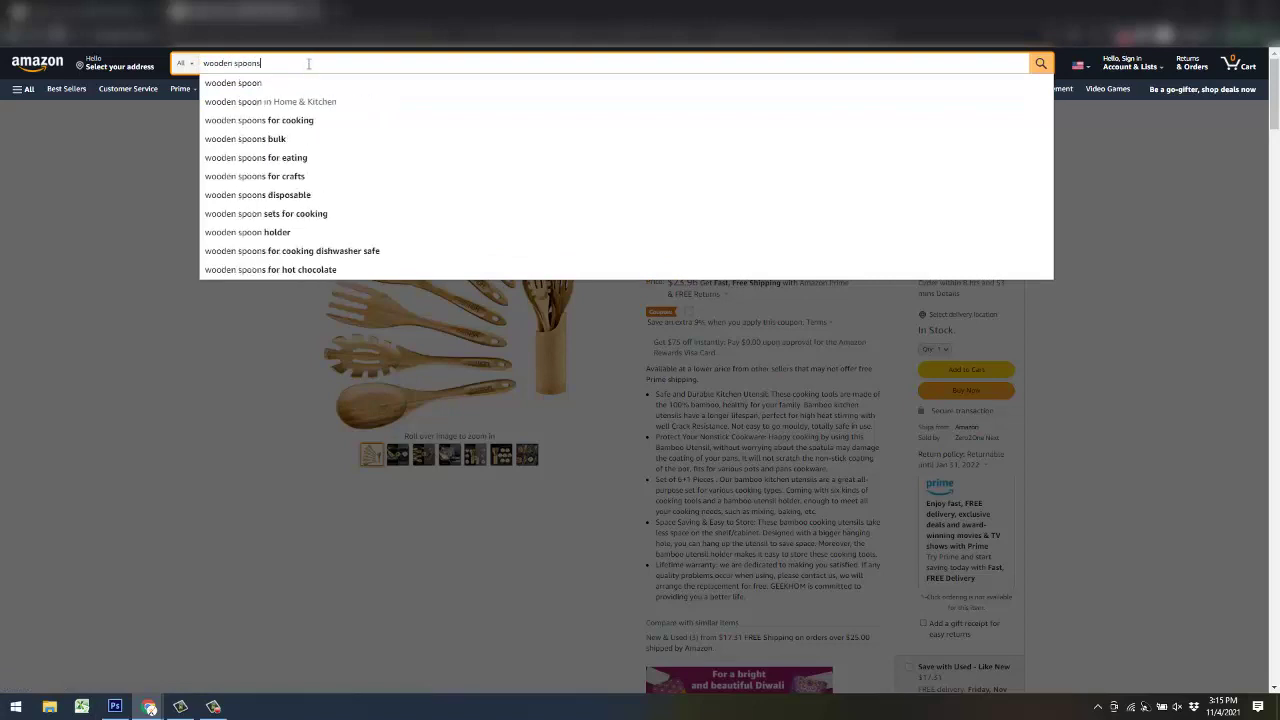
pyautogui.press('Return')
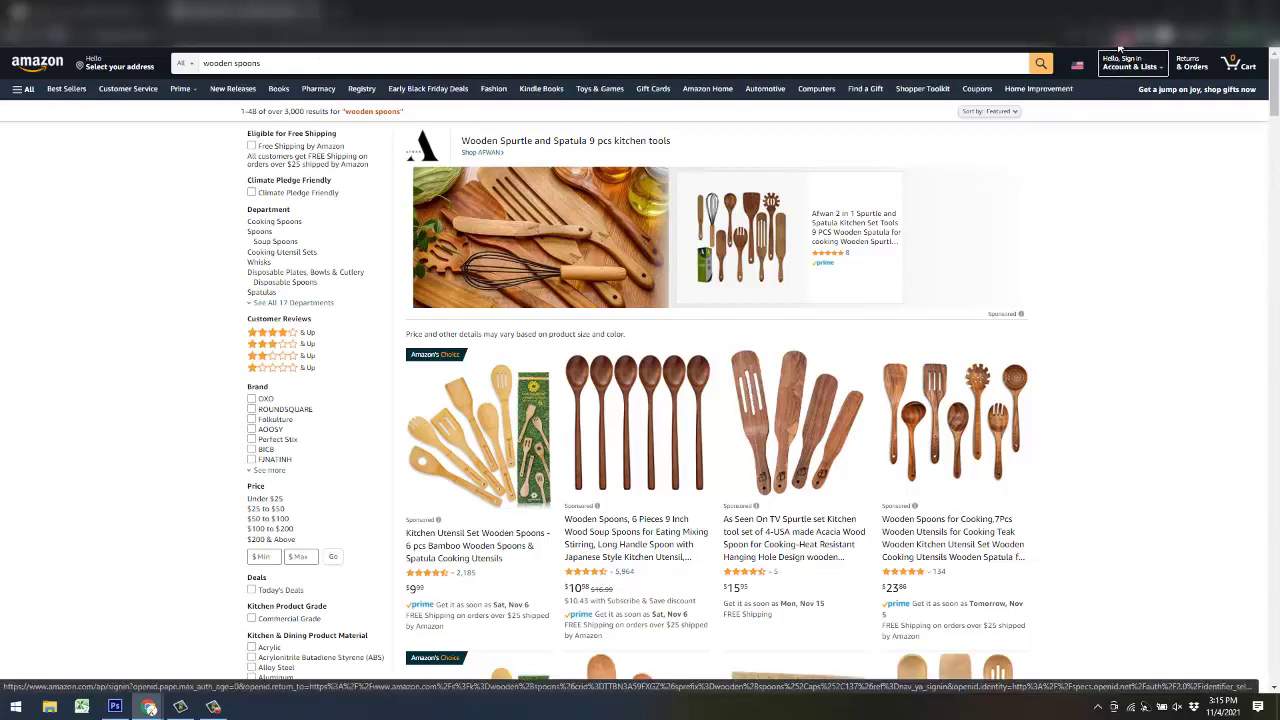
# - Scroll through the wooden spoons results, then minimize Chrome to show the KW Dominator sheet
pyautogui.scroll(-1, 1079, 135)
pyautogui.scroll(-1, 1090, 155)
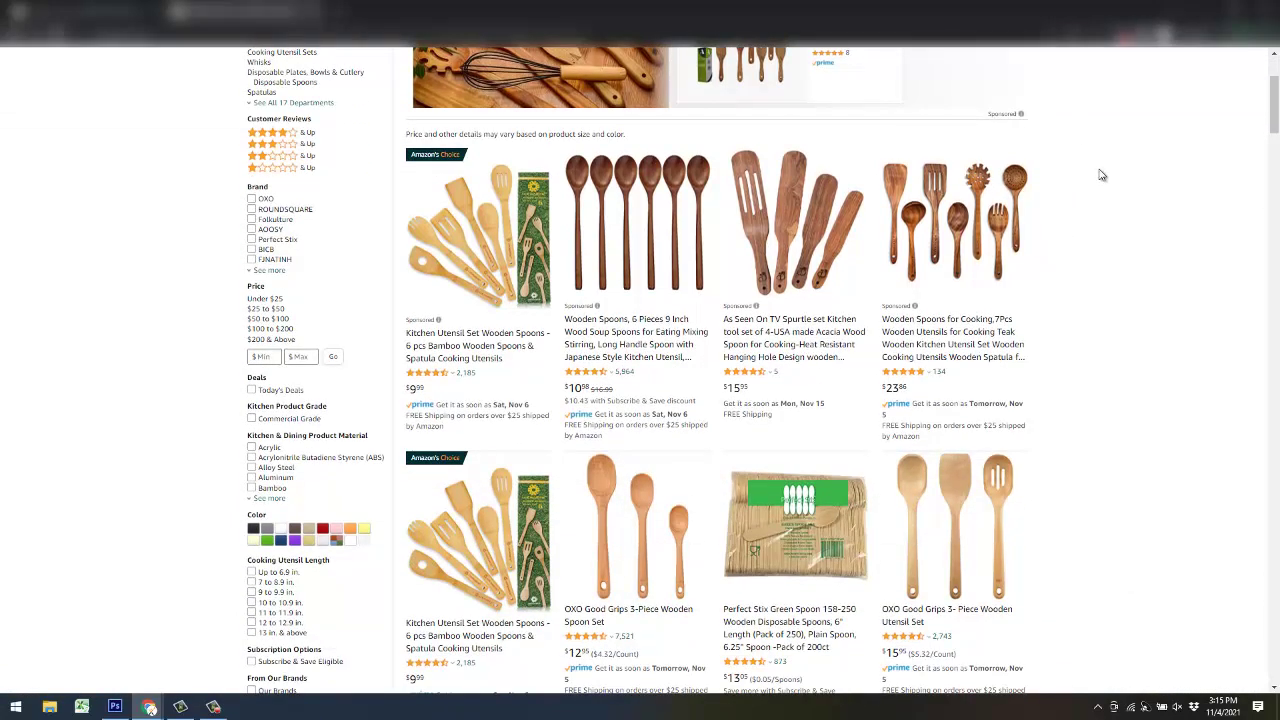
pyautogui.scroll(1, 1100, 172)
pyautogui.scroll(-2, 1090, 190)
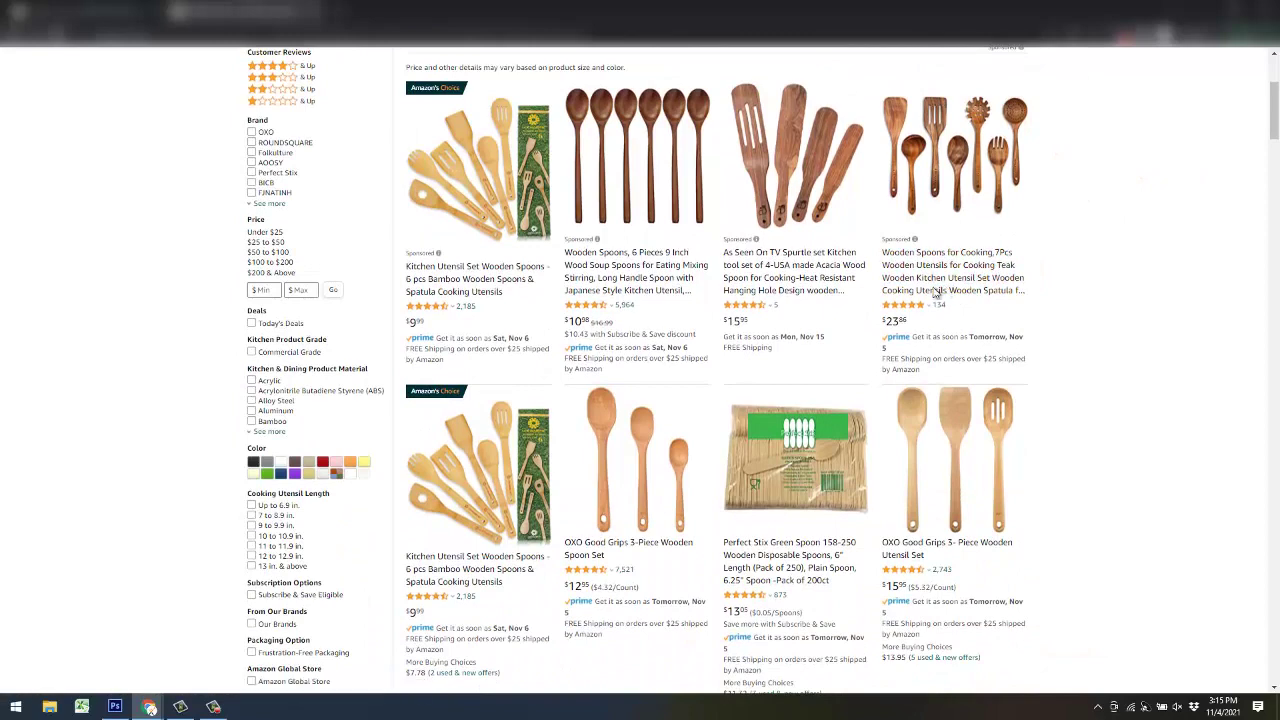
pyautogui.scroll(2, 650, 372)
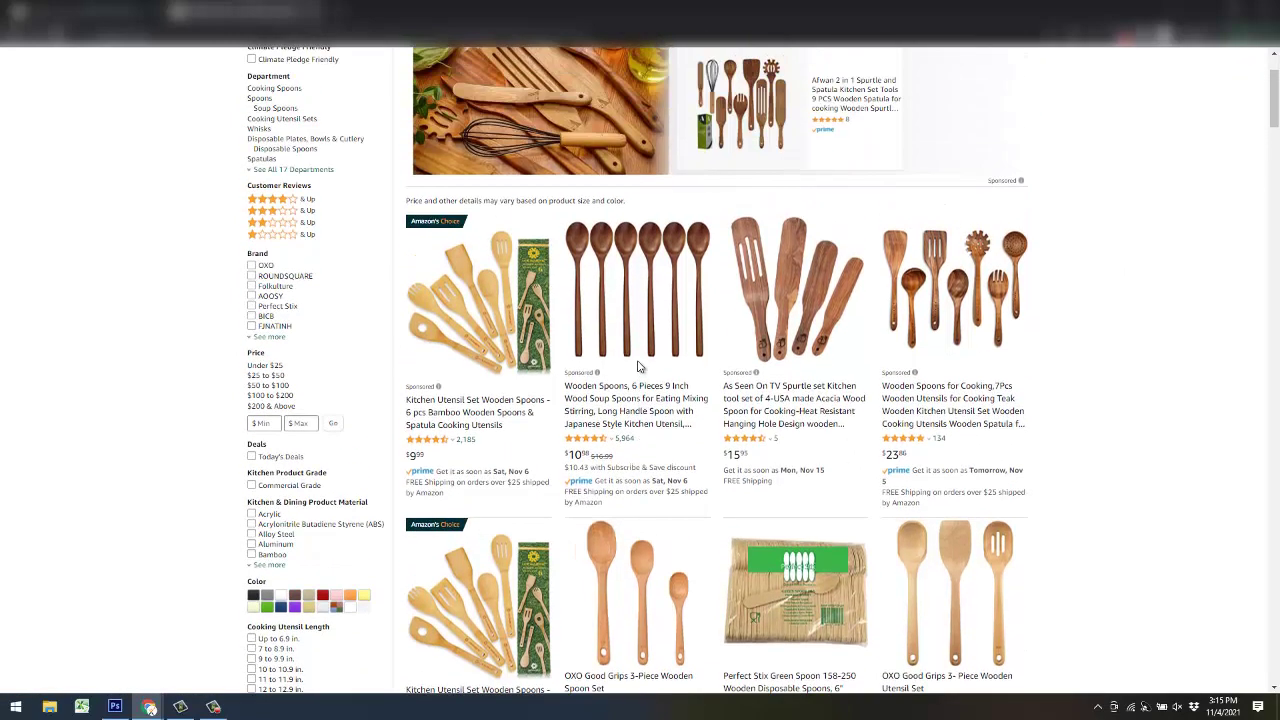
pyautogui.scroll(1, 535, 358)
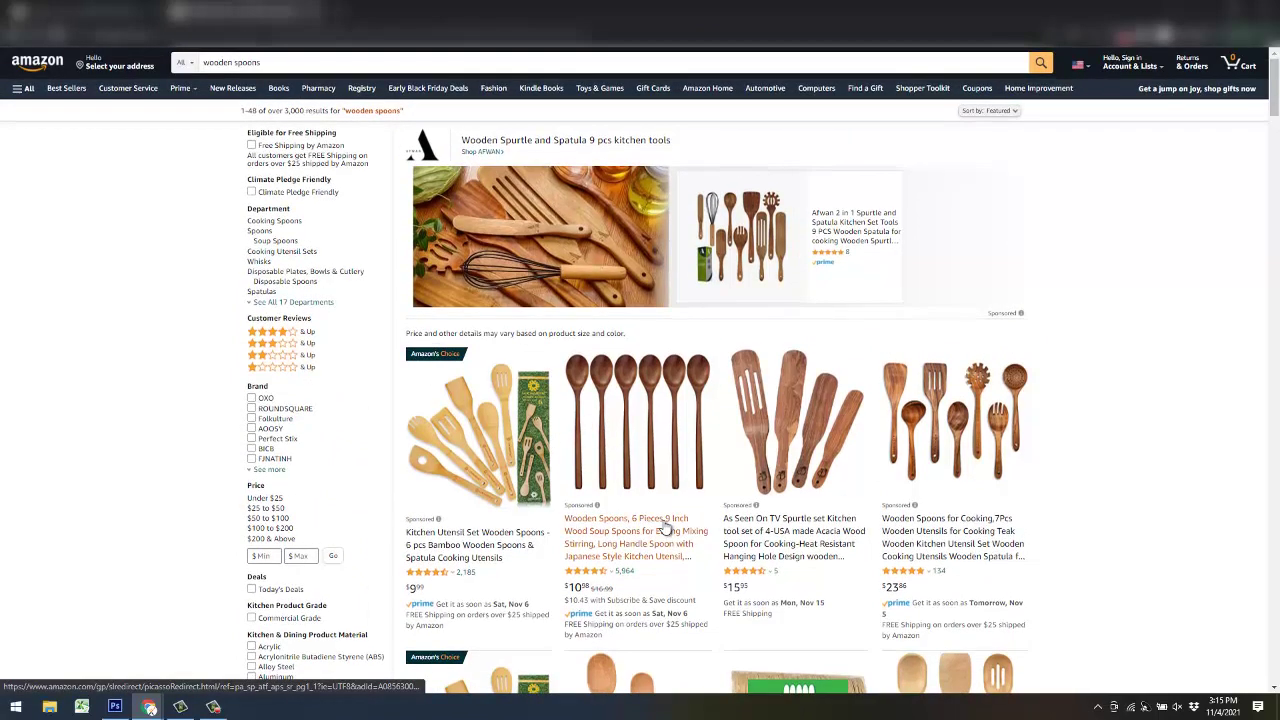
pyautogui.scroll(-2, 665, 528)
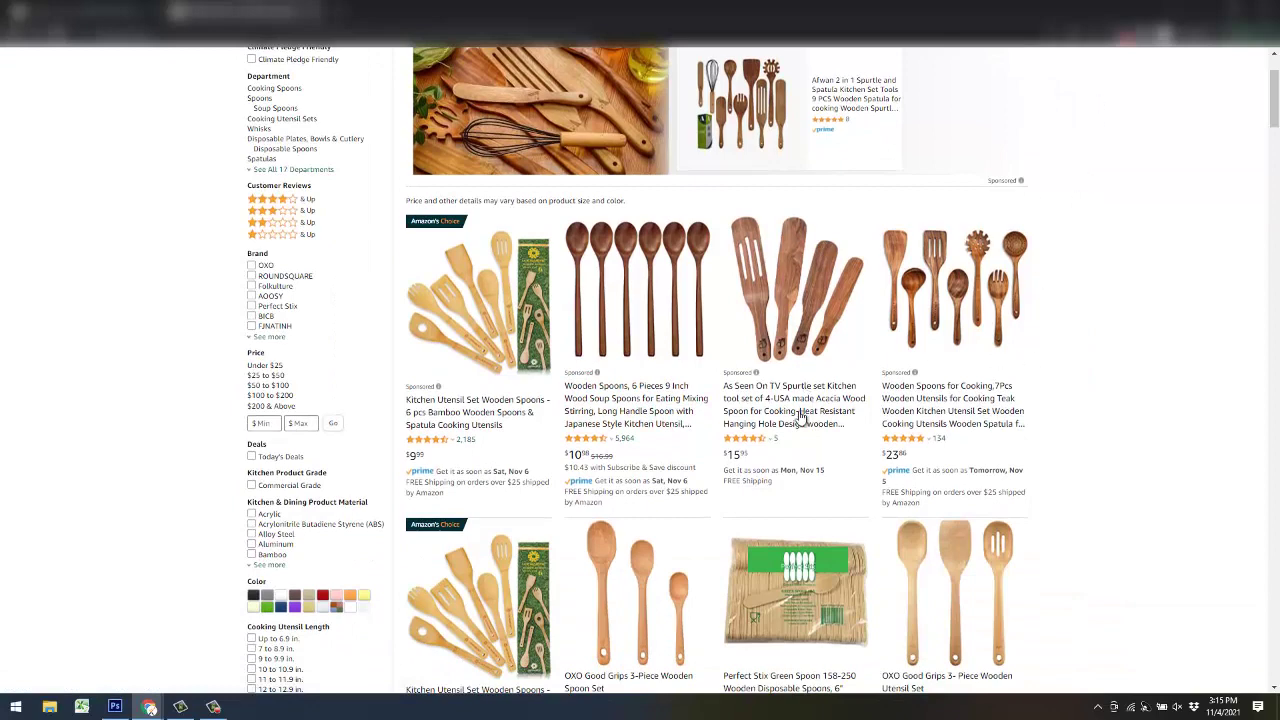
pyautogui.scroll(-1, 631, 510)
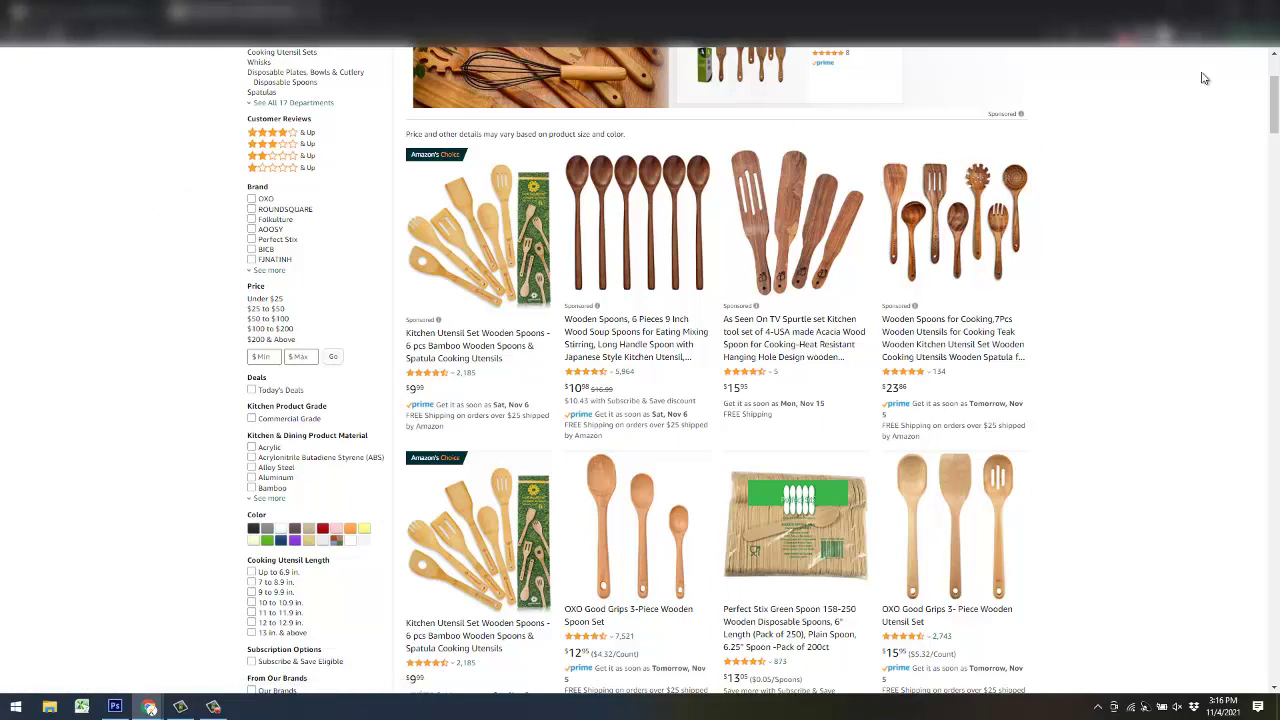
pyautogui.click(1202, 12)
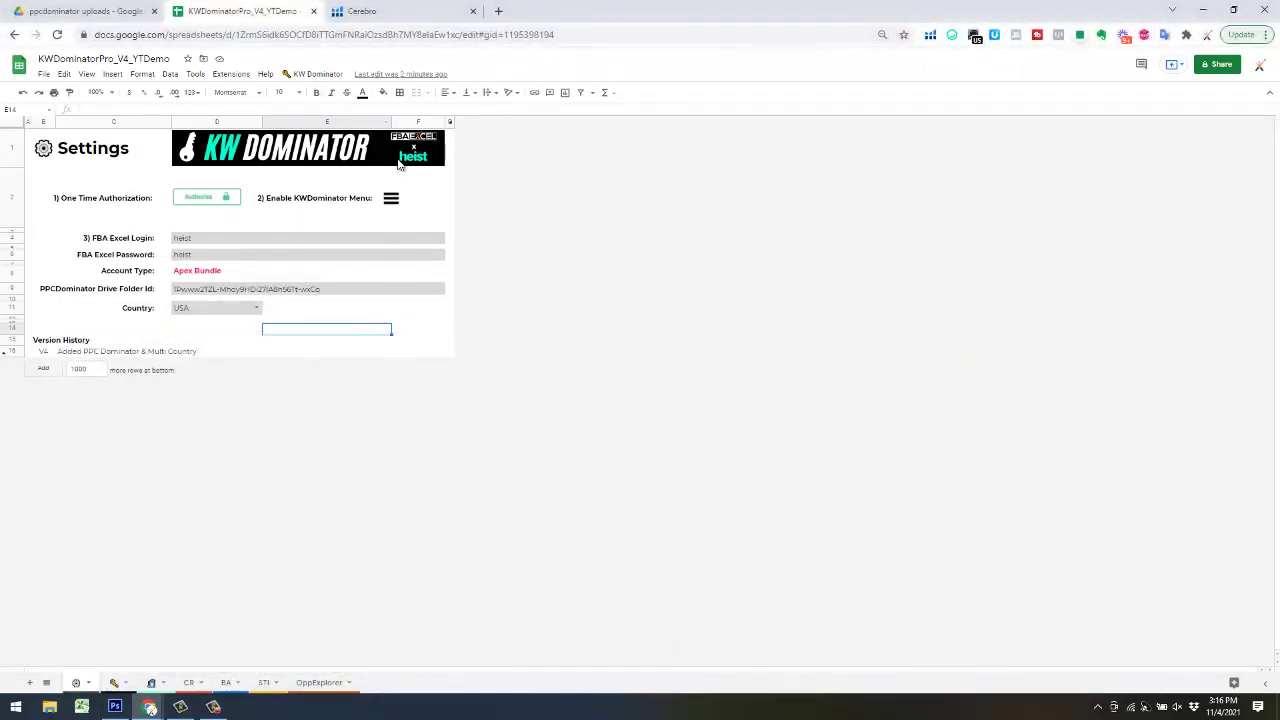
# - Run KW Dominator > Download Reports to bring up the Amazon Ads reports list
pyautogui.click(303, 76)
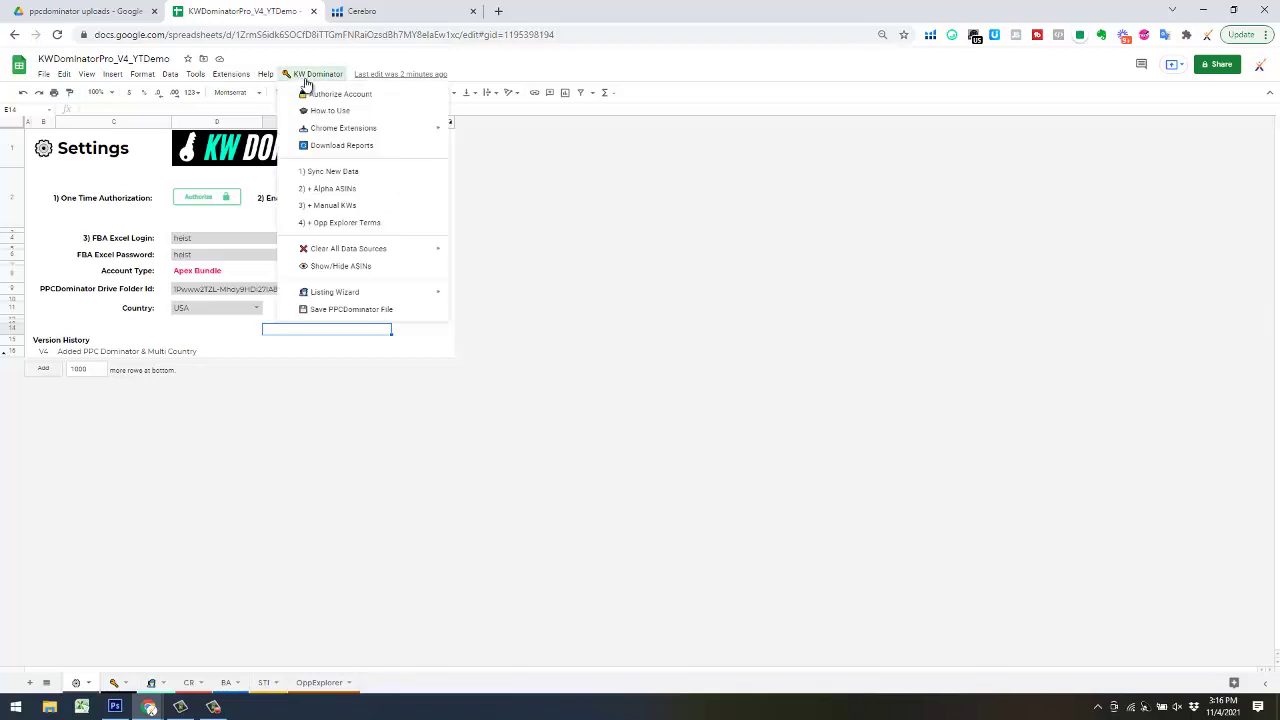
pyautogui.moveTo(333, 135)
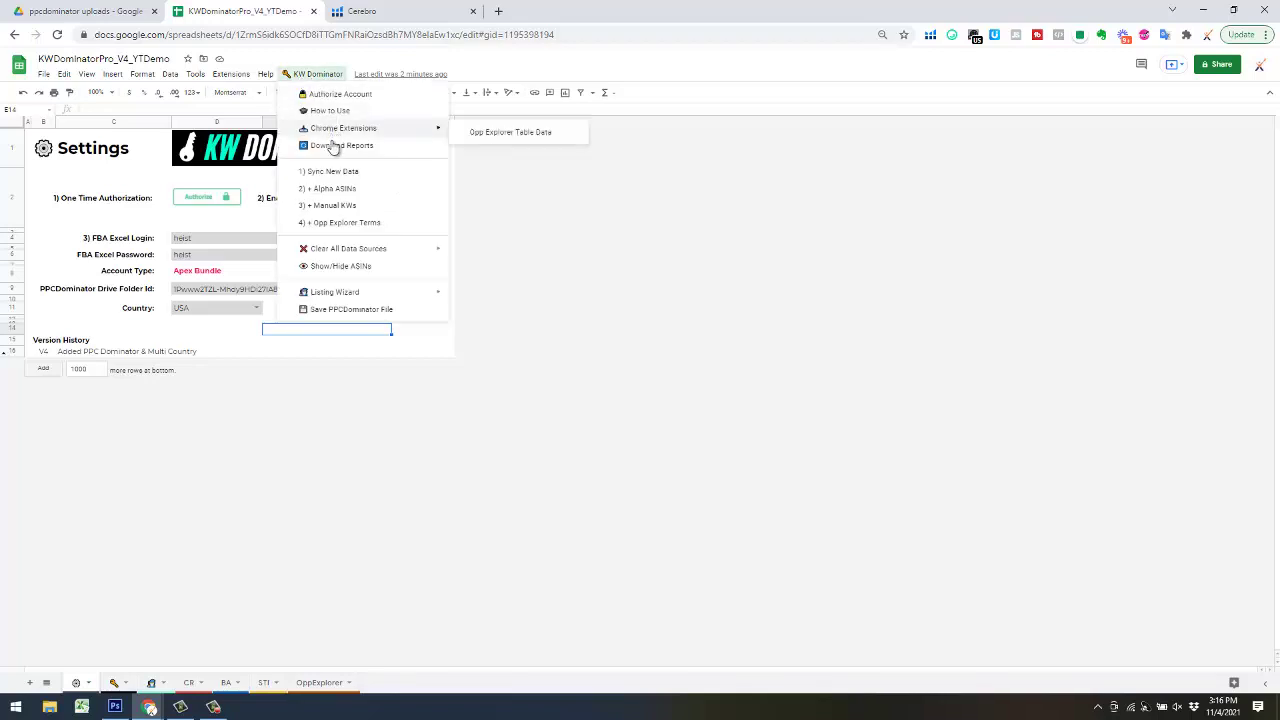
pyautogui.click(337, 146)
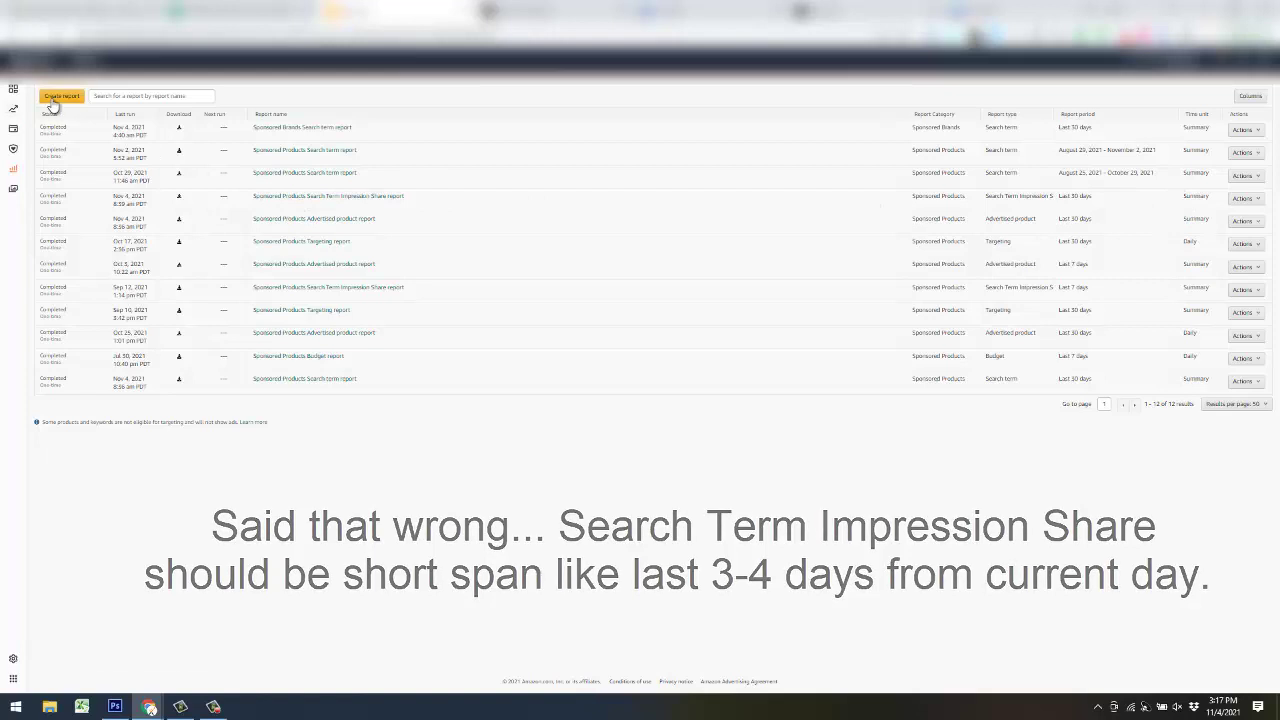
# - Start a new Sponsored Products report and keep Search term as the report type
pyautogui.click(127, 172)
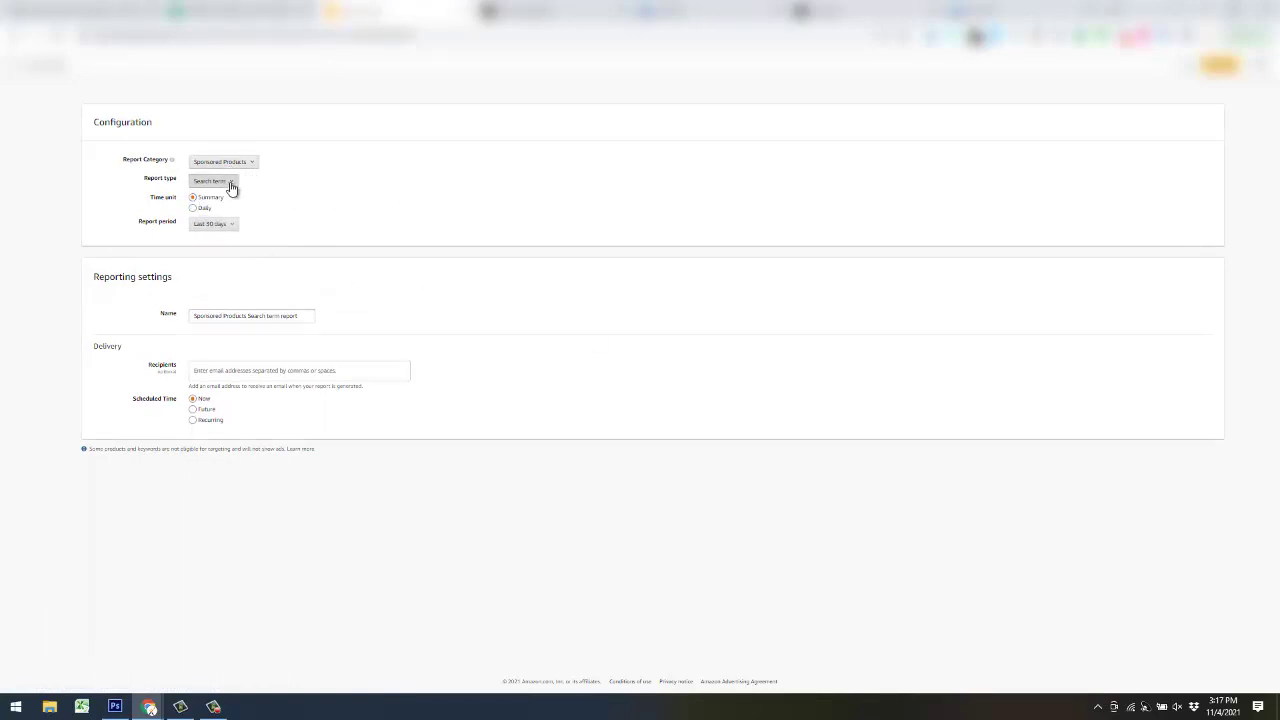
pyautogui.click(230, 184)
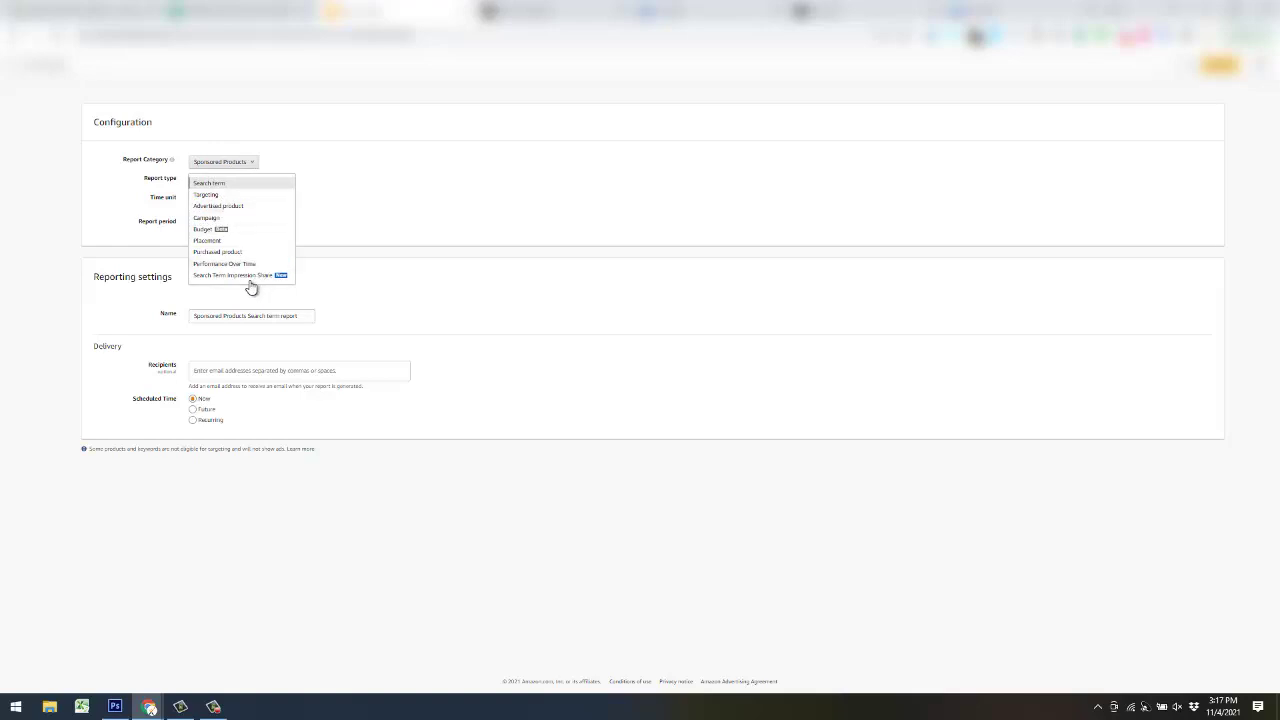
pyautogui.click(376, 198)
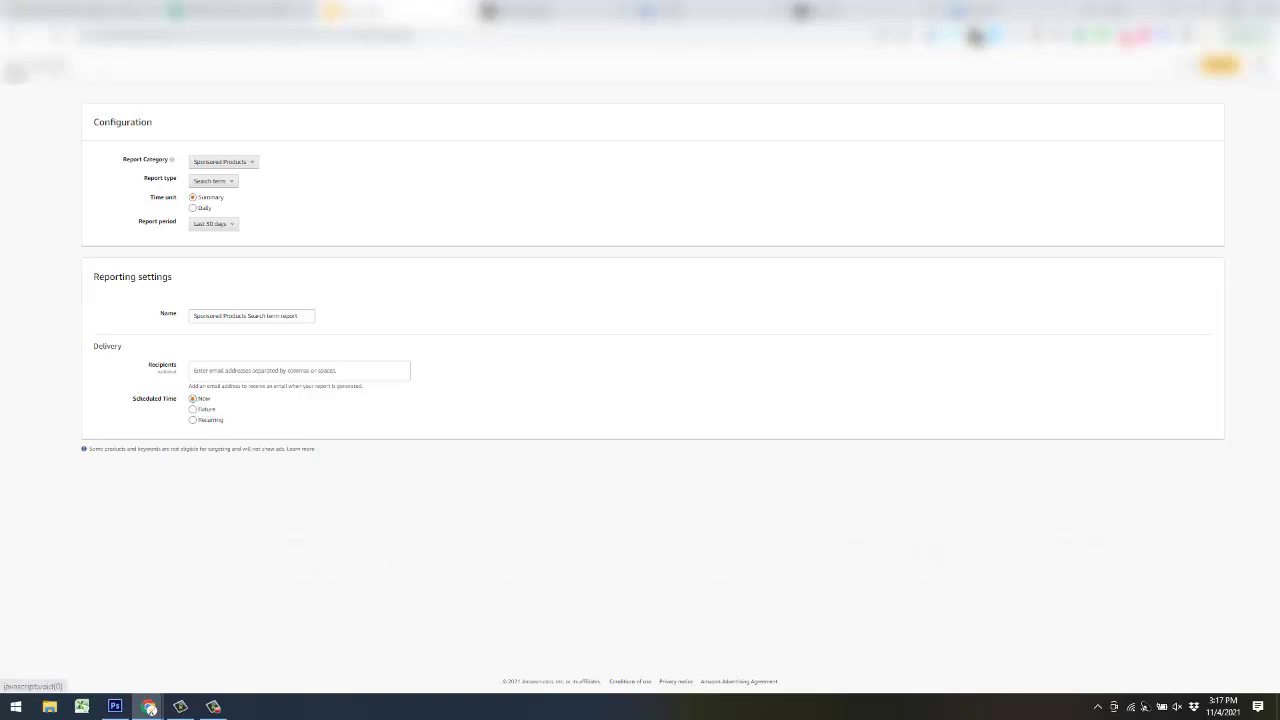
# - Return to the reports list, check the last Search term report's actions, then go to Brand Analytics
pyautogui.click(25, 67)
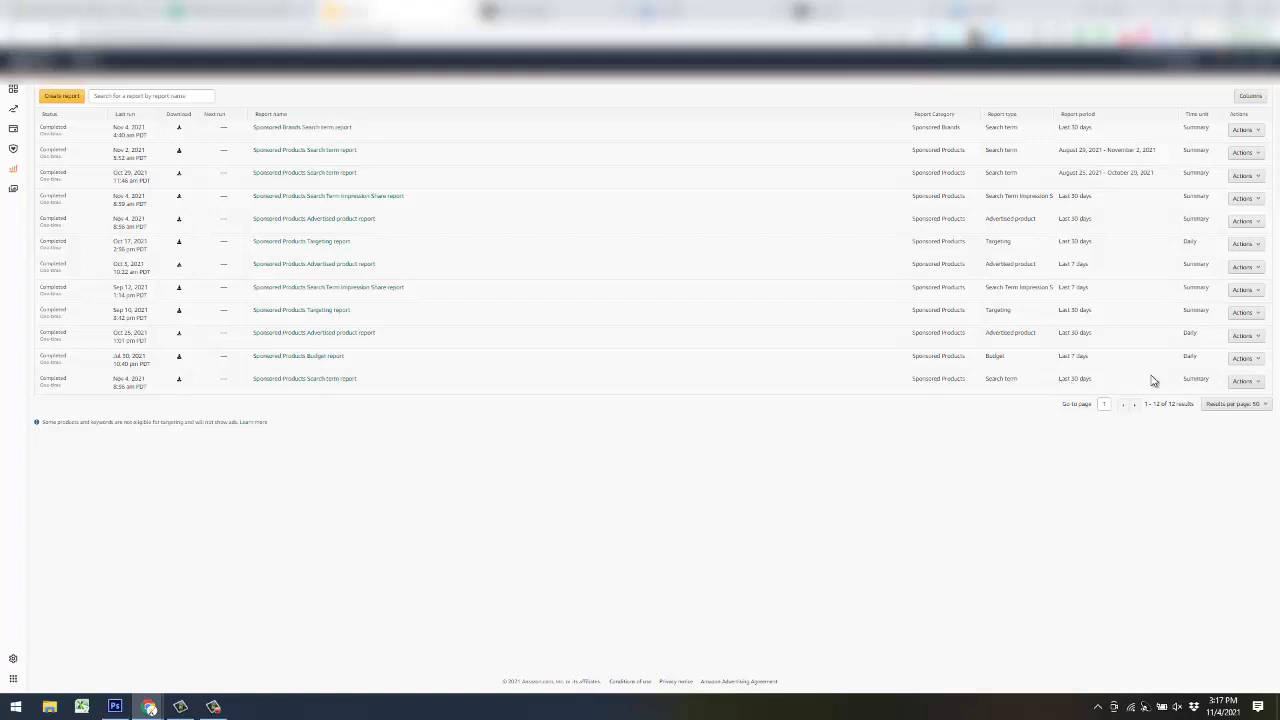
pyautogui.click(1258, 386)
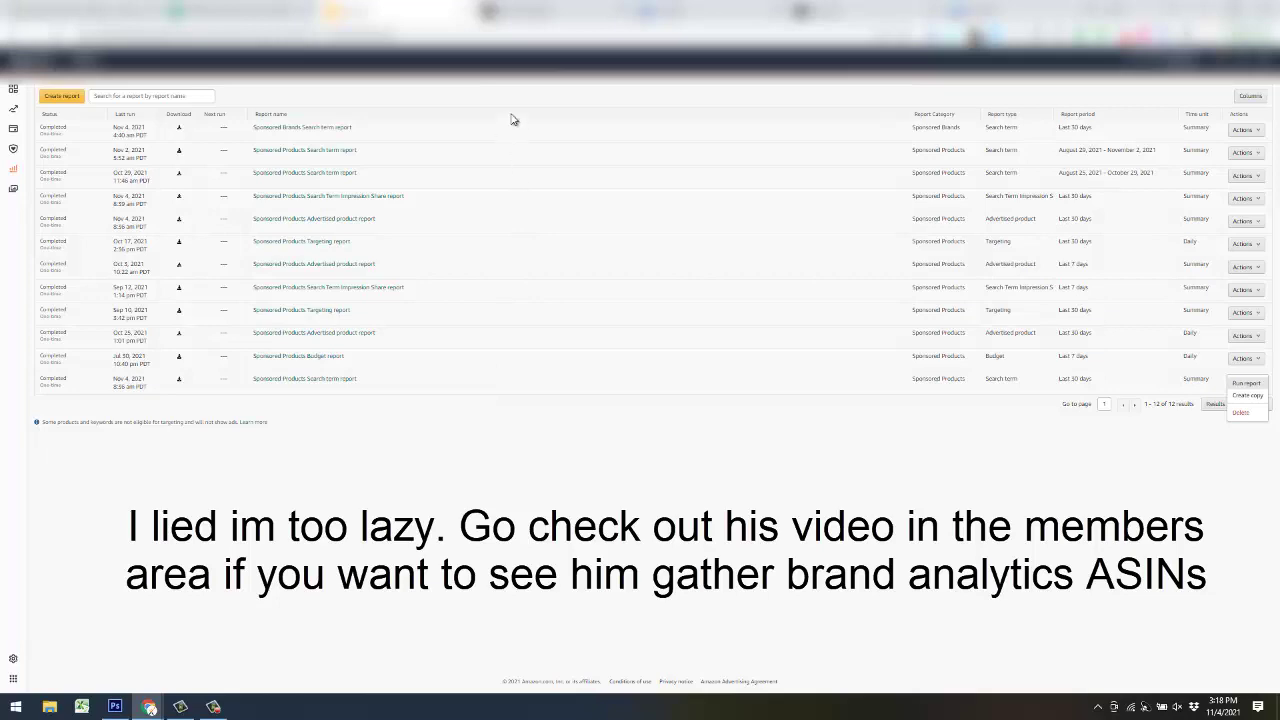
pyautogui.click(516, 16)
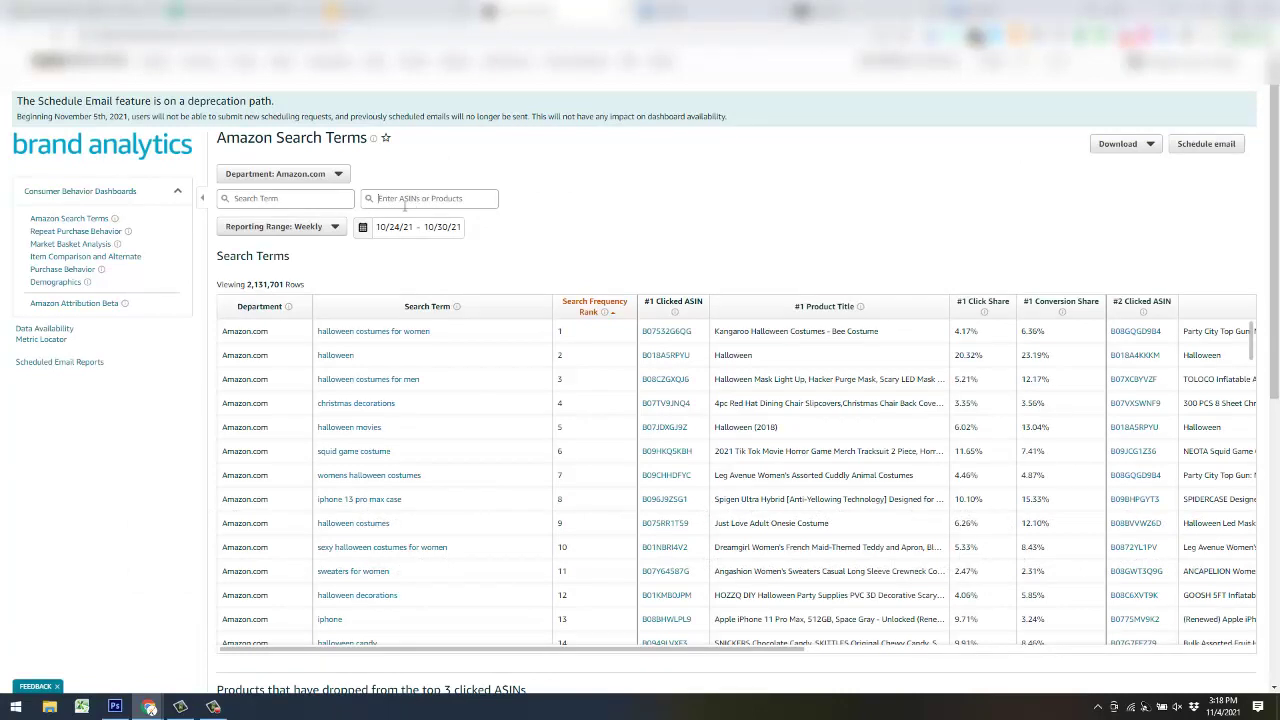
# - Keep the Weekly reporting range, check the search terms download formats, then go to Helium 10 Cerebro
pyautogui.click(334, 227)
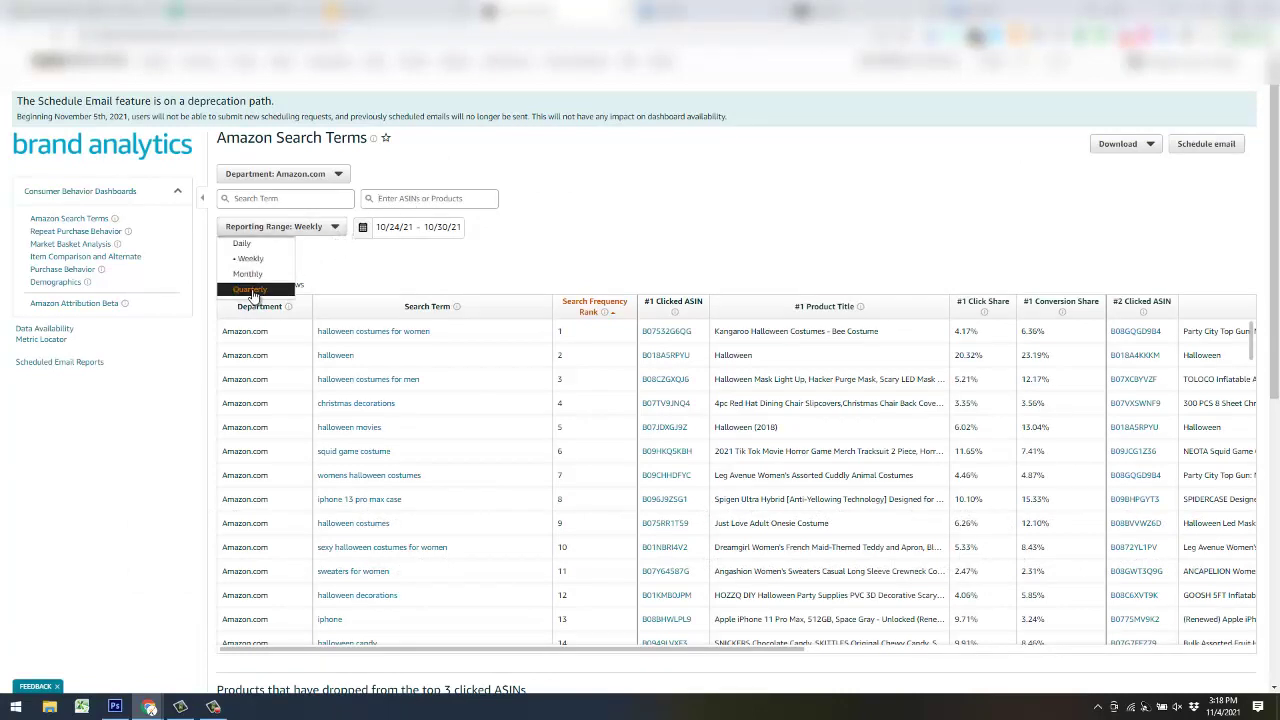
pyautogui.click(587, 217)
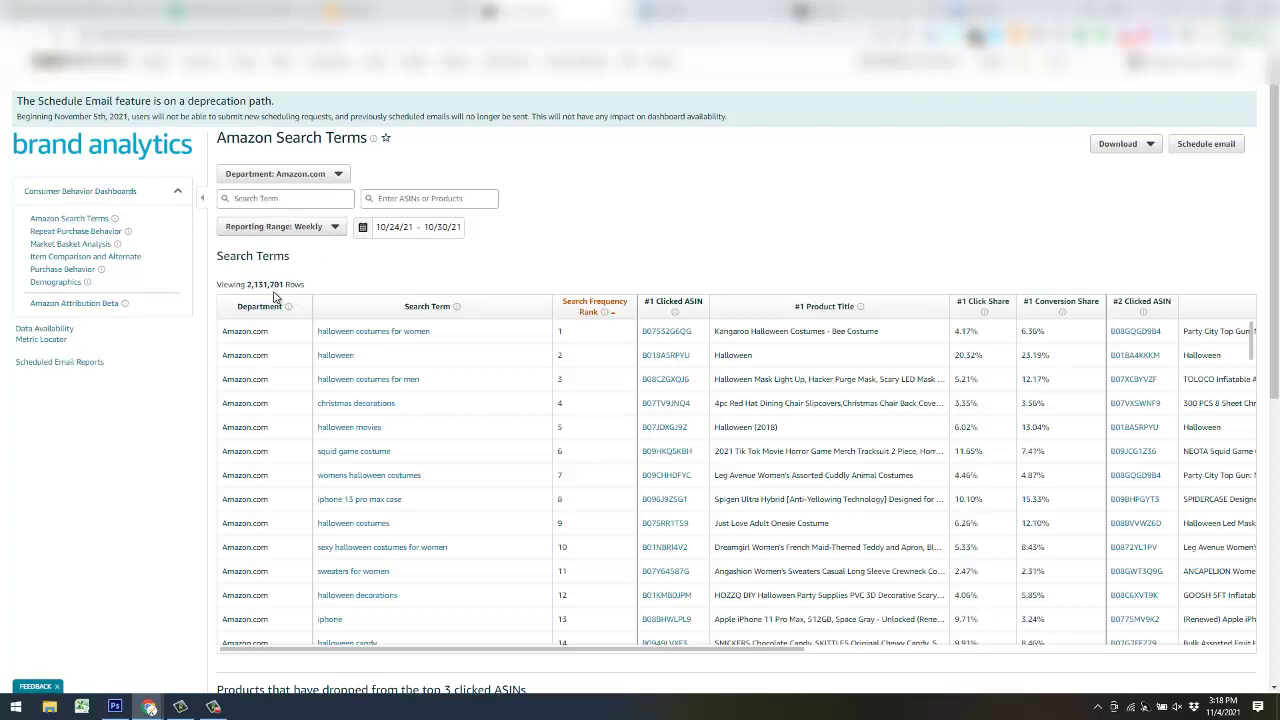
pyautogui.click(1149, 147)
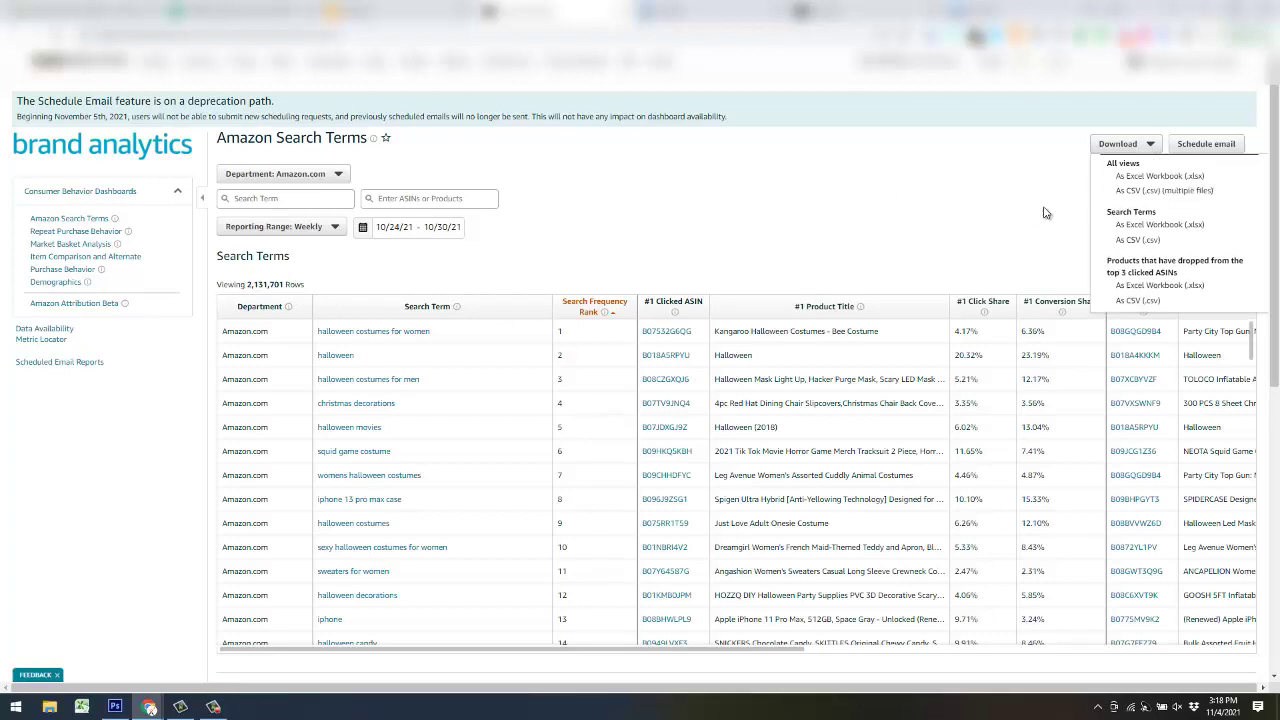
pyautogui.click(547, 215)
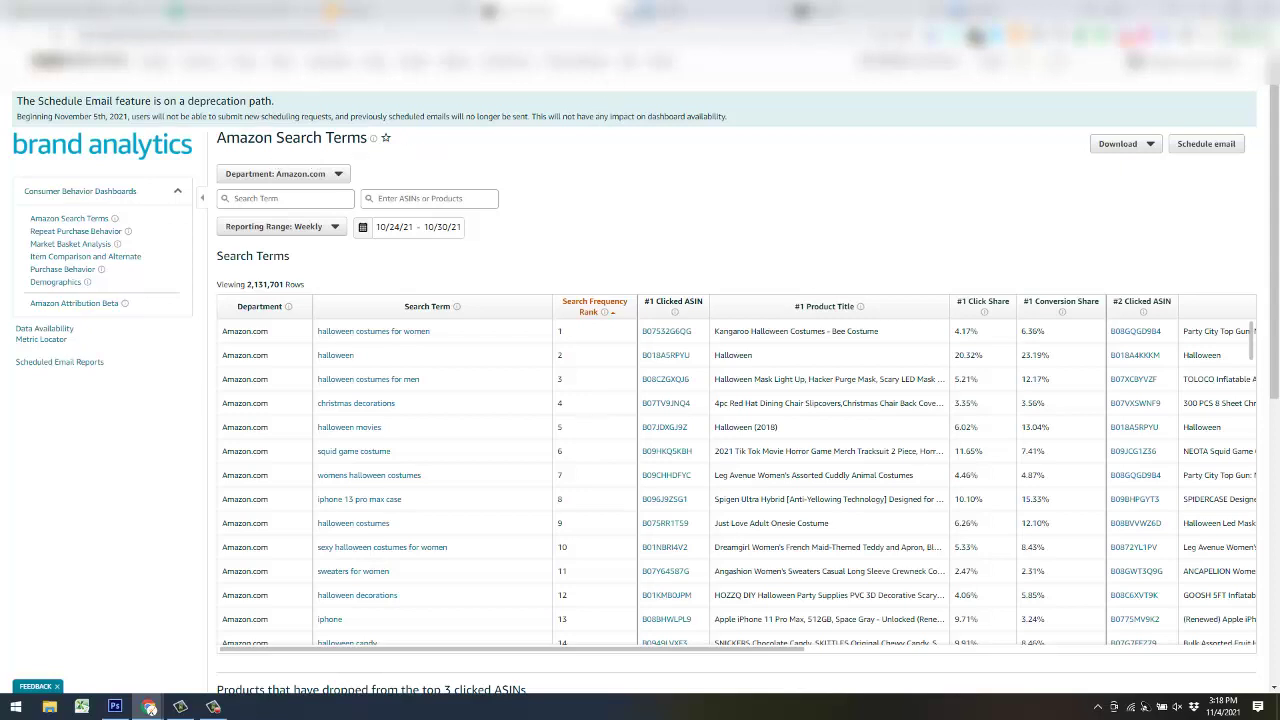
pyautogui.click(510, 58)
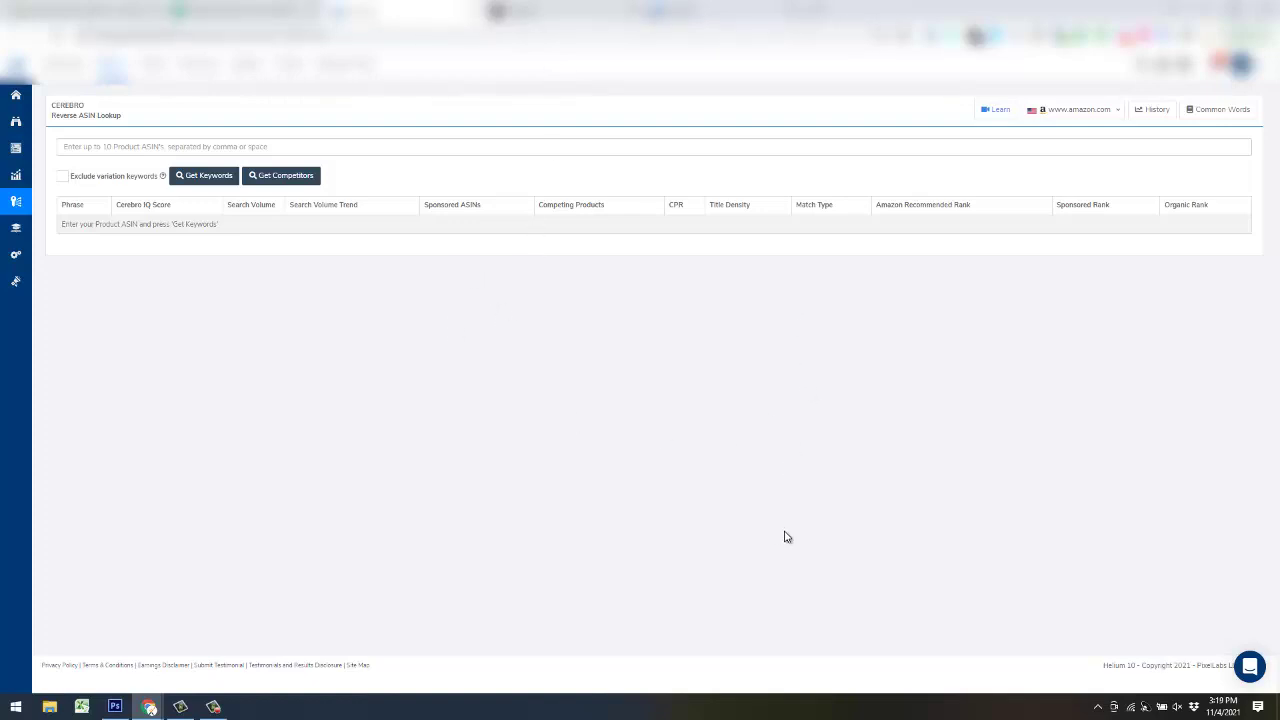
# - Pull Cerebro keywords for the ten ASINs, filtered to search volume ≥300 and at least 2 words
pyautogui.click(138, 146)
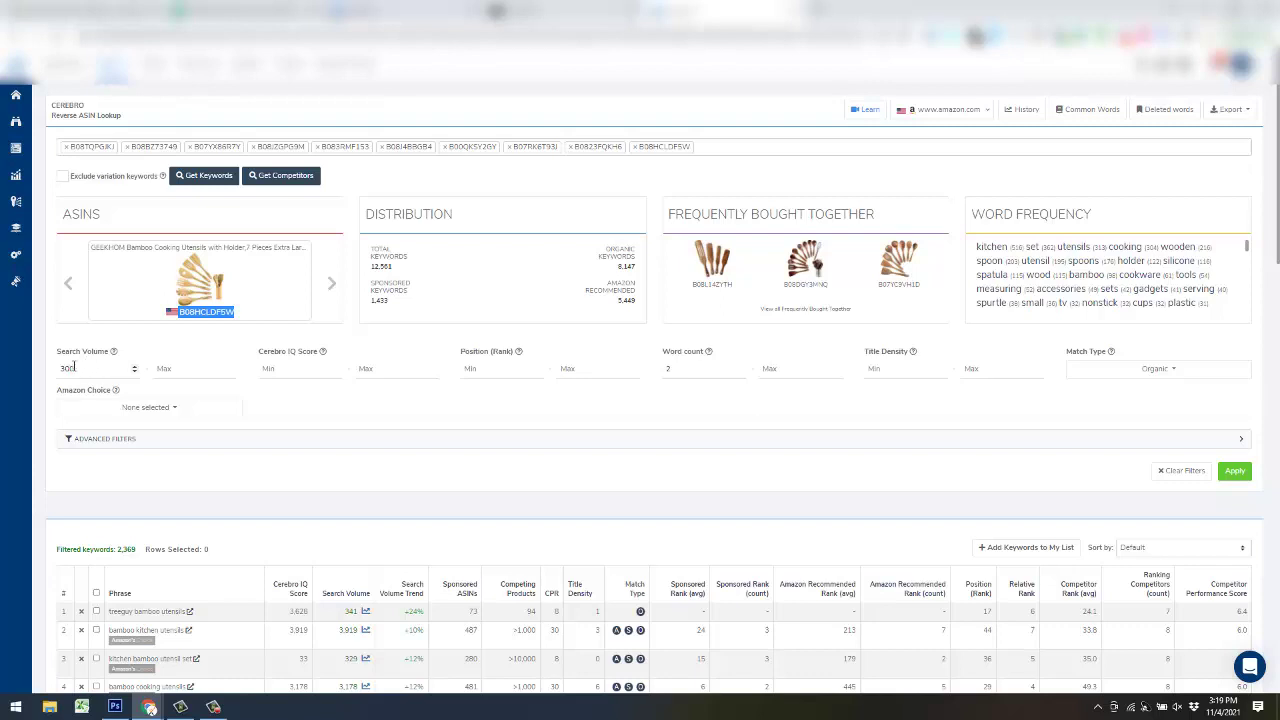
pyautogui.click(692, 369)
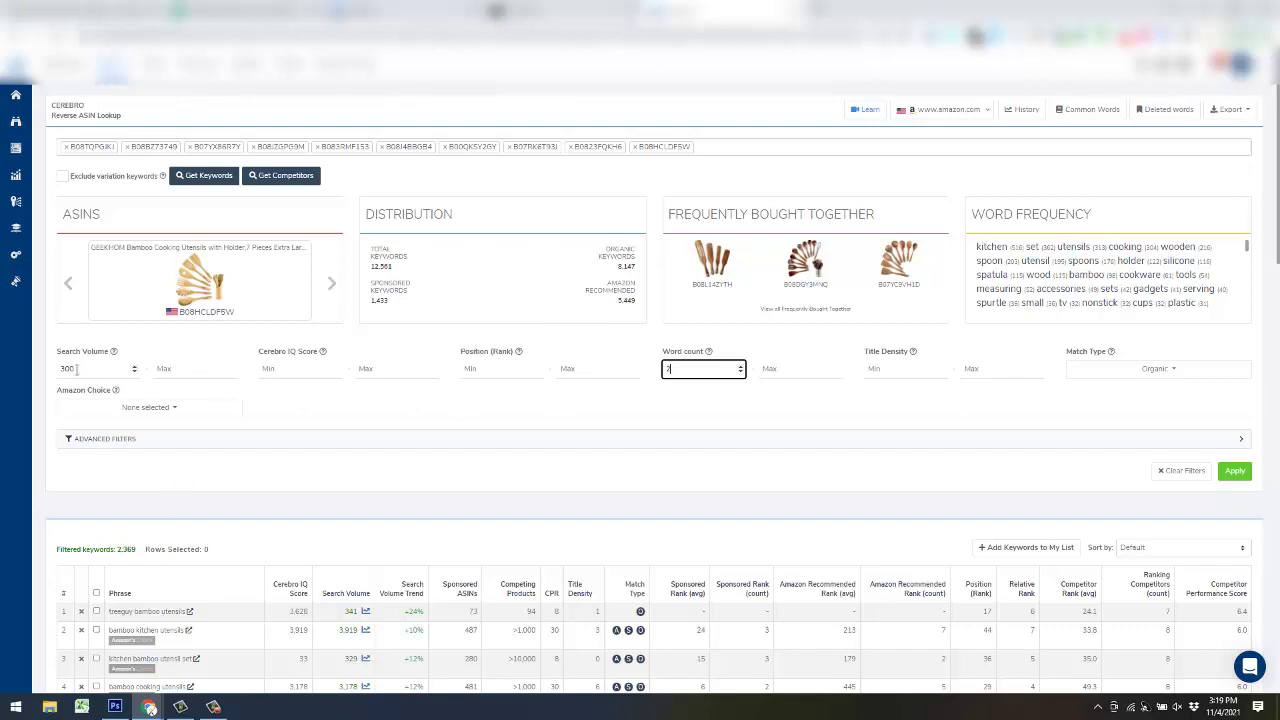
pyautogui.click(1248, 117)
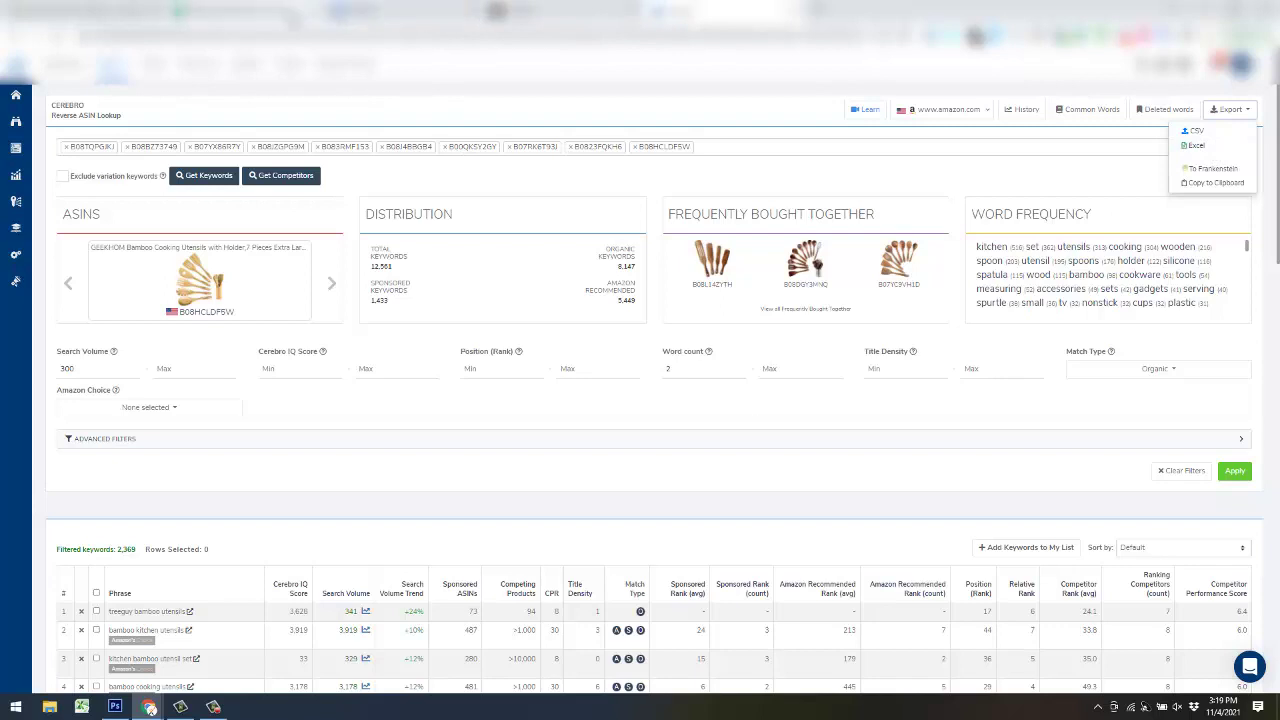
pyautogui.hotkey('ctrl', 'Tab')
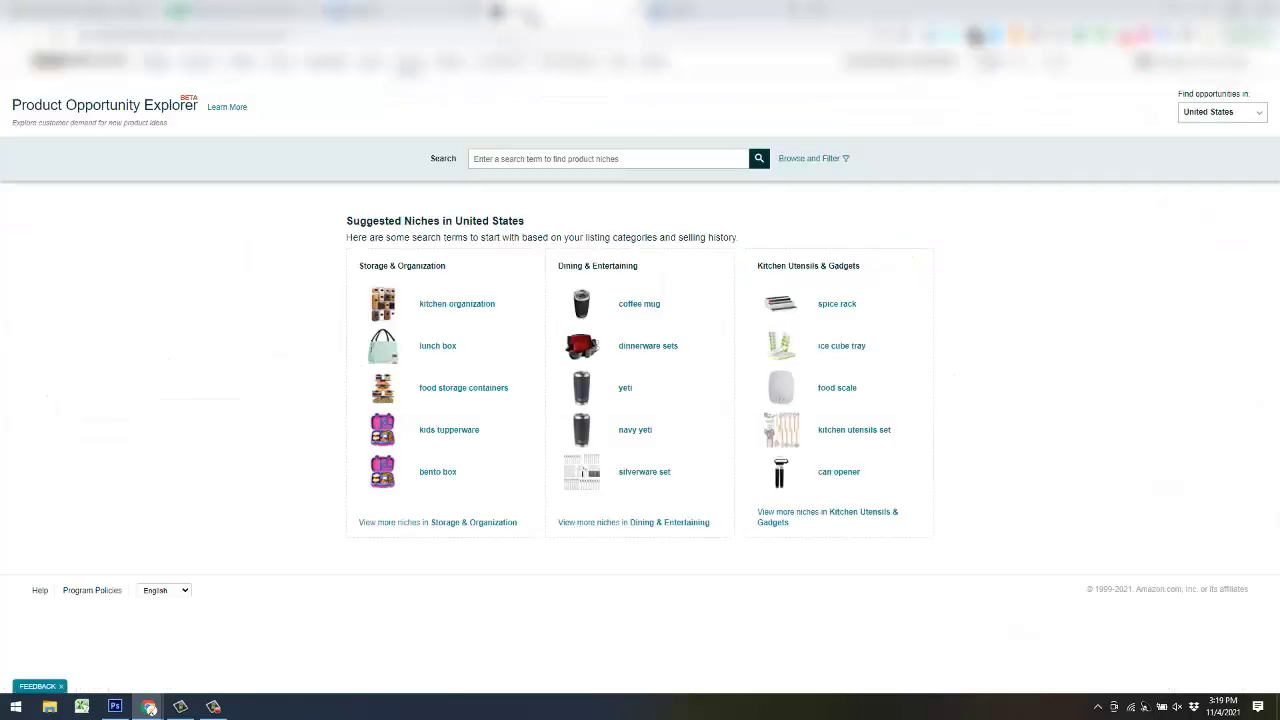
# - Search Product Opportunity Explorer for 'wooden spoons'
pyautogui.click(565, 162)
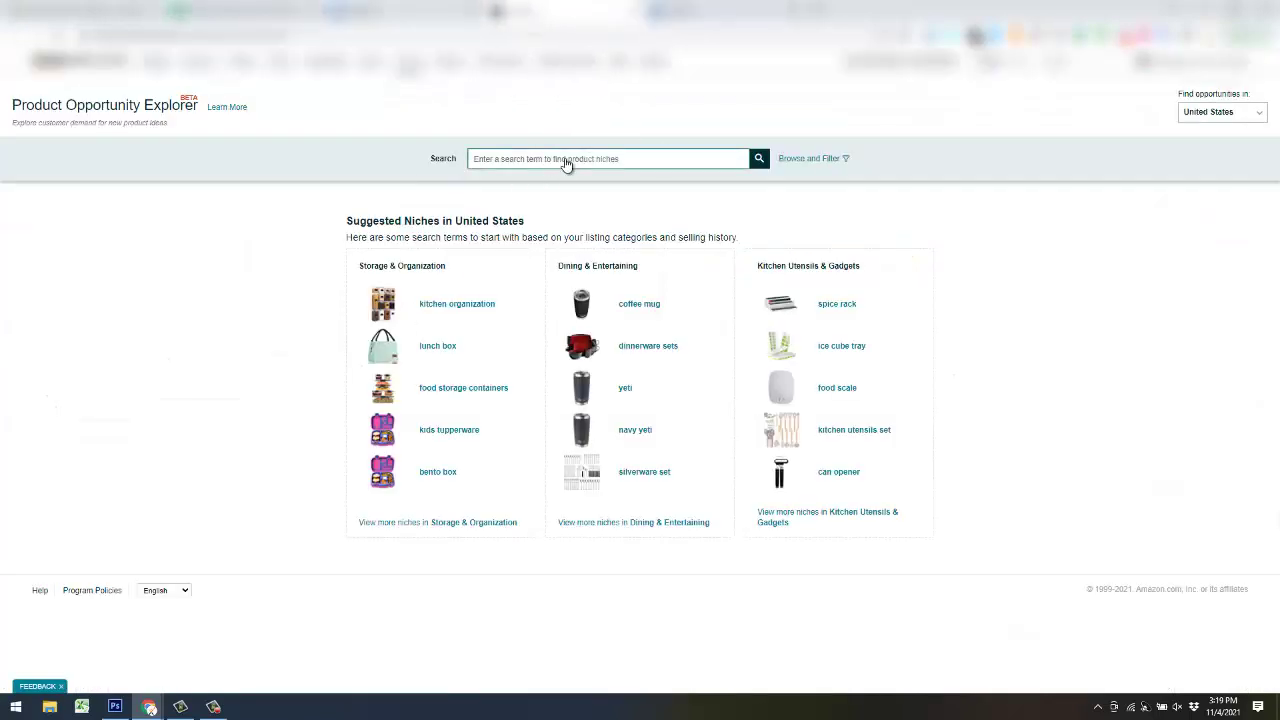
pyautogui.write('woo')
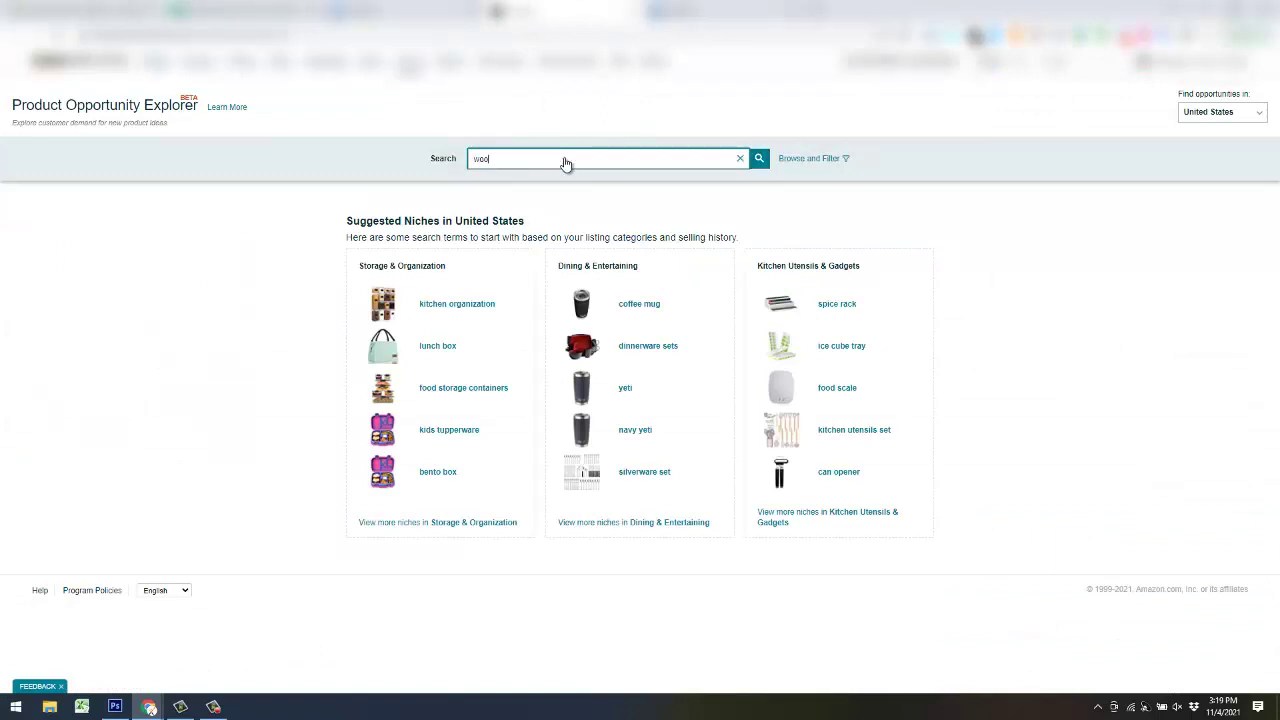
pyautogui.write('den sppo')
pyautogui.press('BackSpace')
pyautogui.write('oons')
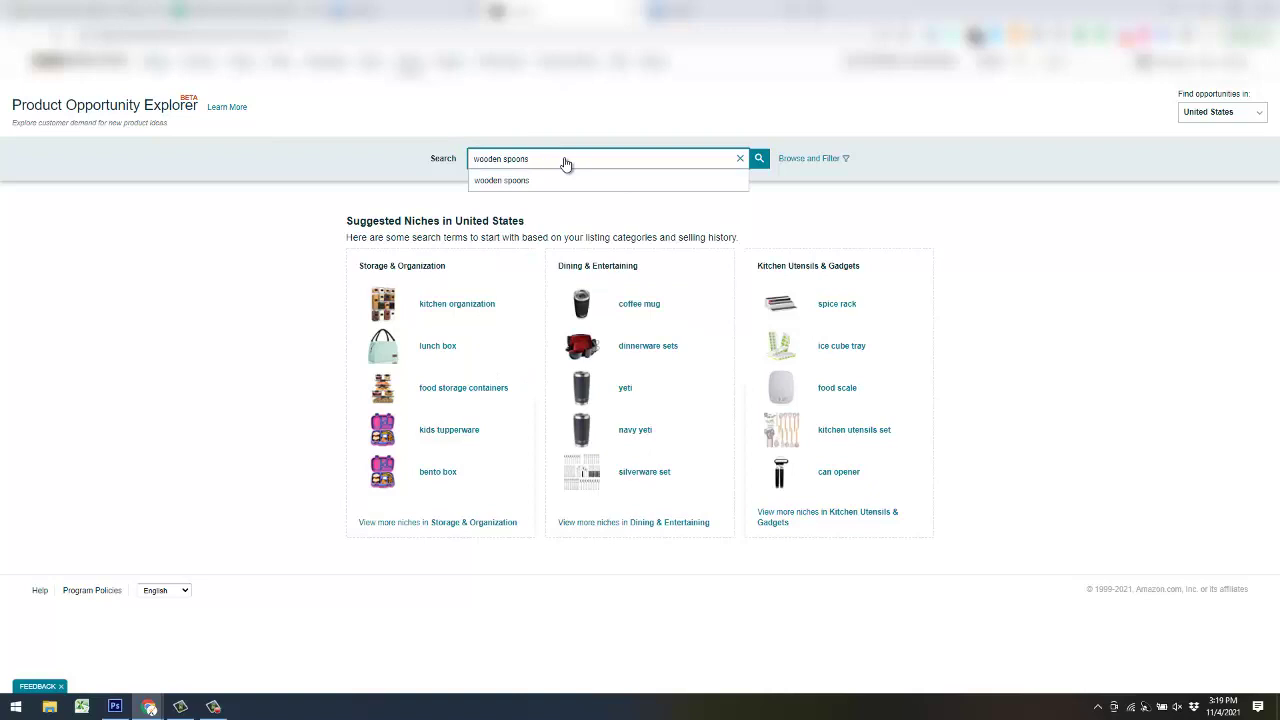
pyautogui.click(759, 158)
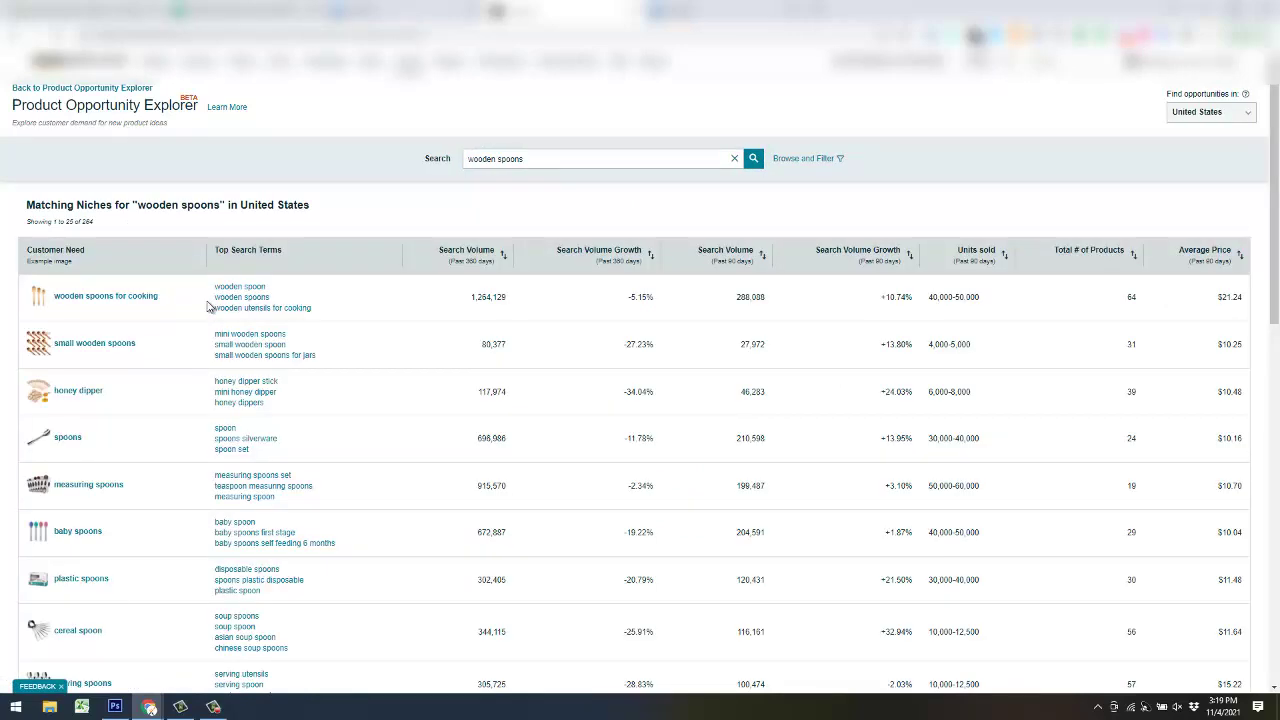
# - Open the 'wooden spoon' and 'mini wooden spoons' terms in new browser tabs
pyautogui.rightClick(239, 287)
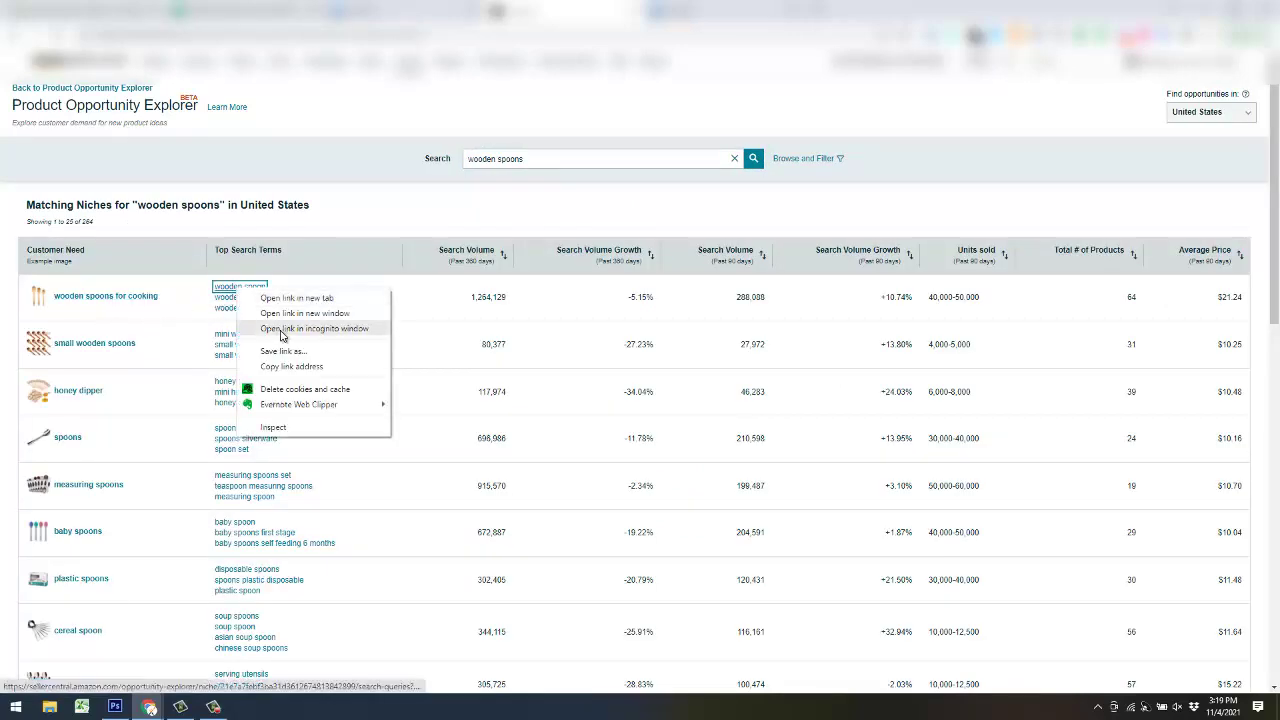
pyautogui.click(293, 299)
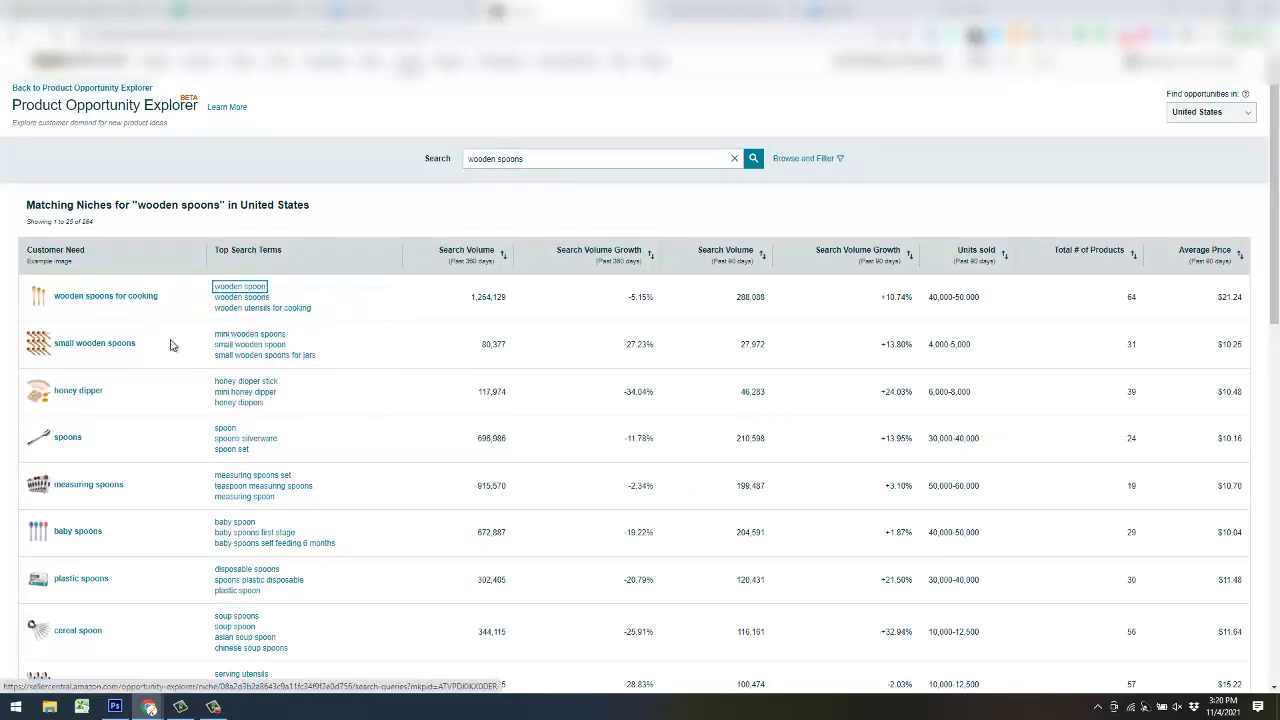
pyautogui.rightClick(236, 337)
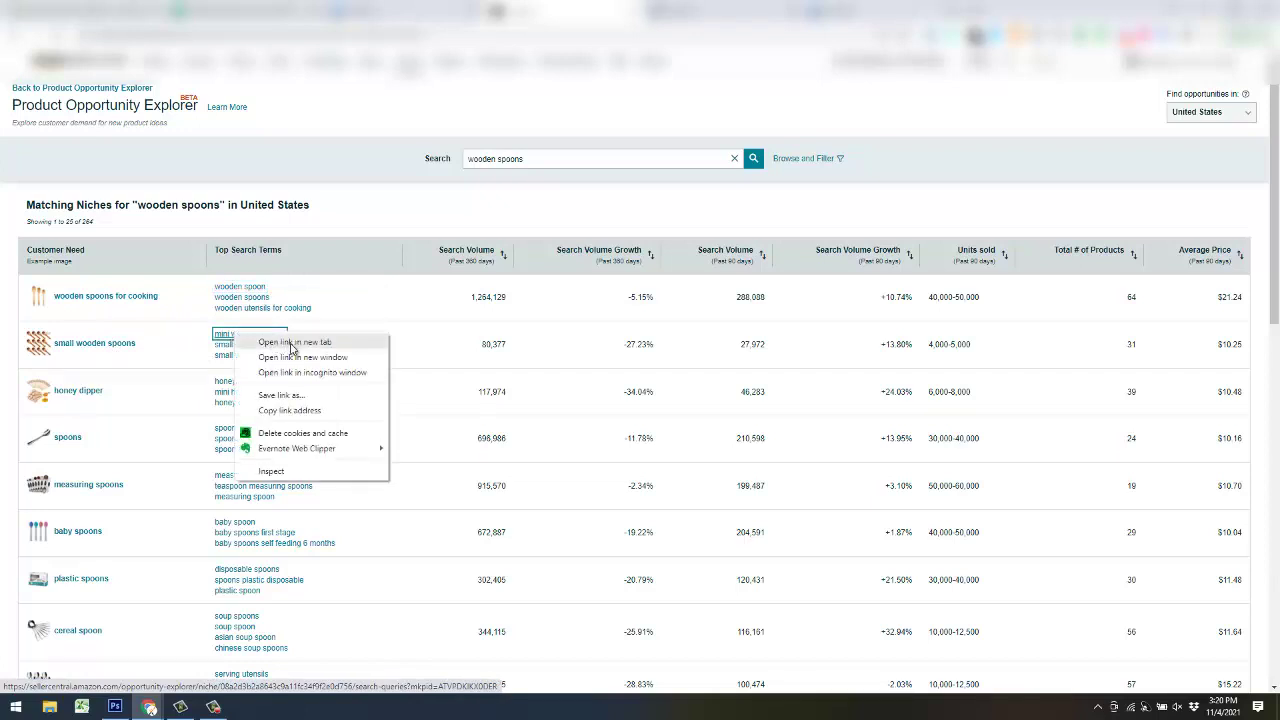
pyautogui.click(292, 343)
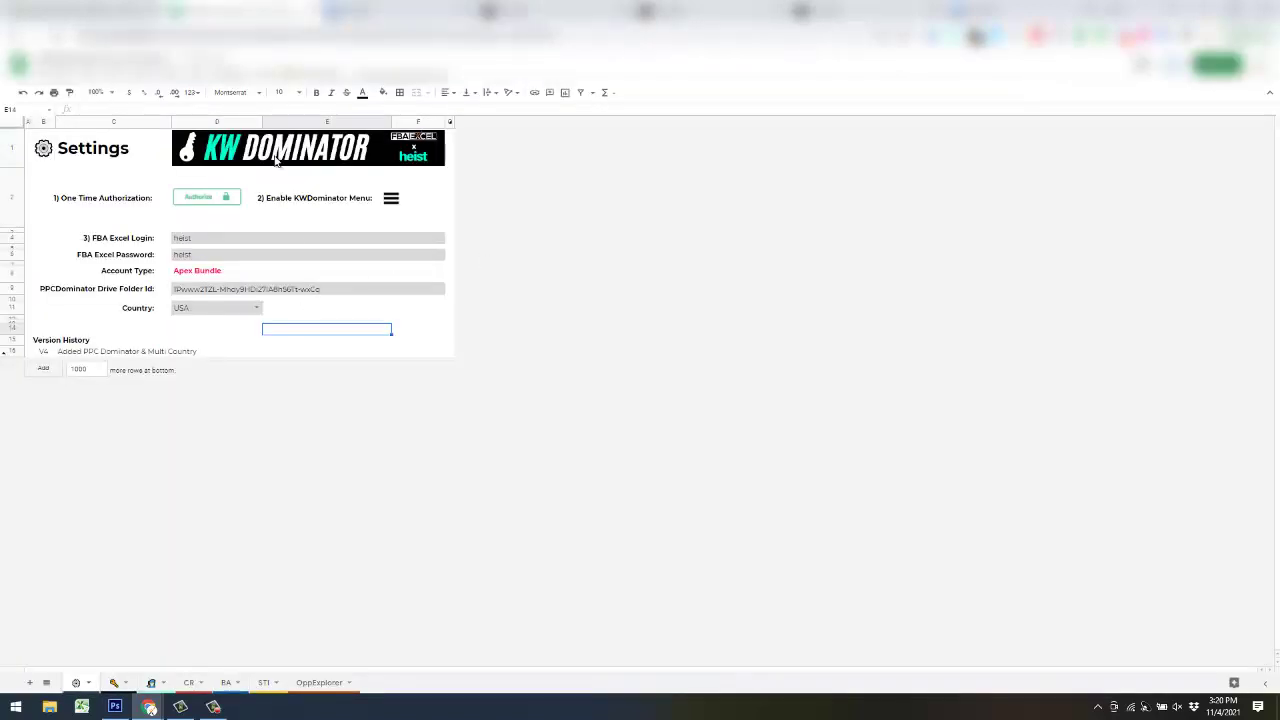
# - Open the HTML-Table Scraper store page via KW Dominator > Chrome Extensions > Opp Explorer Table Data
pyautogui.click(308, 73)
pyautogui.moveTo(343, 130)
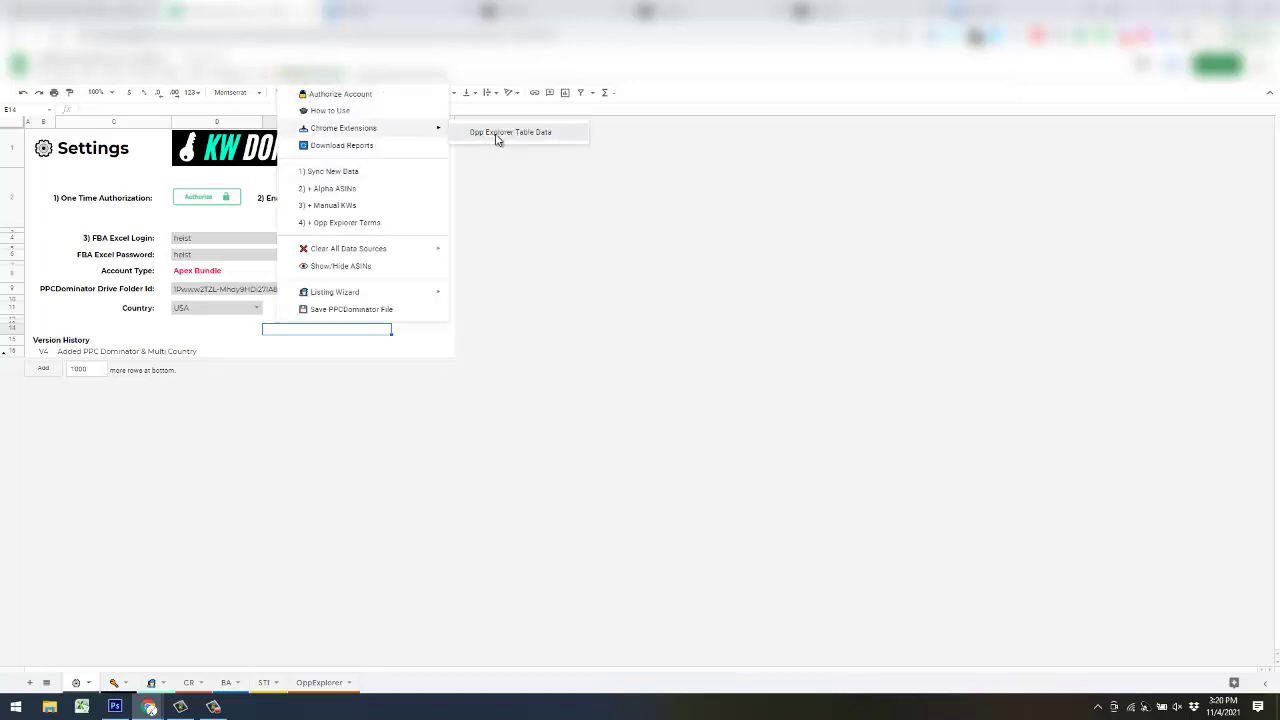
pyautogui.click(494, 137)
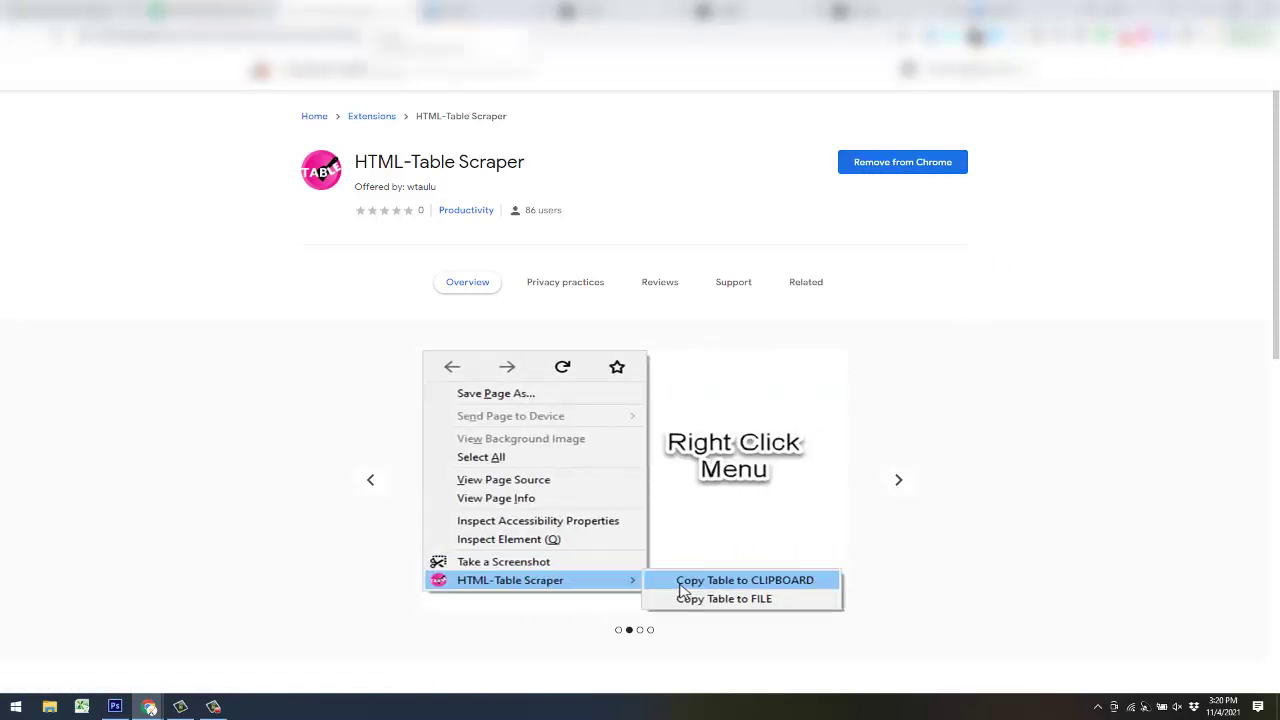
# - Return to the small wooden spoons niche page in Product Opportunity Explorer
pyautogui.click(870, 15)
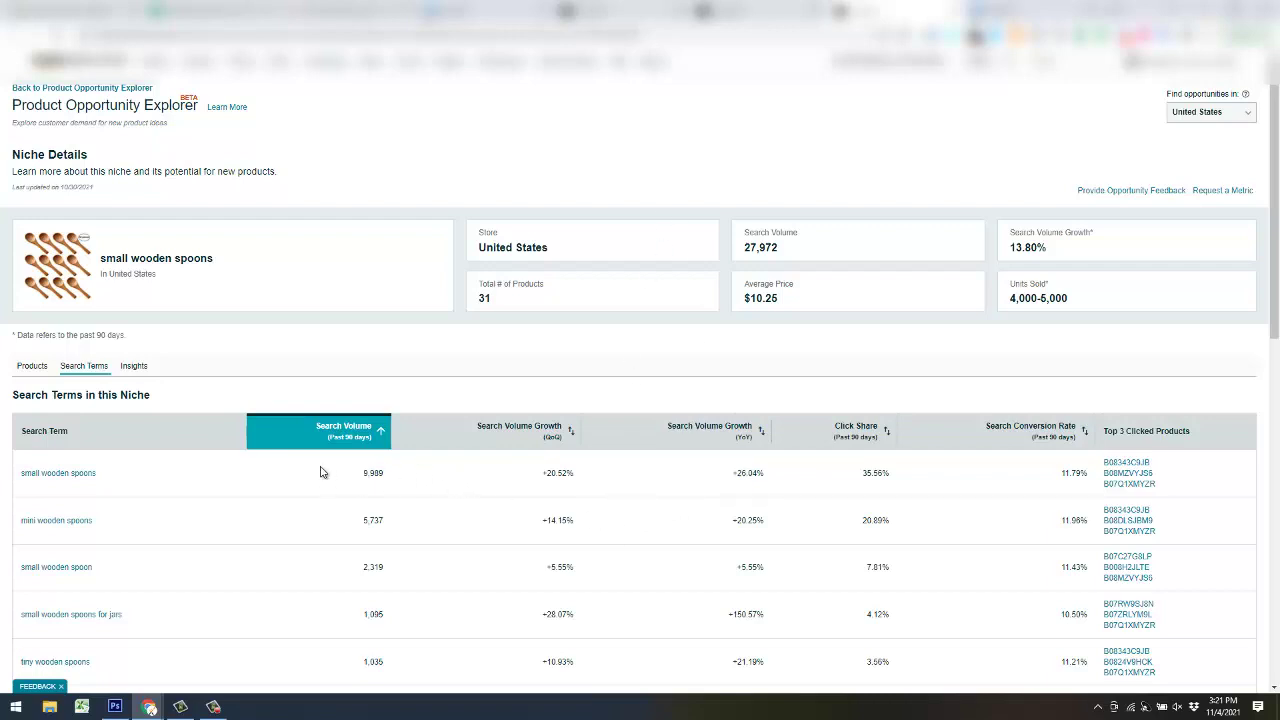
# - Copy the small wooden spoons search terms table to the clipboard with HTML-Table Scraper, then return to Sheets
pyautogui.moveTo(352, 436)
pyautogui.rightClick(655, 481)
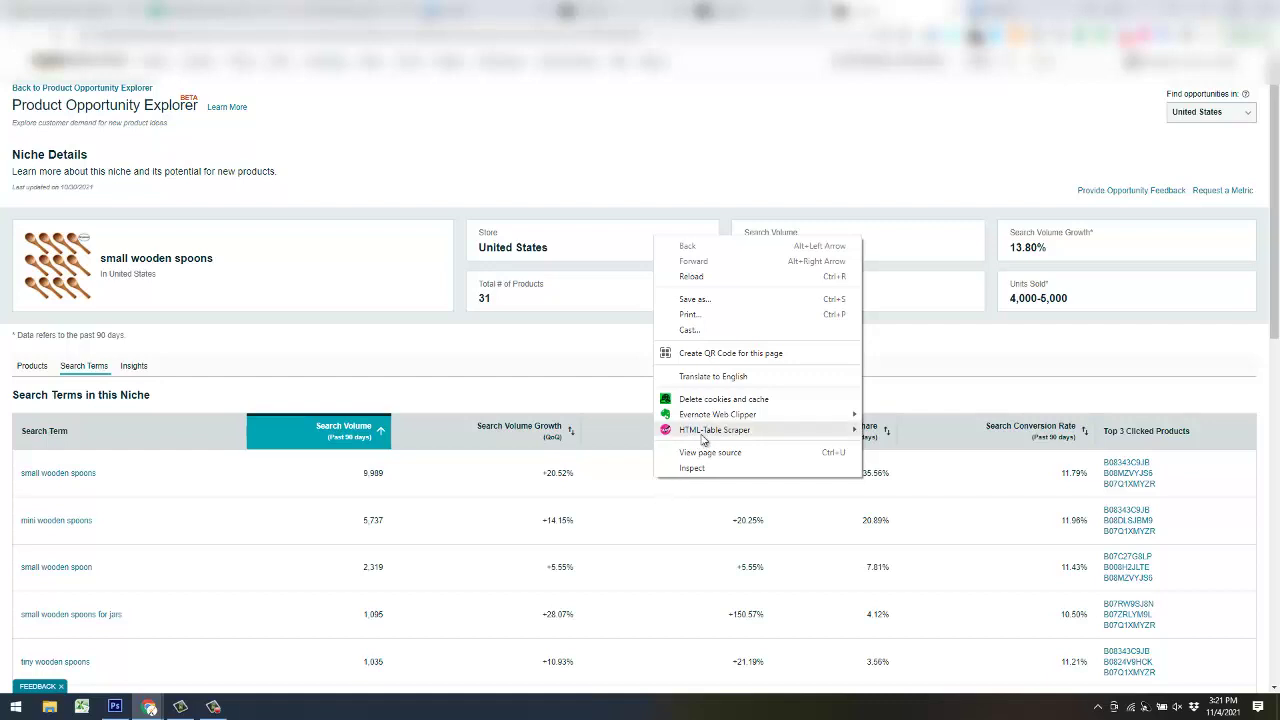
pyautogui.moveTo(705, 438)
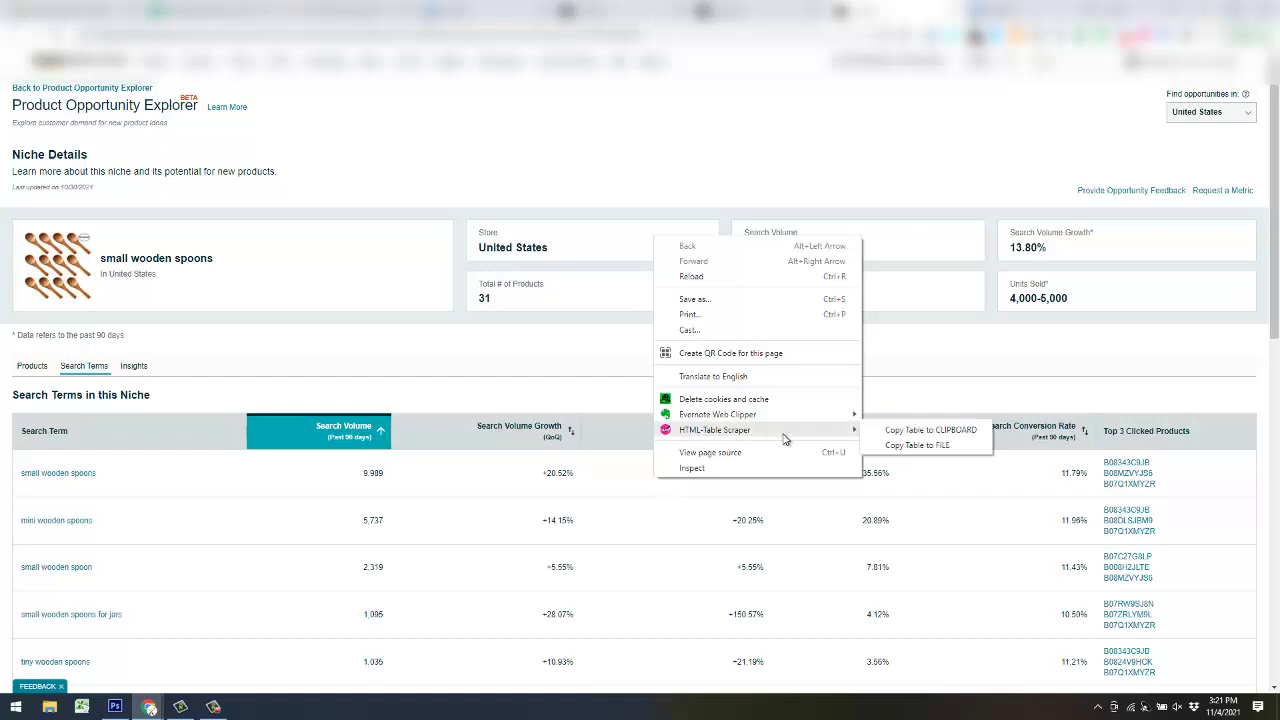
pyautogui.click(940, 432)
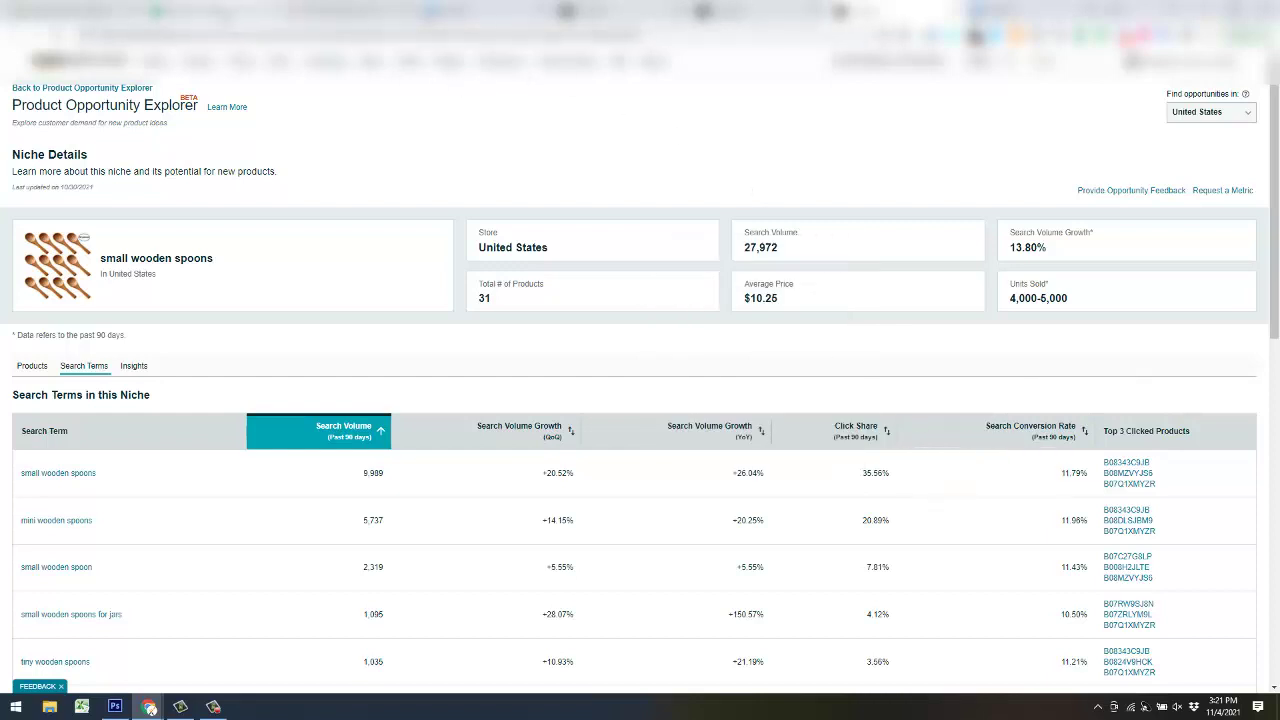
pyautogui.click(240, 14)
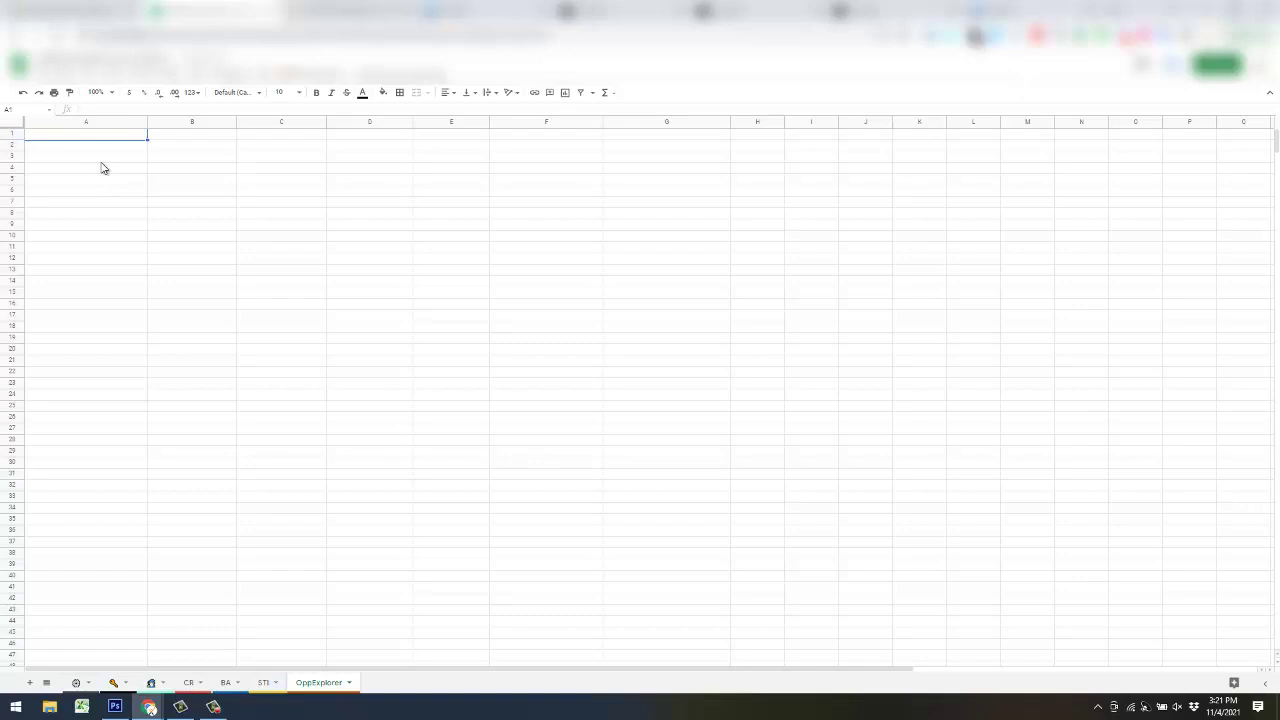
# - Paste the small wooden spoons table at A1, then copy the cooking niche table and paste it at A22
pyautogui.hotkey('ctrl', 'v')
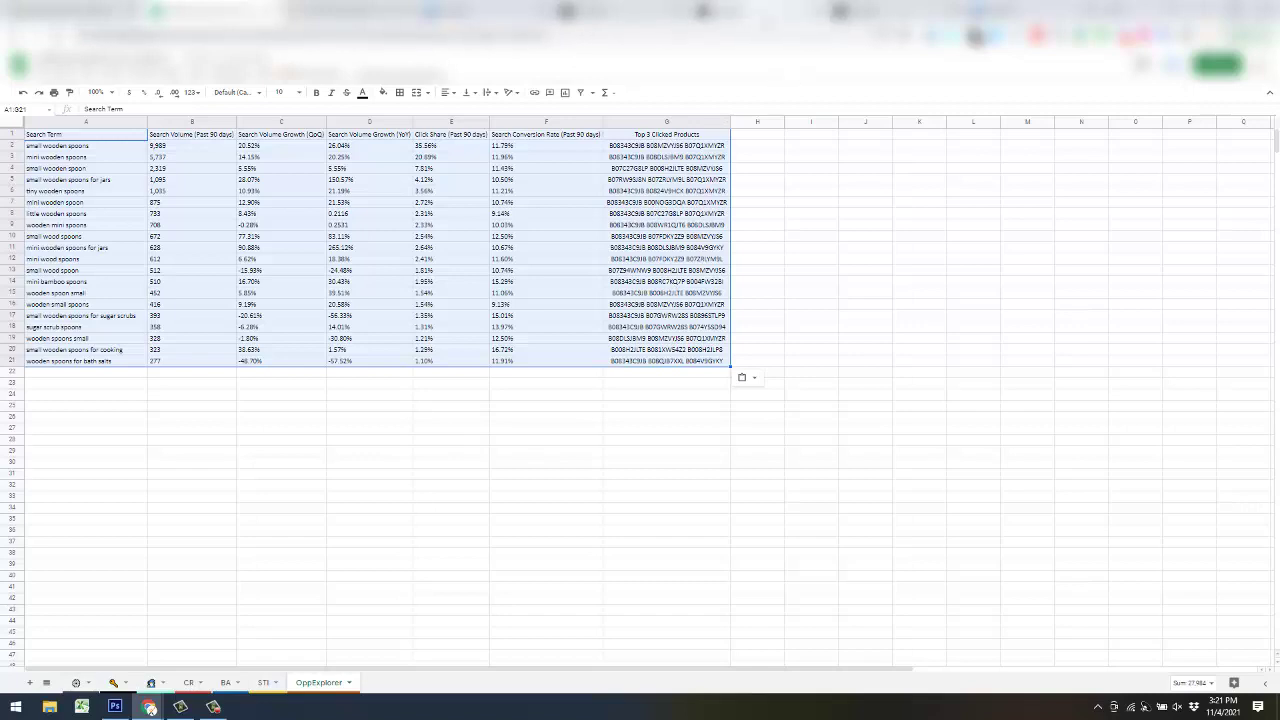
pyautogui.click(800, 12)
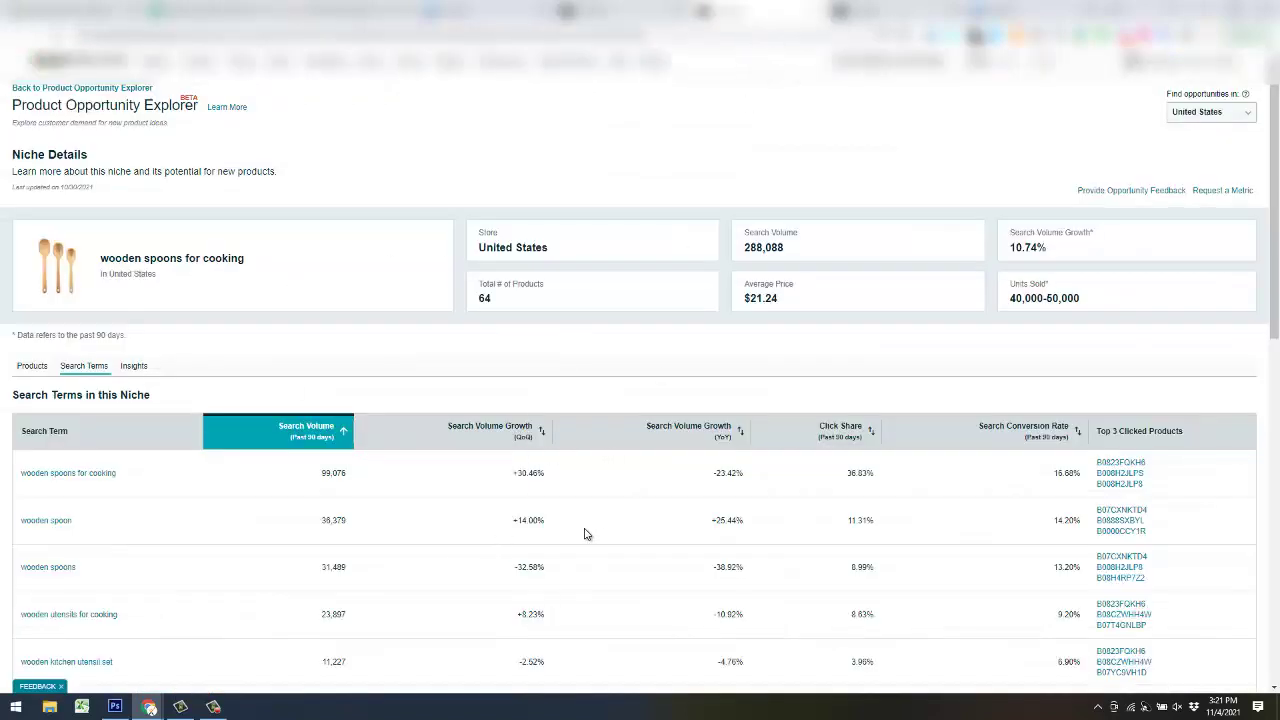
pyautogui.rightClick(617, 524)
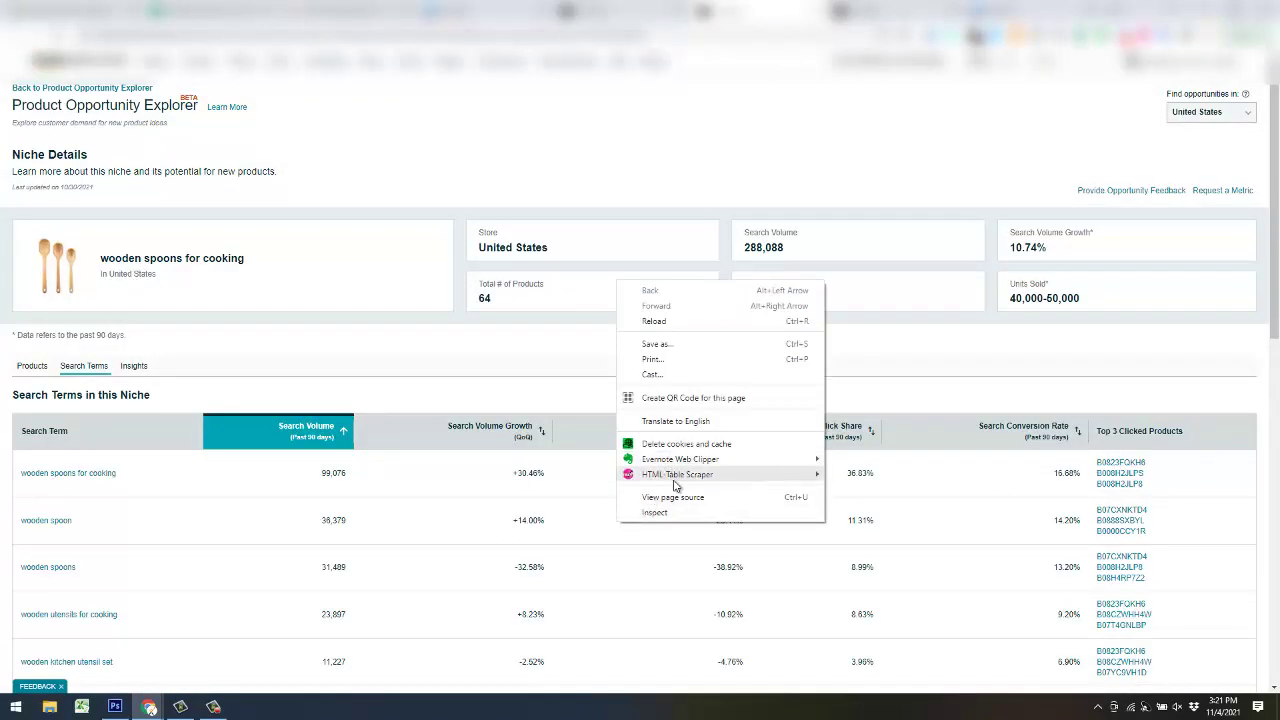
pyautogui.moveTo(800, 478)
pyautogui.click(855, 476)
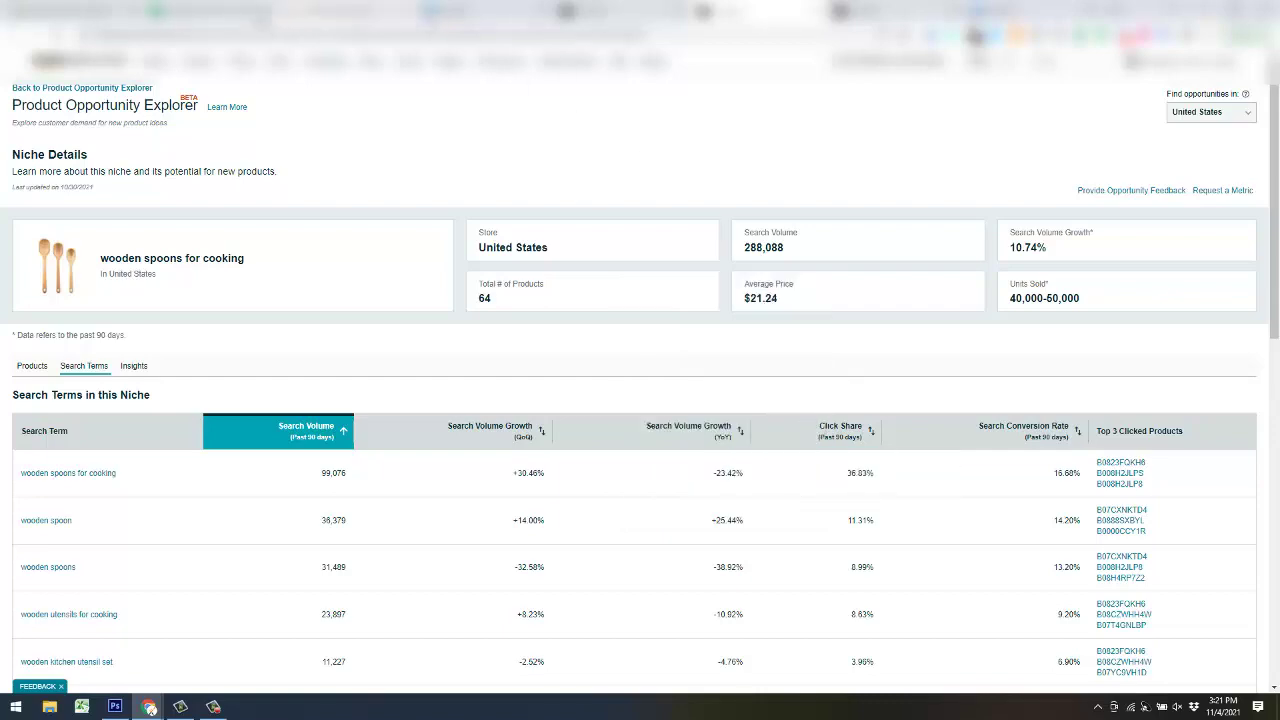
pyautogui.click(240, 12)
pyautogui.click(85, 371)
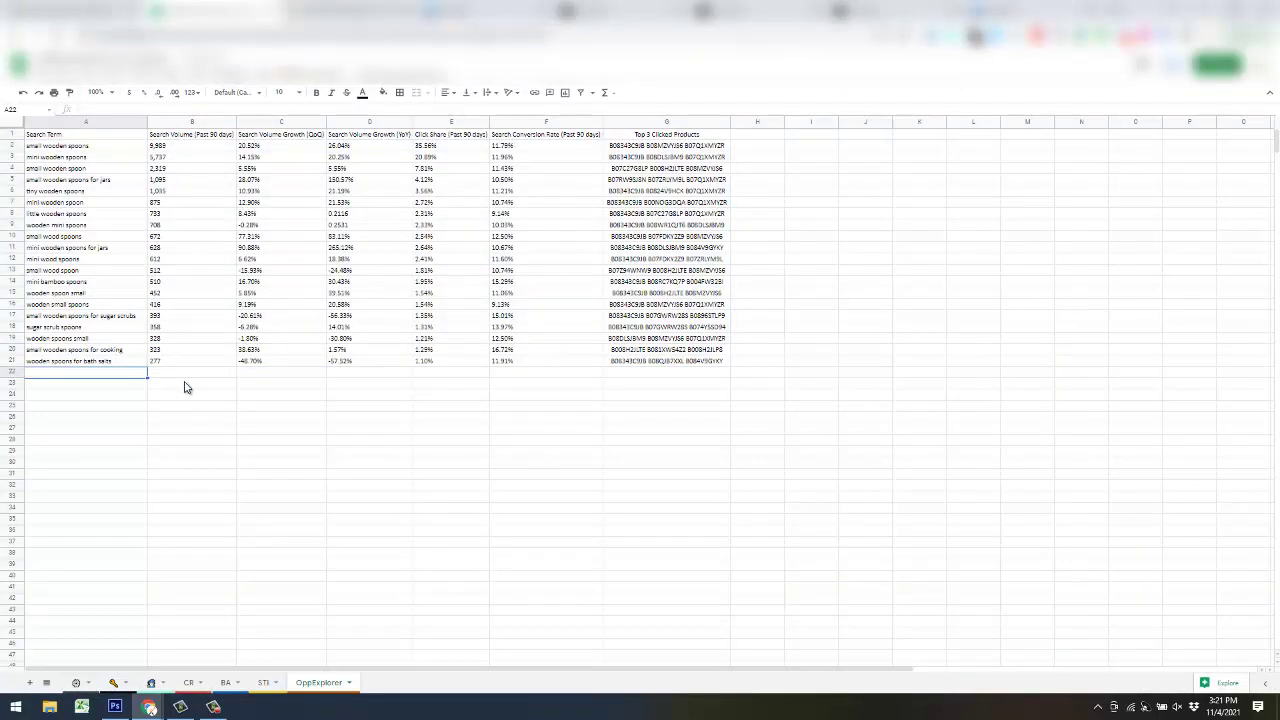
pyautogui.hotkey('ctrl', 'v')
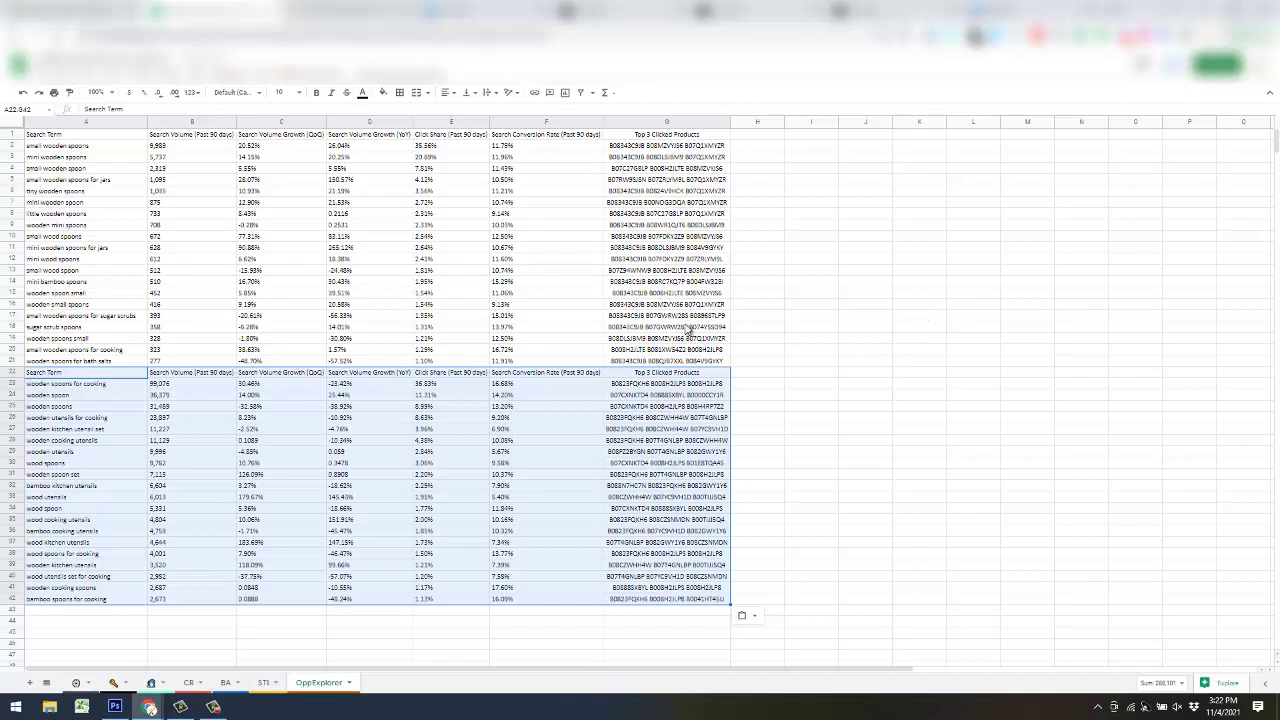
pyautogui.click(866, 22)
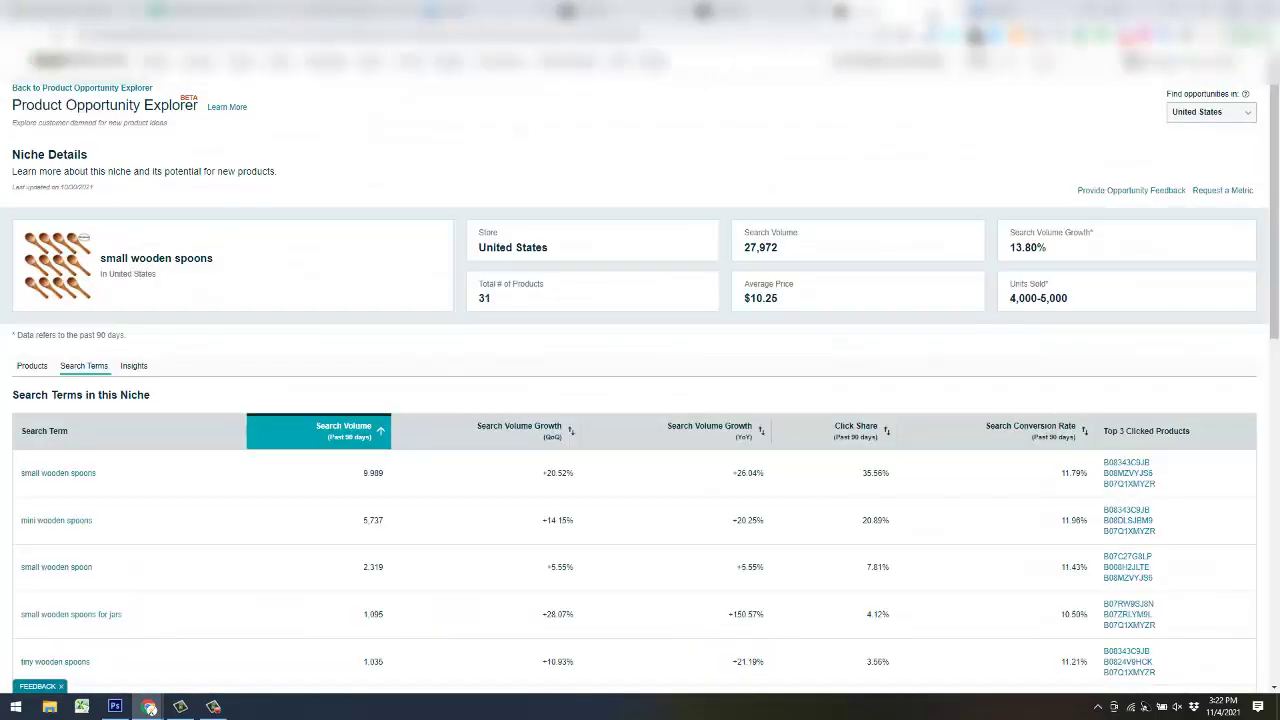
pyautogui.click(958, 18)
pyautogui.click(805, 20)
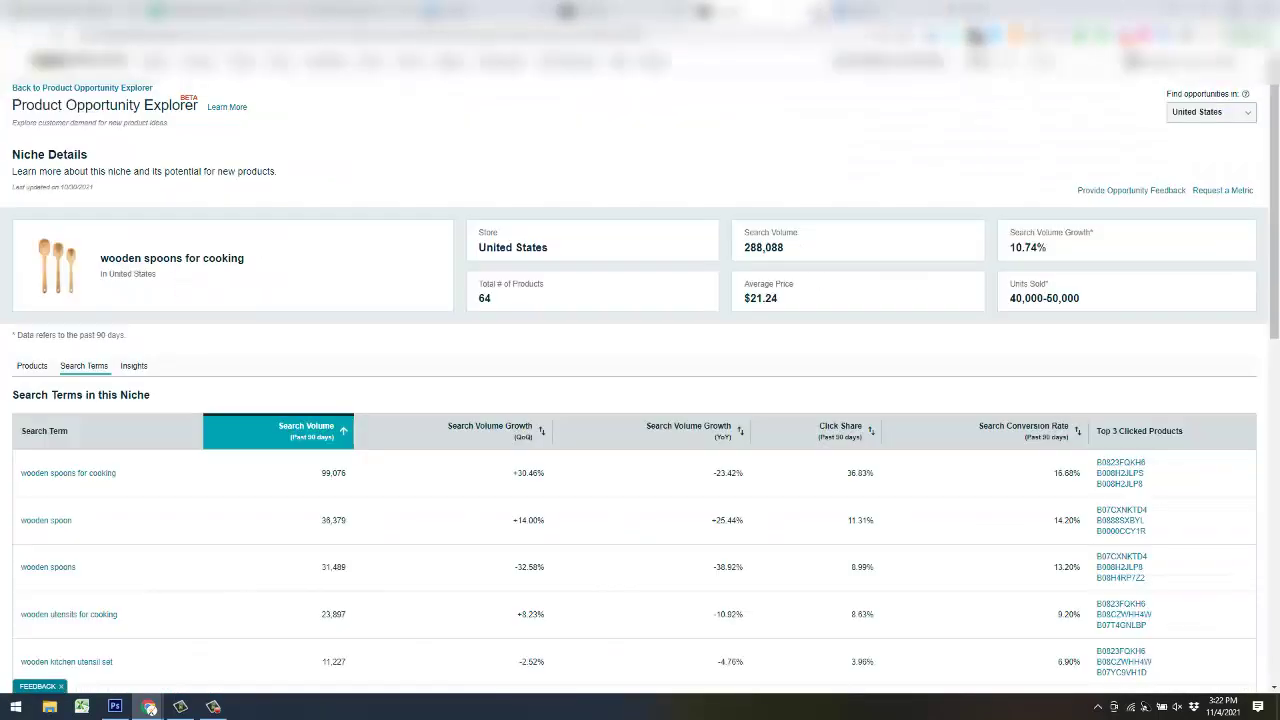
pyautogui.click(720, 20)
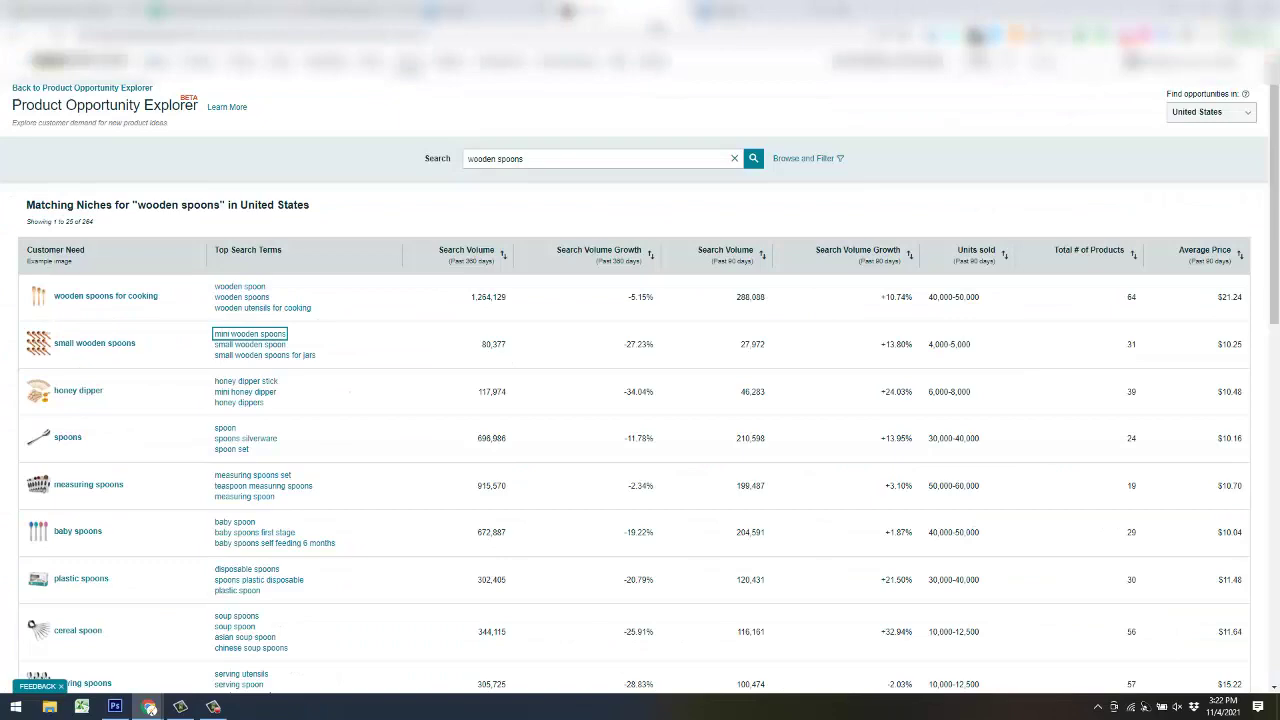
pyautogui.click(660, 20)
pyautogui.click(600, 20)
pyautogui.click(535, 20)
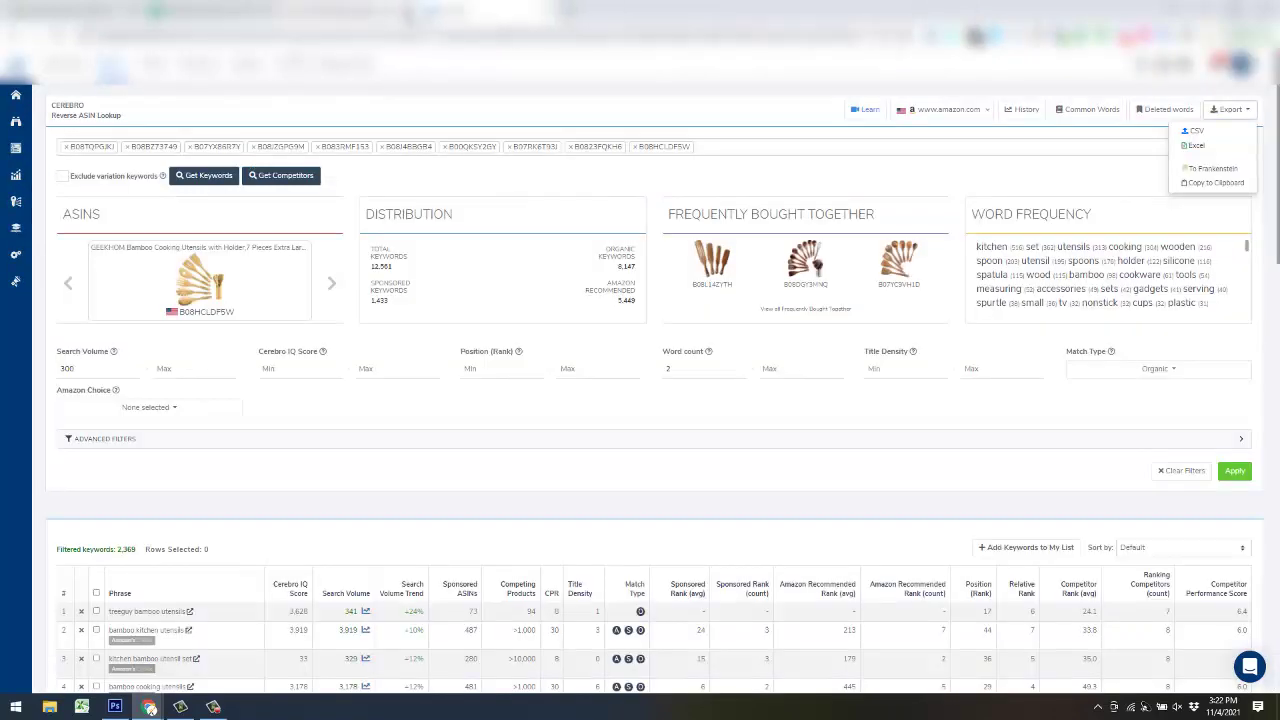
pyautogui.click(212, 20)
pyautogui.click(912, 374)
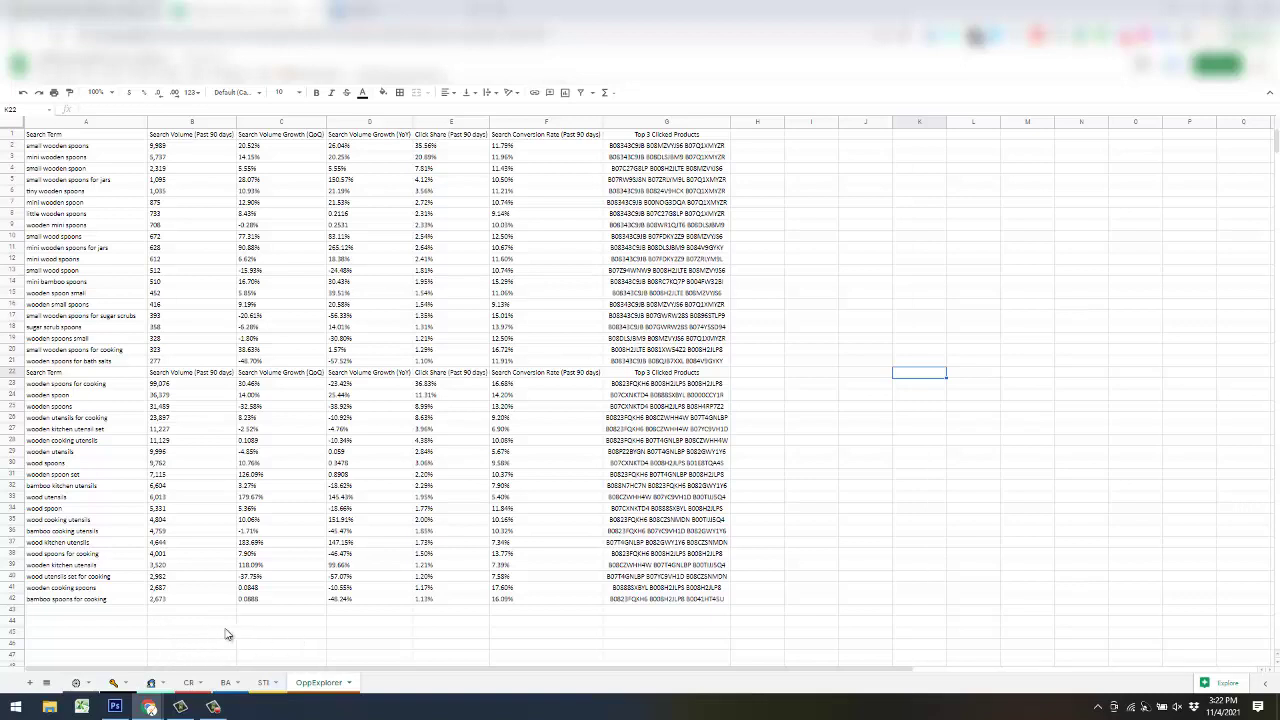
# - Import Cerebro_wood spoons.csv from Training Files > My Store Files into CR, replacing data at the selected cell
pyautogui.click(190, 684)
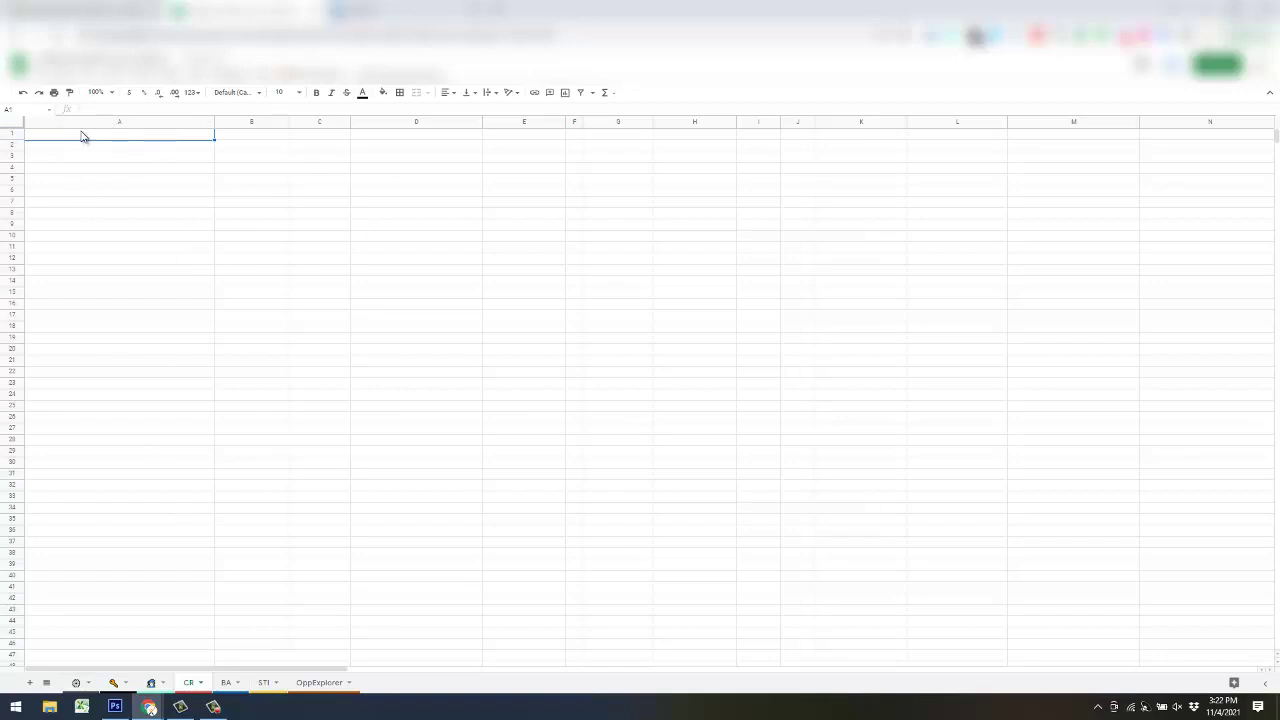
pyautogui.click(47, 75)
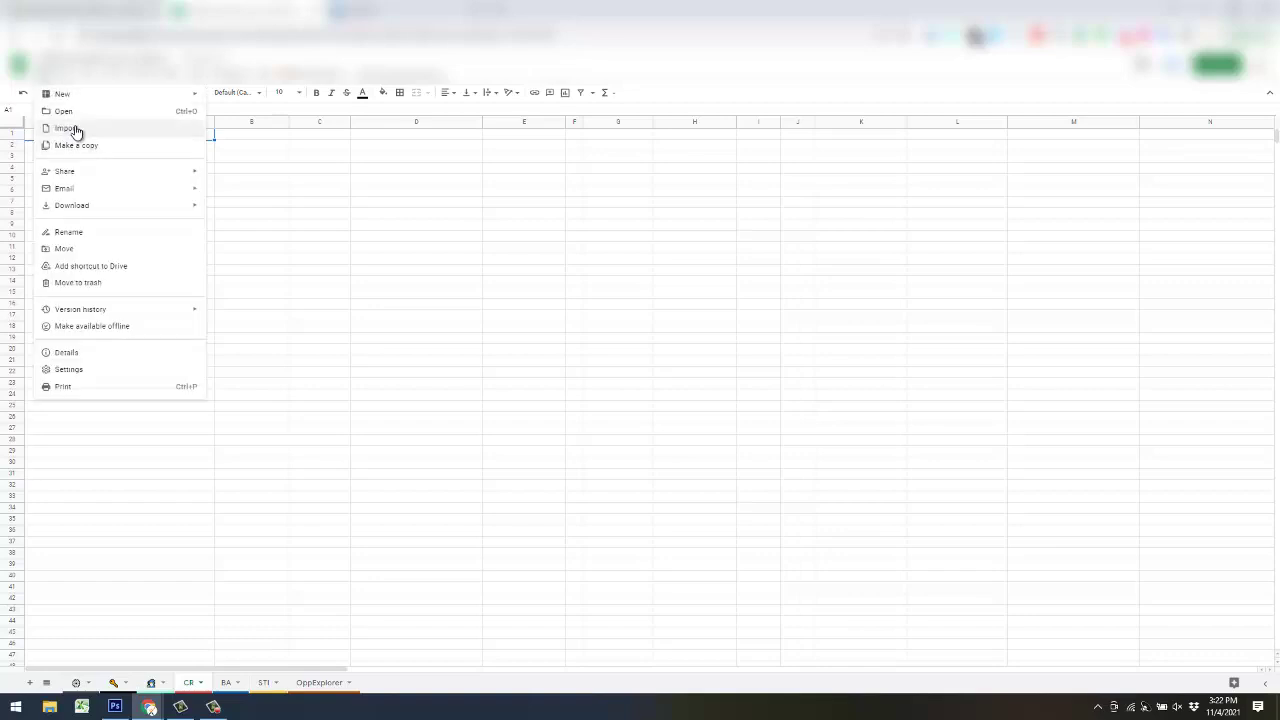
pyautogui.click(75, 130)
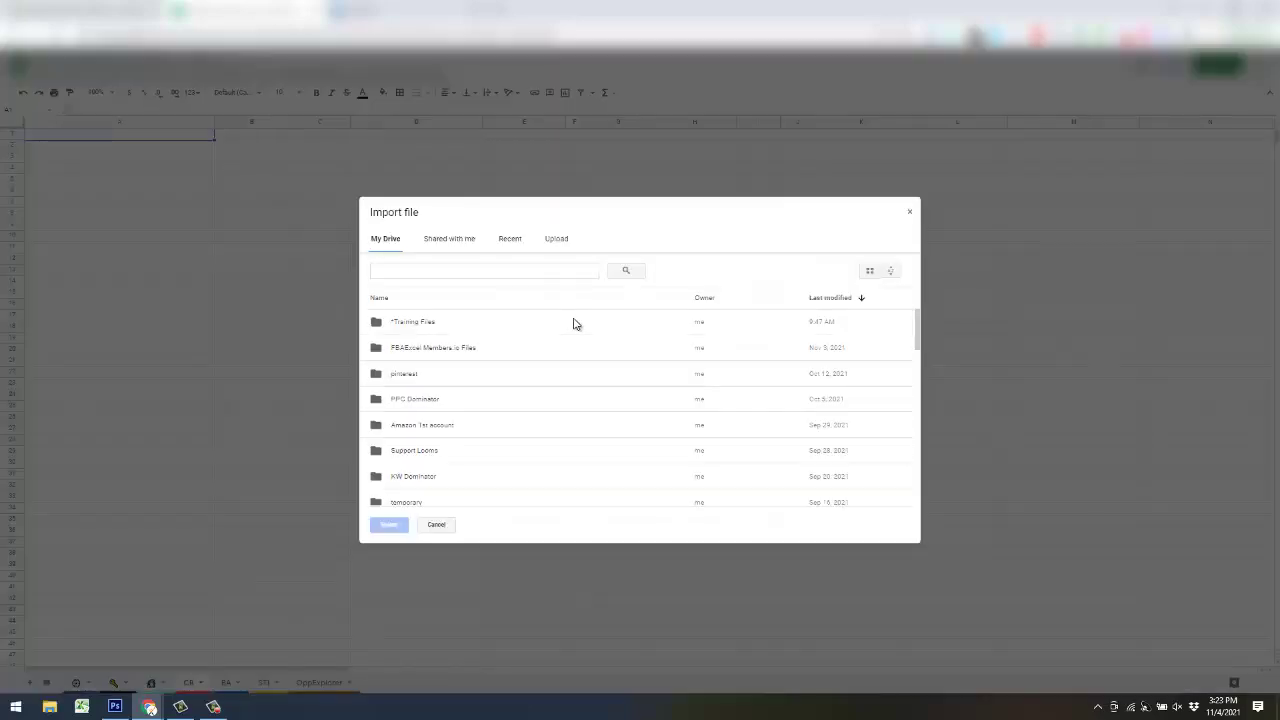
pyautogui.doubleClick(447, 329)
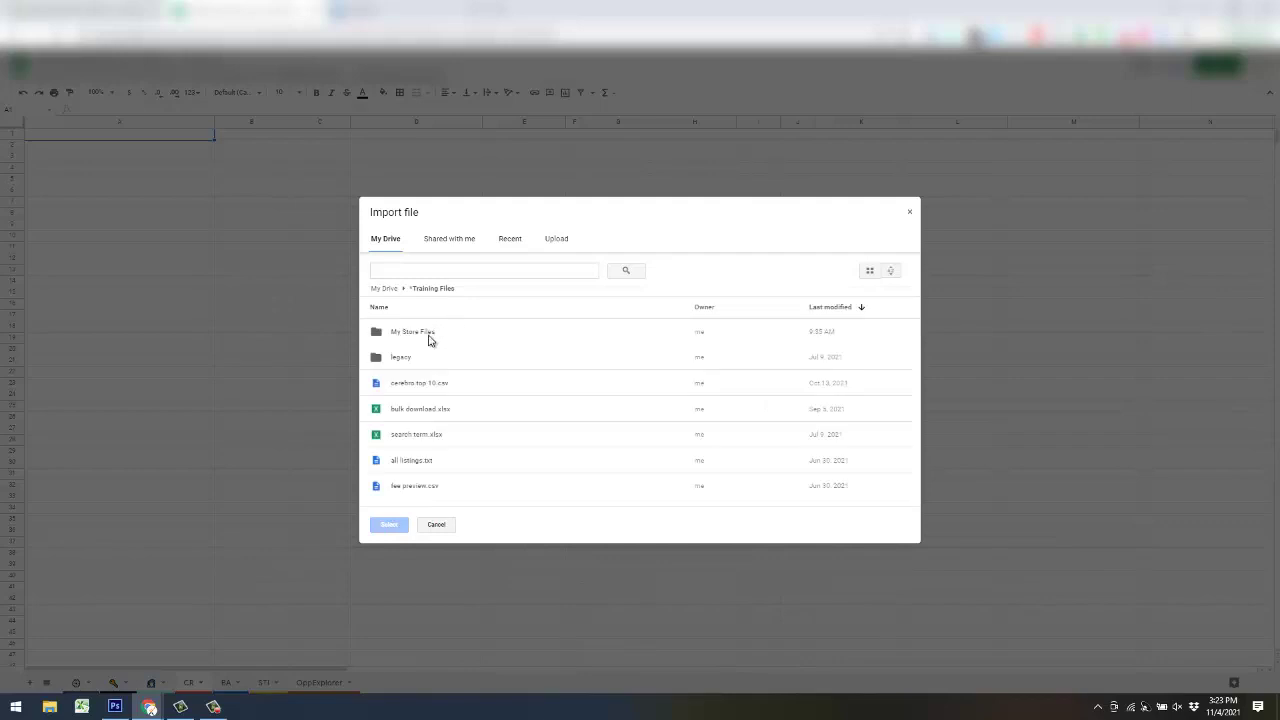
pyautogui.doubleClick(440, 334)
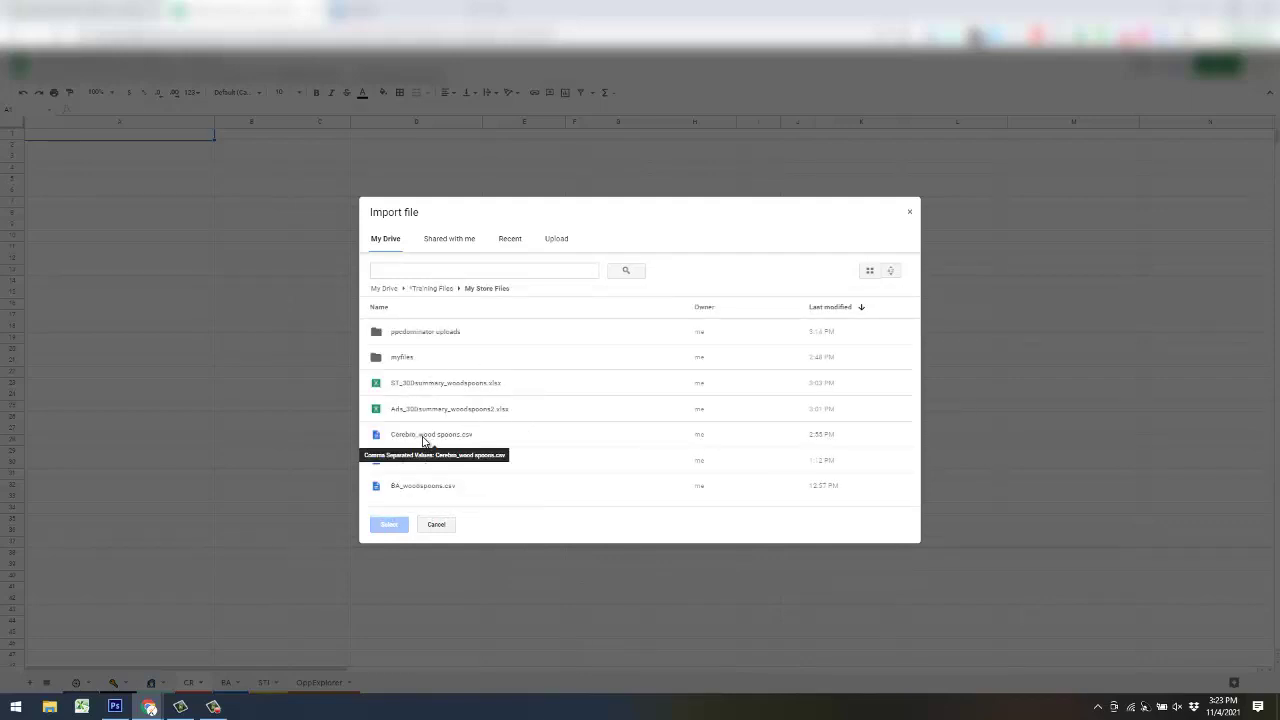
pyautogui.click(423, 437)
pyautogui.doubleClick(545, 437)
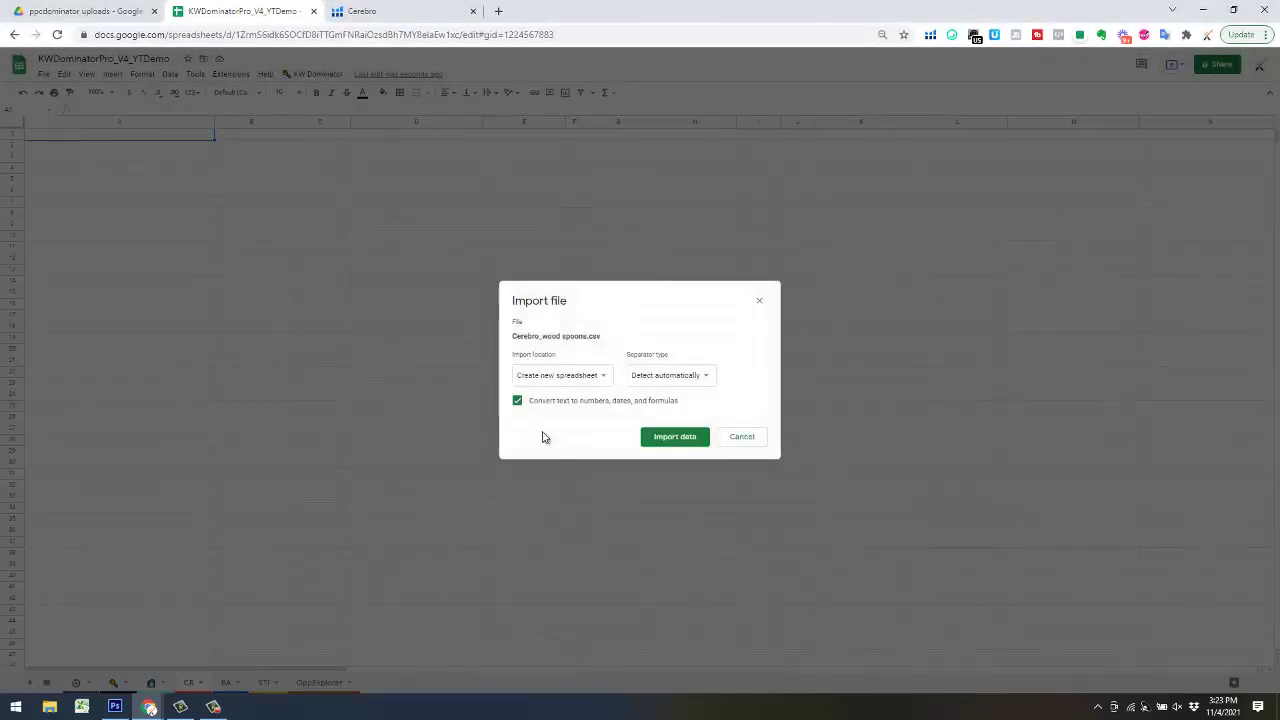
pyautogui.click(588, 378)
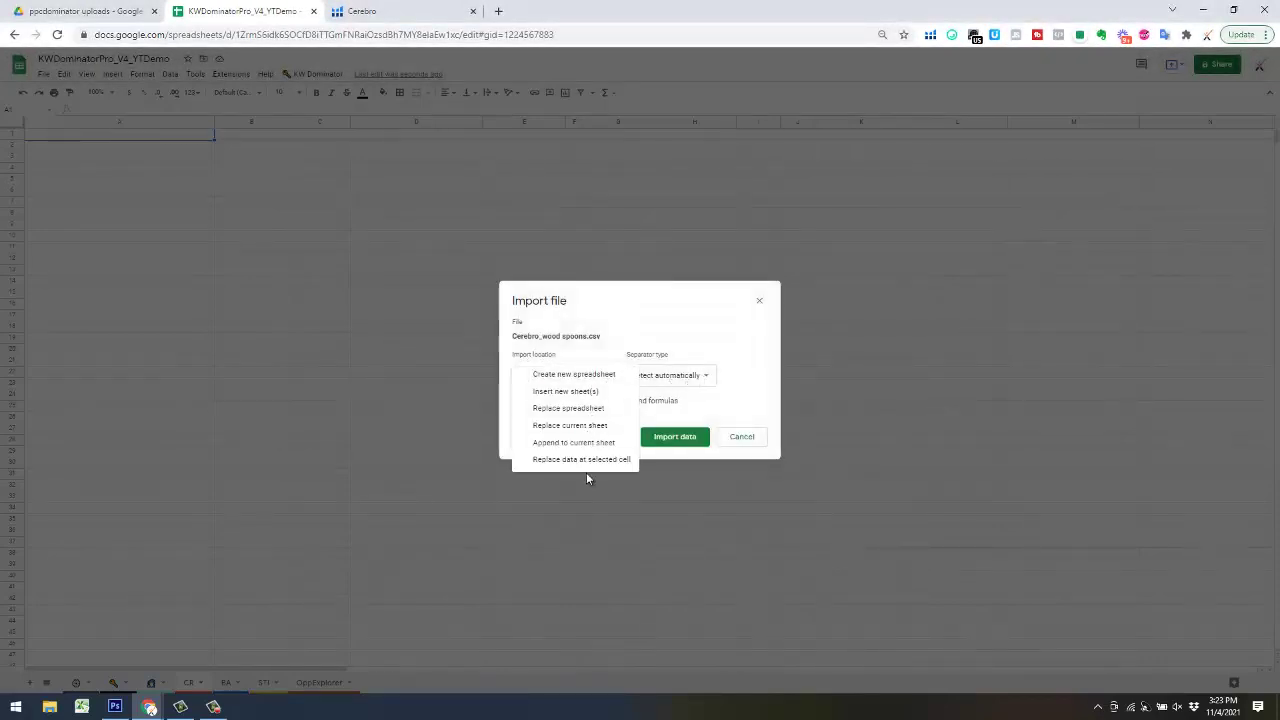
pyautogui.click(628, 460)
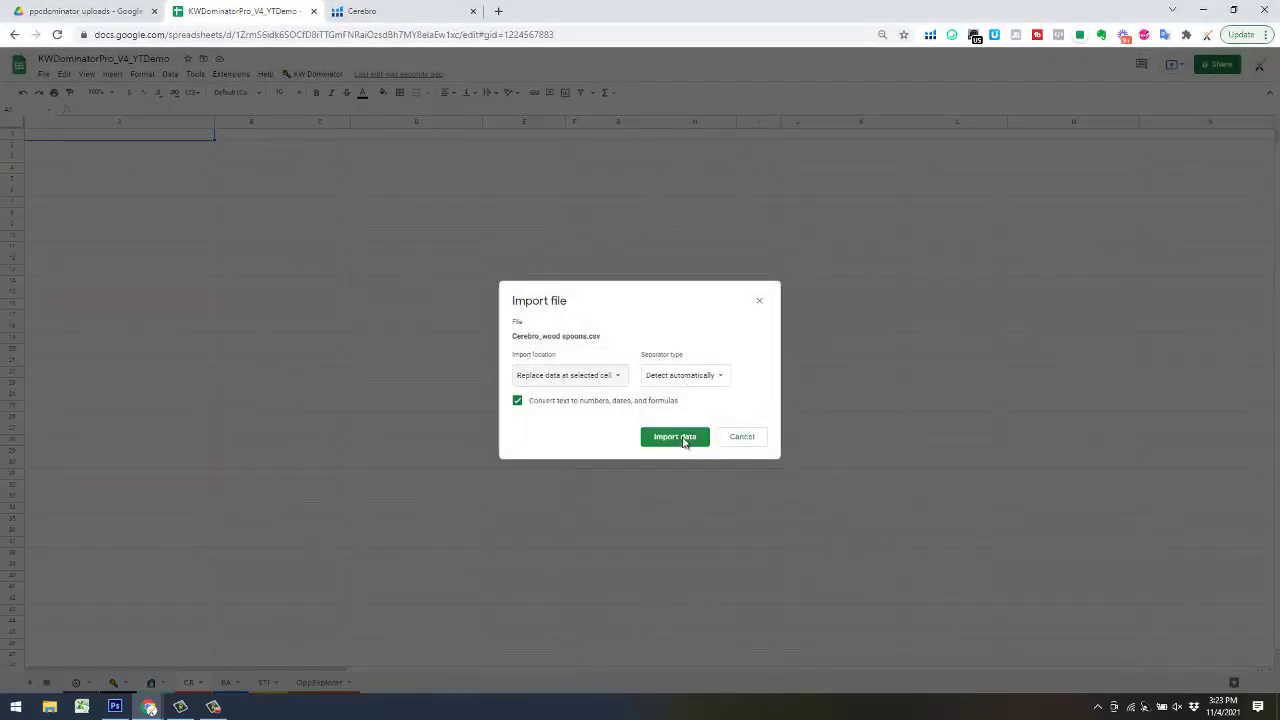
pyautogui.click(684, 440)
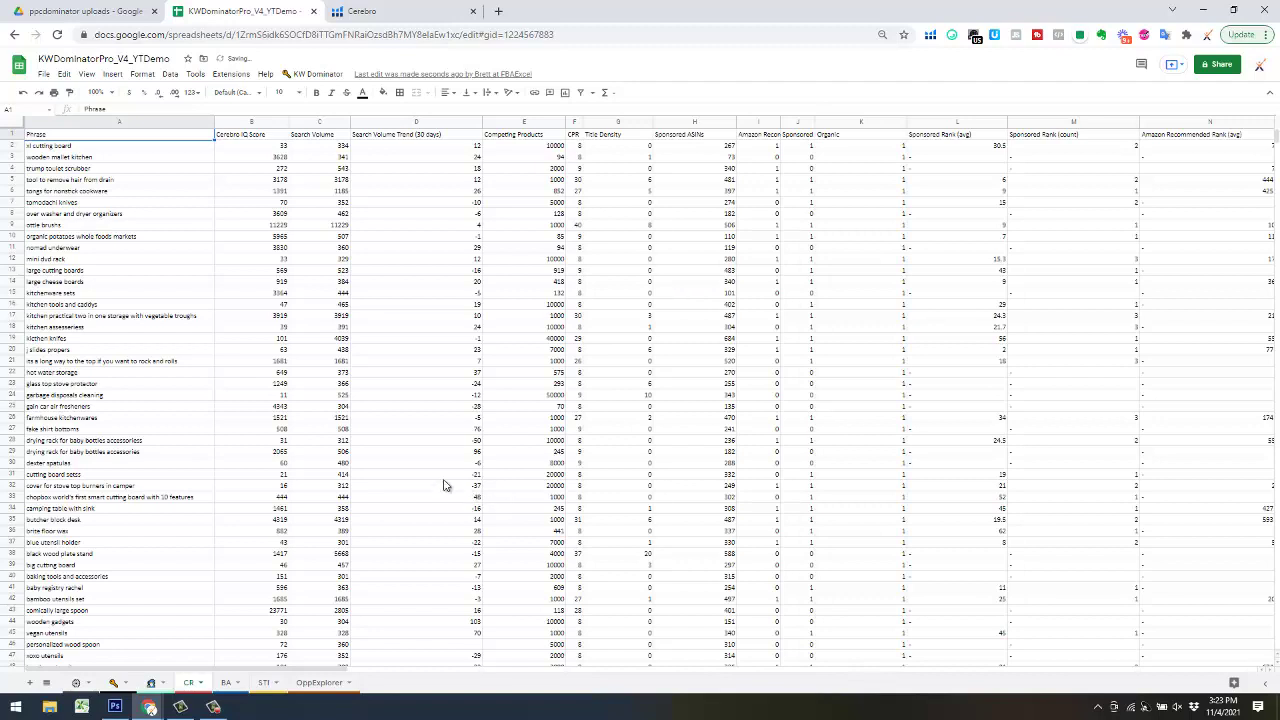
pyautogui.click(228, 683)
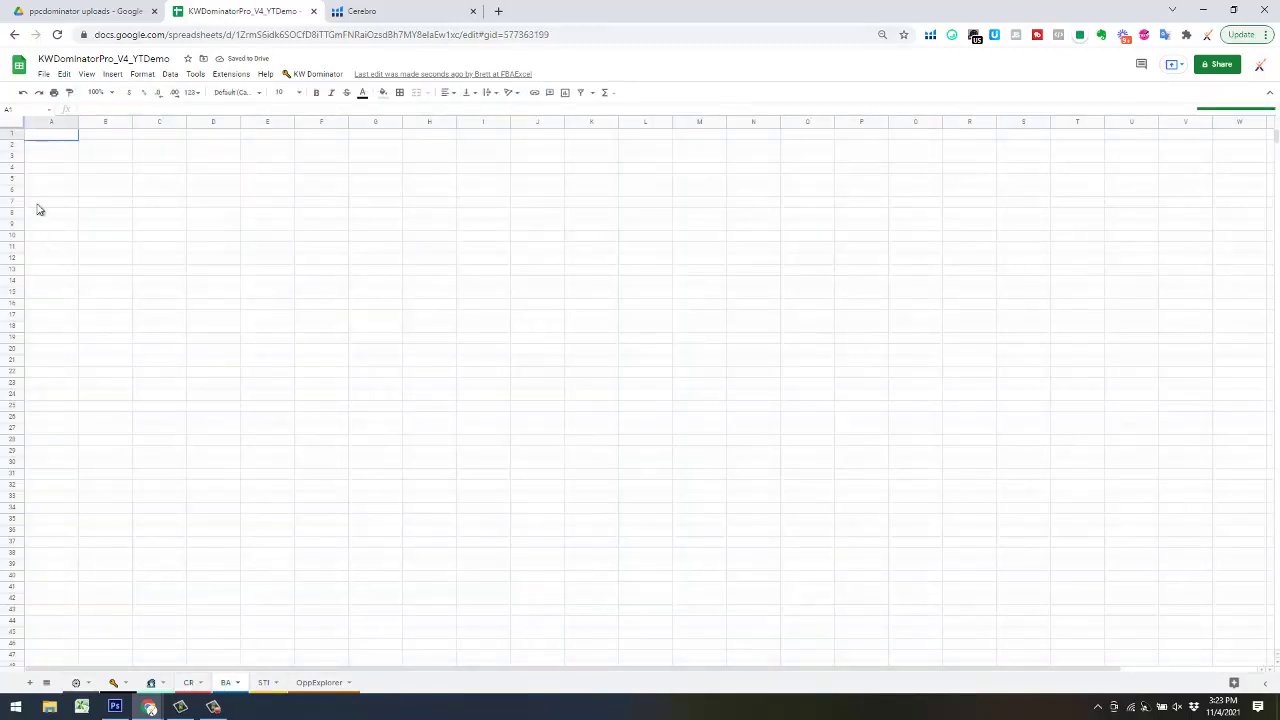
# - Import BA_woodspoons.csv from Training Files > My Store Files into the BA sheet at the selected cell
pyautogui.click(44, 74)
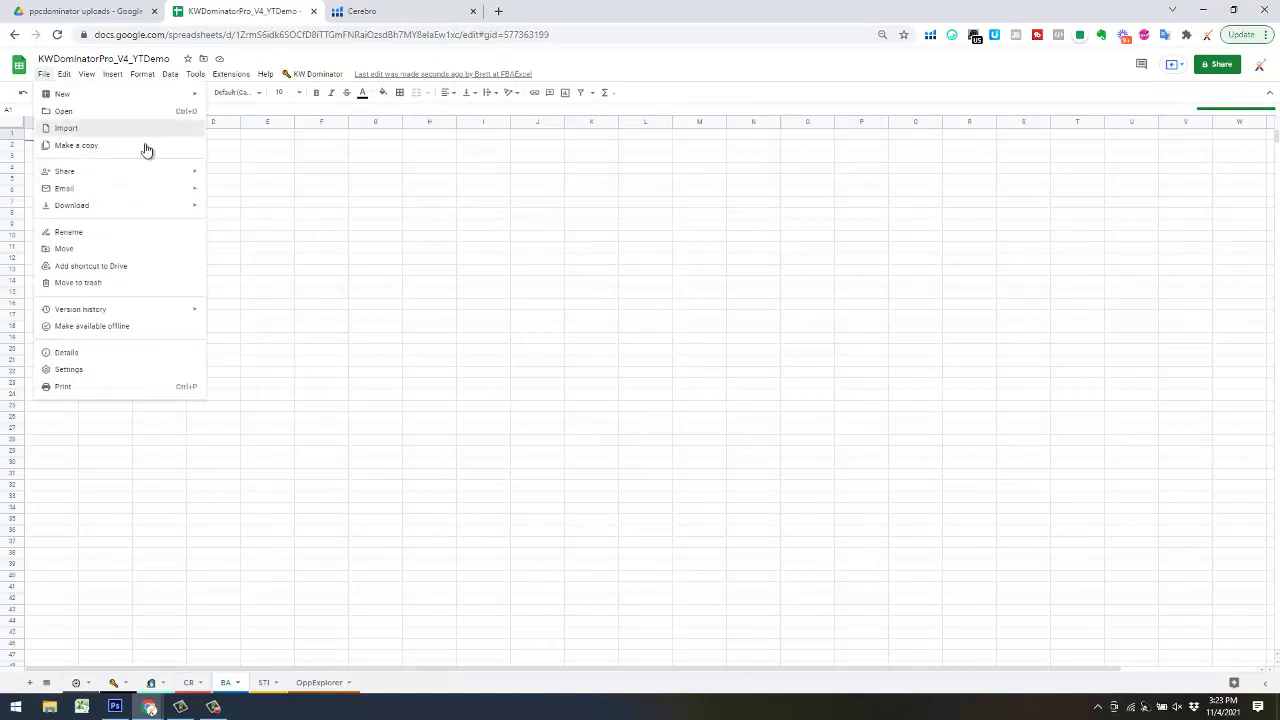
pyautogui.click(146, 149)
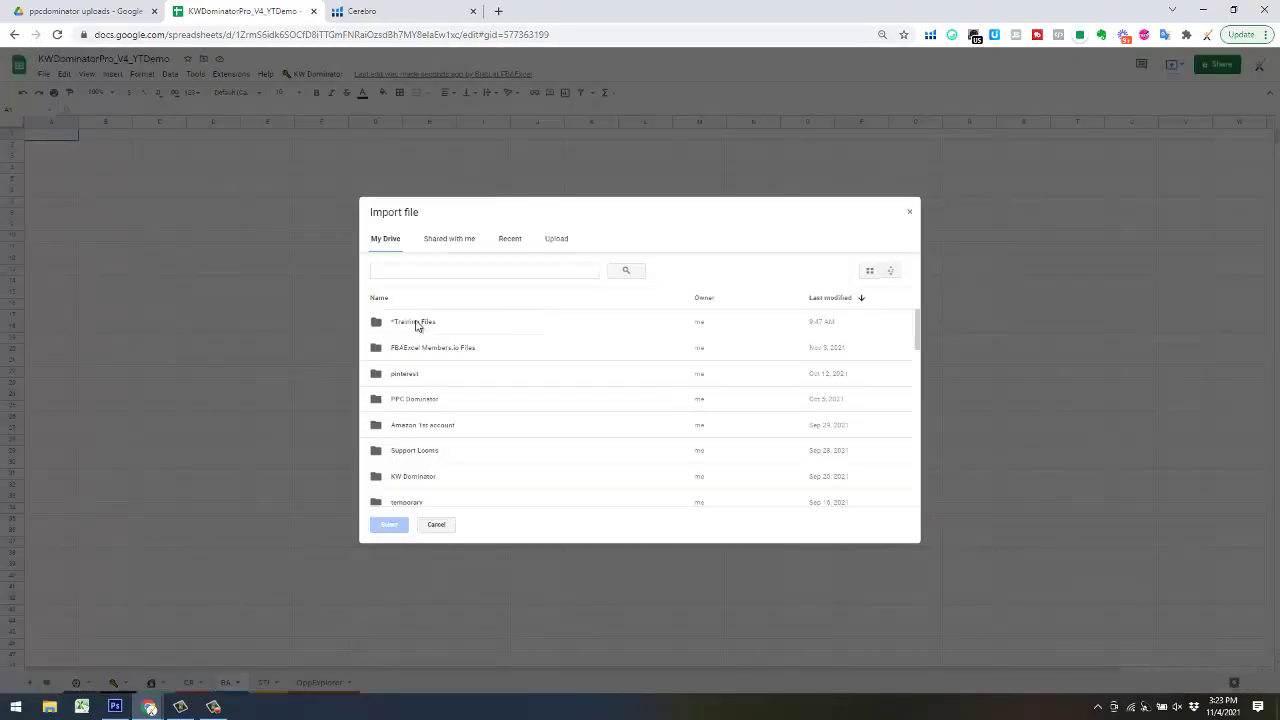
pyautogui.doubleClick(418, 322)
pyautogui.doubleClick(404, 332)
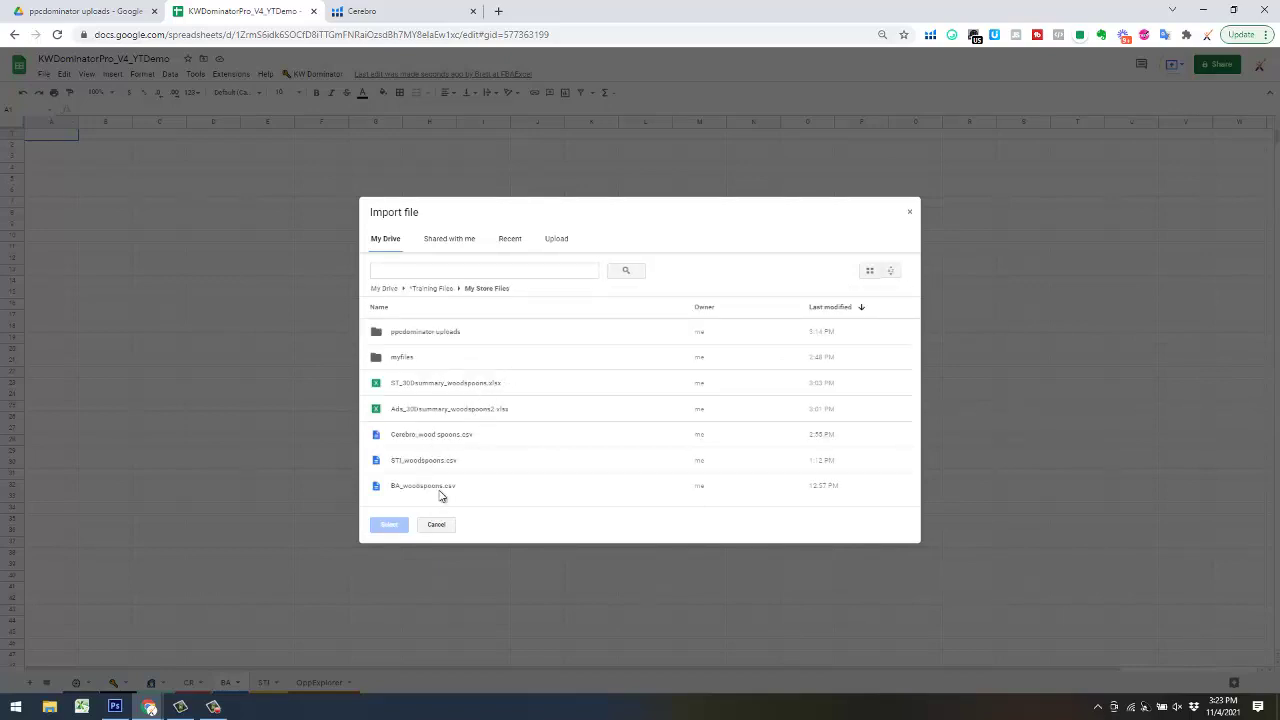
pyautogui.doubleClick(438, 487)
pyautogui.click(575, 377)
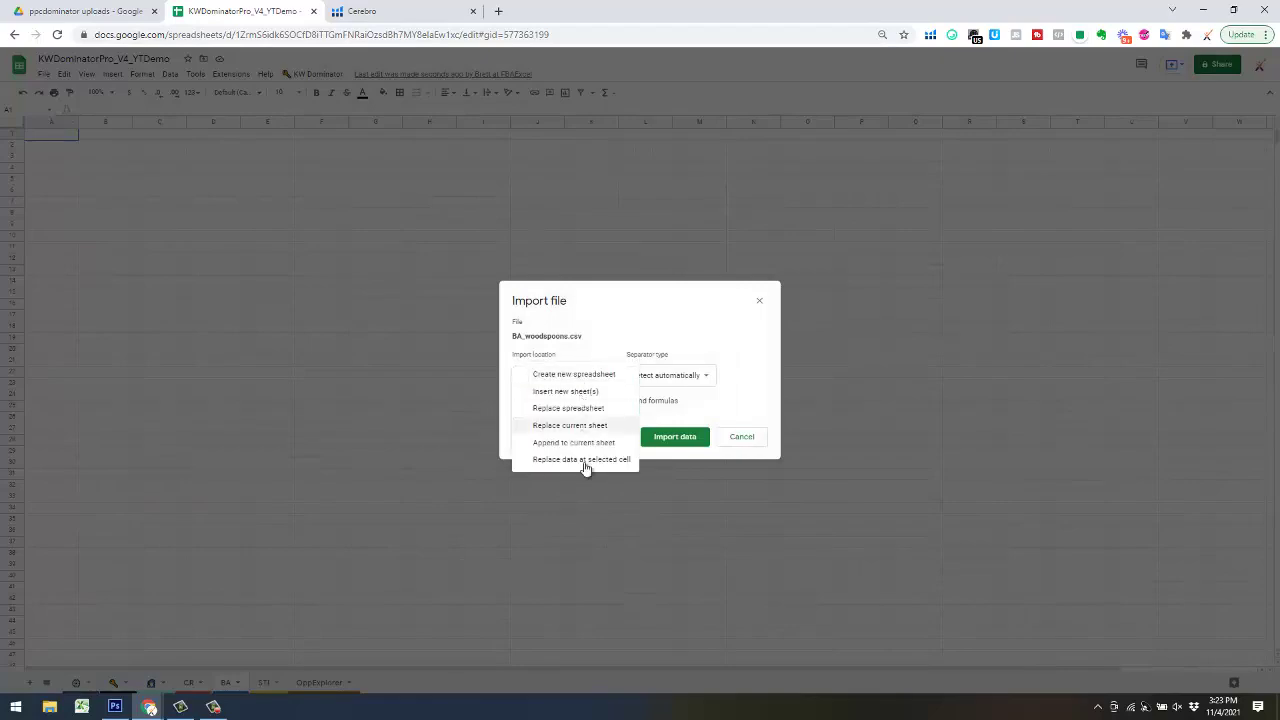
pyautogui.click(586, 463)
pyautogui.click(682, 436)
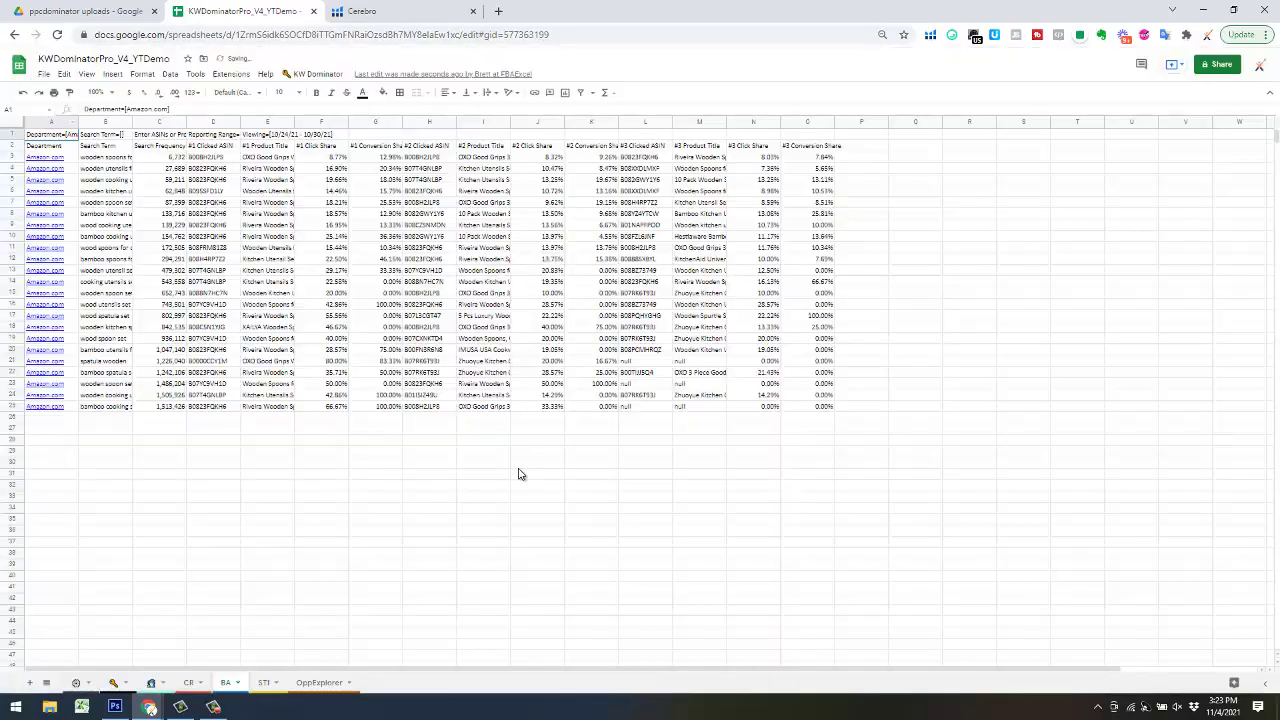
# - Import STI_woodspoons.csv from *Training Files > My Store Files into the STI sheet at the selected cell
pyautogui.click(263, 682)
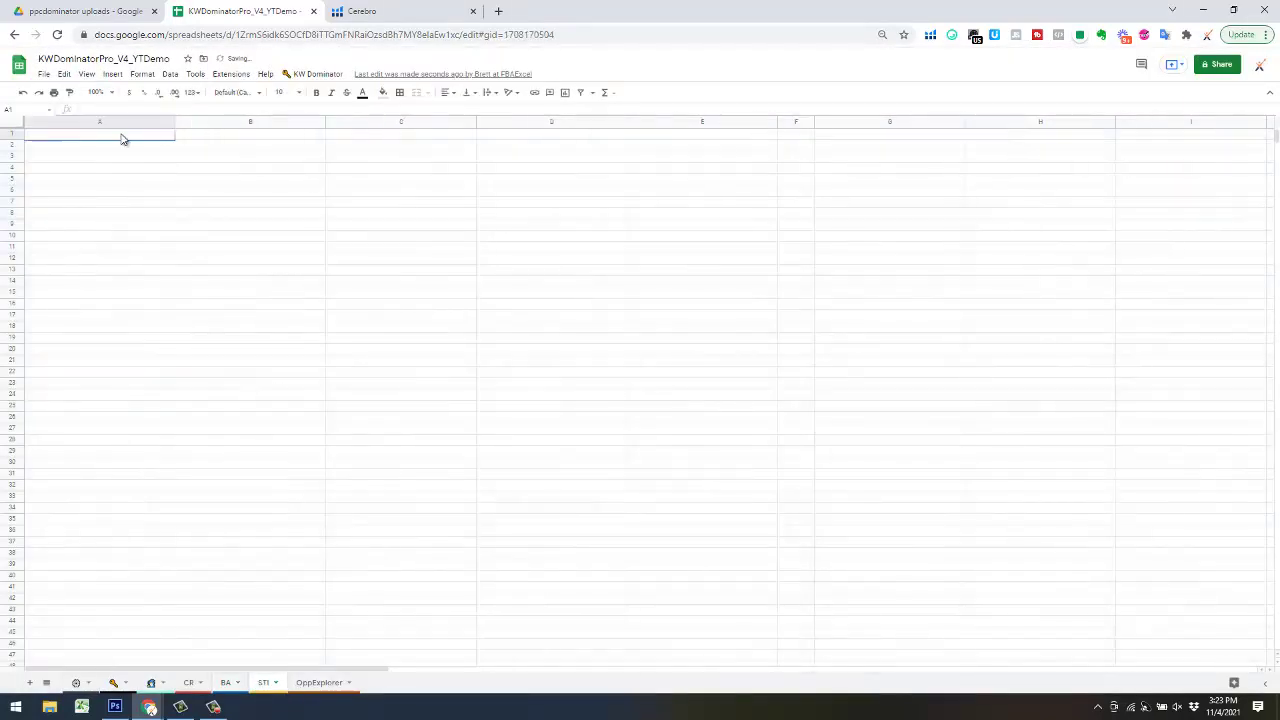
pyautogui.click(43, 74)
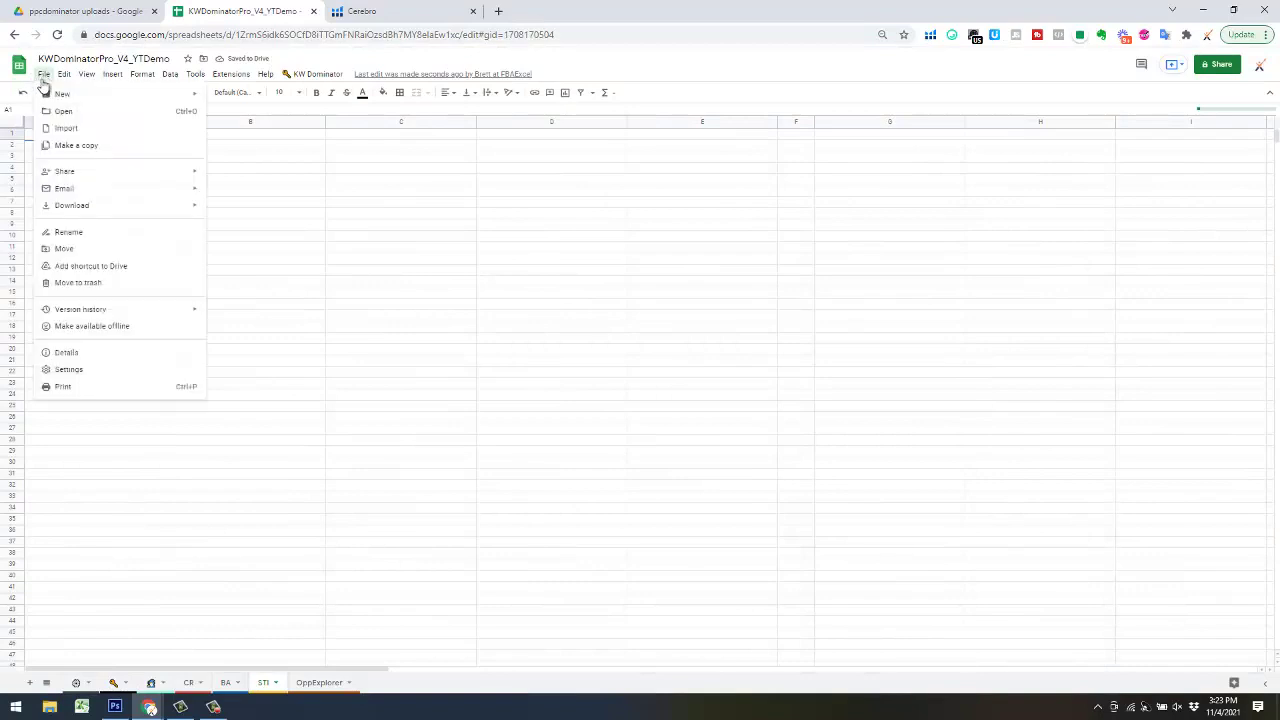
pyautogui.click(88, 127)
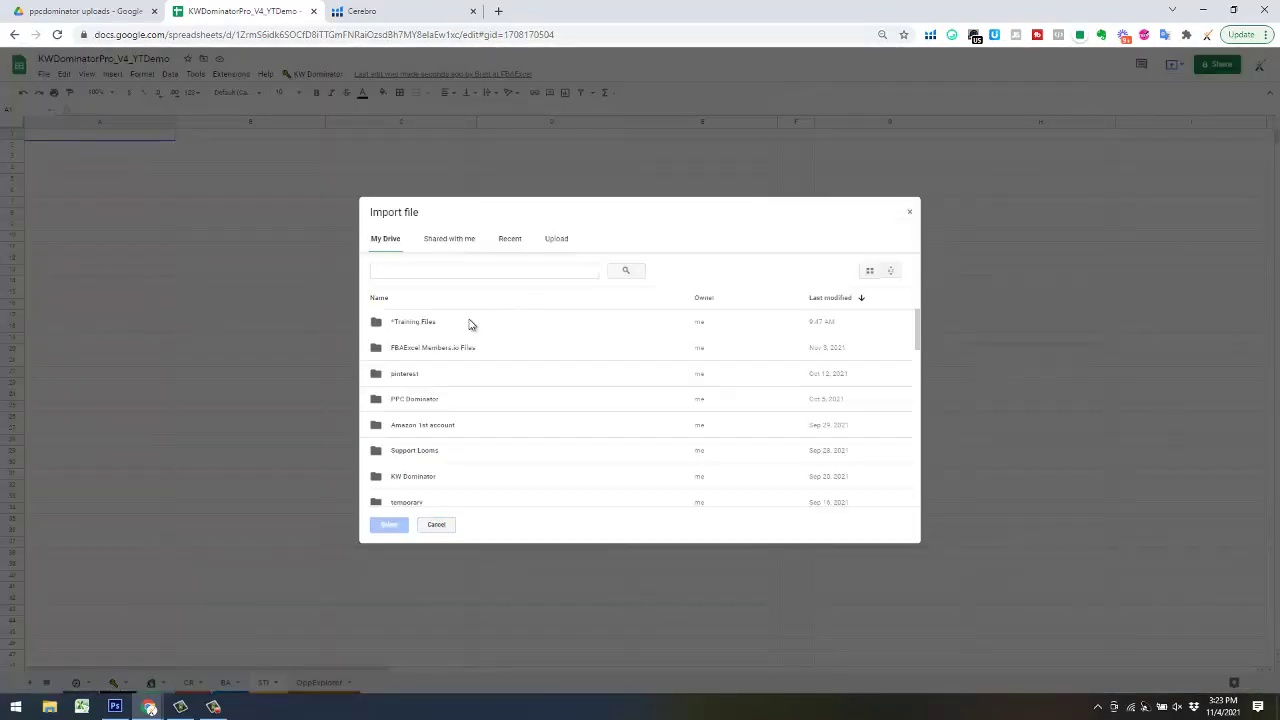
pyautogui.doubleClick(468, 322)
pyautogui.doubleClick(447, 334)
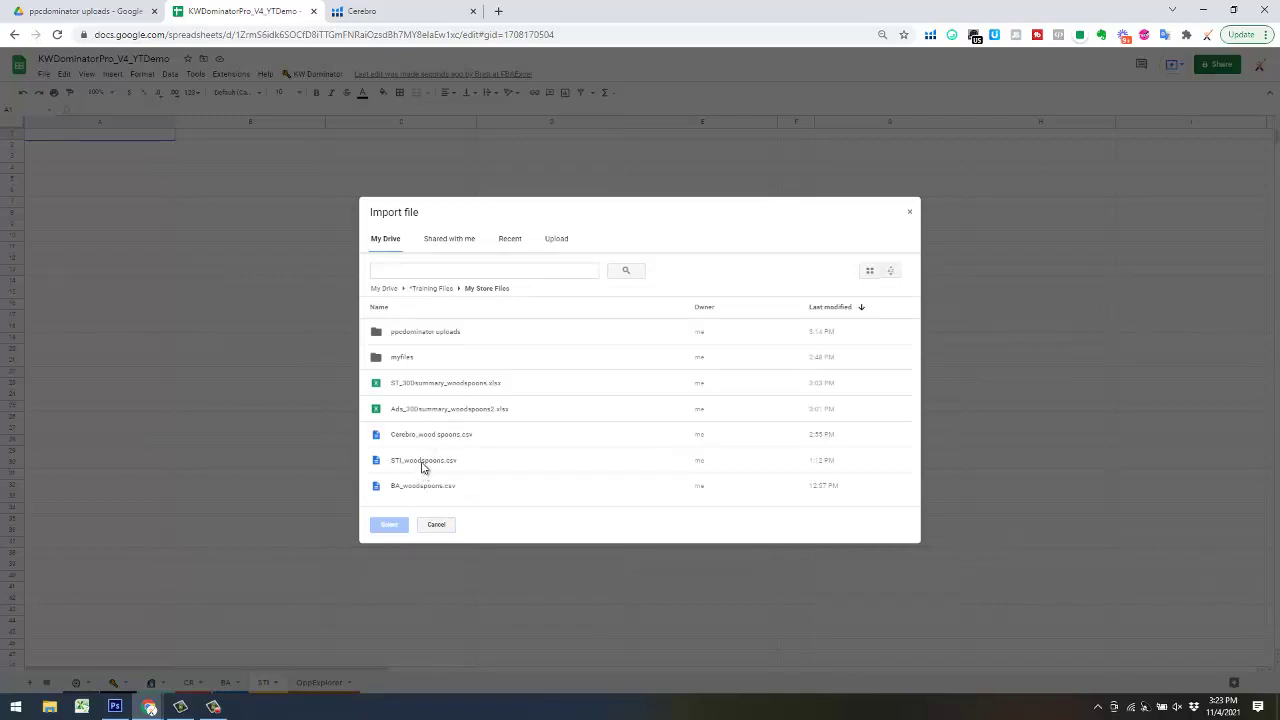
pyautogui.doubleClick(445, 462)
pyautogui.click(609, 384)
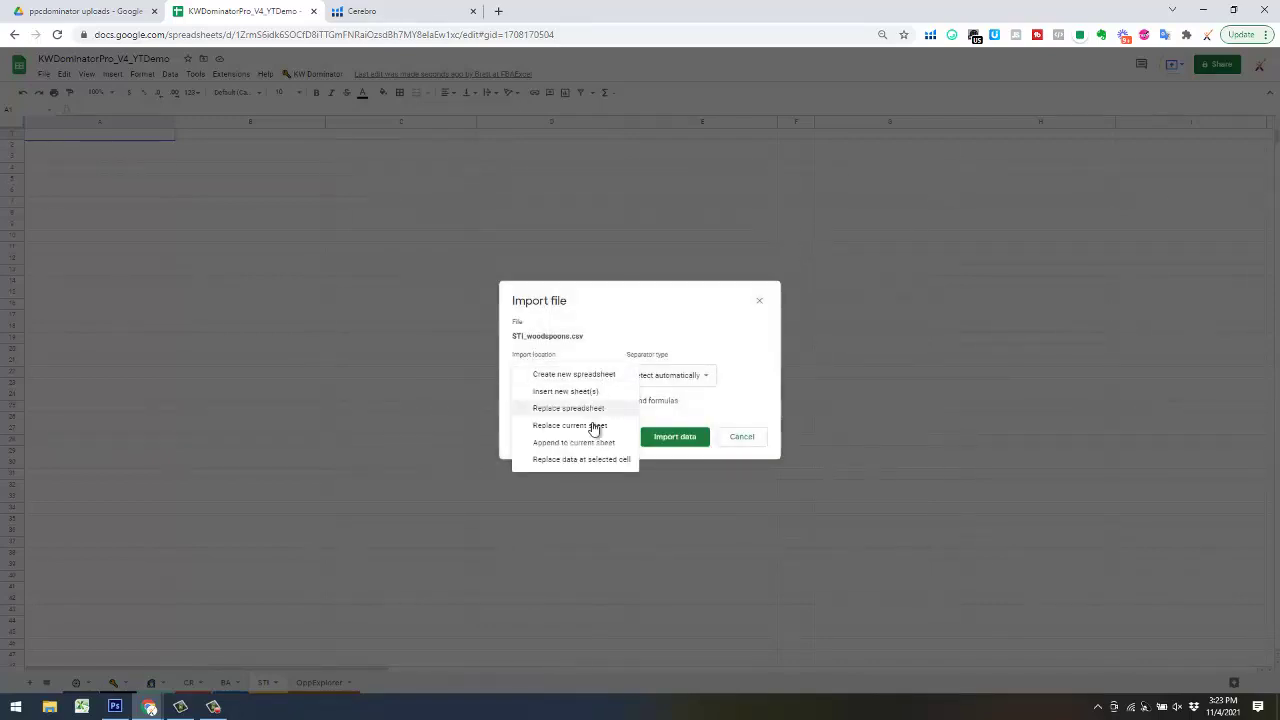
pyautogui.click(580, 464)
pyautogui.click(669, 440)
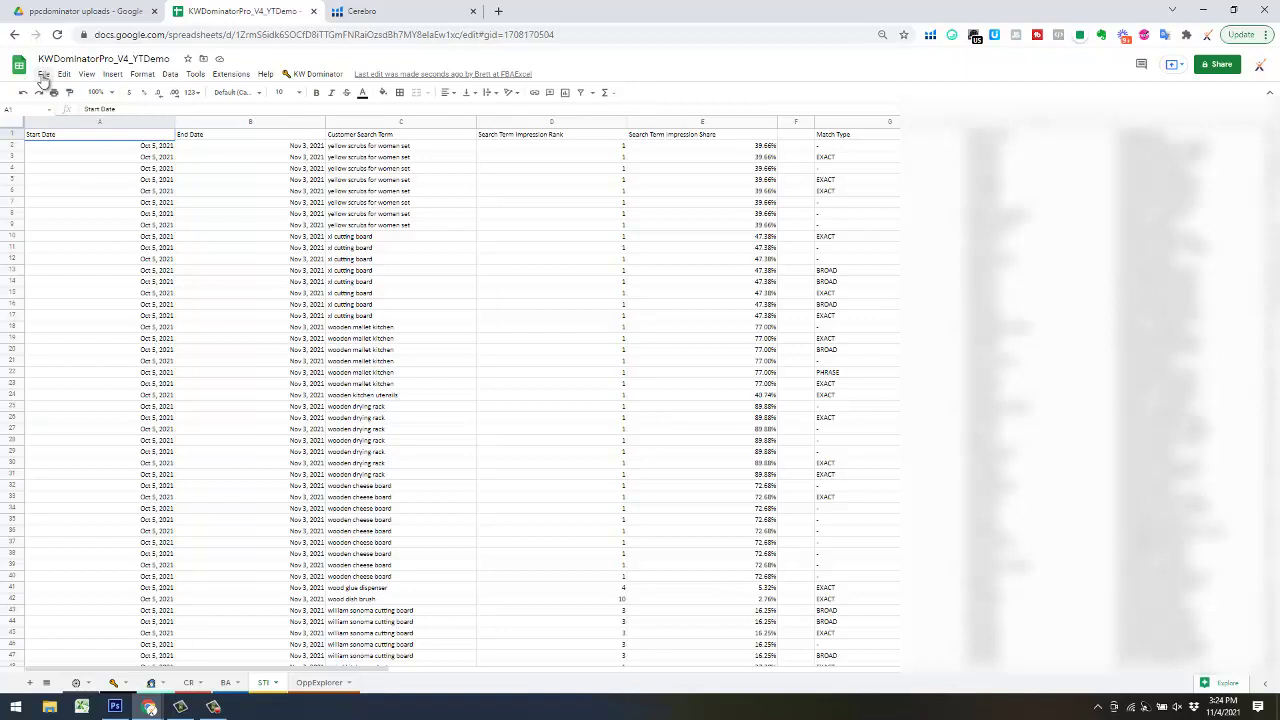
# - Import ST_300summary_woodspoons.xlsx from *Training Files > My Store Files into a new sheet
pyautogui.click(44, 75)
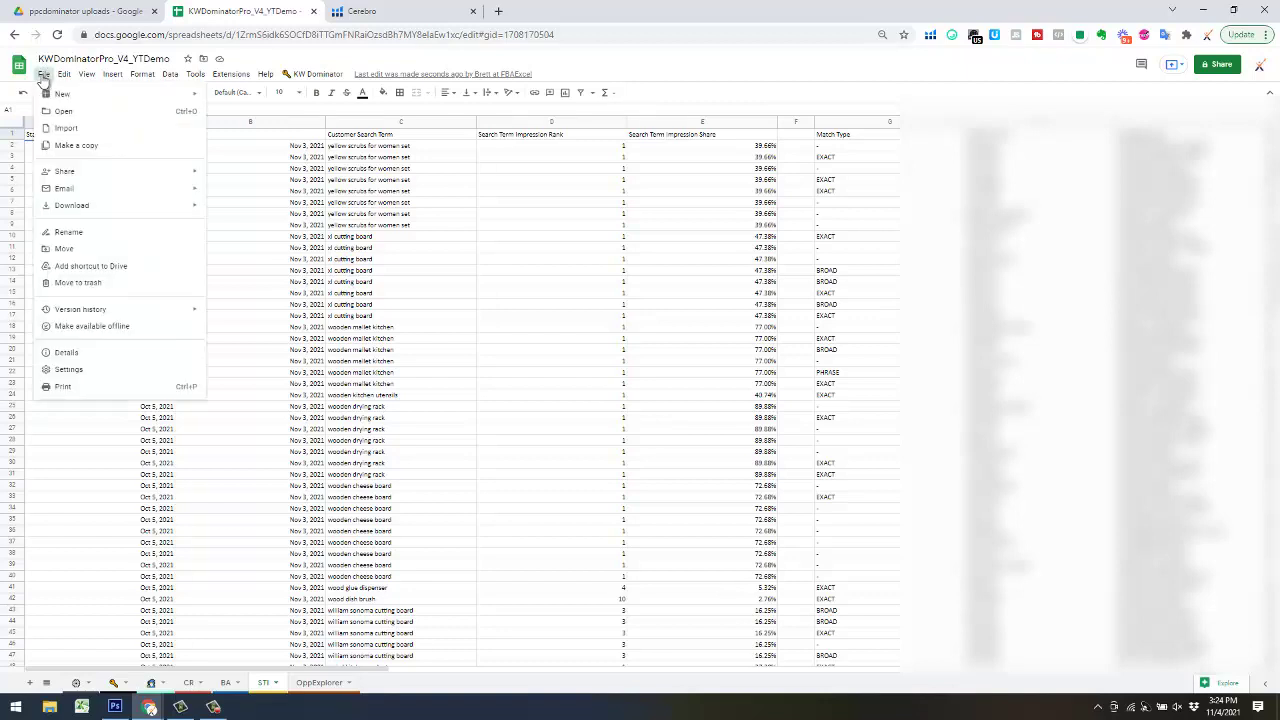
pyautogui.click(70, 130)
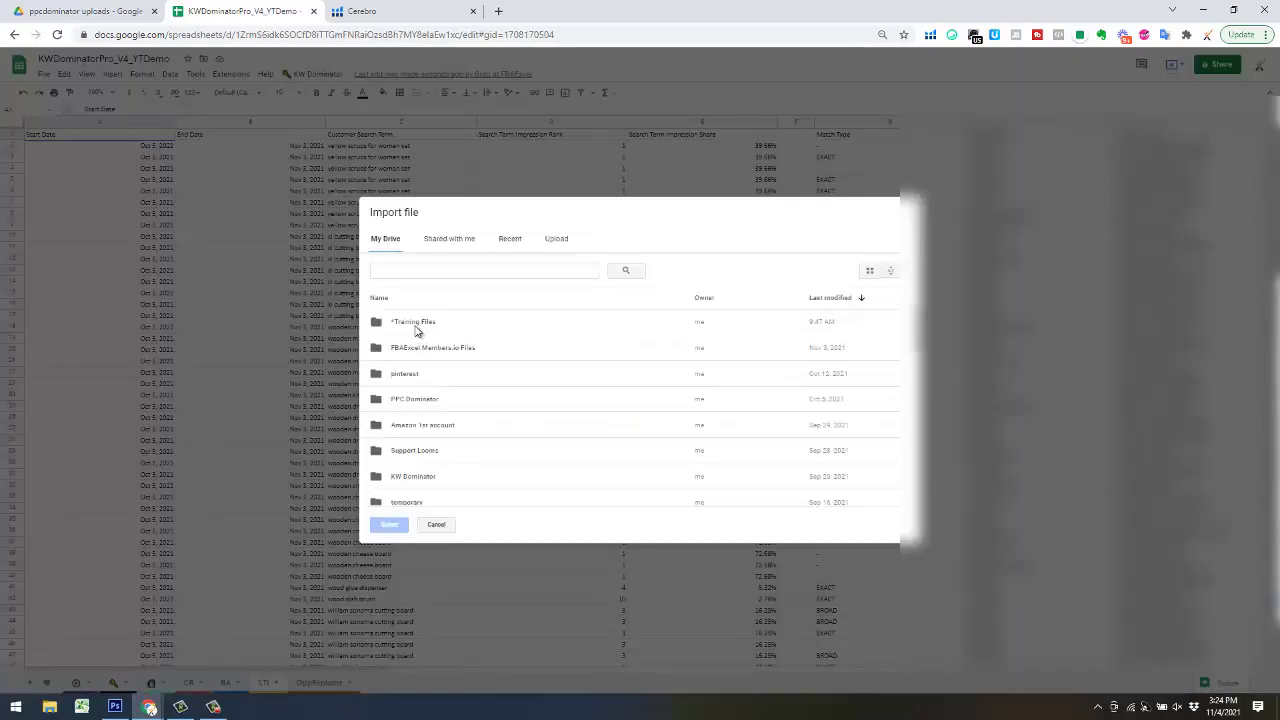
pyautogui.doubleClick(422, 326)
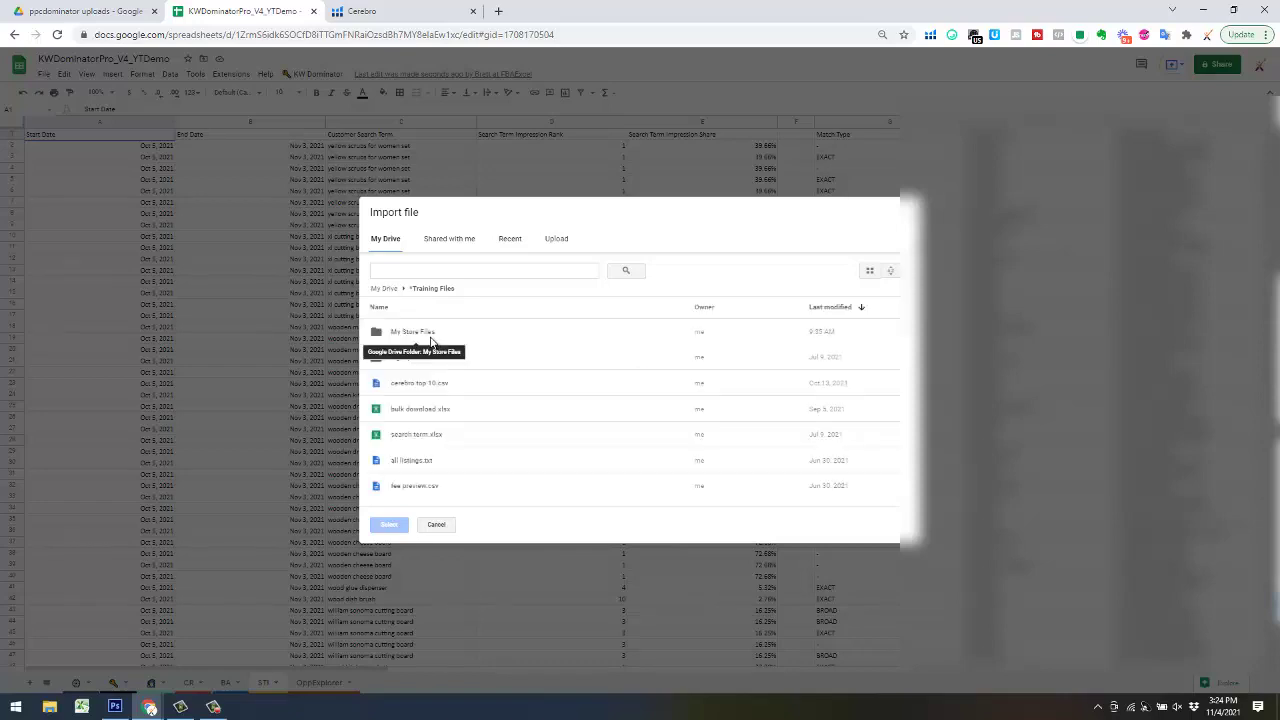
pyautogui.doubleClick(433, 338)
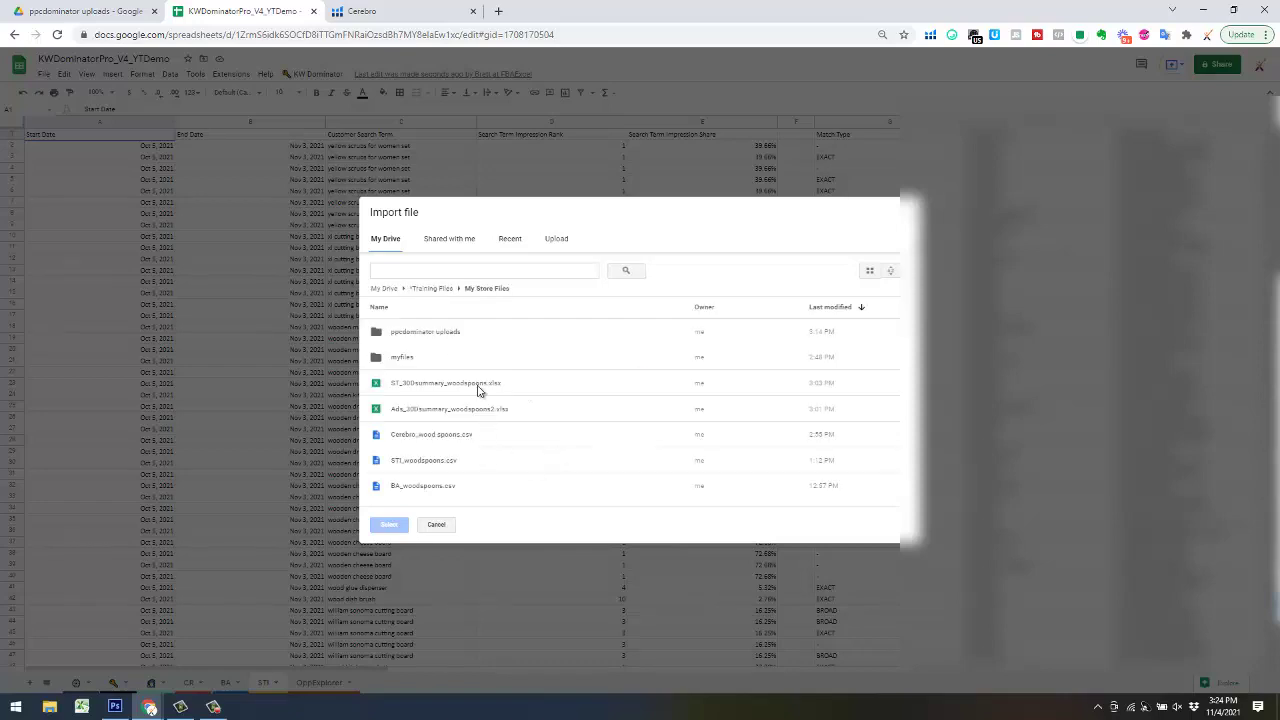
pyautogui.doubleClick(426, 386)
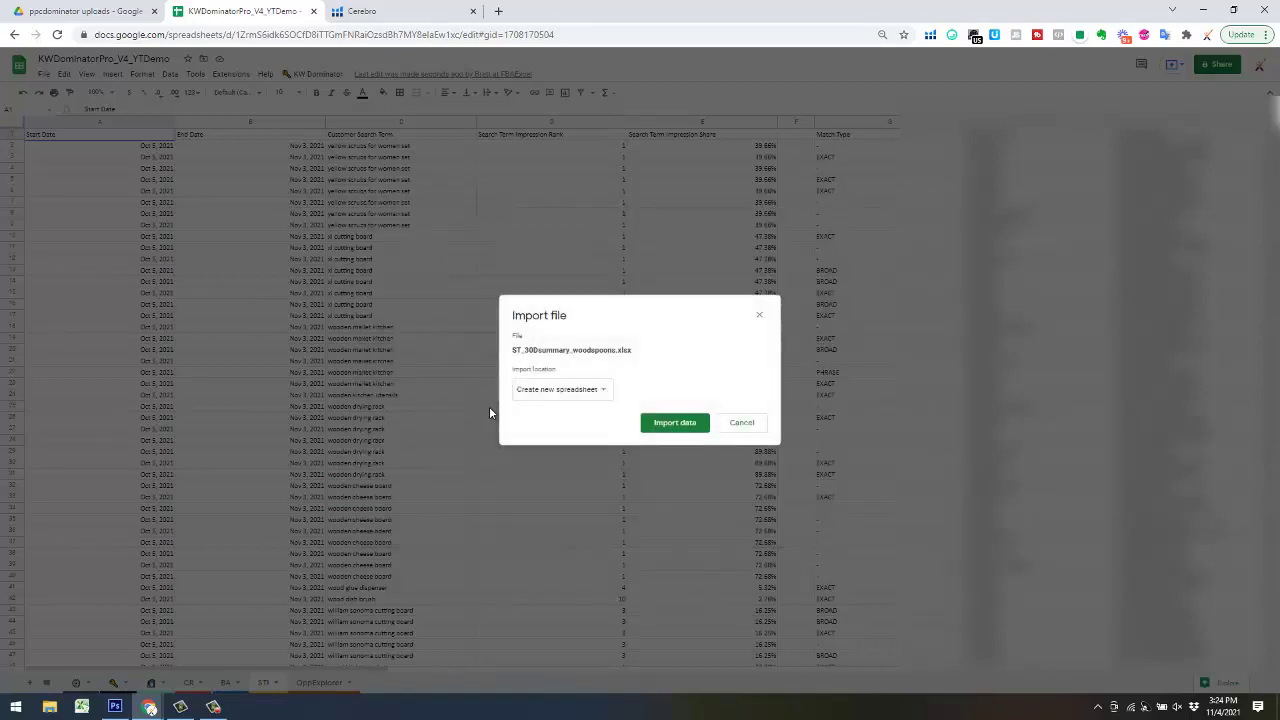
pyautogui.click(560, 395)
pyautogui.click(557, 408)
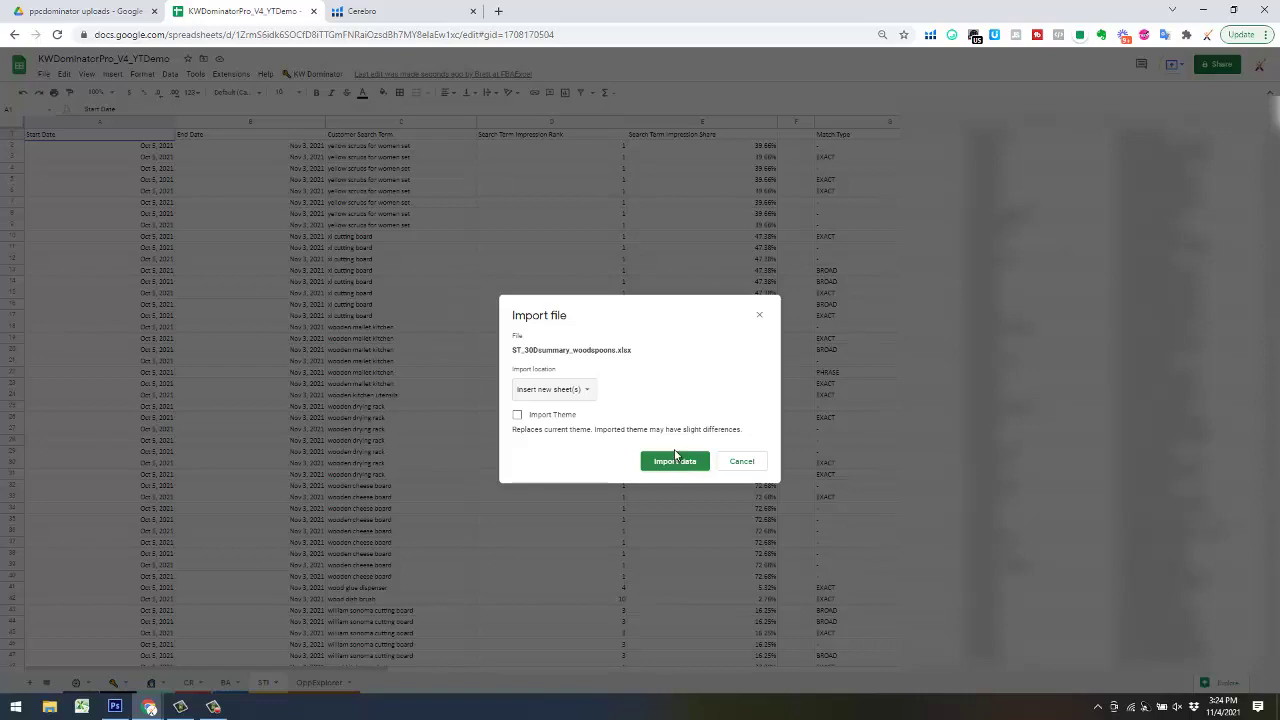
pyautogui.click(686, 468)
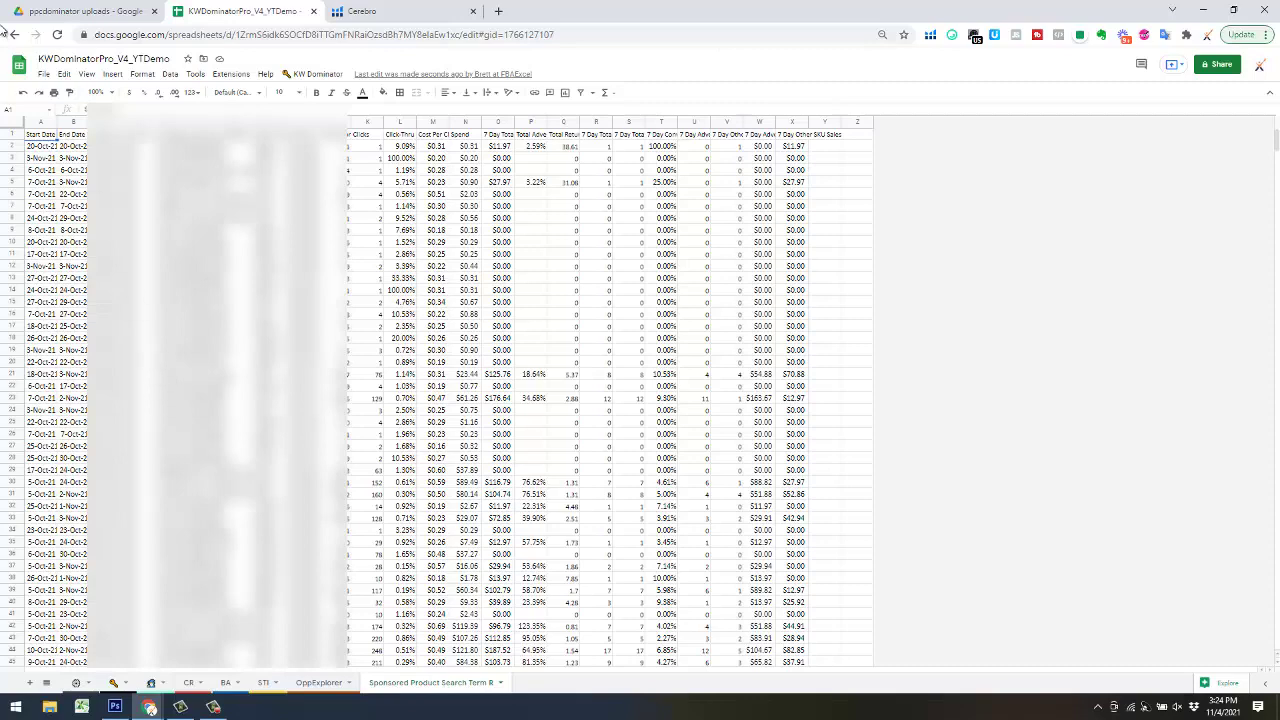
# - Import Ads_30Dsummary_woodspoons2.xlsx from *Training Files > My Store Files as a new sheet
pyautogui.click(45, 76)
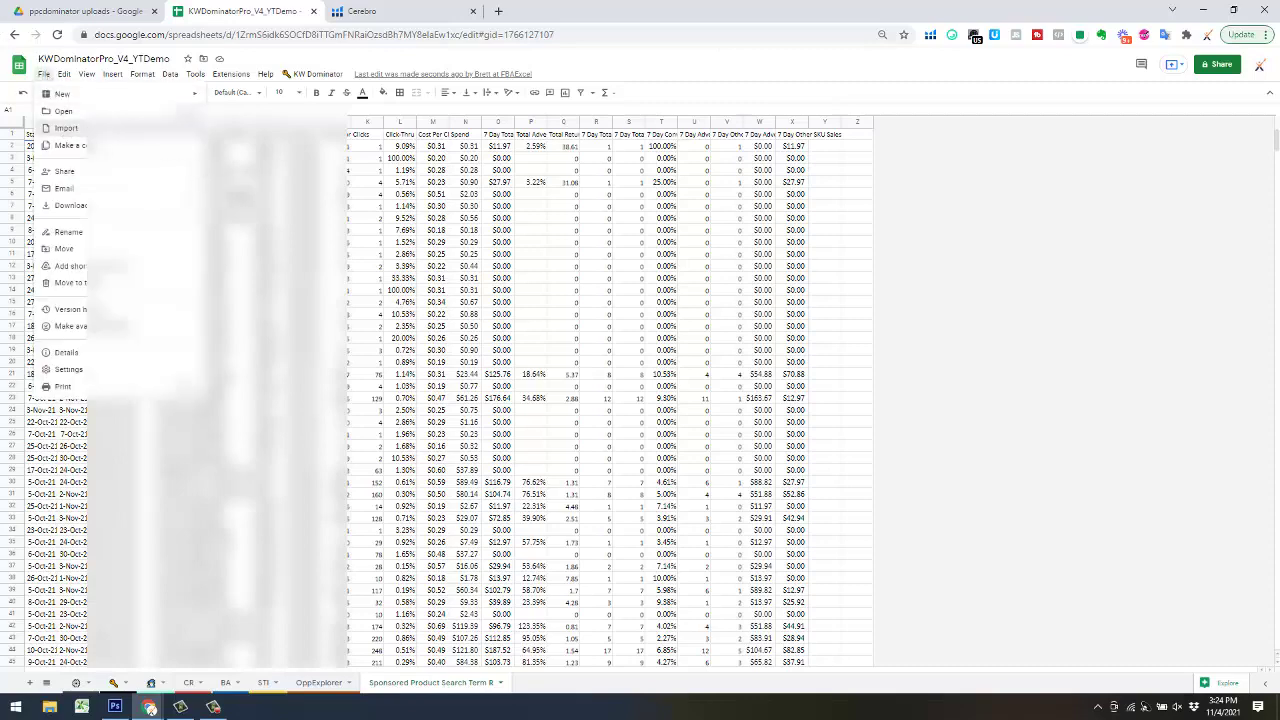
pyautogui.click(68, 129)
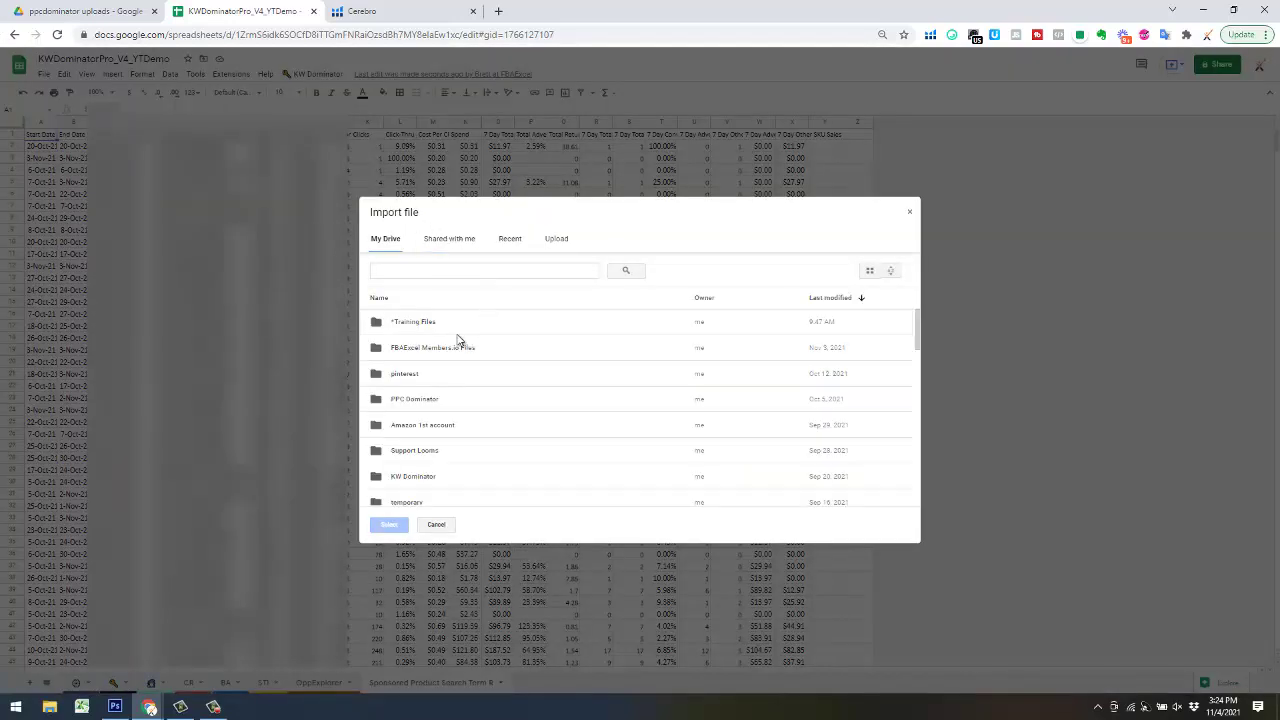
pyautogui.doubleClick(441, 329)
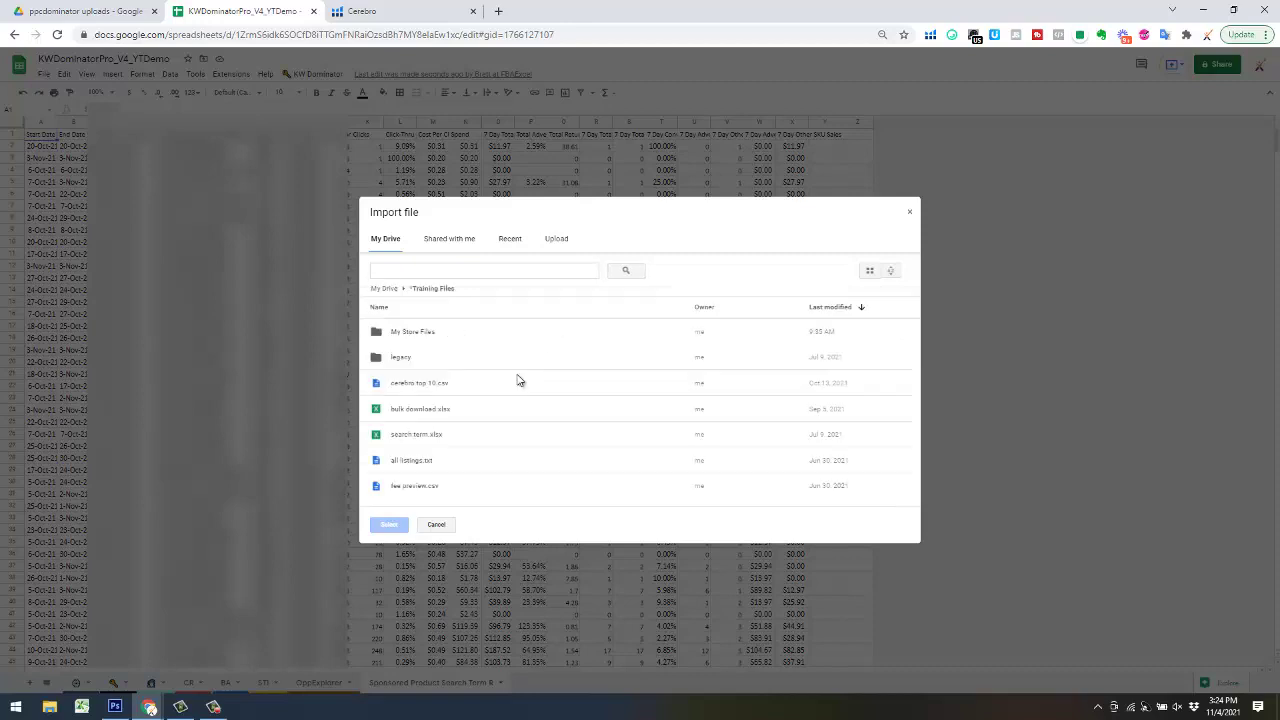
pyautogui.doubleClick(461, 338)
pyautogui.doubleClick(425, 338)
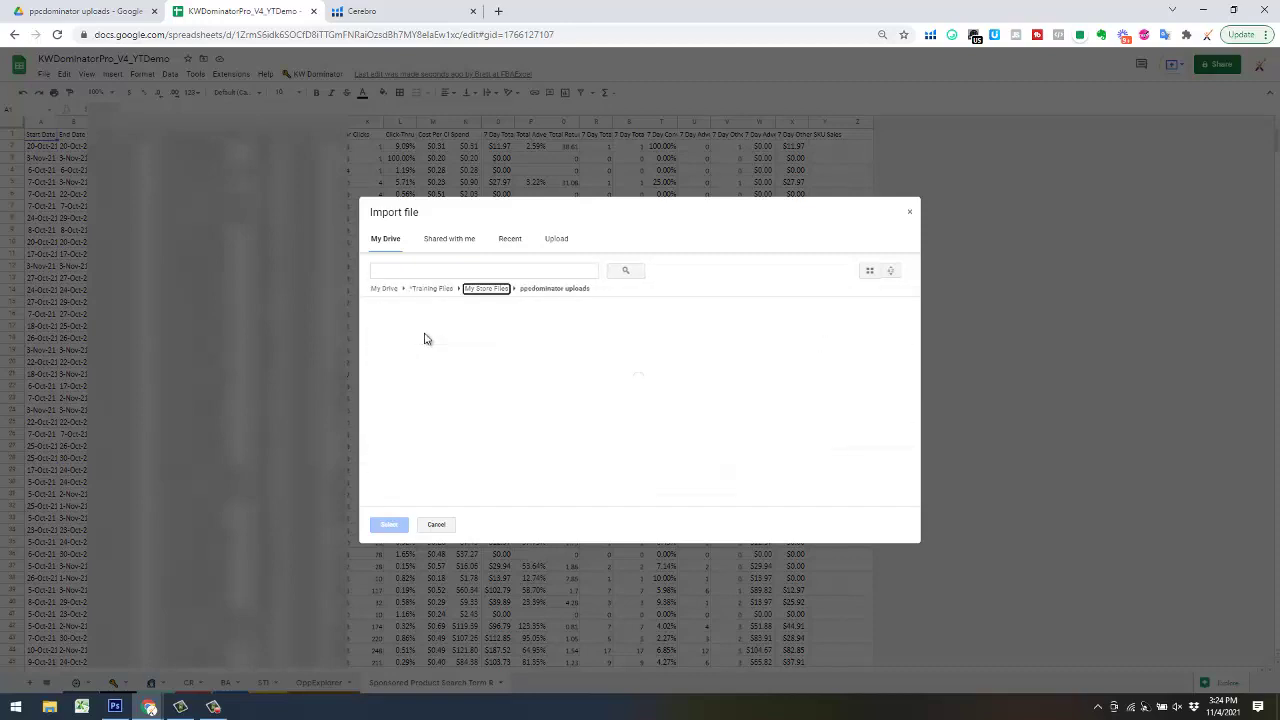
pyautogui.click(443, 289)
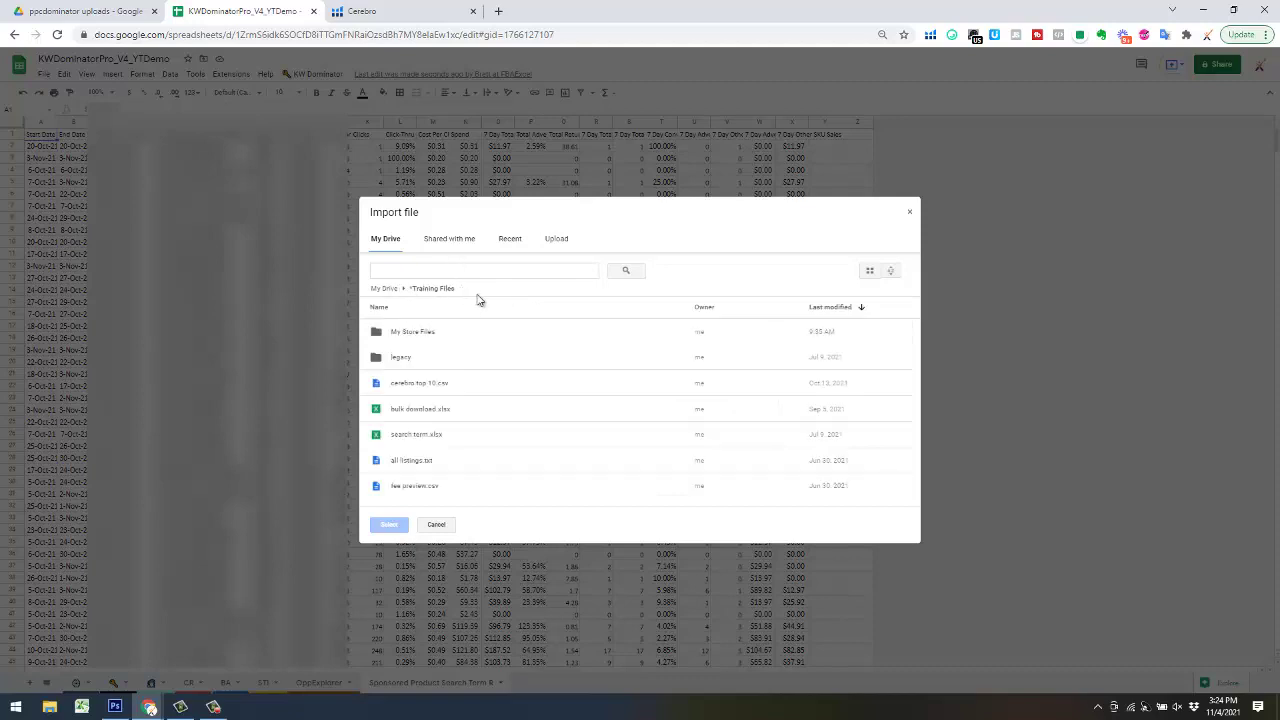
pyautogui.doubleClick(443, 338)
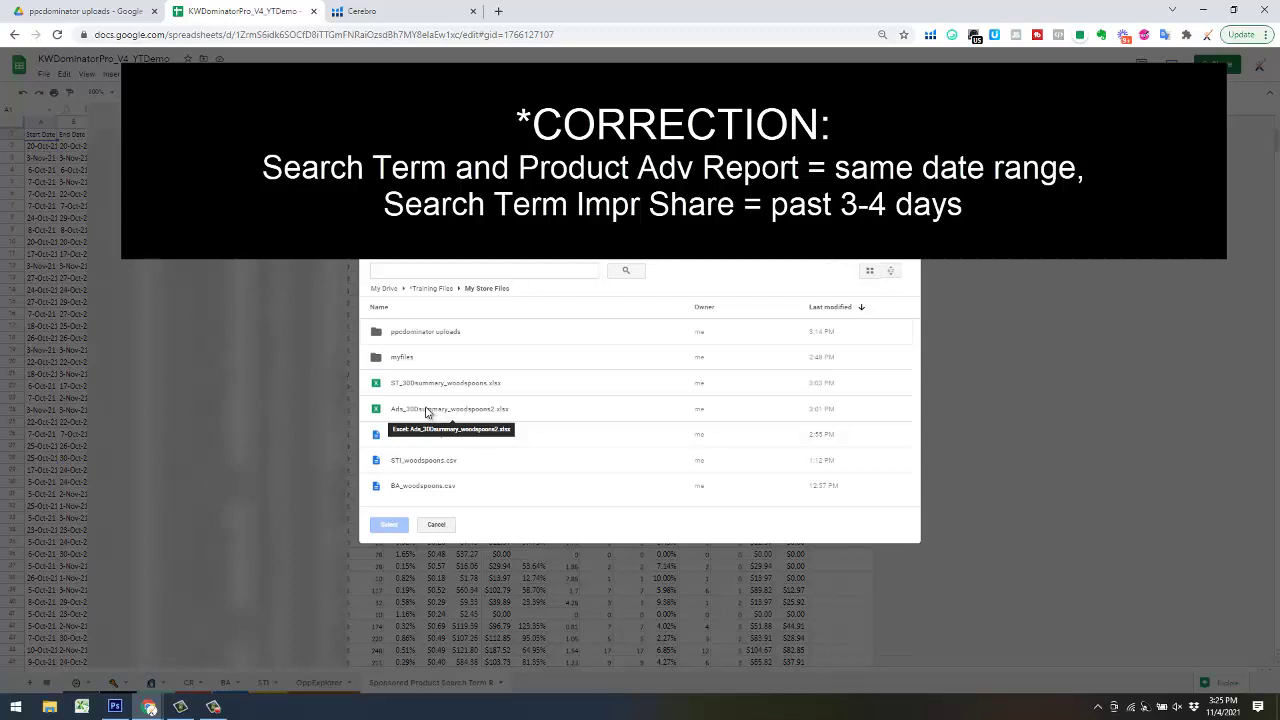
pyautogui.doubleClick(426, 410)
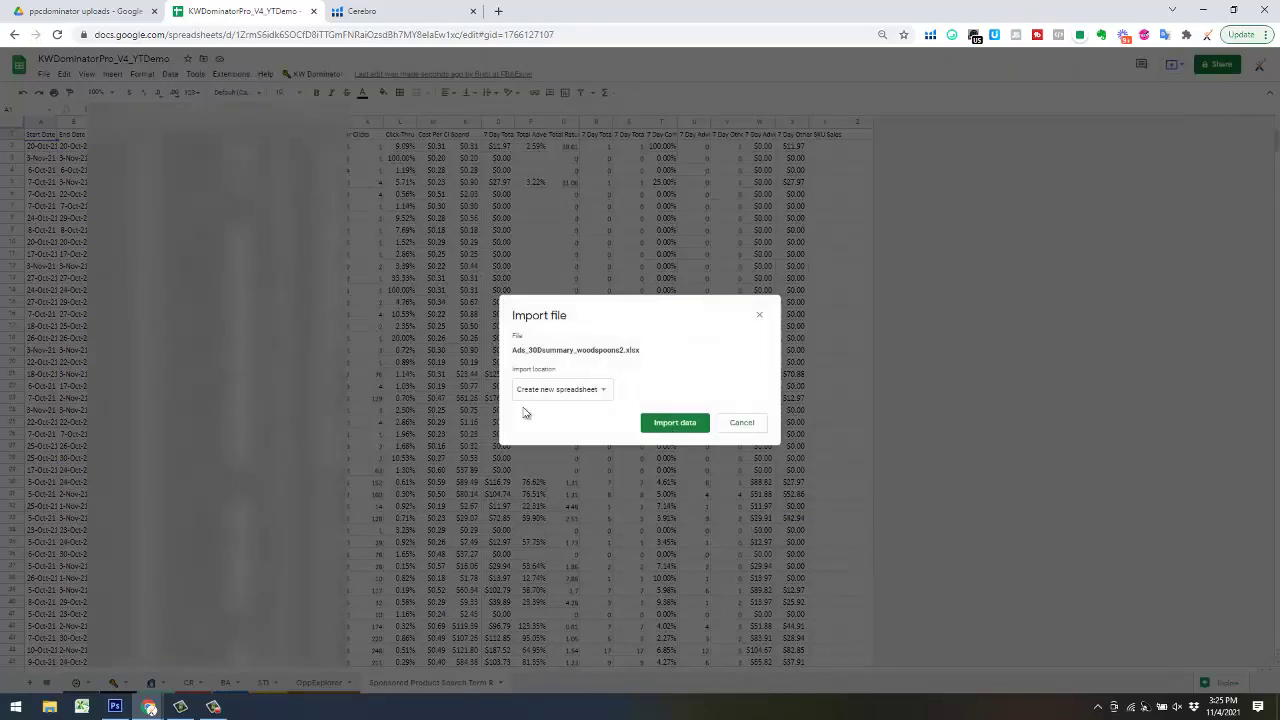
pyautogui.click(554, 389)
pyautogui.click(552, 408)
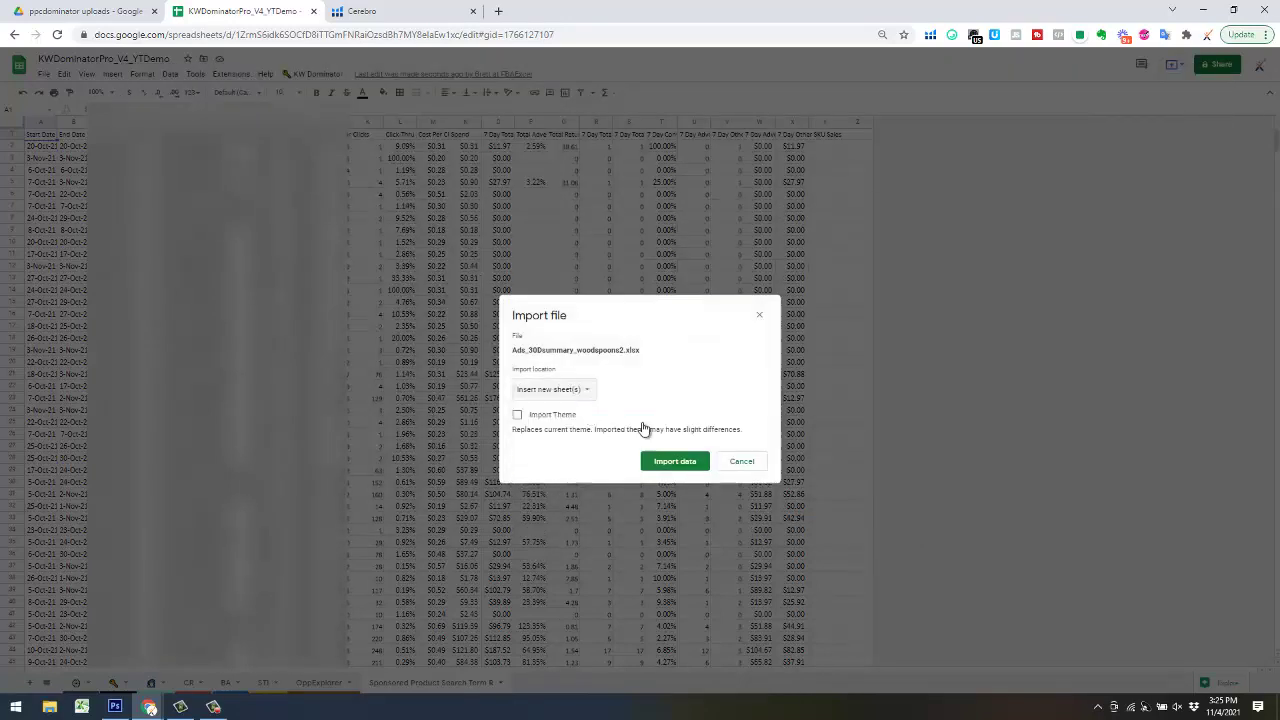
pyautogui.click(680, 462)
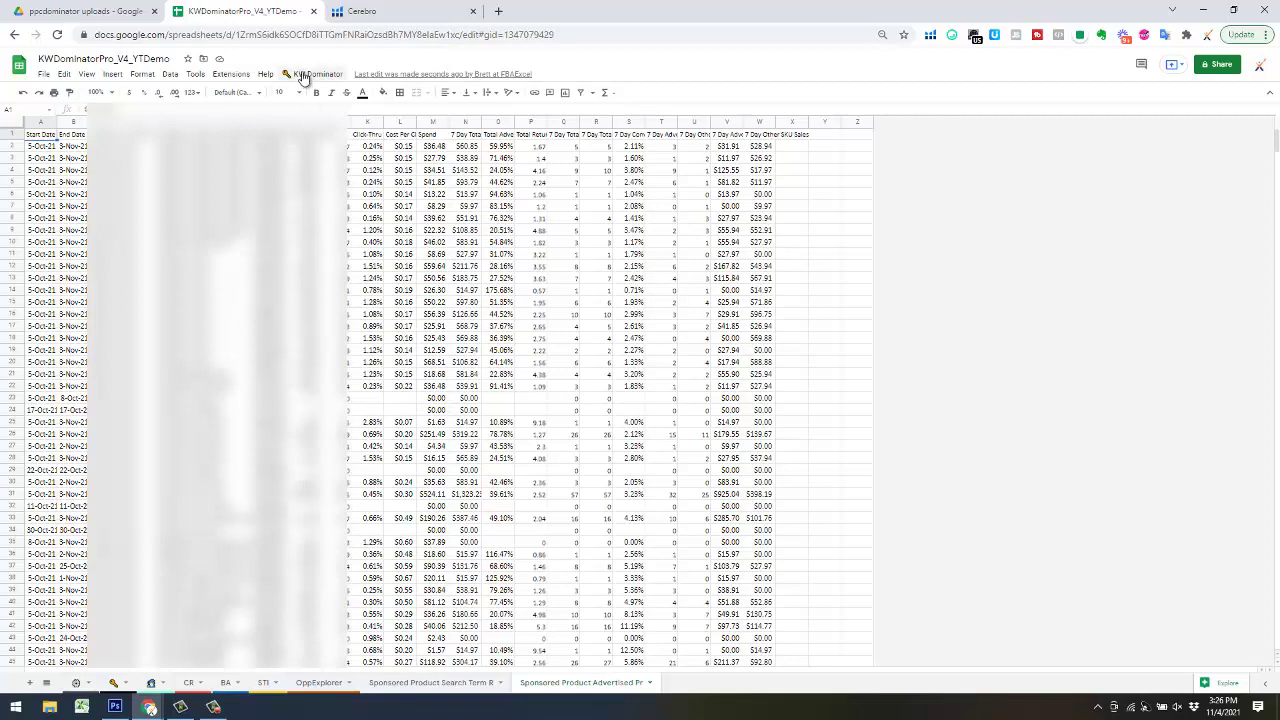
pyautogui.click(114, 683)
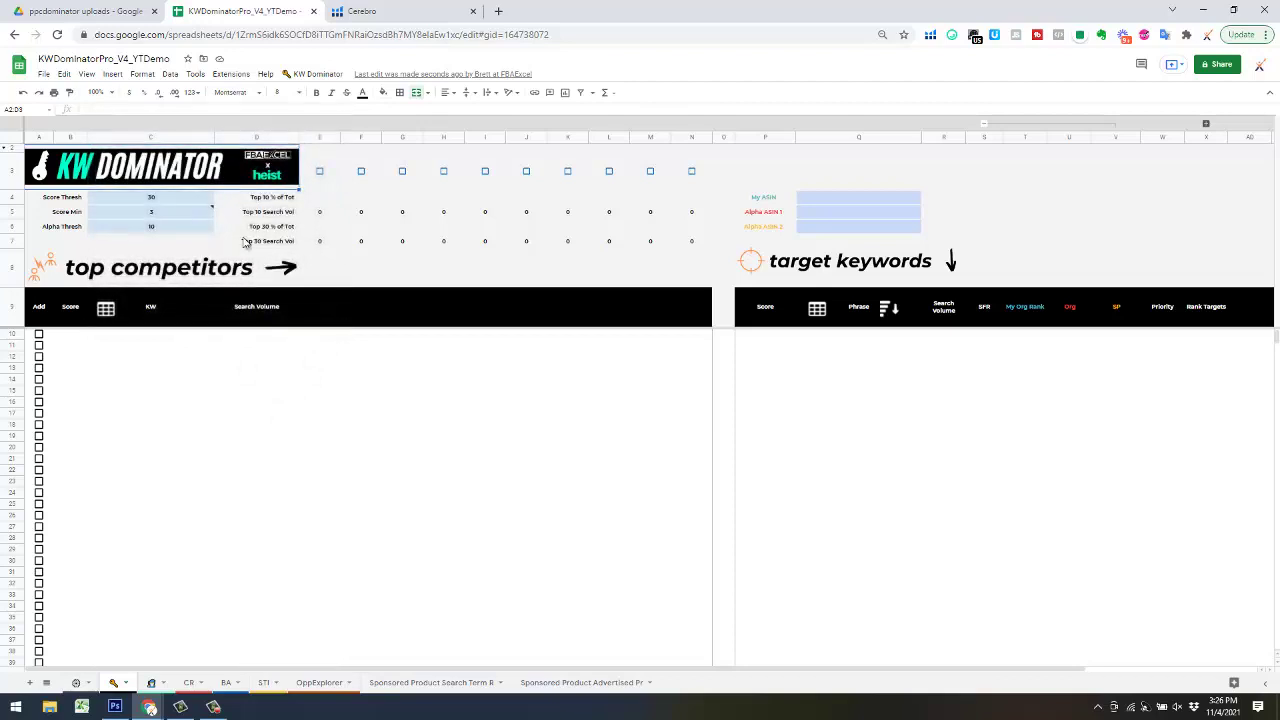
pyautogui.click(44, 75)
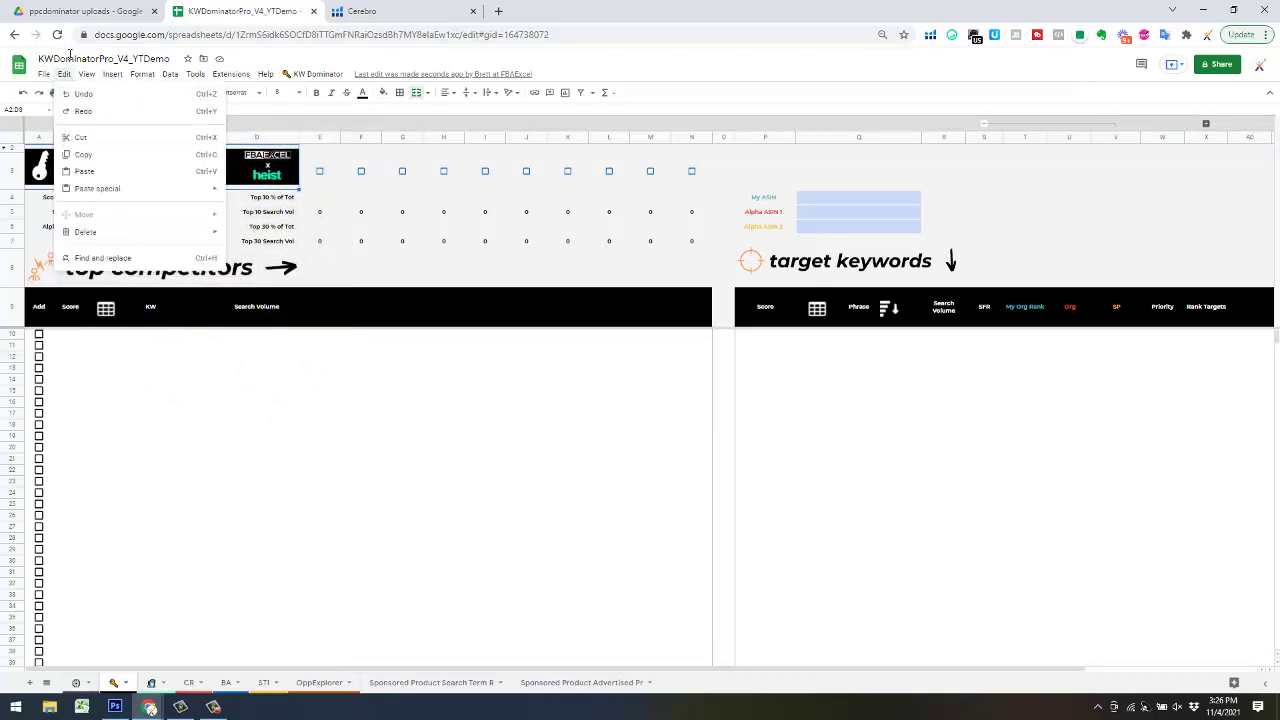
pyautogui.moveTo(82, 312)
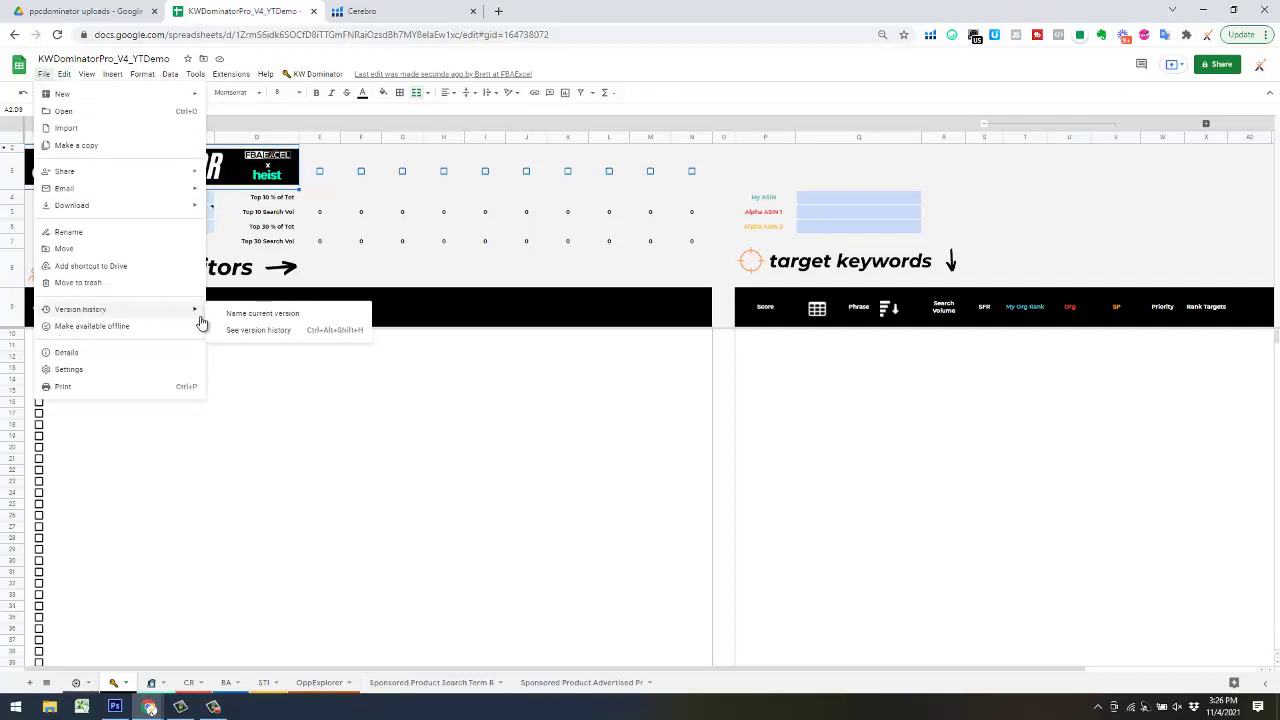
pyautogui.click(250, 314)
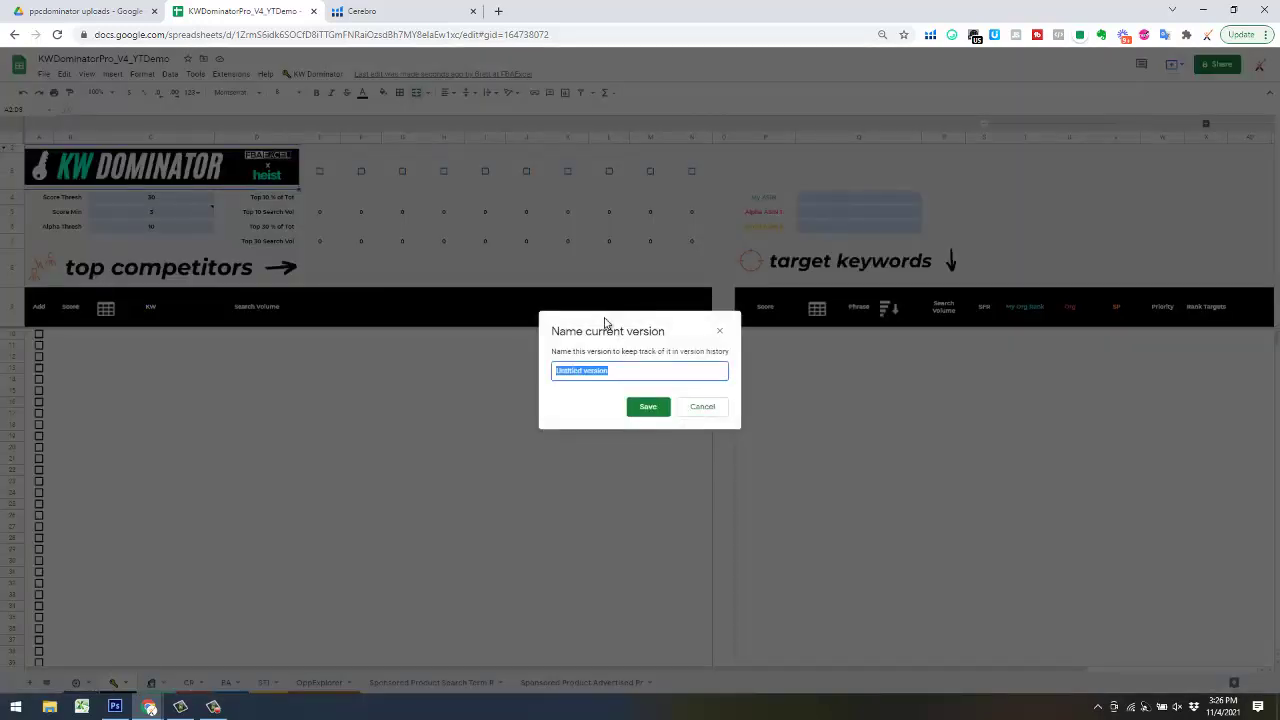
pyautogui.write('run1')
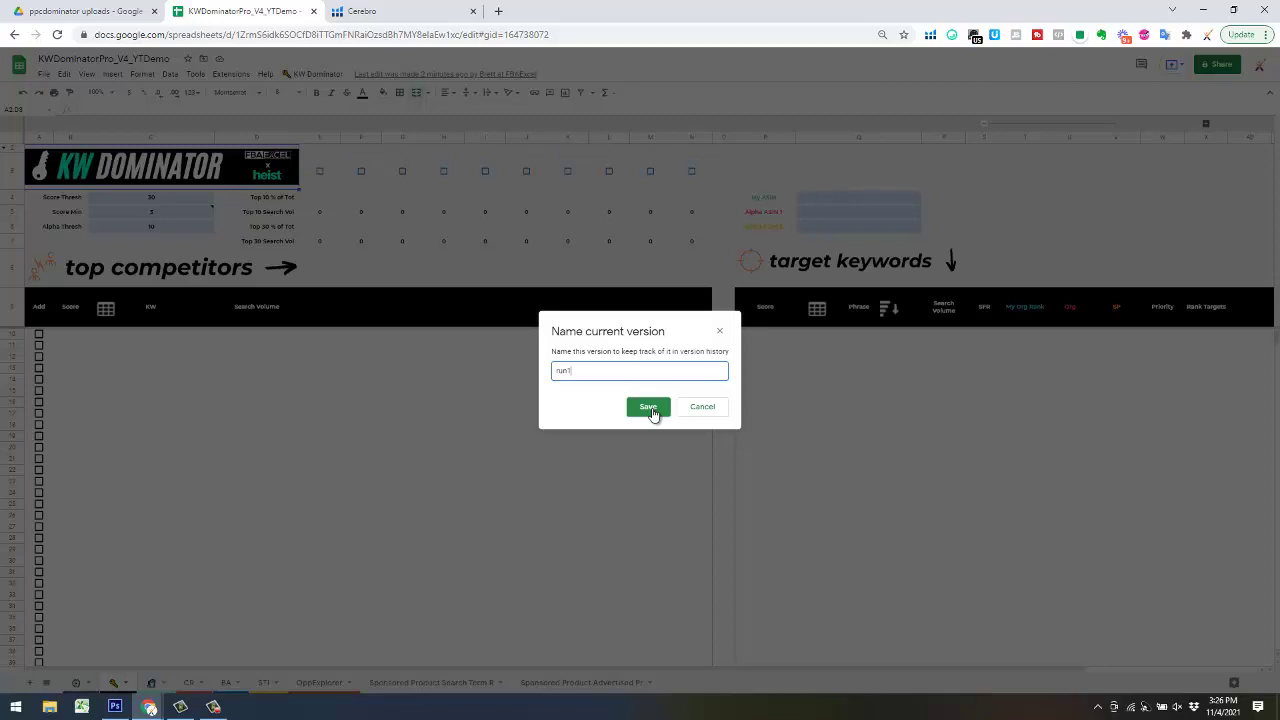
pyautogui.click(651, 411)
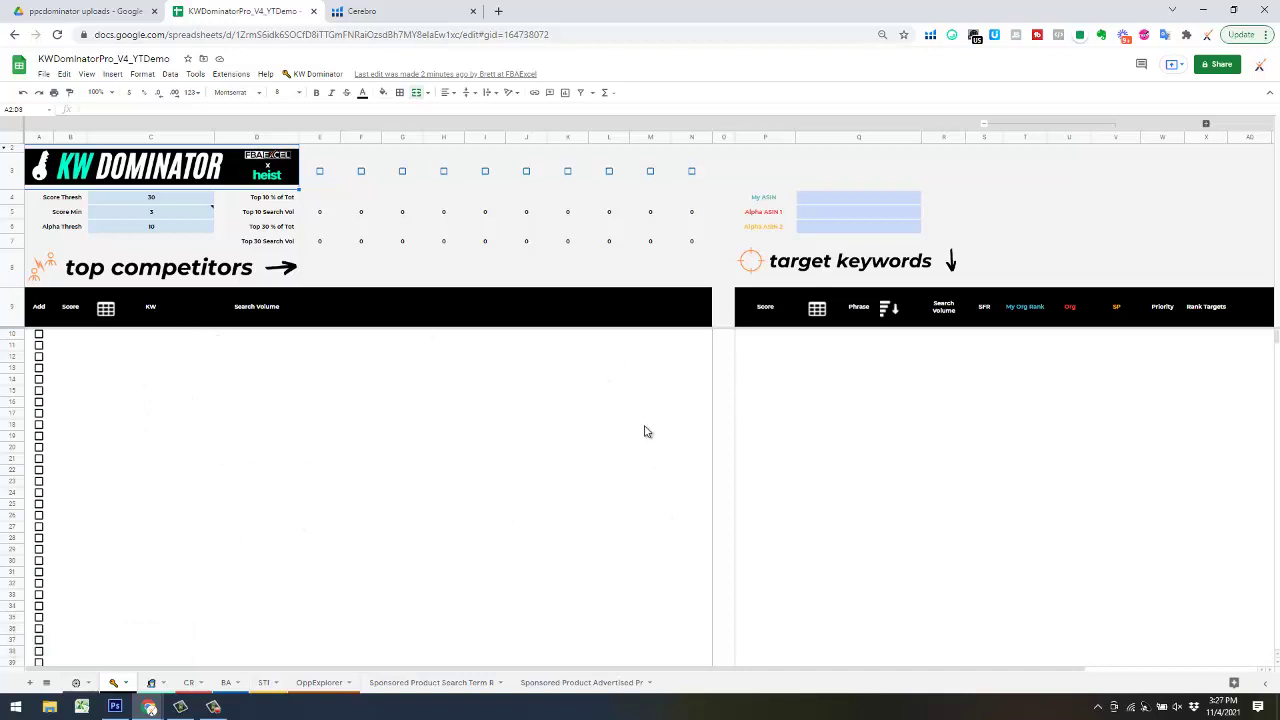
pyautogui.click(44, 75)
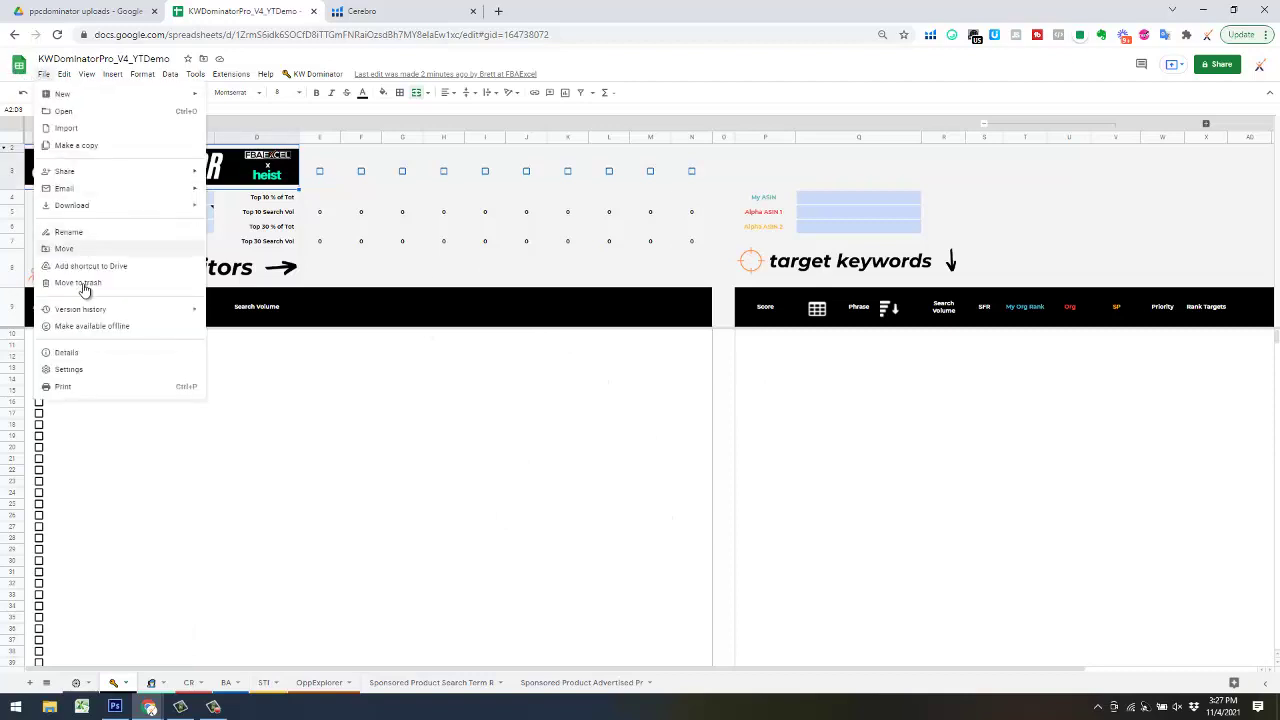
pyautogui.moveTo(114, 311)
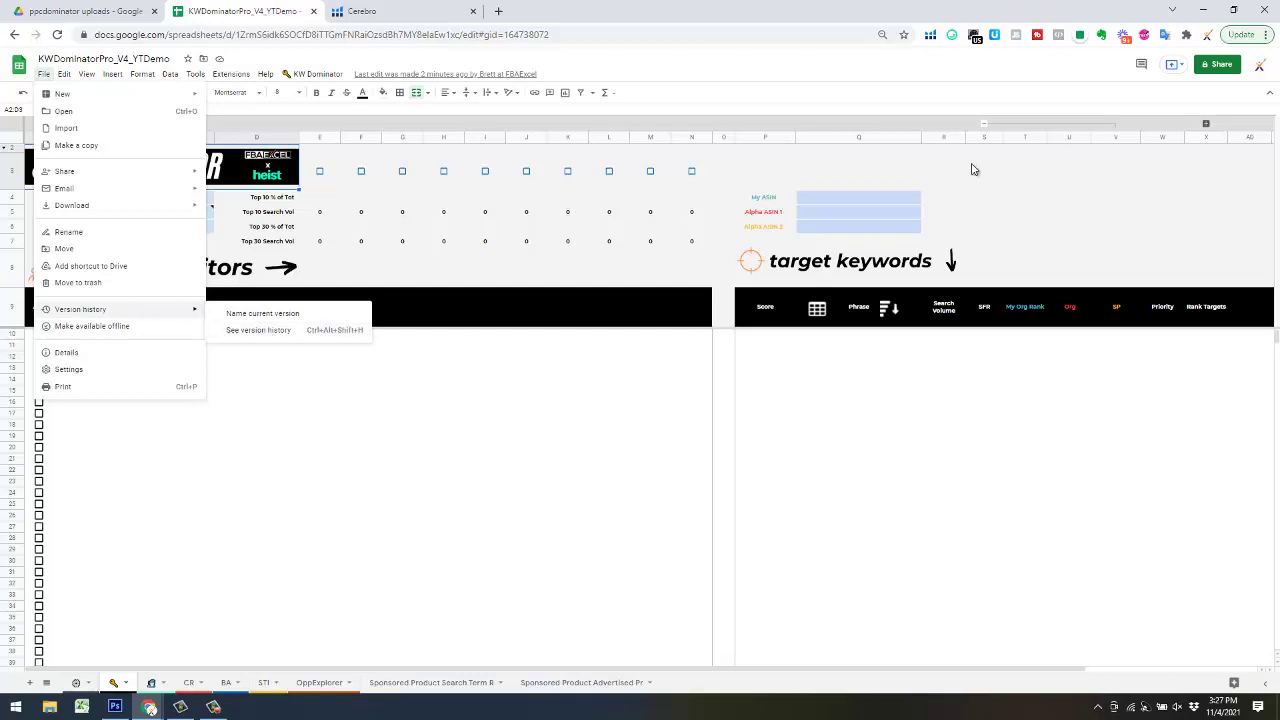
pyautogui.click(478, 541)
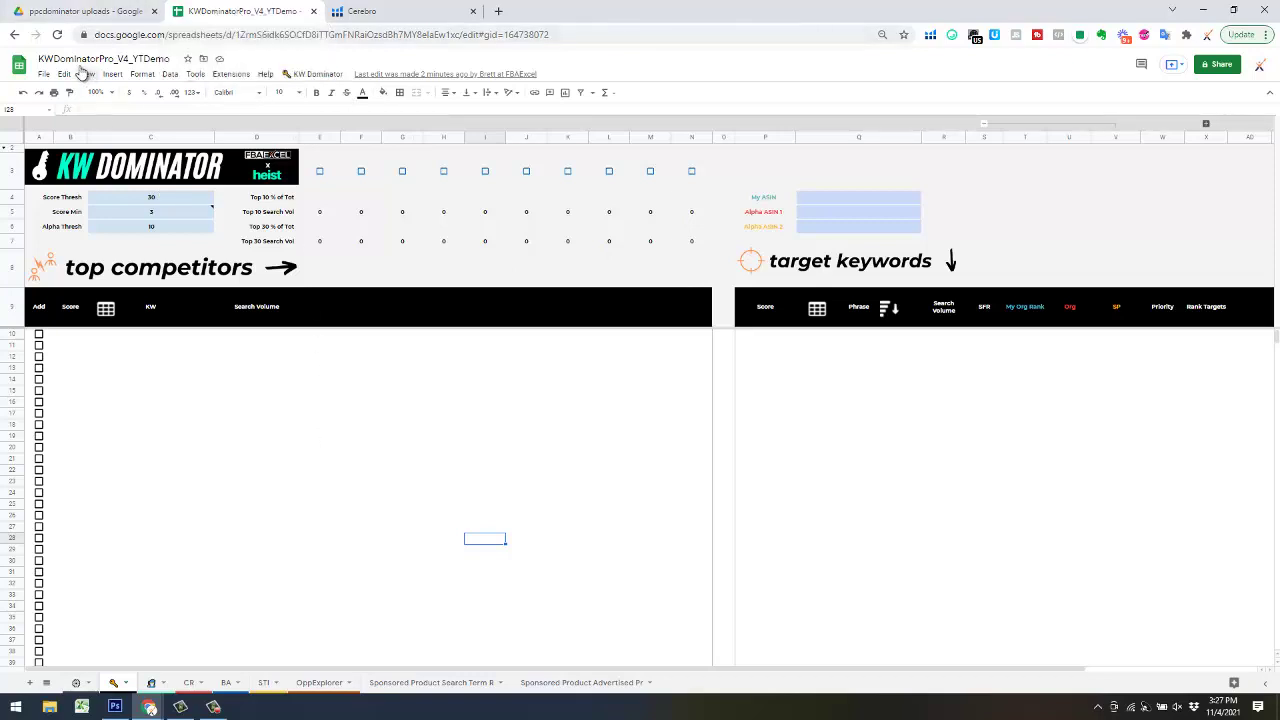
# - Look through the File menu, then bring up the KW Dominator menu's numbered steps
pyautogui.click(42, 75)
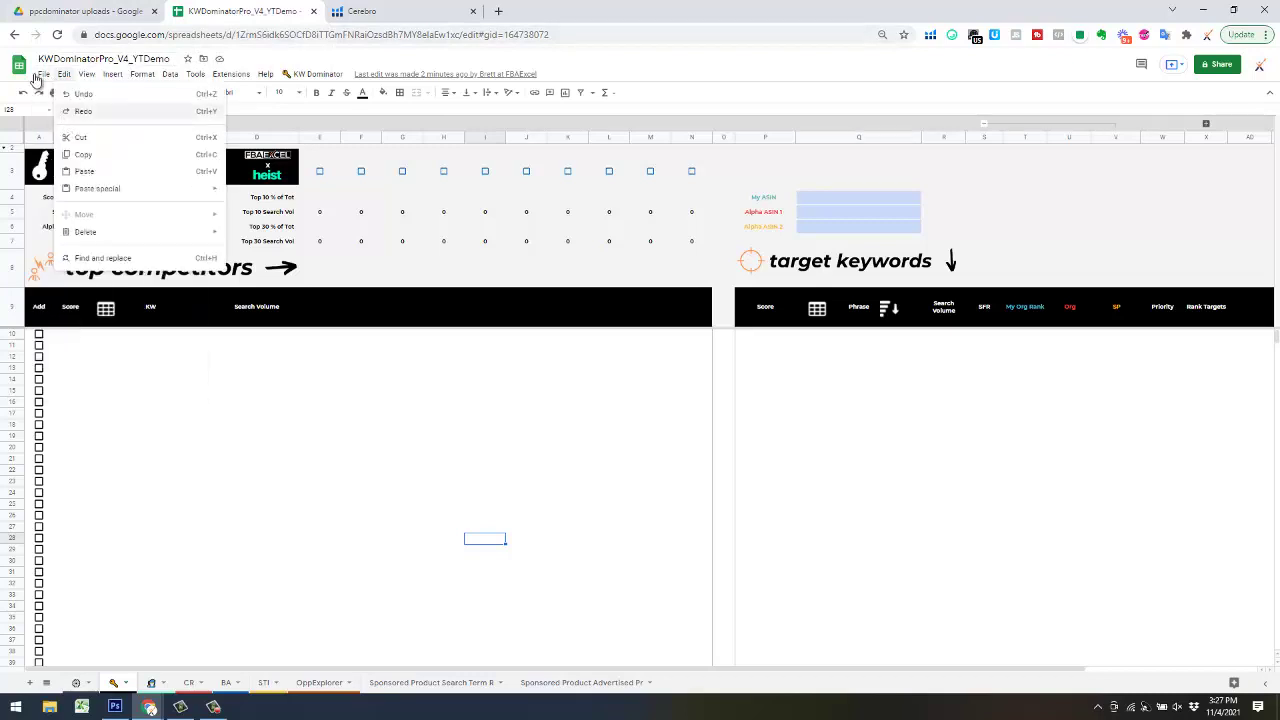
pyautogui.moveTo(42, 76)
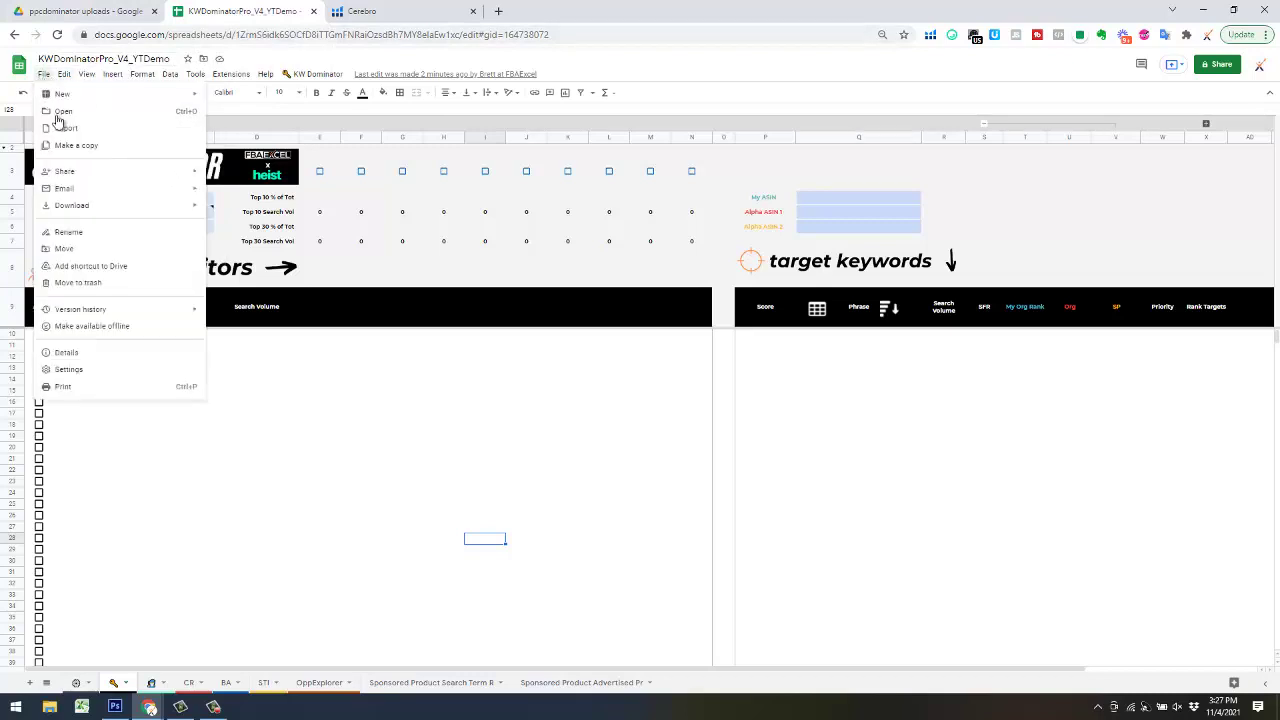
pyautogui.click(310, 486)
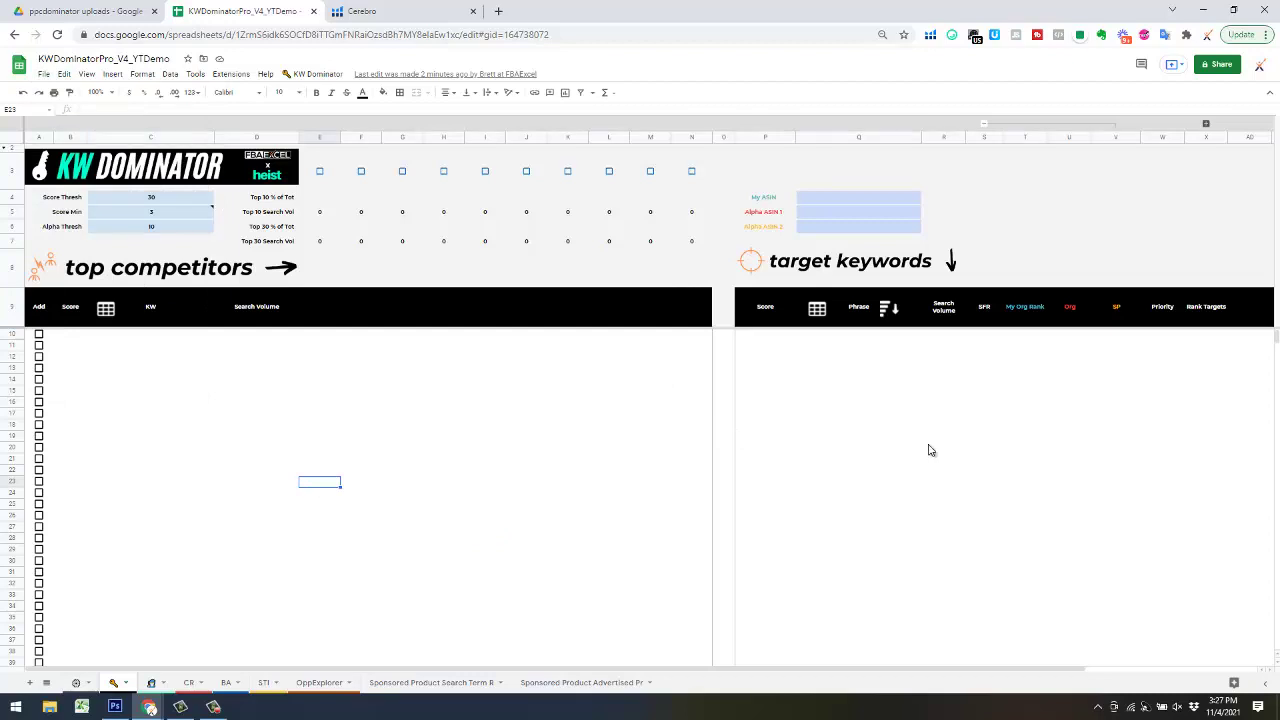
pyautogui.click(295, 74)
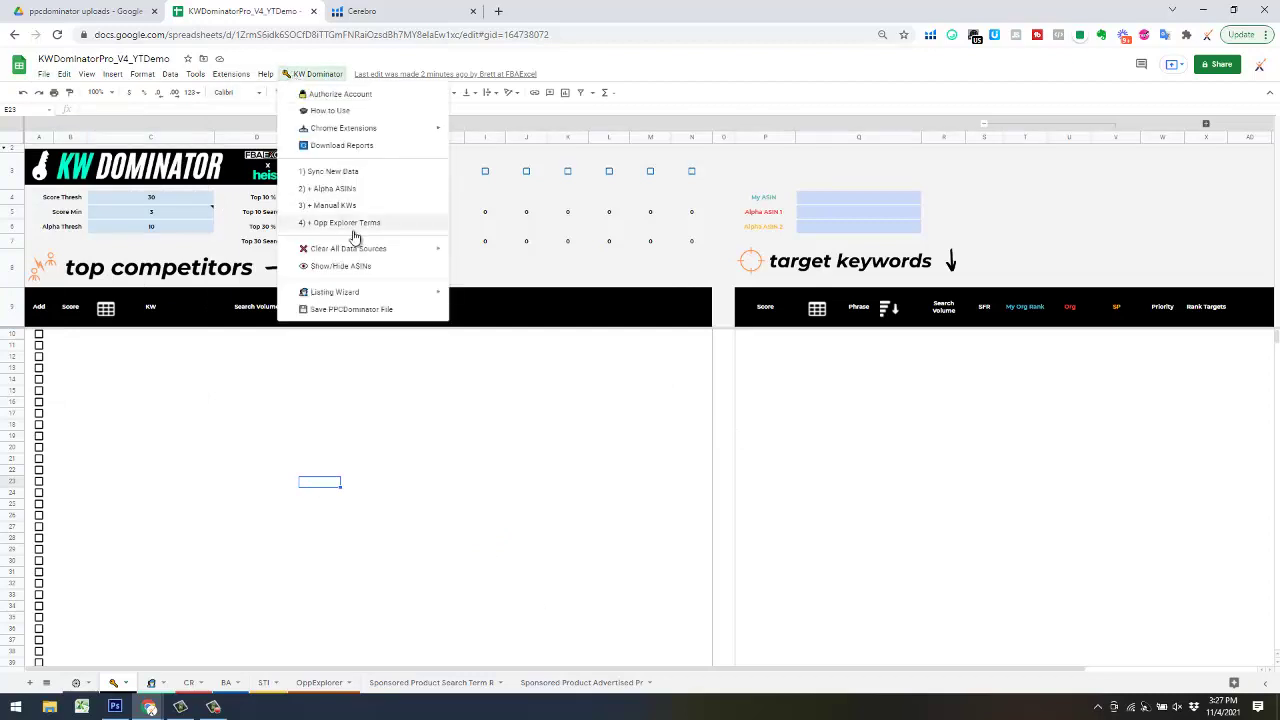
pyautogui.moveTo(366, 254)
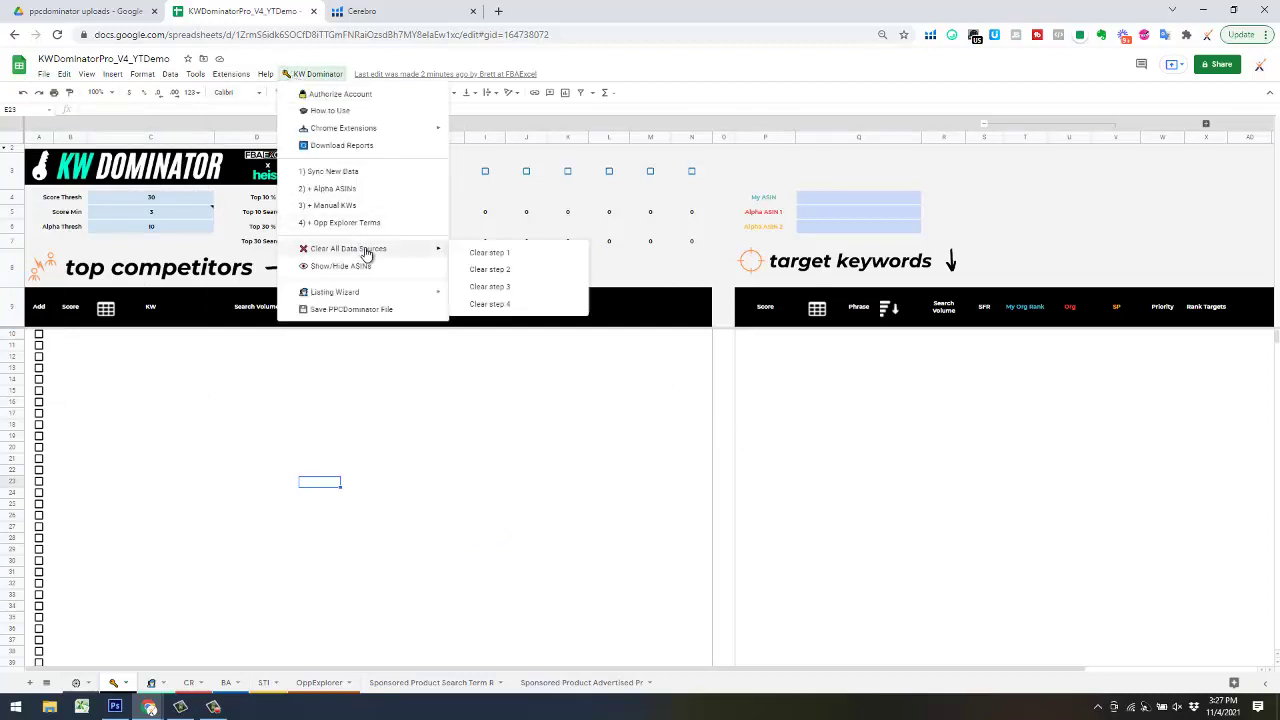
pyautogui.click(528, 380)
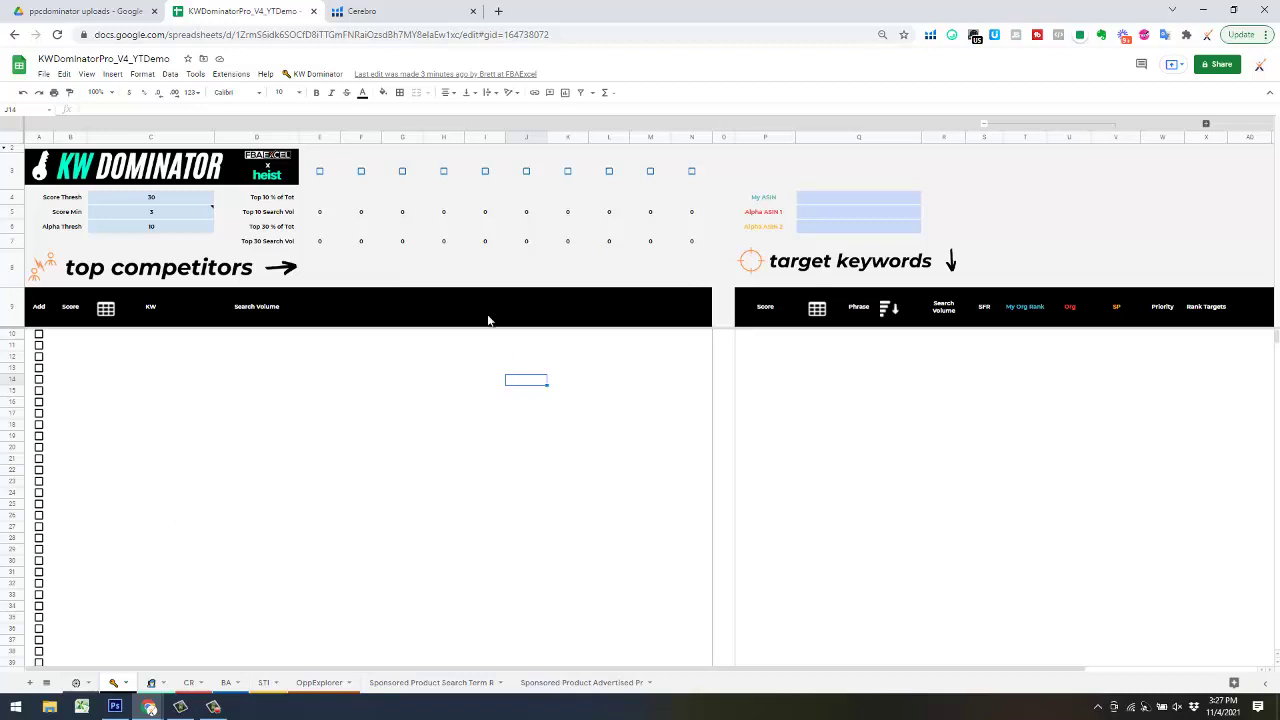
pyautogui.click(318, 75)
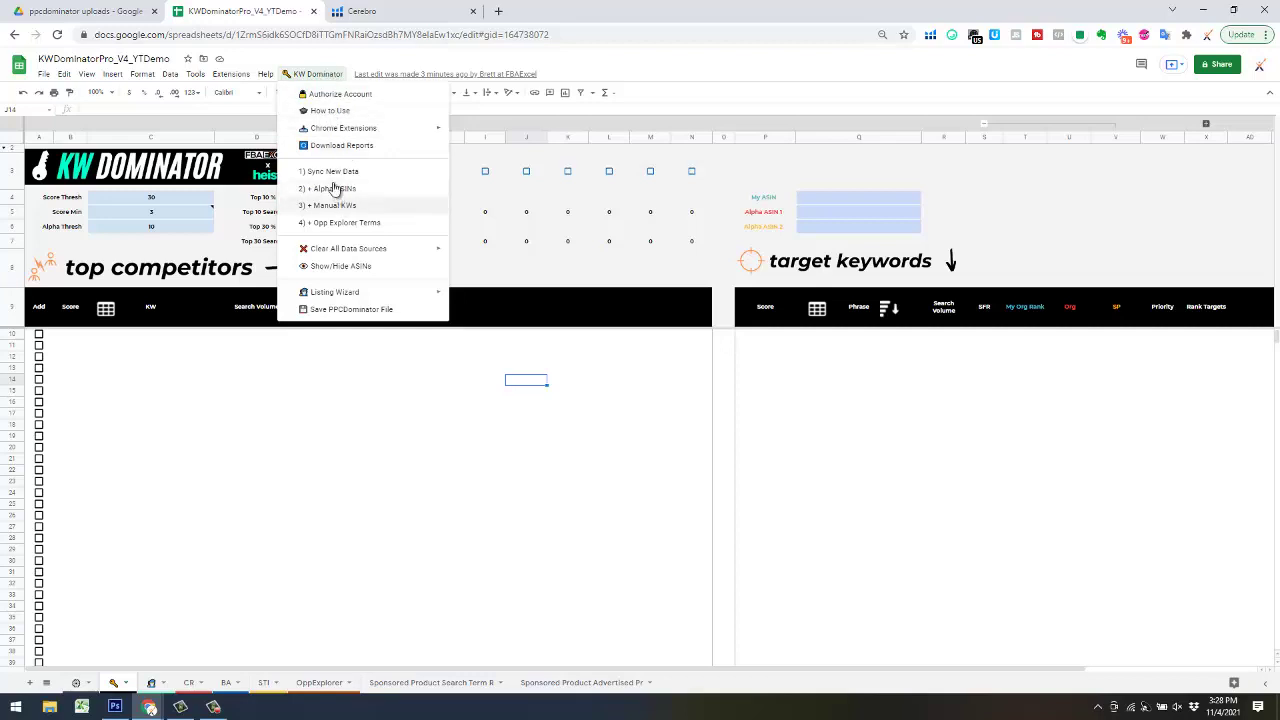
# - Run 1) Sync New Data, copy a product ASIN from Cerebro, and confirm Import Keyword Data
pyautogui.click(331, 173)
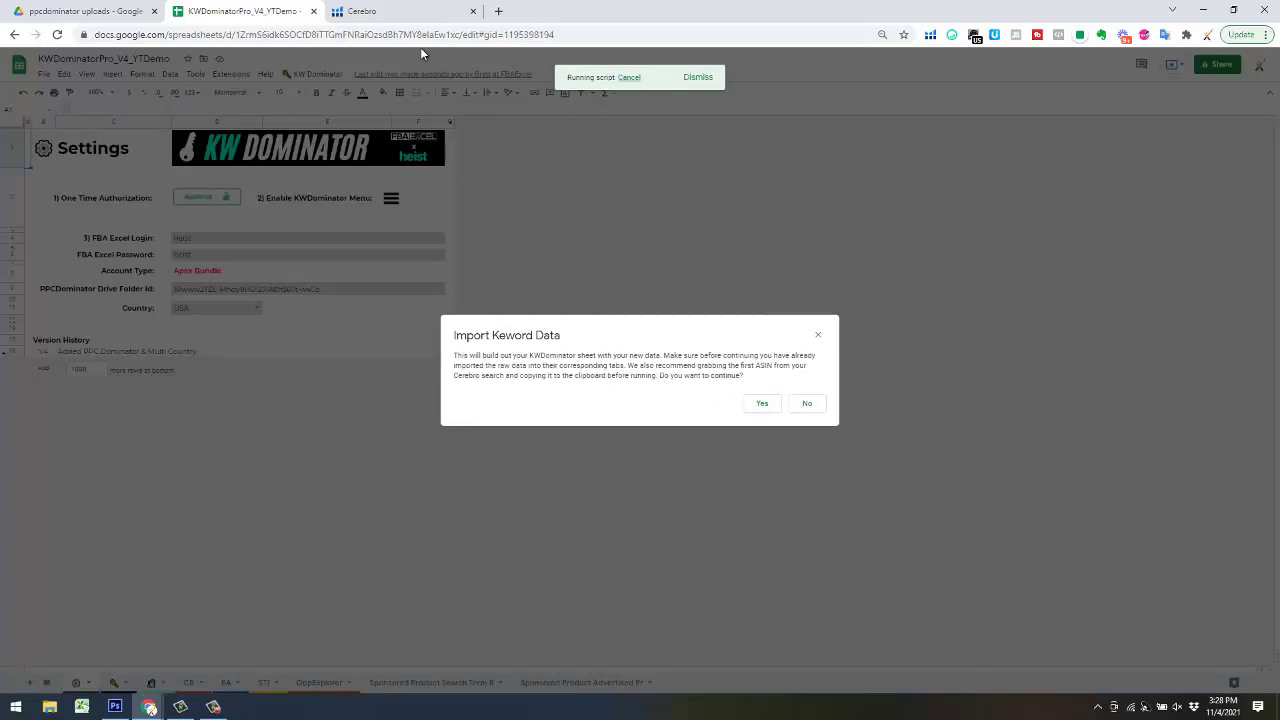
pyautogui.click(396, 19)
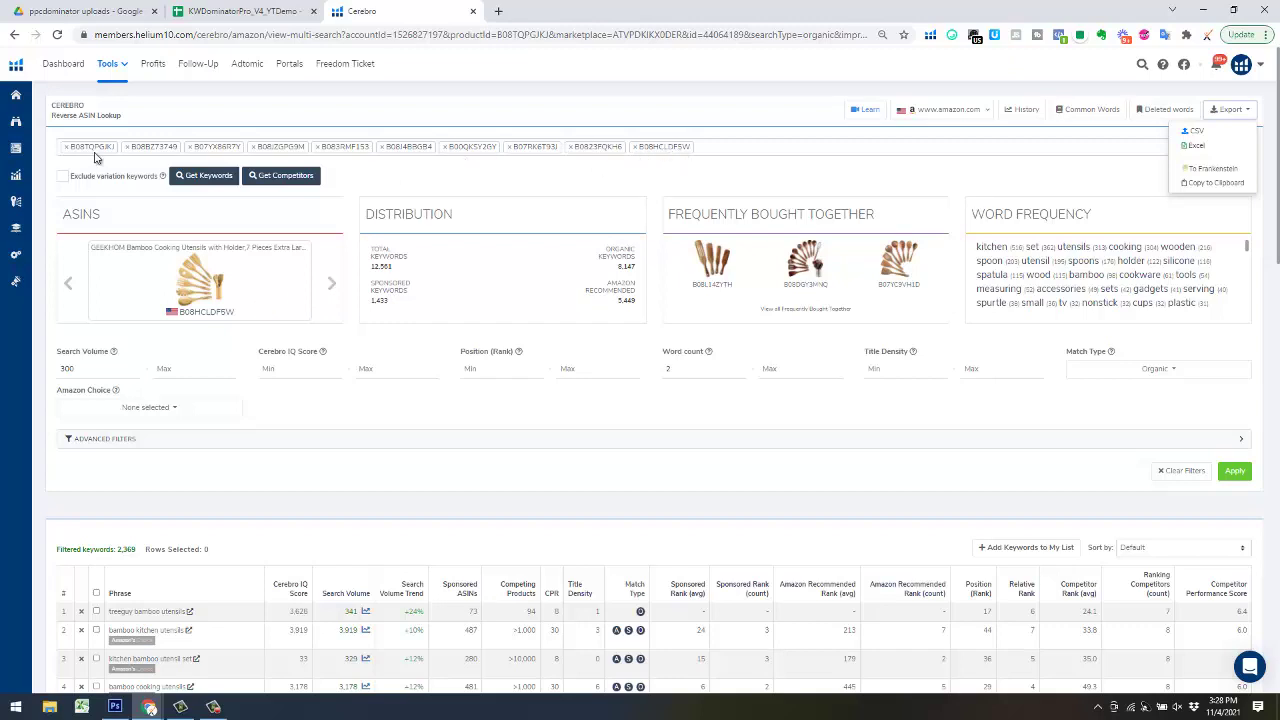
pyautogui.moveTo(237, 314); pyautogui.dragTo(170, 326)
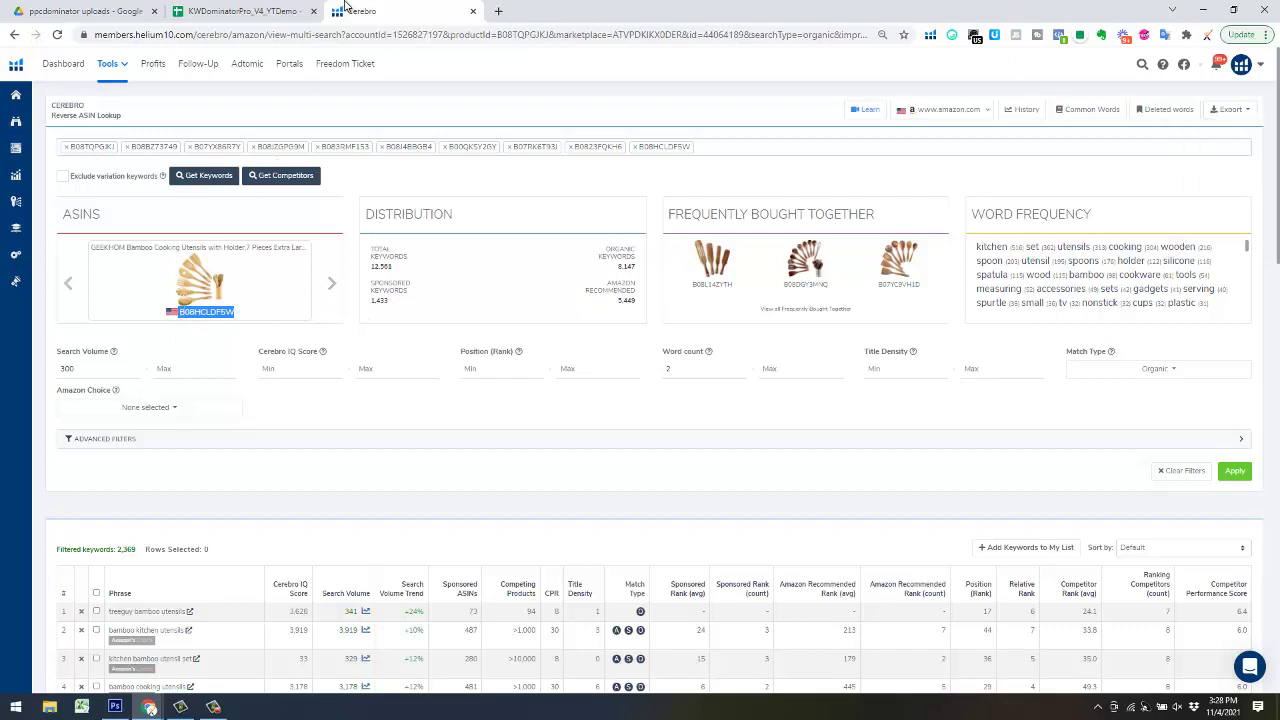
pyautogui.click(248, 11)
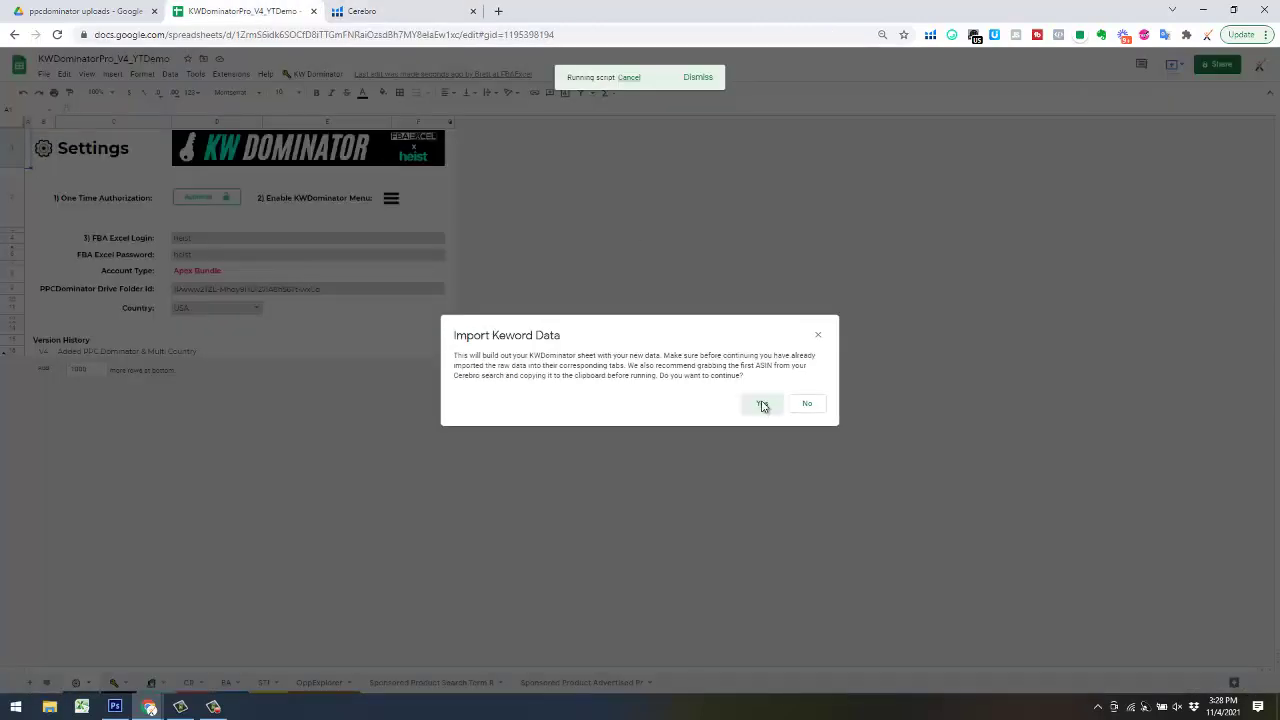
pyautogui.click(762, 405)
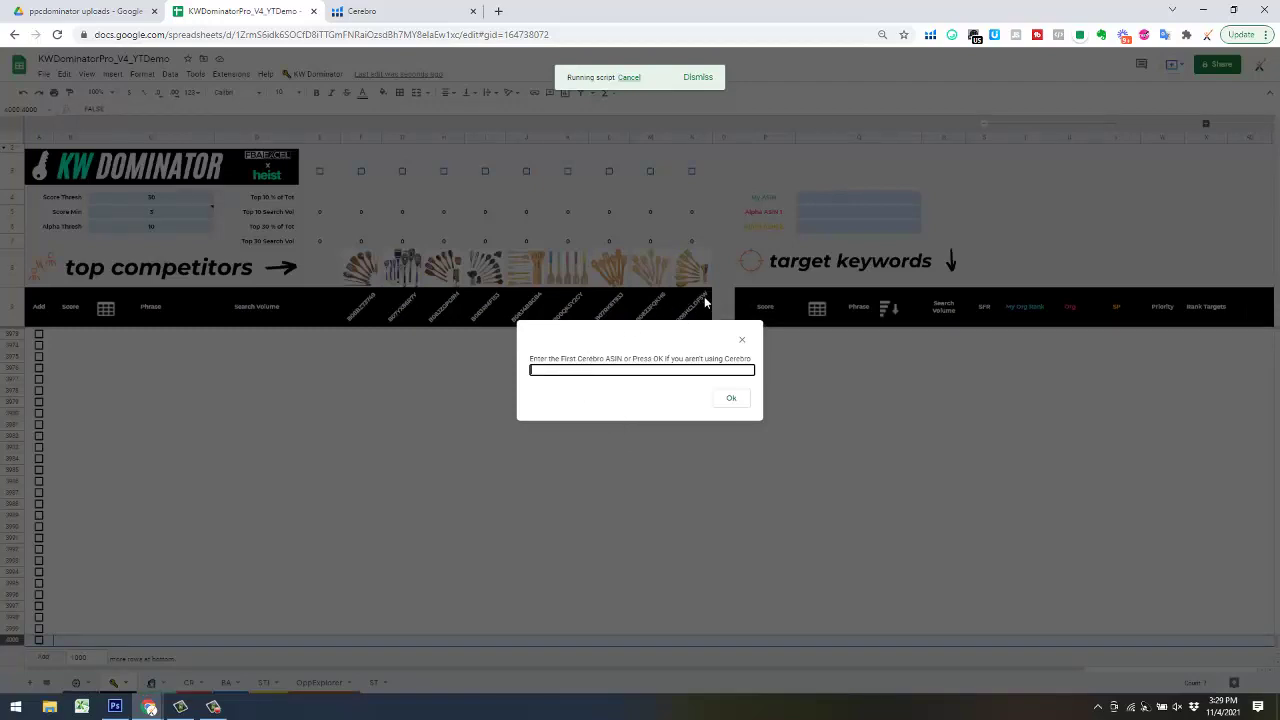
# - Copy ASIN B08TQPGJKJ from Cerebro and submit it in the sheet's ASIN prompt
pyautogui.click(414, 16)
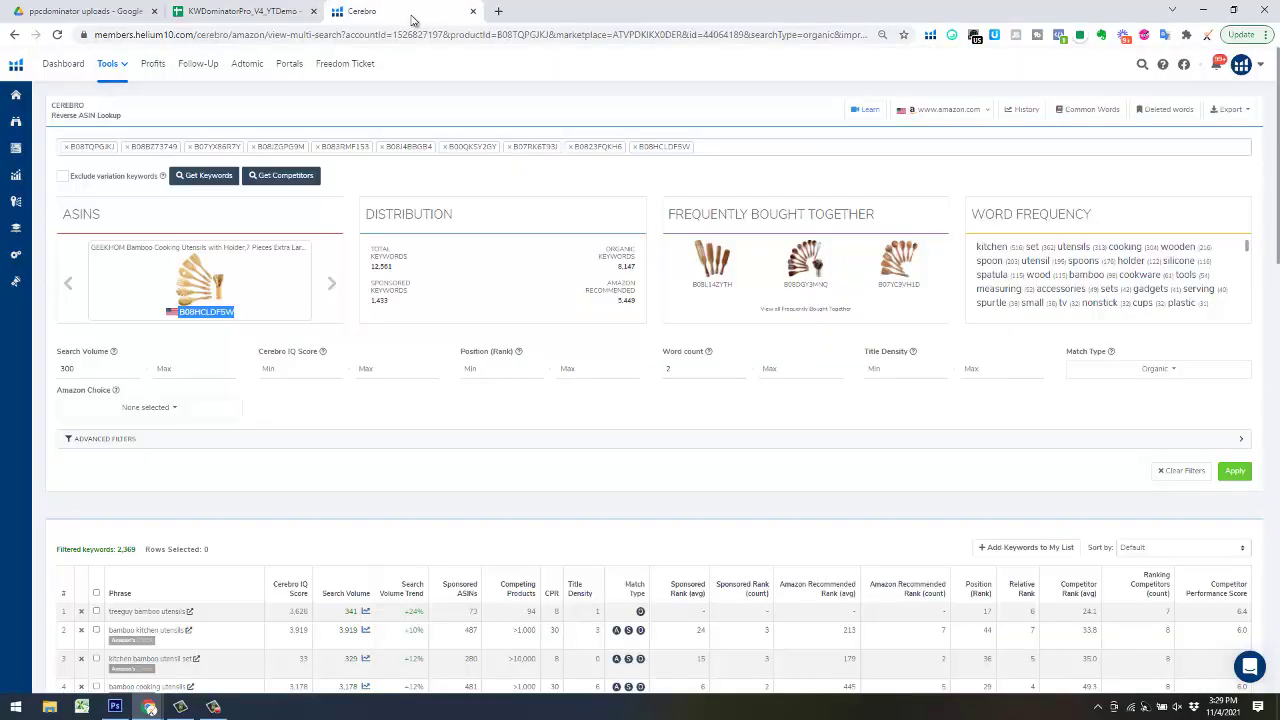
pyautogui.click(331, 285)
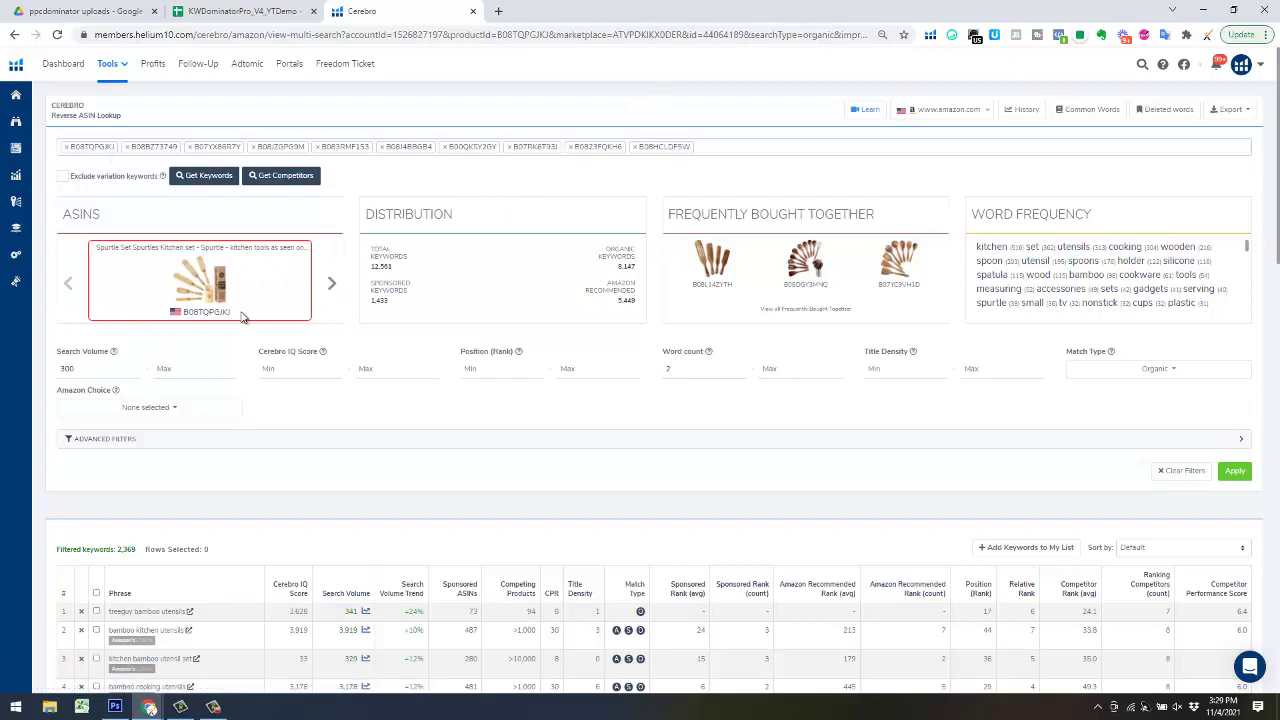
pyautogui.moveTo(233, 313); pyautogui.dragTo(182, 312)
pyautogui.hotkey('ctrl', 'c')
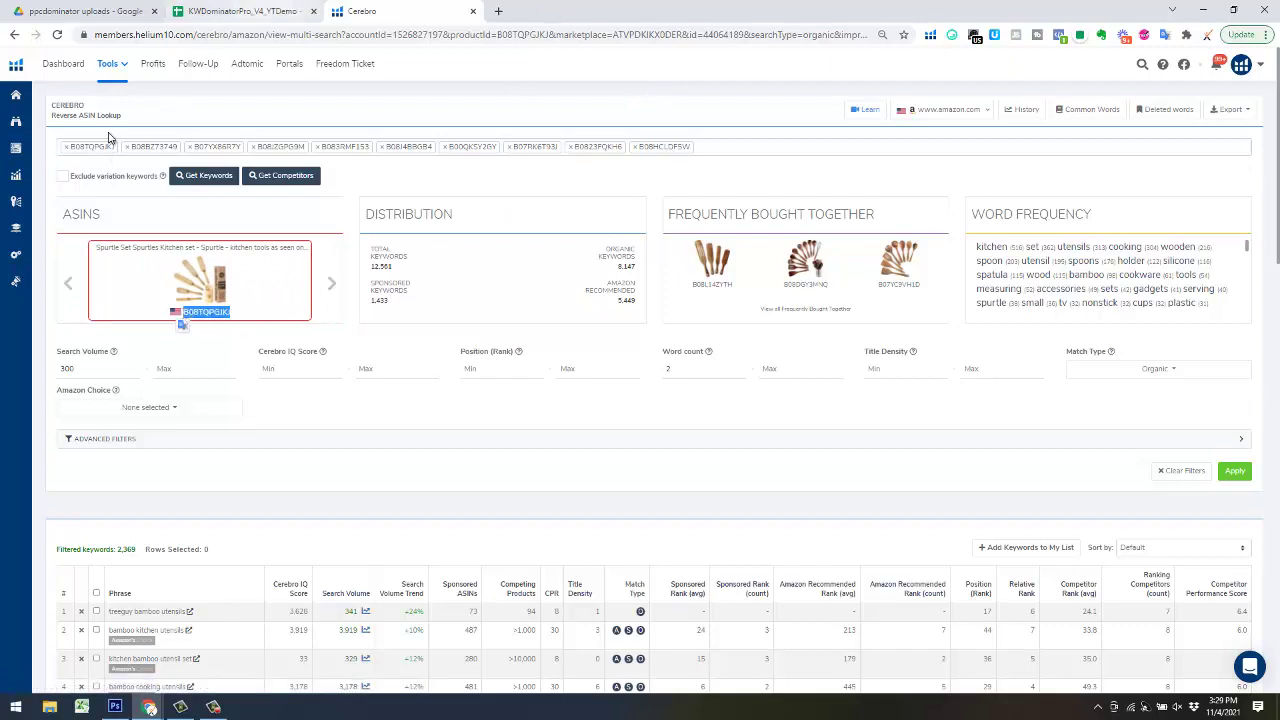
pyautogui.click(240, 11)
pyautogui.click(552, 371)
pyautogui.hotkey('ctrl', 'v')
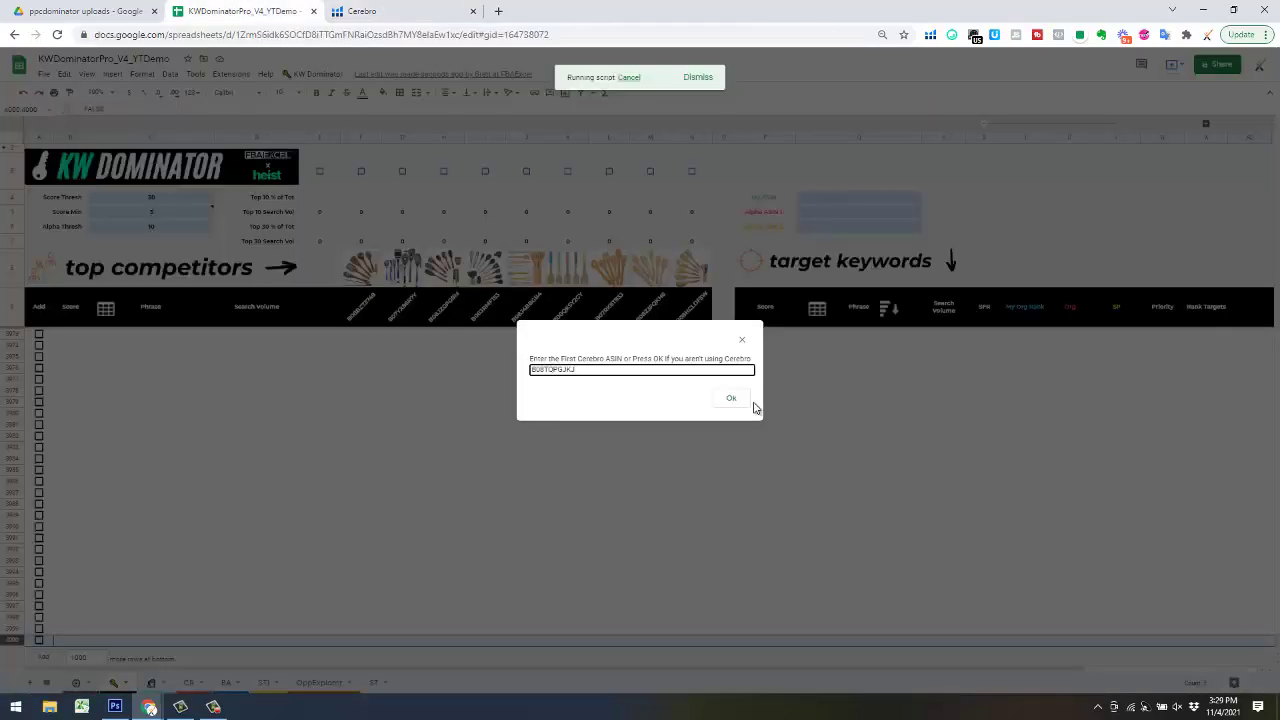
pyautogui.click(737, 398)
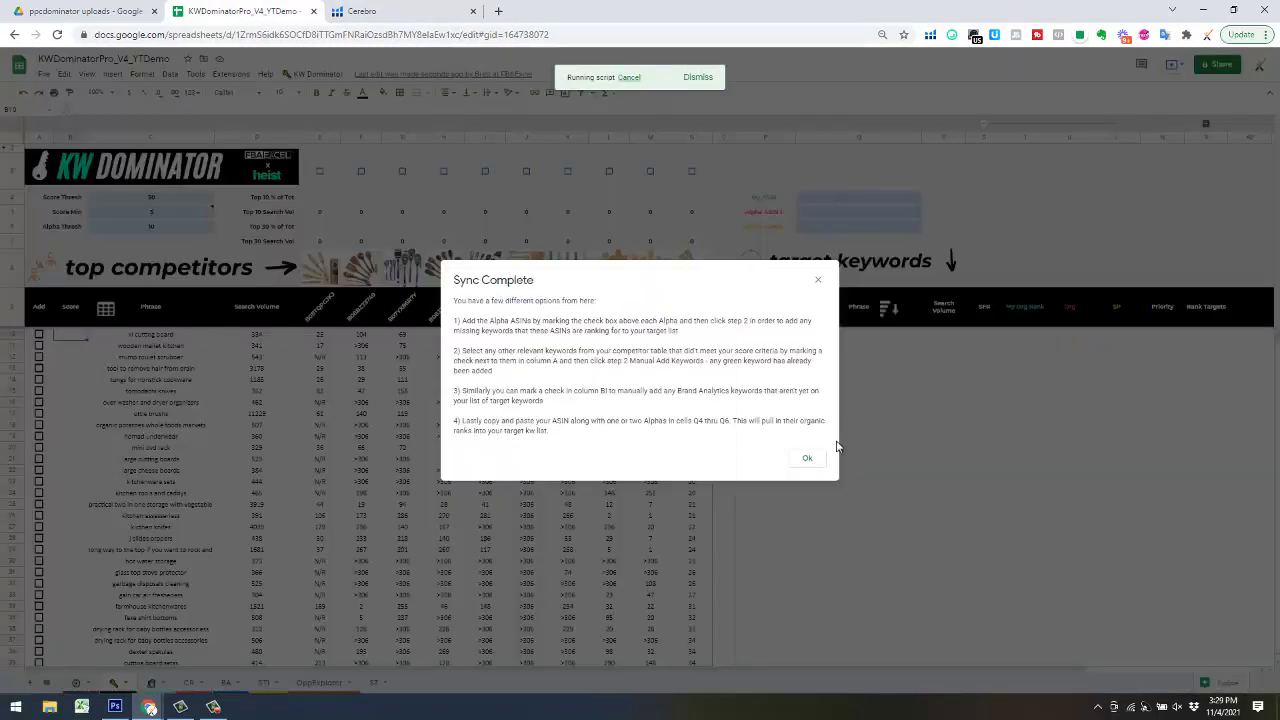
# - Close the Sync Complete summary and Score Min note, then tick M3 as Alpha ASIN
pyautogui.click(808, 460)
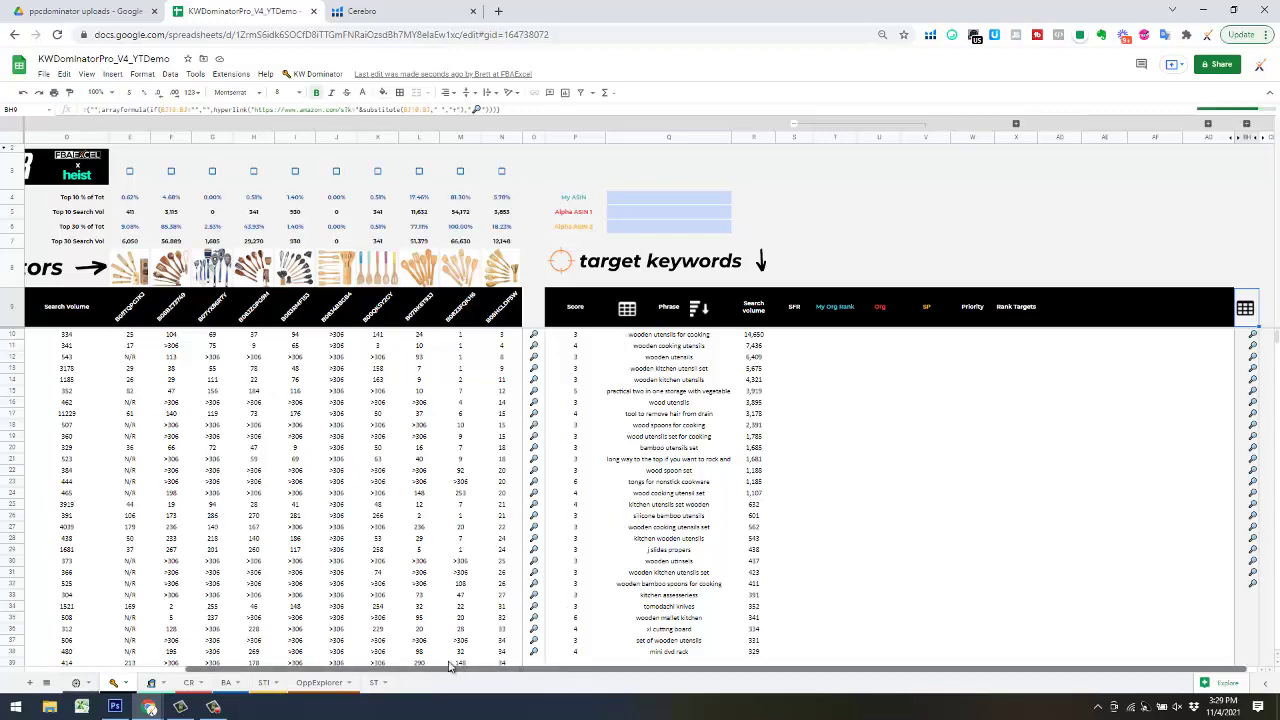
pyautogui.moveTo(578, 672); pyautogui.dragTo(355, 645)
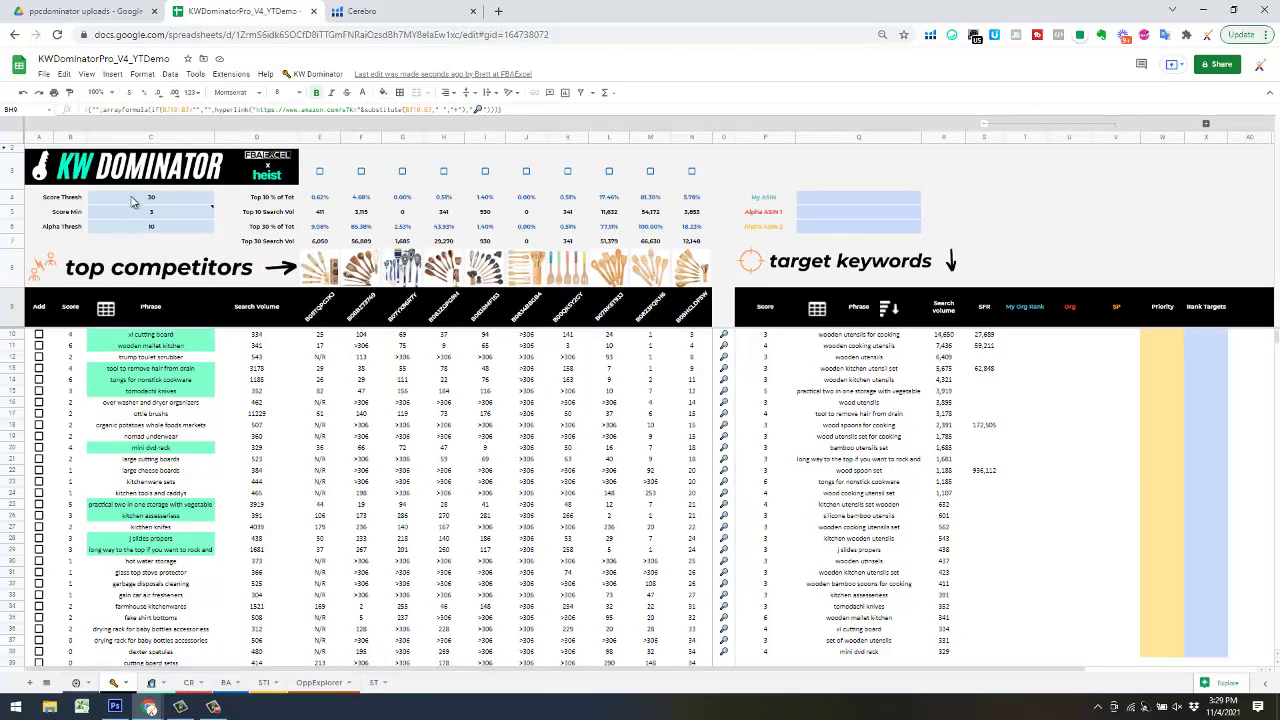
pyautogui.moveTo(82, 217)
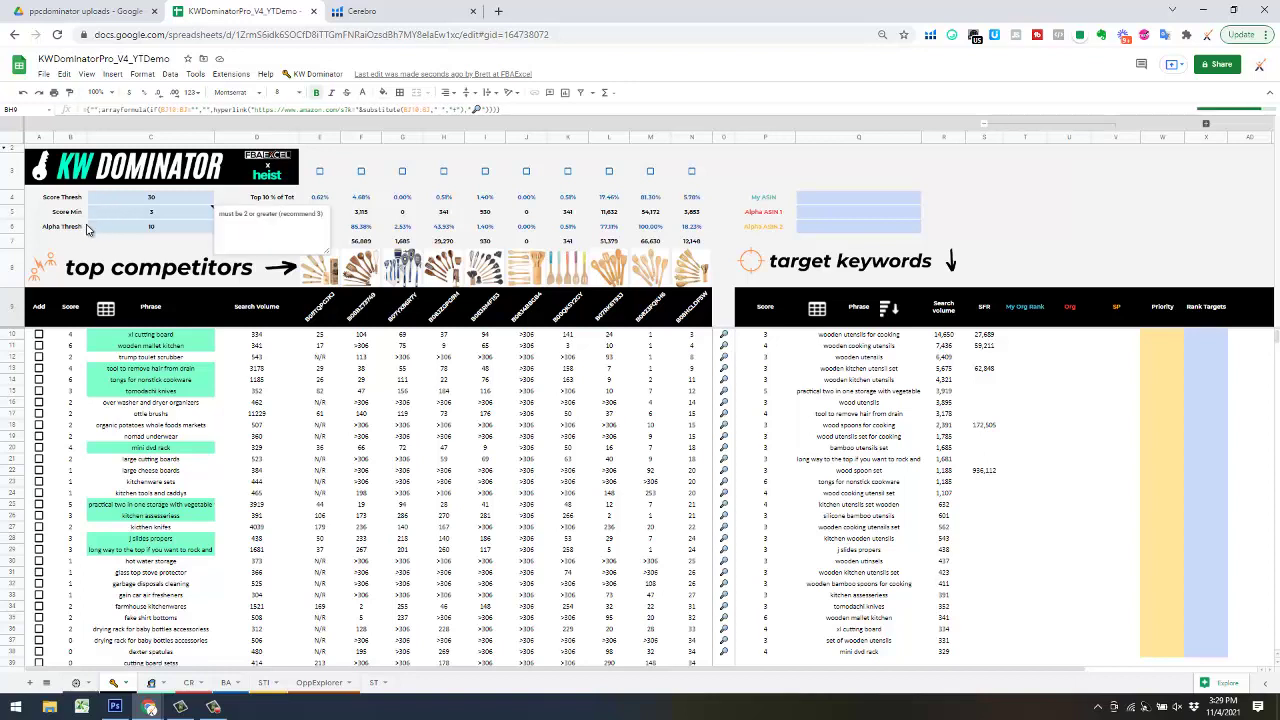
pyautogui.click(850, 178)
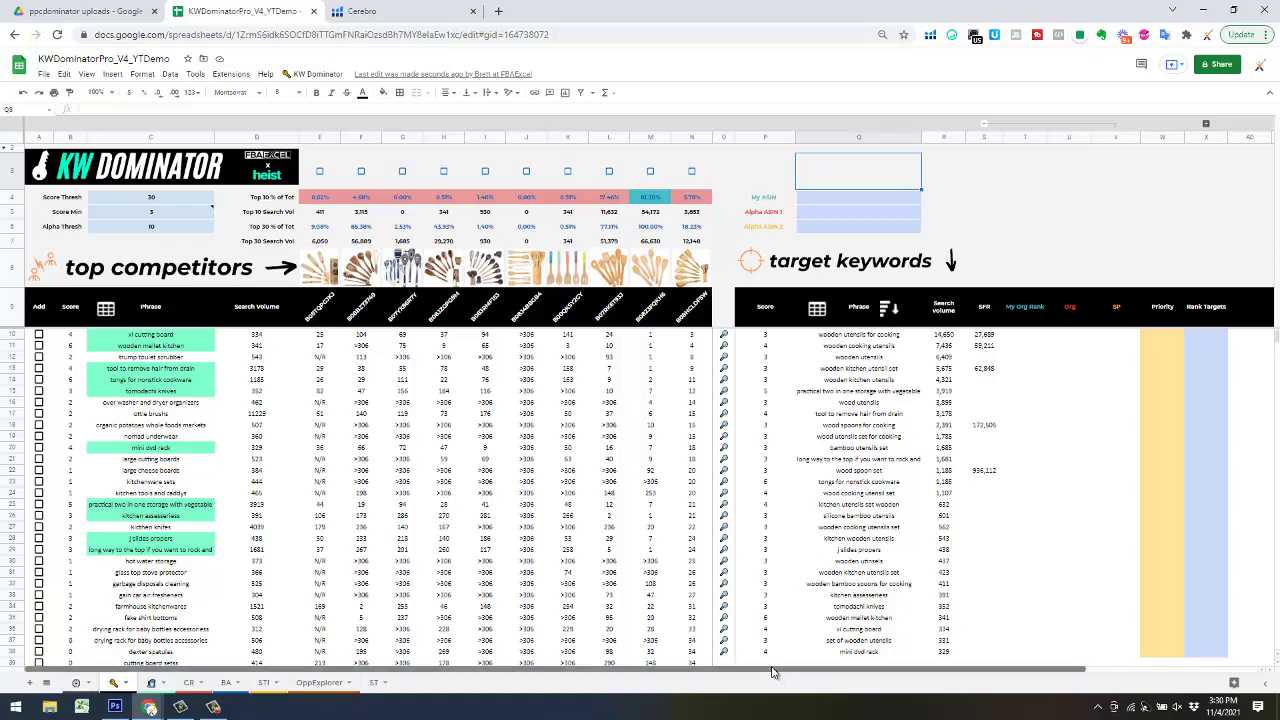
pyautogui.click(1077, 187)
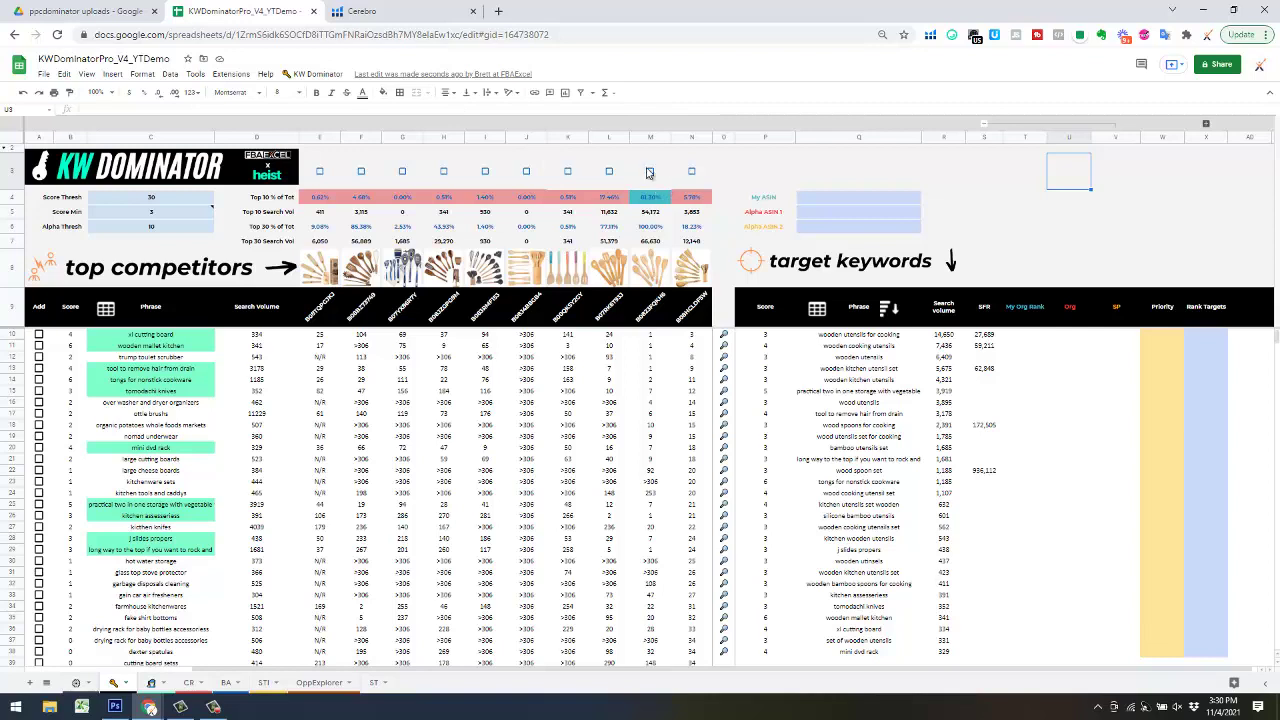
pyautogui.click(299, 74)
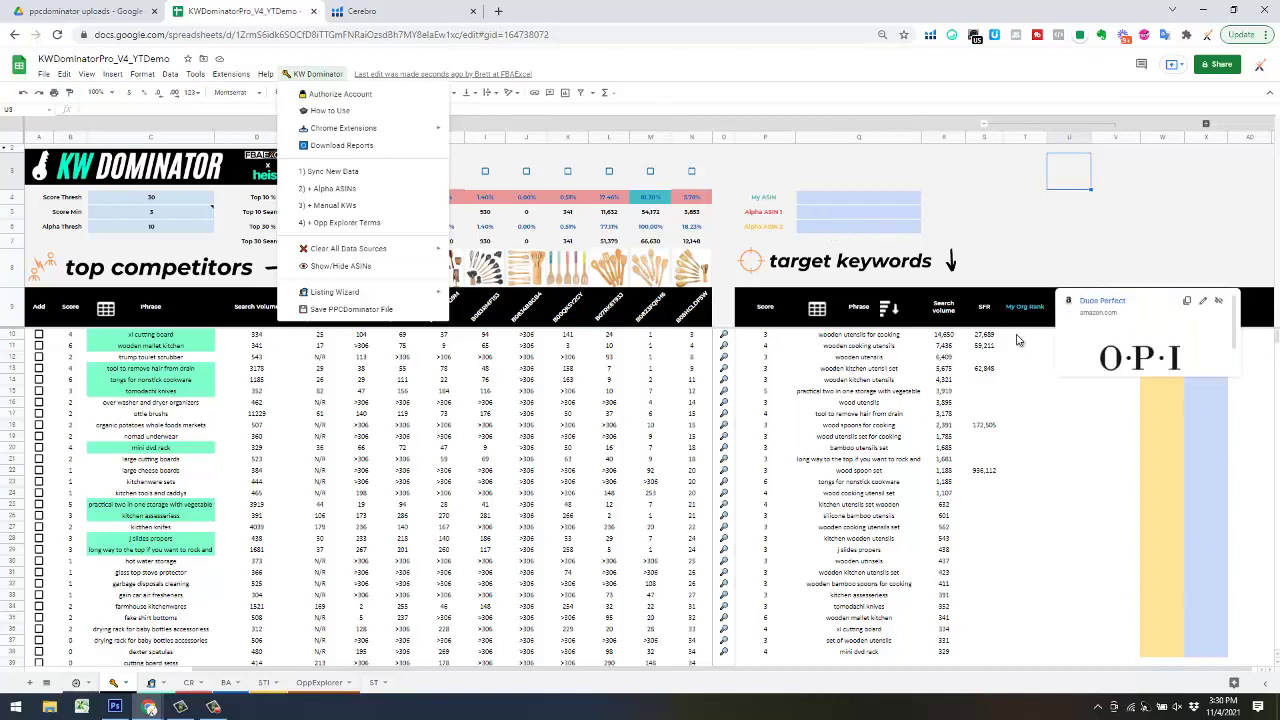
pyautogui.click(990, 184)
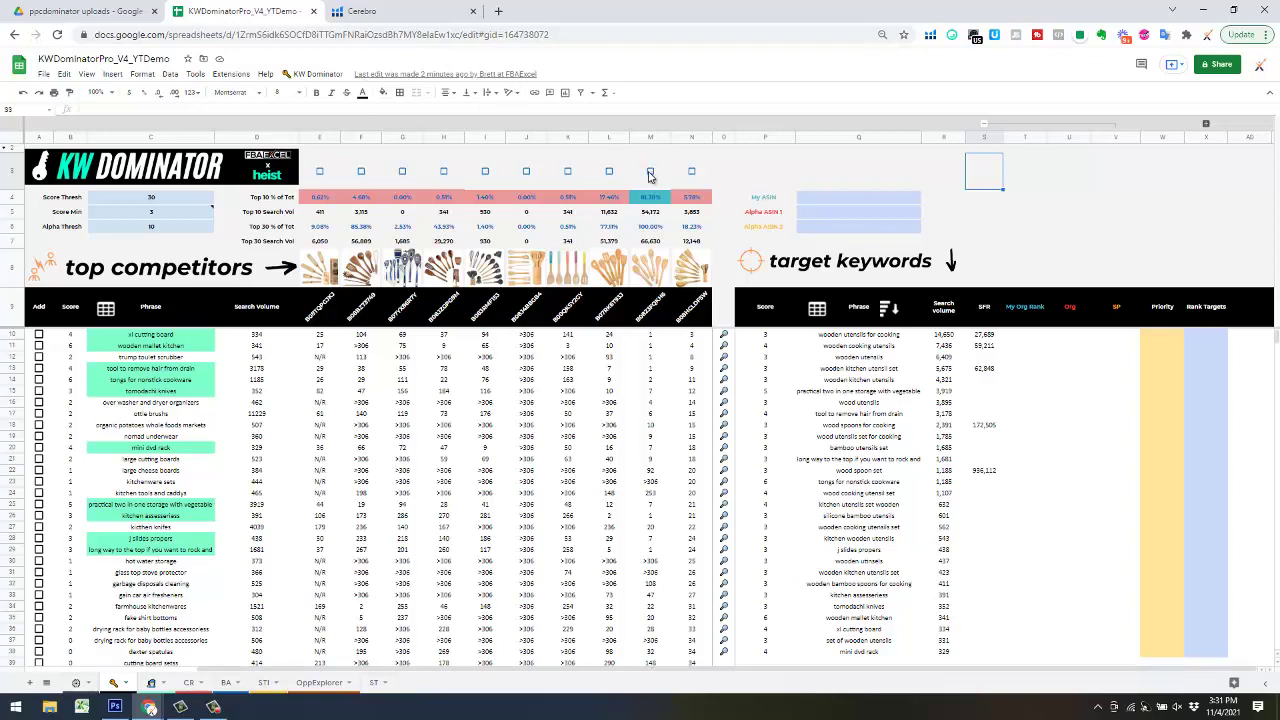
pyautogui.click(650, 172)
# - Run KW Dominator 2) + Alpha ASINs and confirm adding the Alpha ASIN keywords
pyautogui.click(318, 74)
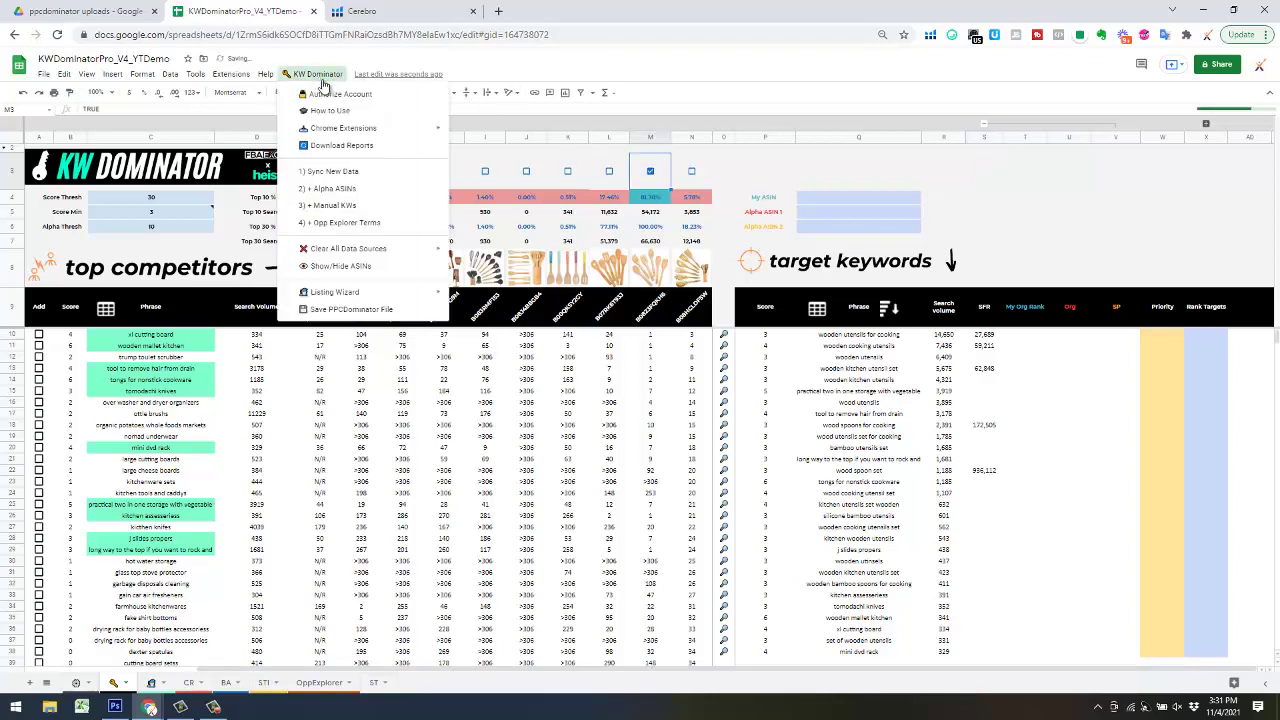
pyautogui.click(335, 189)
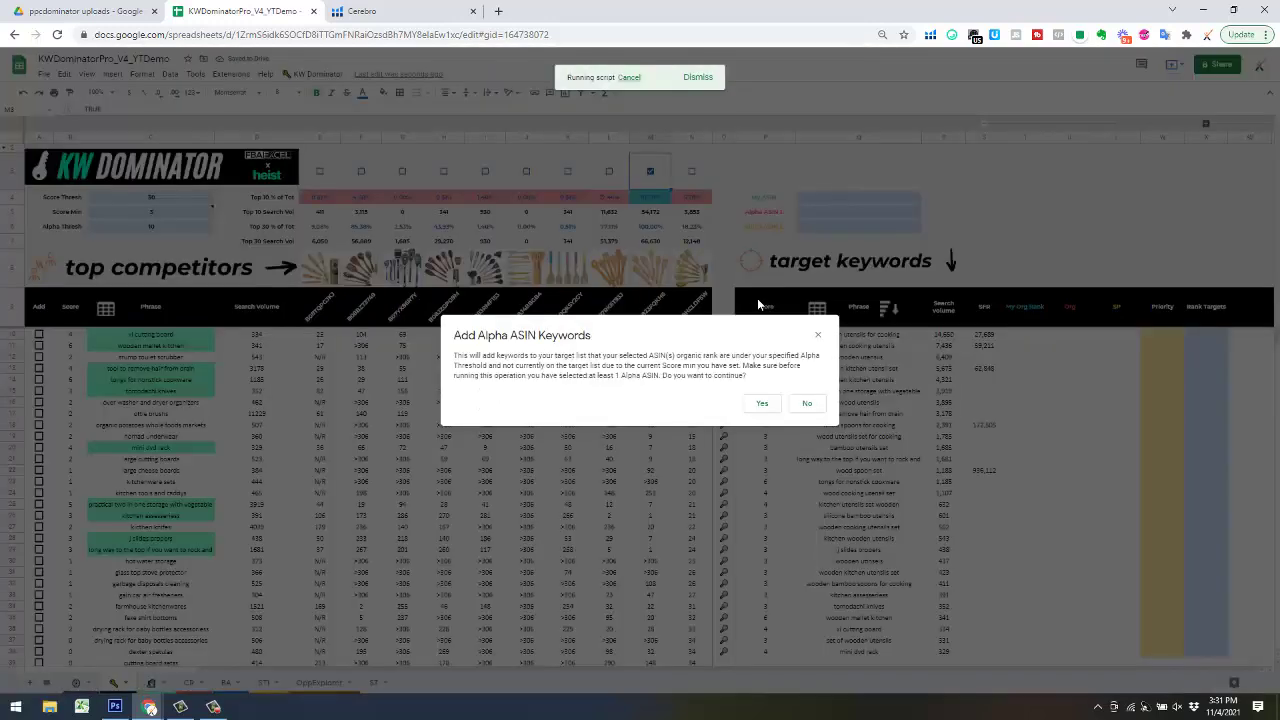
pyautogui.click(763, 403)
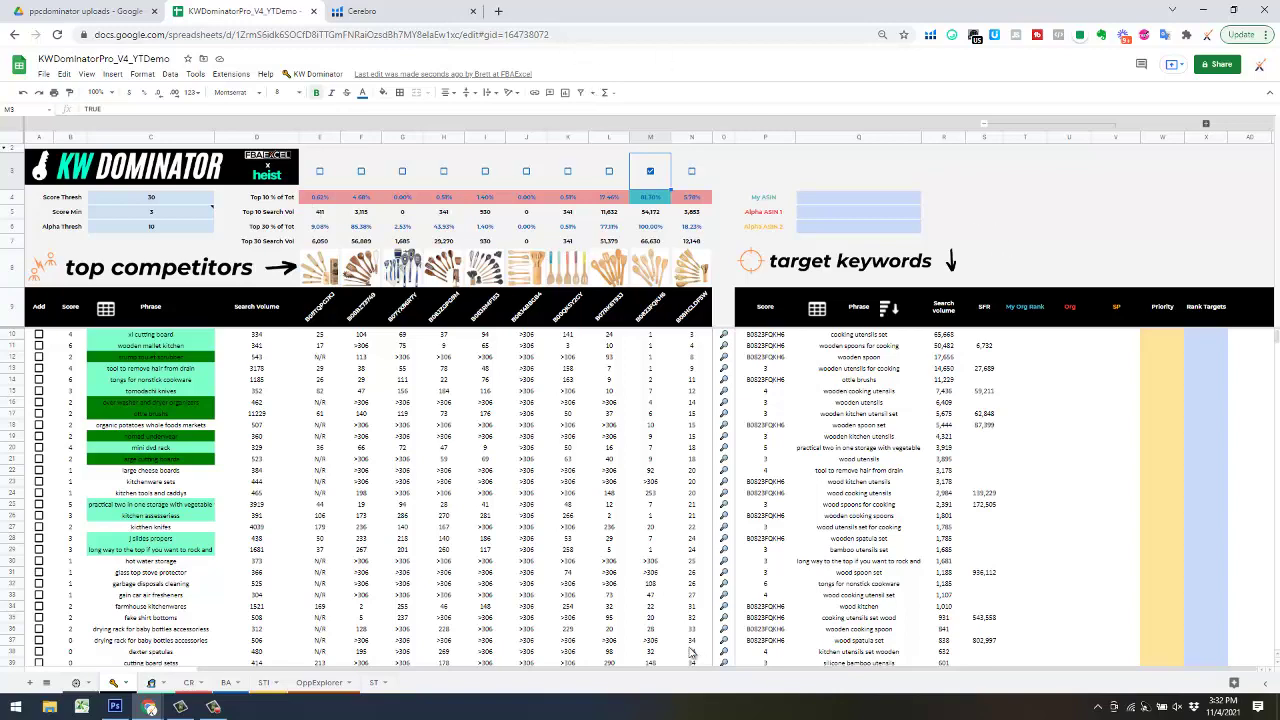
# - Set the sheet zoom to 90%
pyautogui.click(1075, 217)
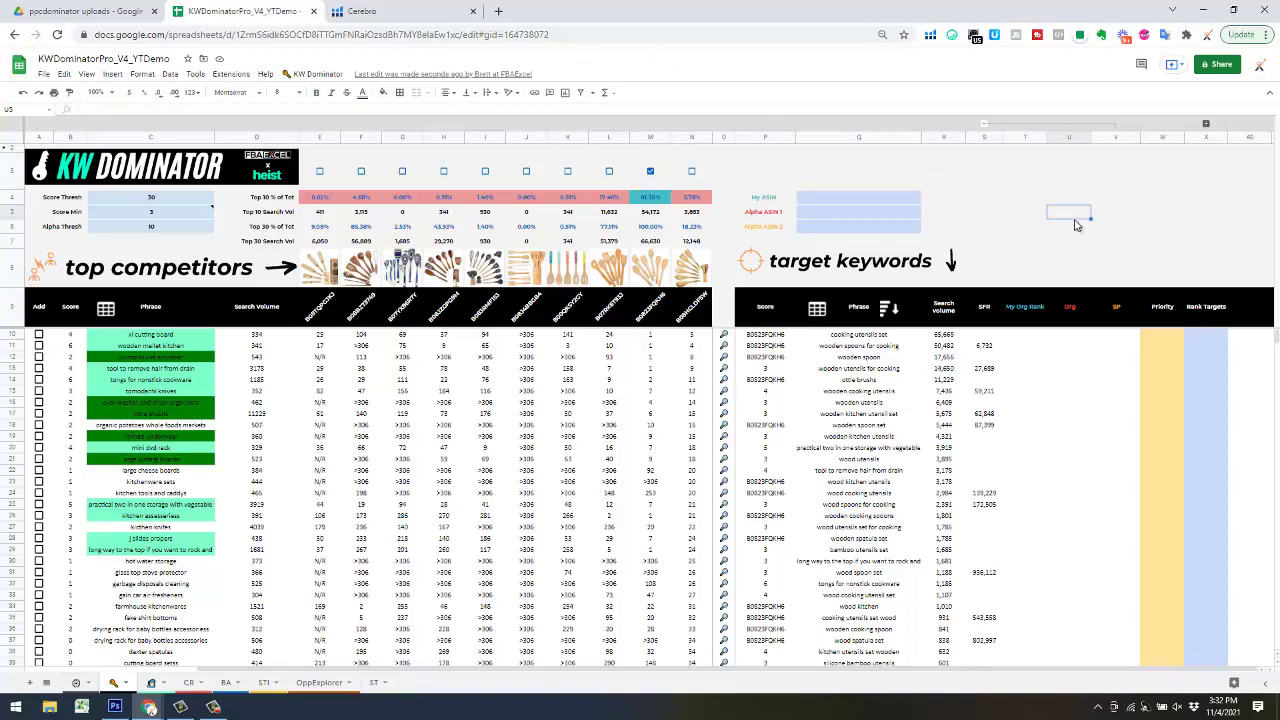
pyautogui.press('Right')
pyautogui.press('Right')
pyautogui.press('Right')
pyautogui.press('Right')
pyautogui.press('Right')
pyautogui.press('Right')
pyautogui.press('Right')
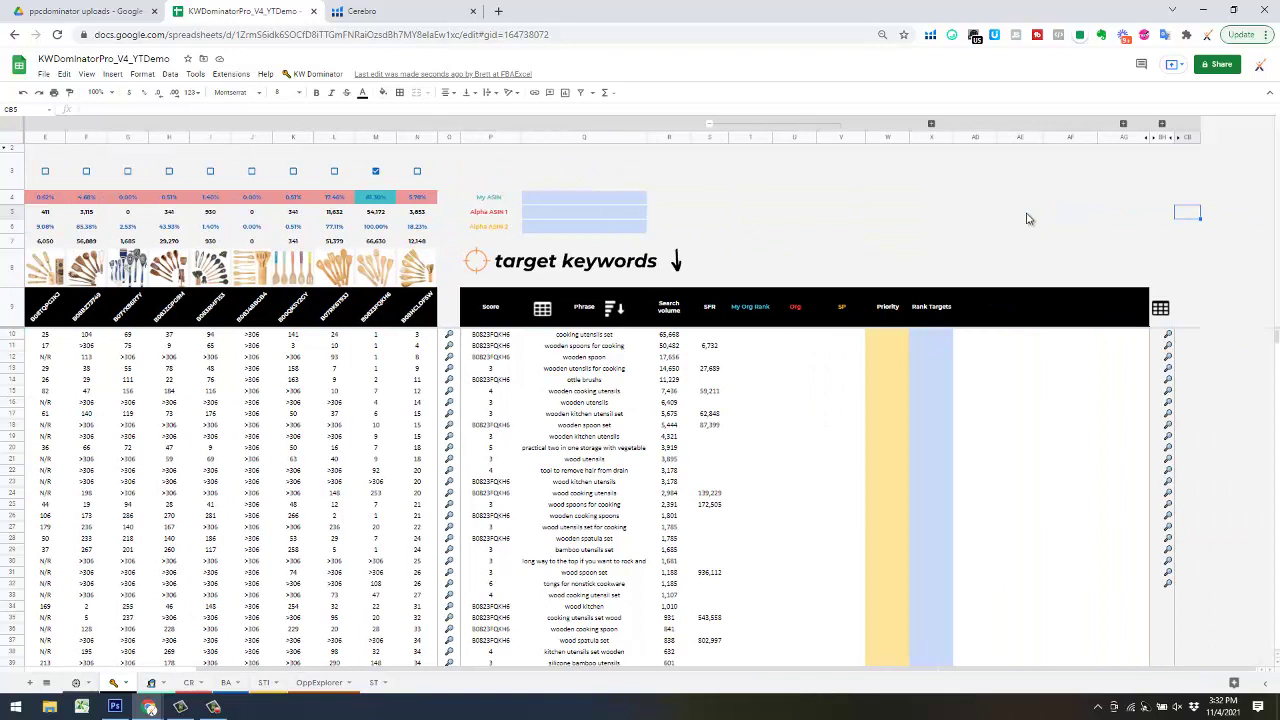
pyautogui.click(96, 92)
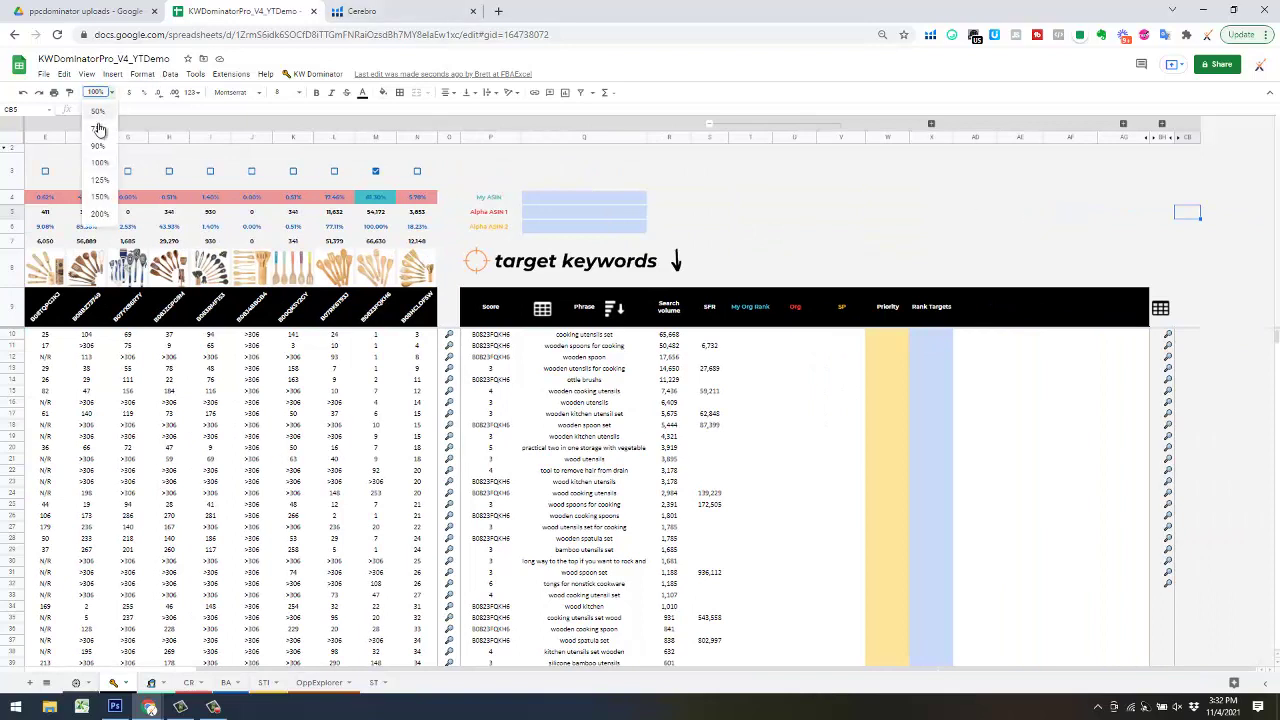
pyautogui.click(802, 186)
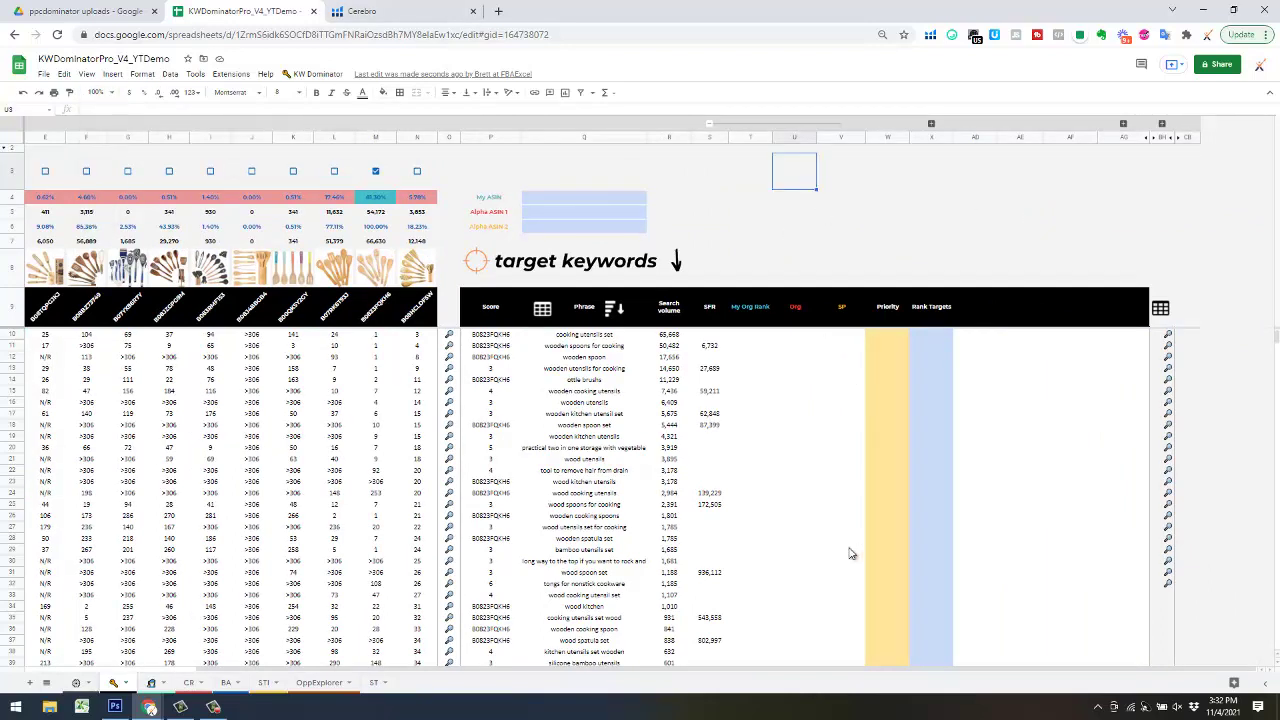
pyautogui.hscroll(-5, 837, 677)
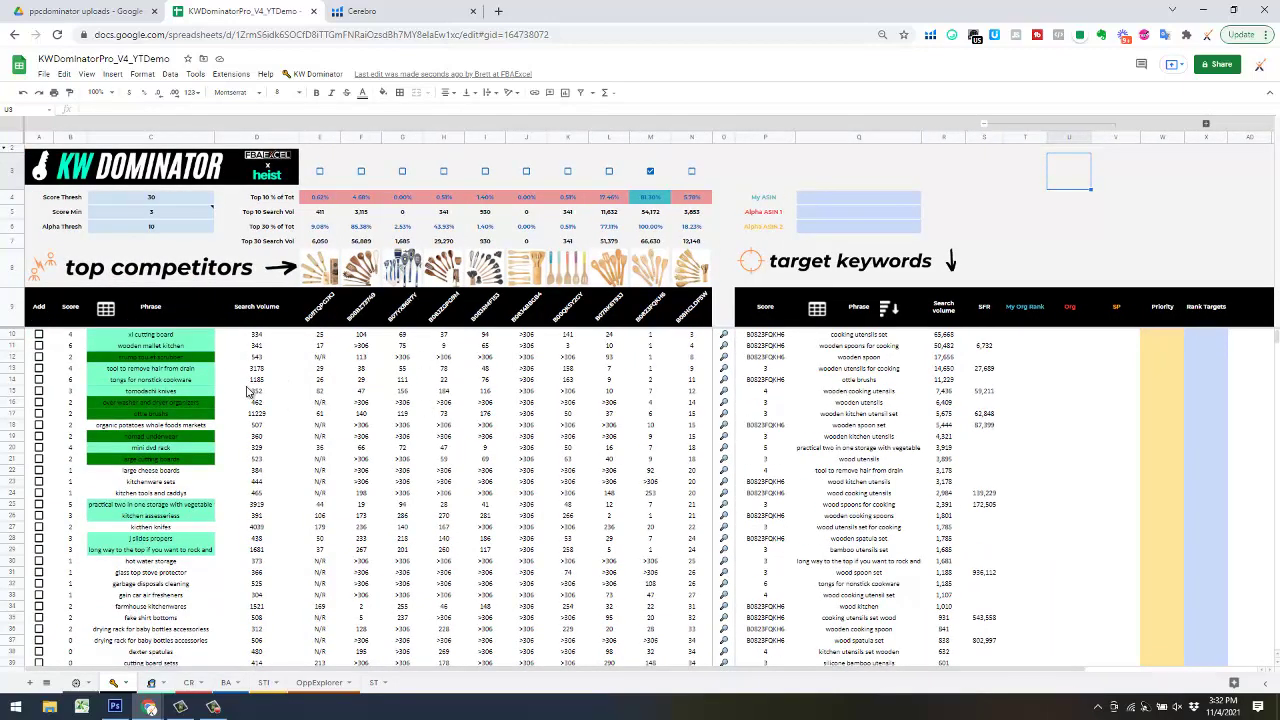
pyautogui.click(96, 92)
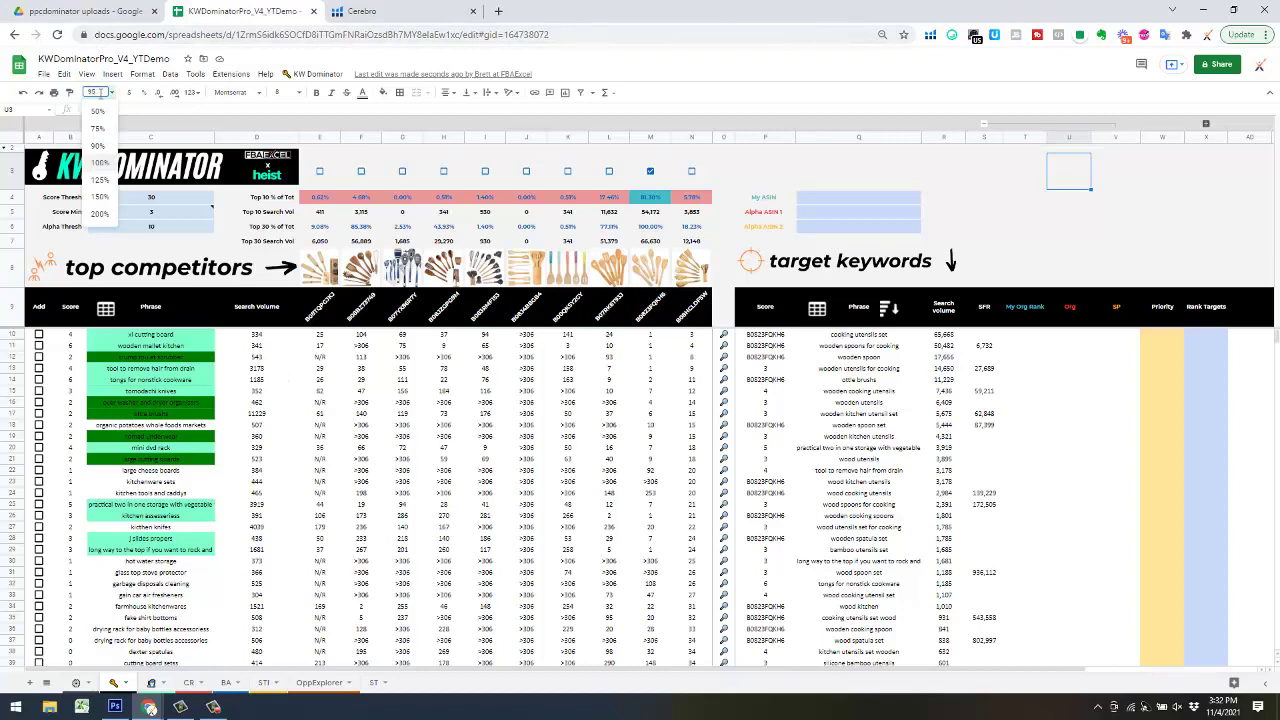
pyautogui.write('90')
pyautogui.press('Return')
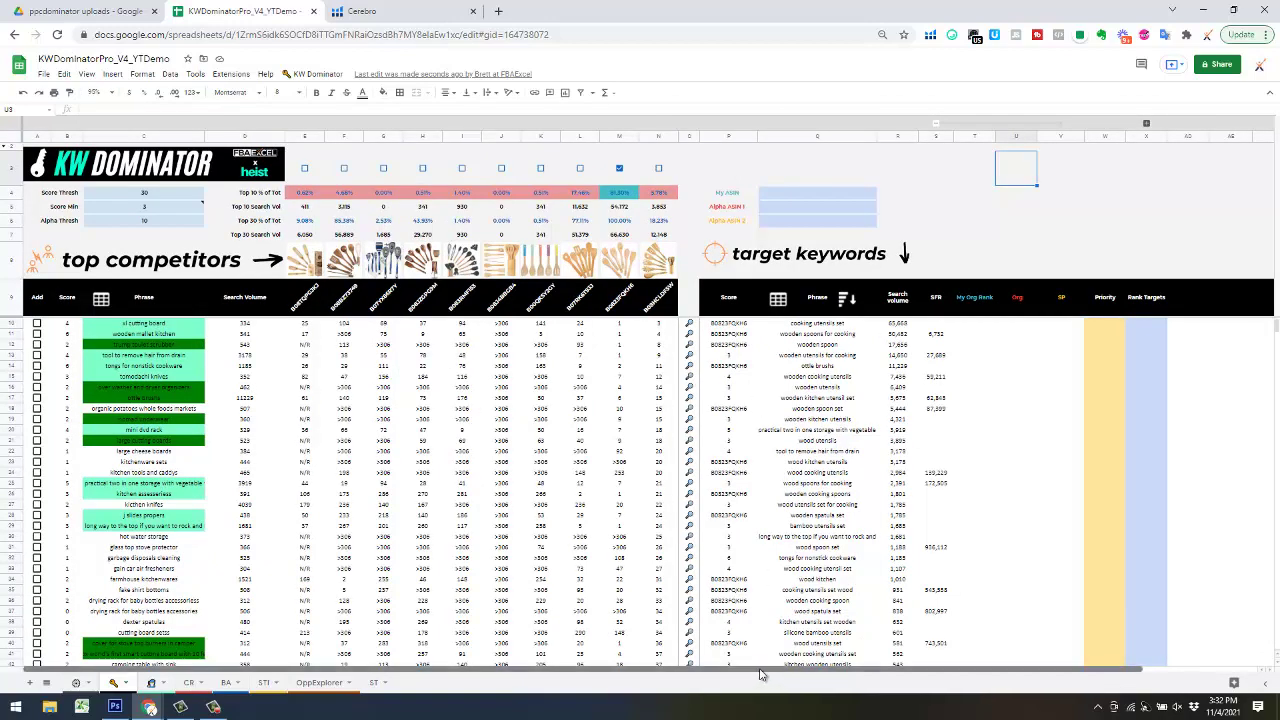
# - Scroll right and expand the hidden column group above column BH
pyautogui.hscroll(3, 973, 598)
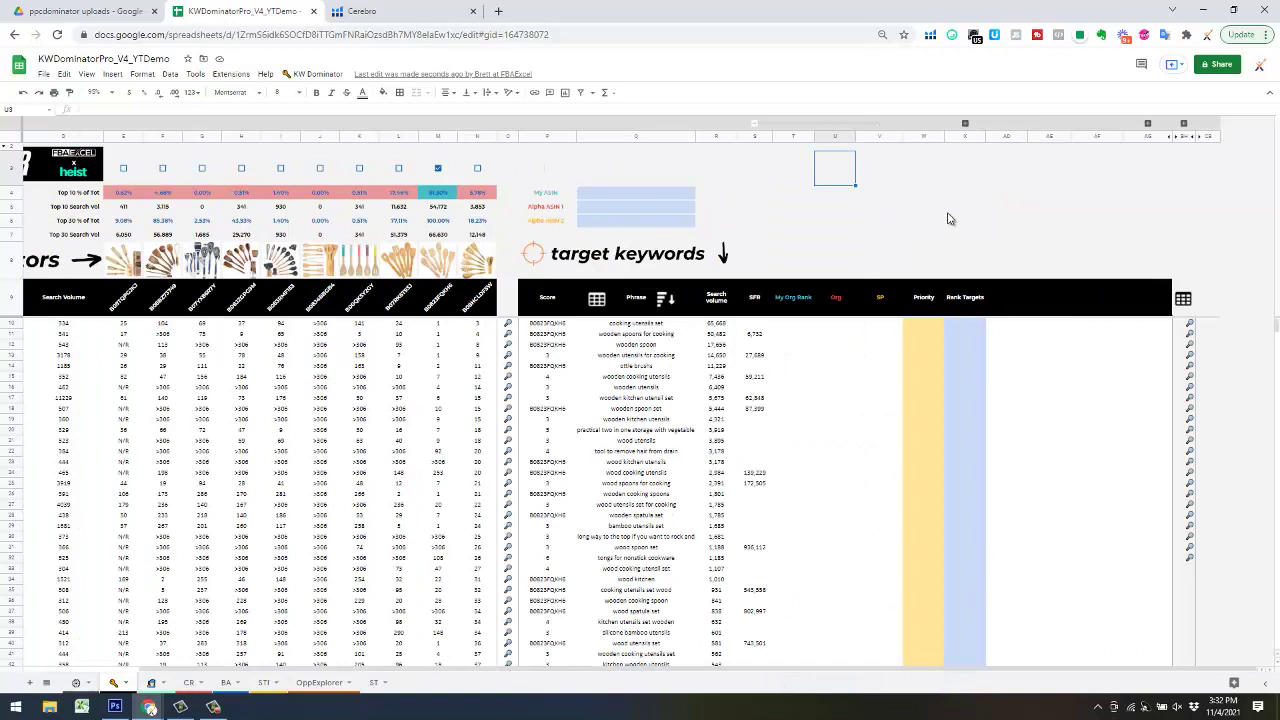
pyautogui.click(1182, 136)
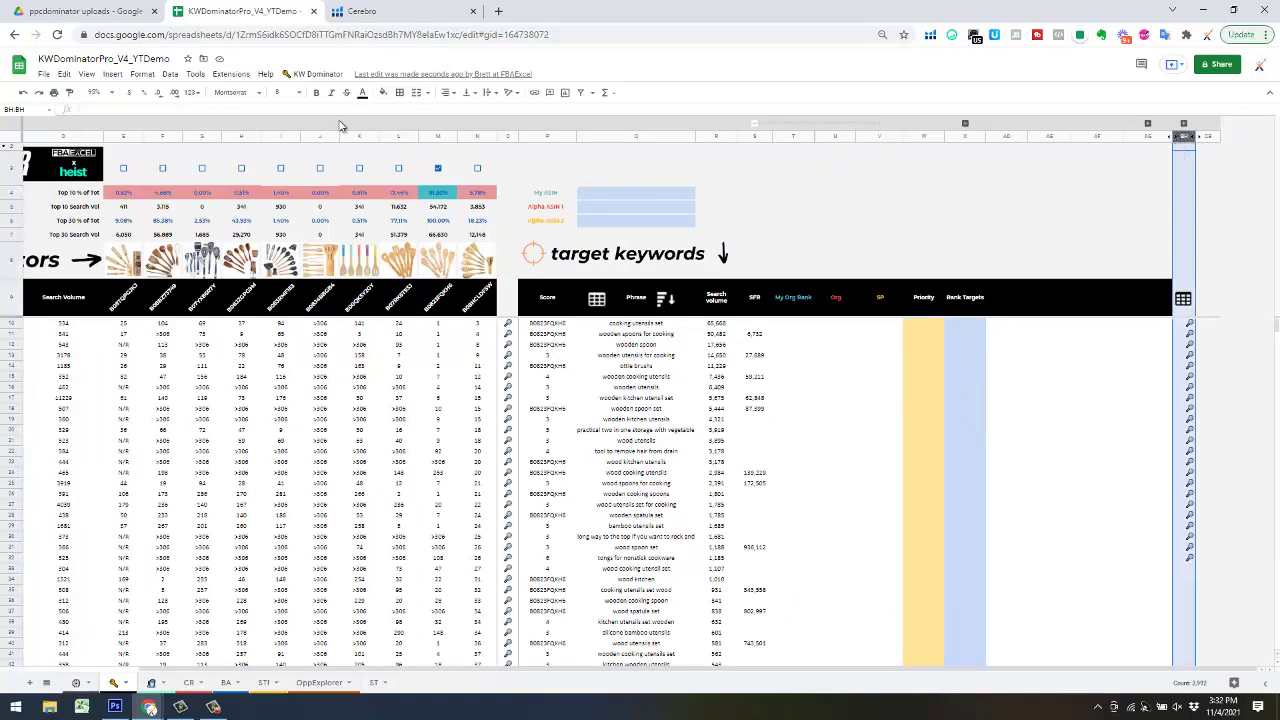
pyautogui.click(447, 92)
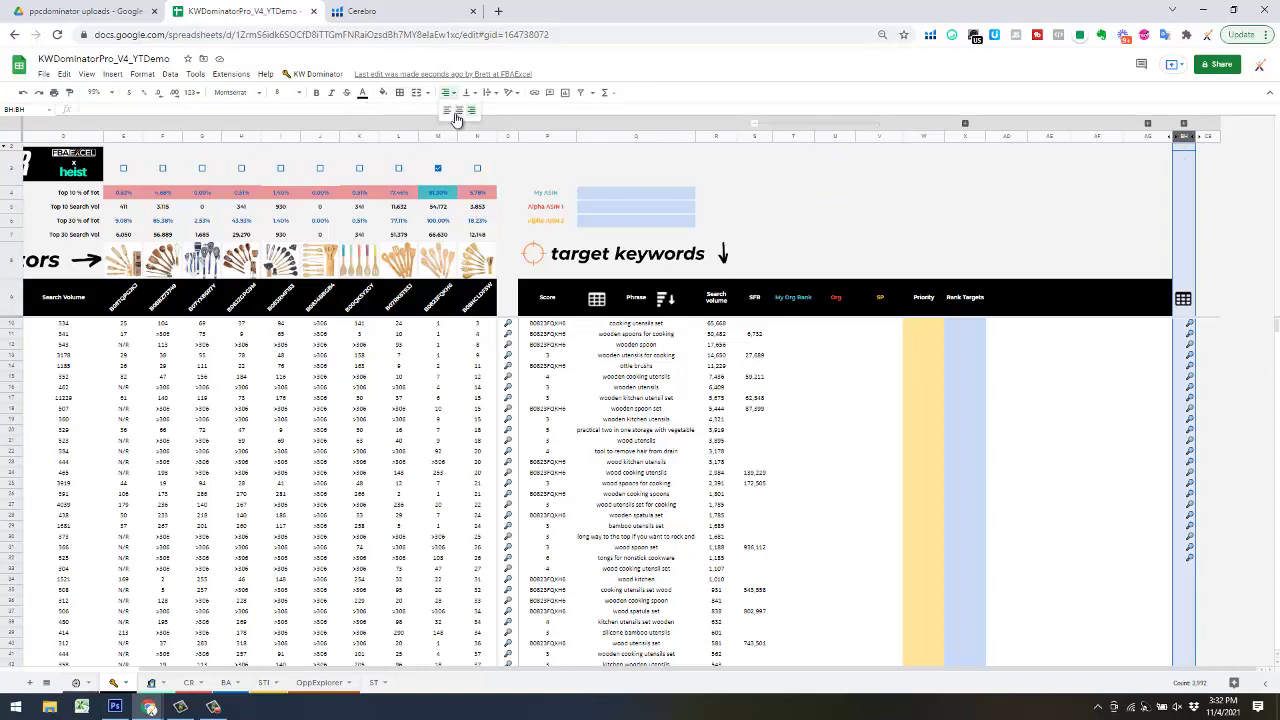
pyautogui.click(540, 147)
pyautogui.click(1117, 194)
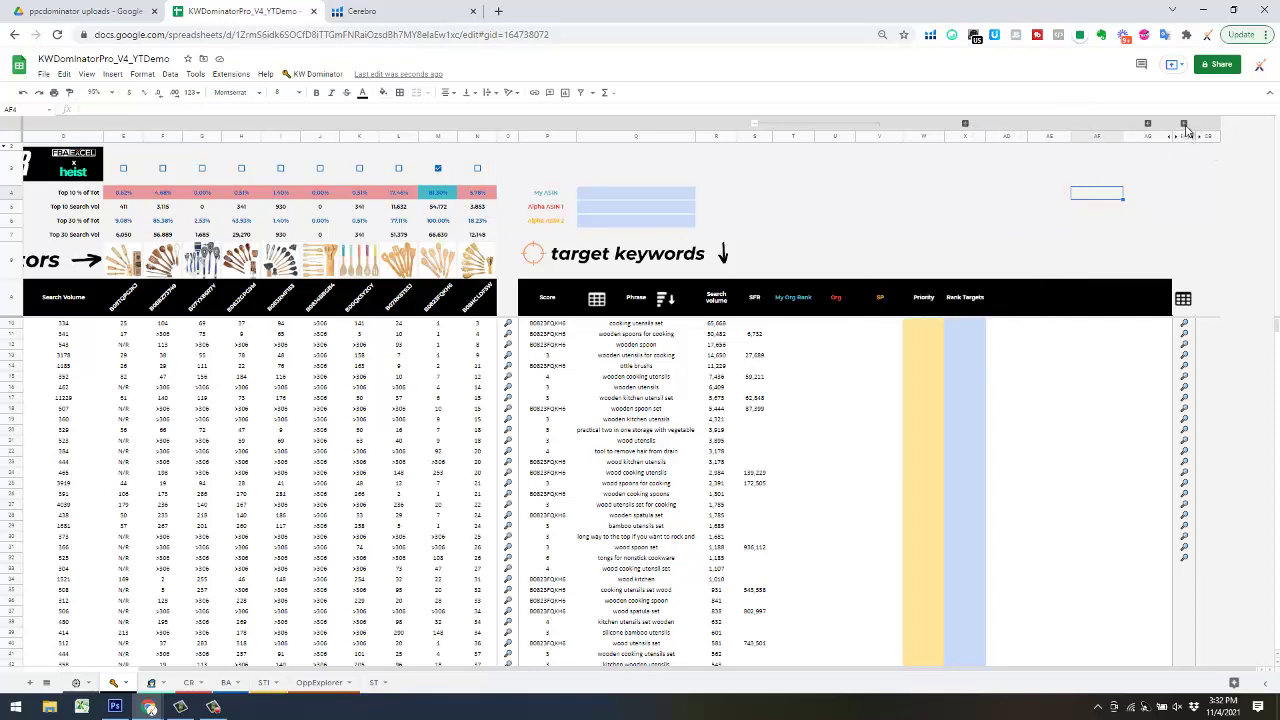
pyautogui.click(1183, 298)
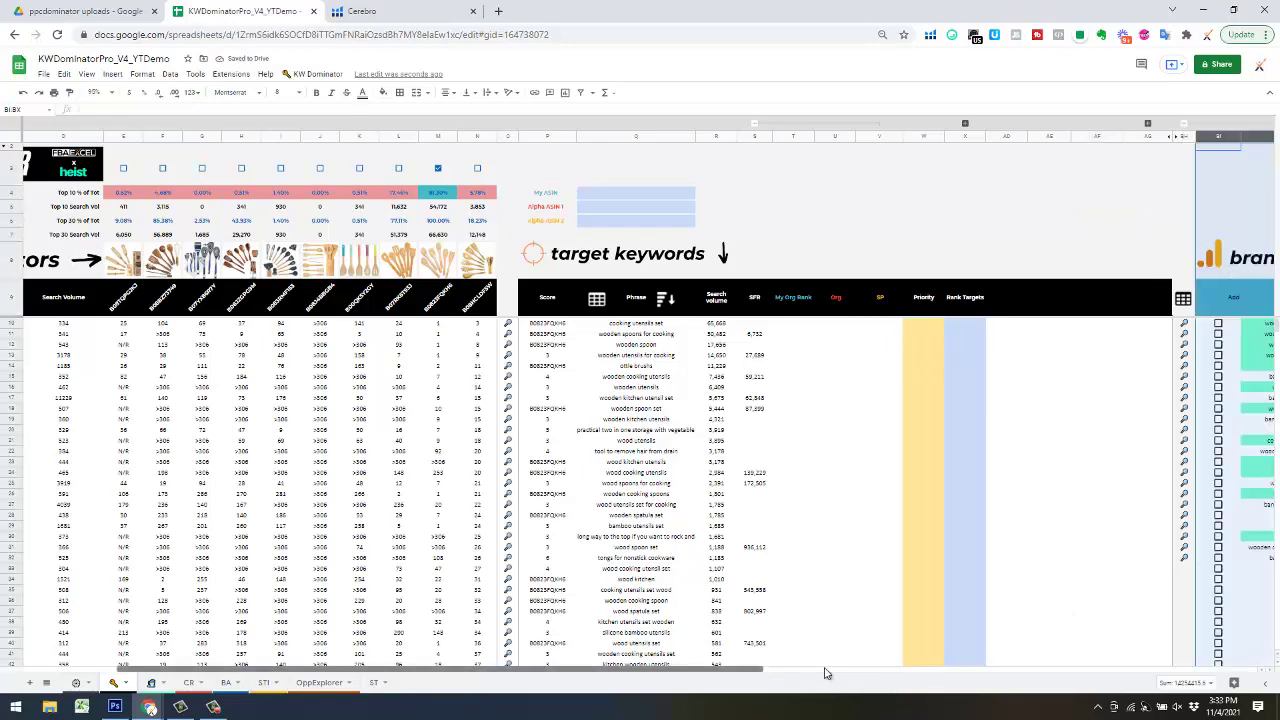
# - Scroll right to the brand analytics table and add filters to its headers
pyautogui.moveTo(764, 672); pyautogui.dragTo(934, 651)
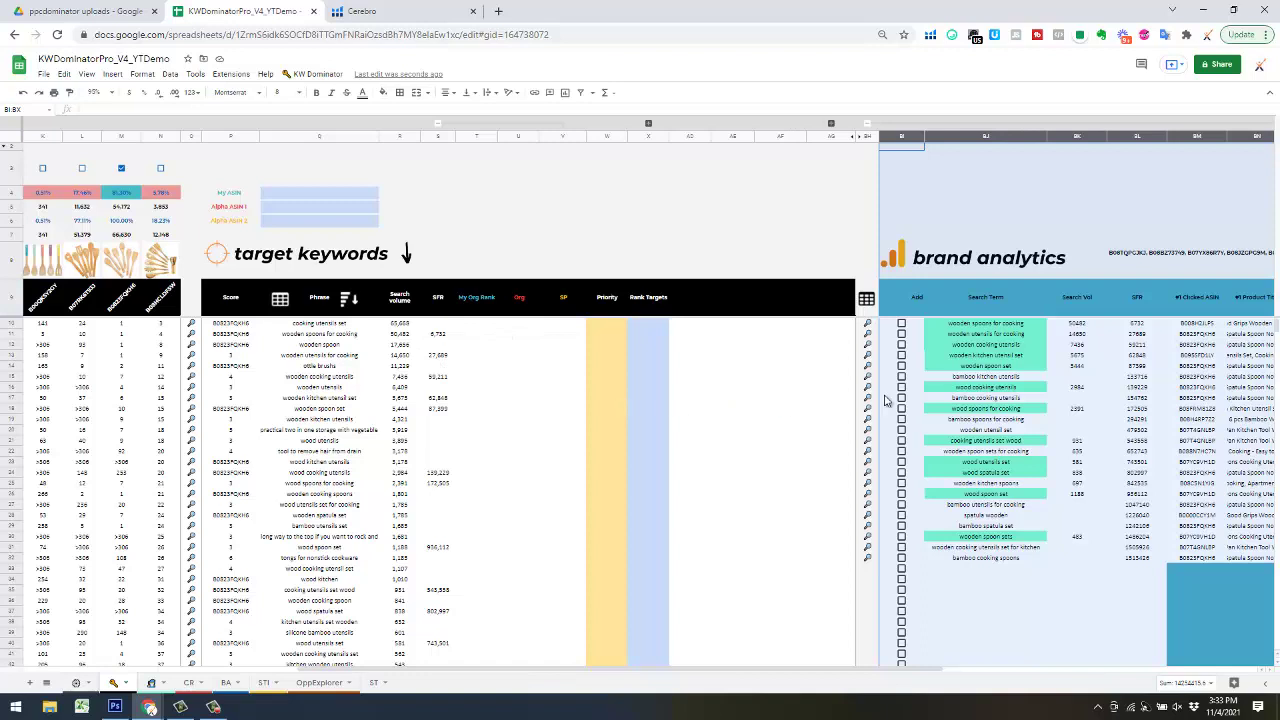
pyautogui.click(866, 298)
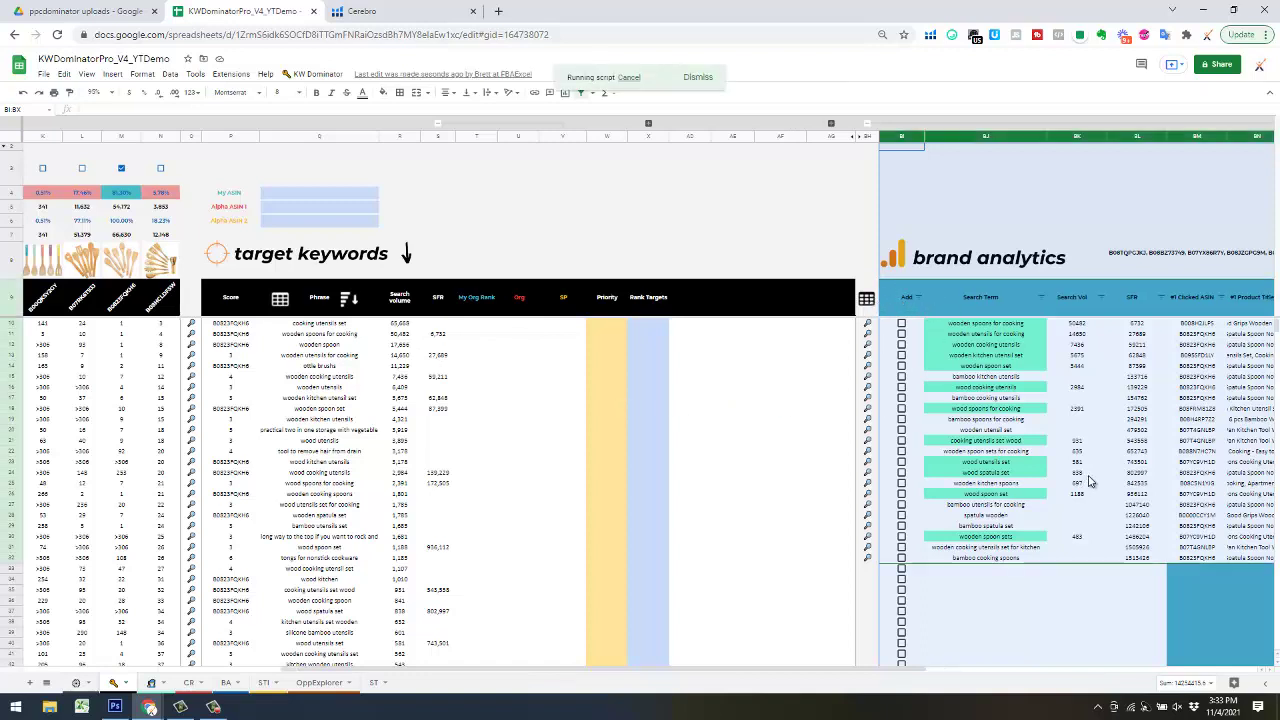
# - Sort the Search Term column by fill colour
pyautogui.click(1040, 298)
pyautogui.moveTo(1046, 357)
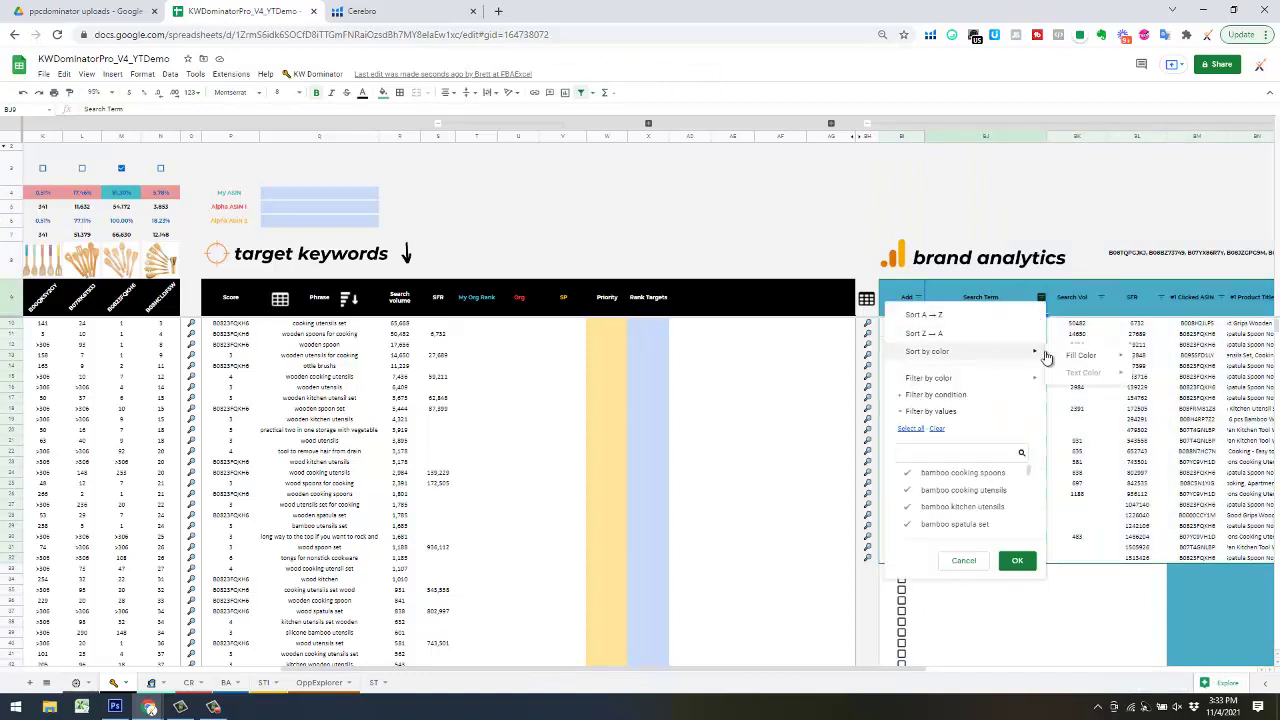
pyautogui.click(1150, 384)
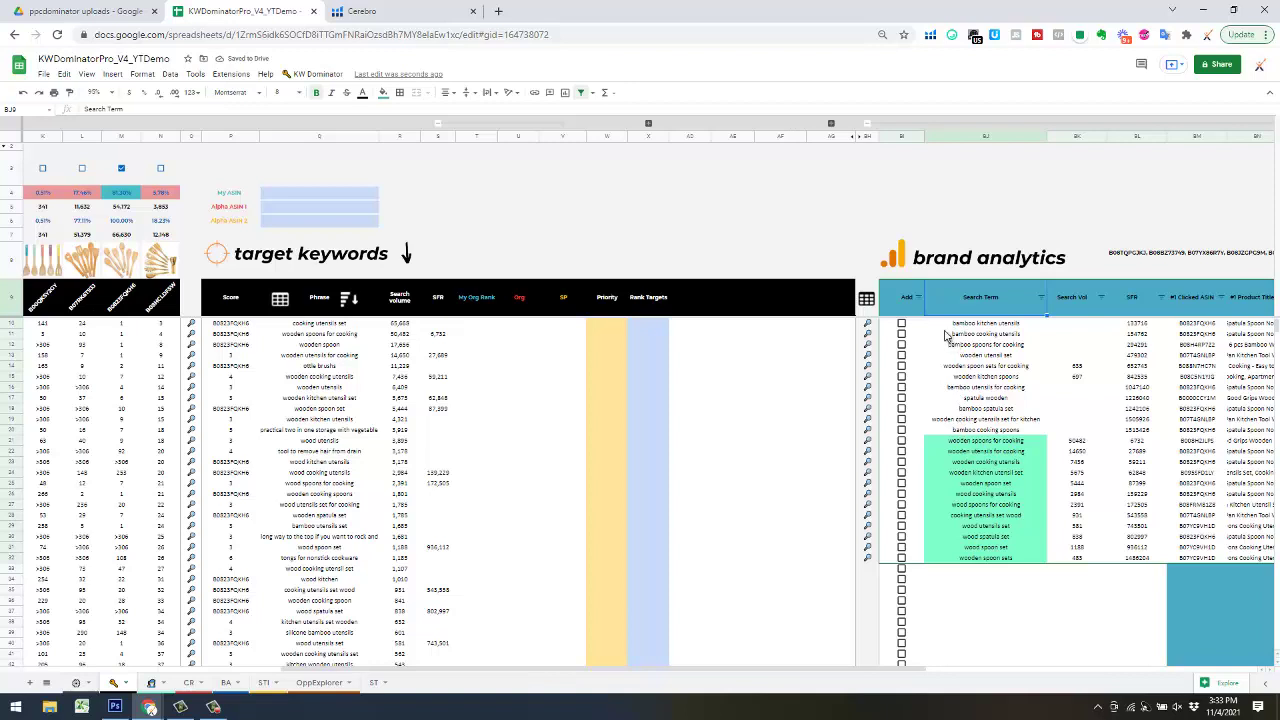
# - Tick Add for BI10 through BI20 and select the Amazon links in BH10:BH16
pyautogui.click(905, 326)
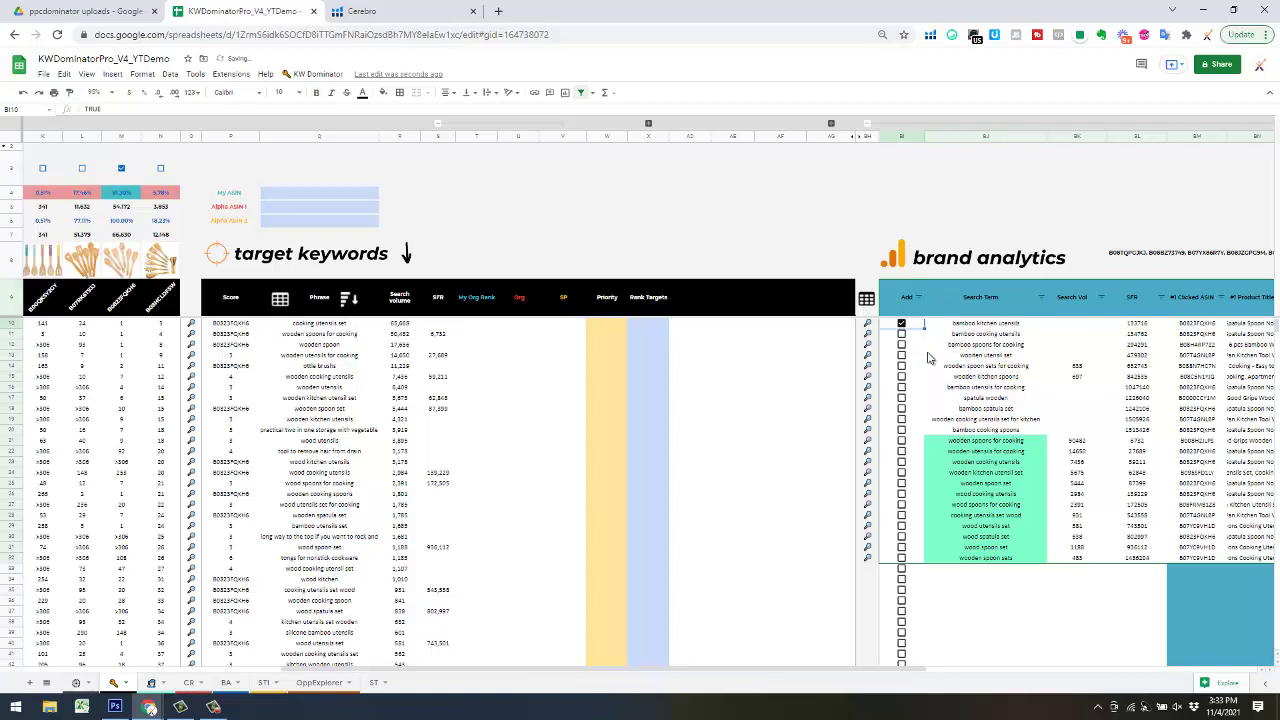
pyautogui.moveTo(924, 329); pyautogui.dragTo(942, 447)
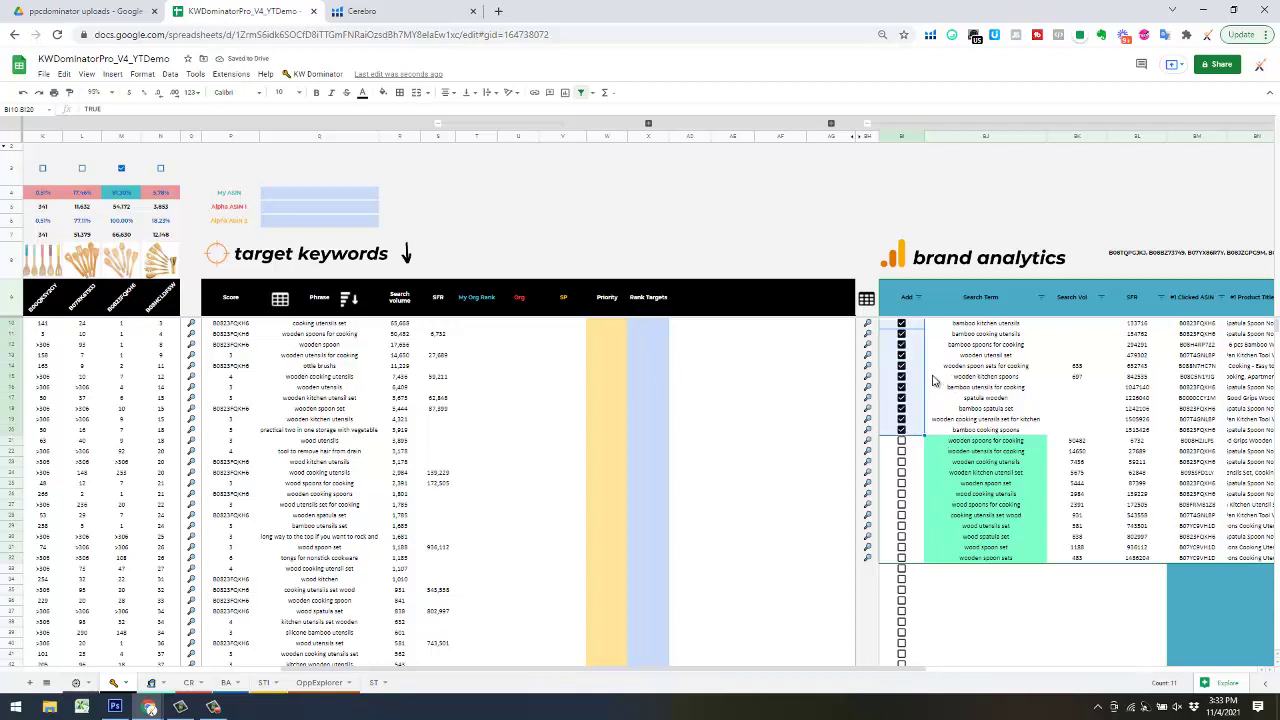
pyautogui.click(868, 325)
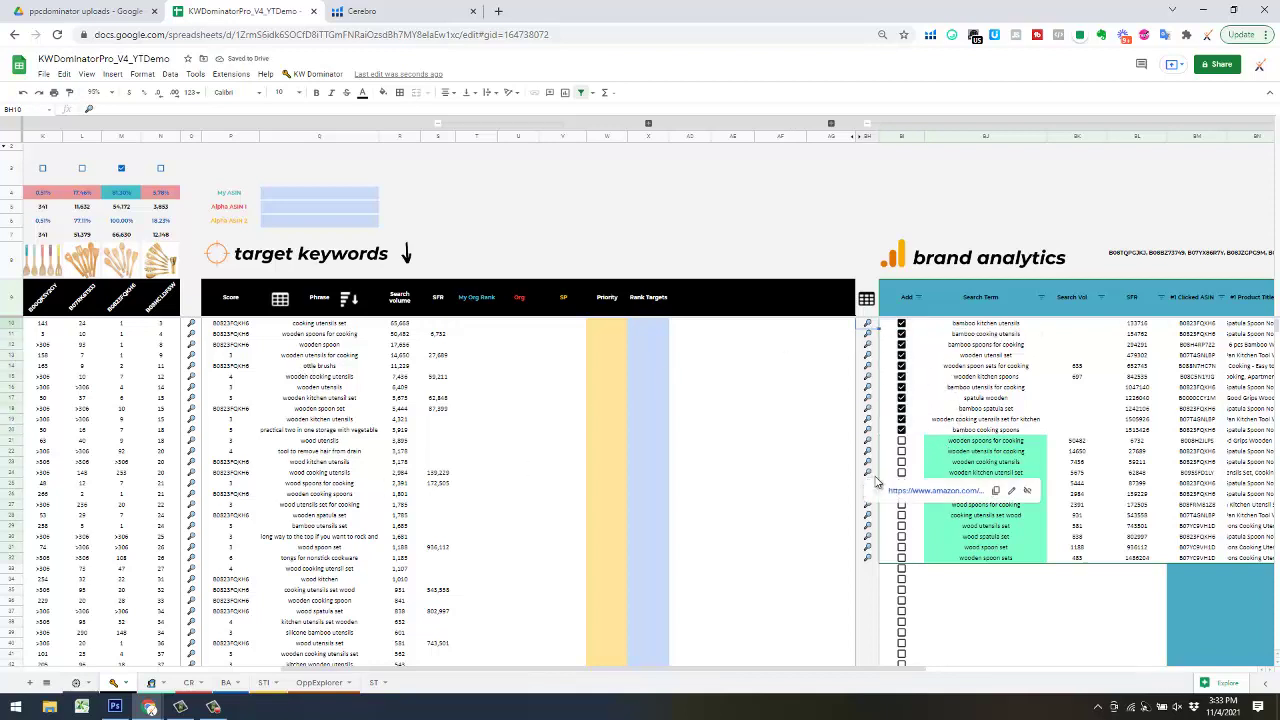
pyautogui.keyDown('shift'); pyautogui.click(873, 386); pyautogui.keyUp('shift')
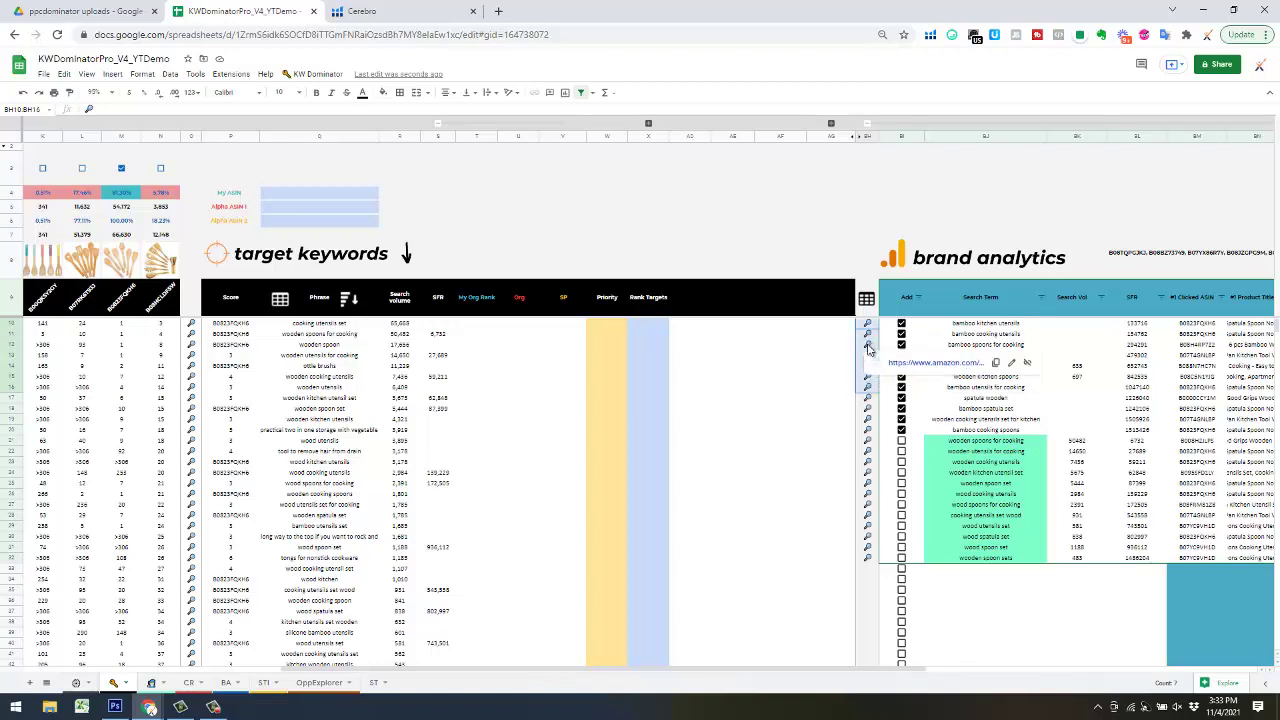
# - Open the seven BH10:BH16 Amazon links in tabs, then return to the sheet's column A
pyautogui.rightClick(870, 348)
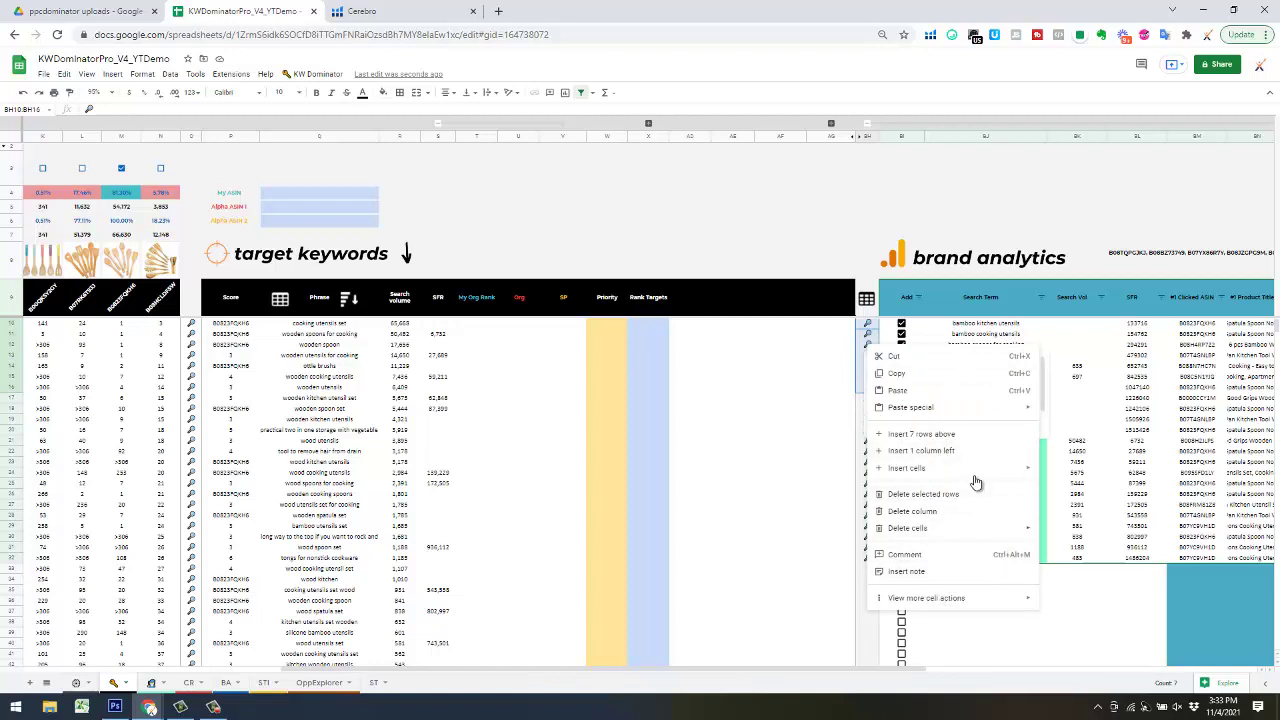
pyautogui.click(990, 268)
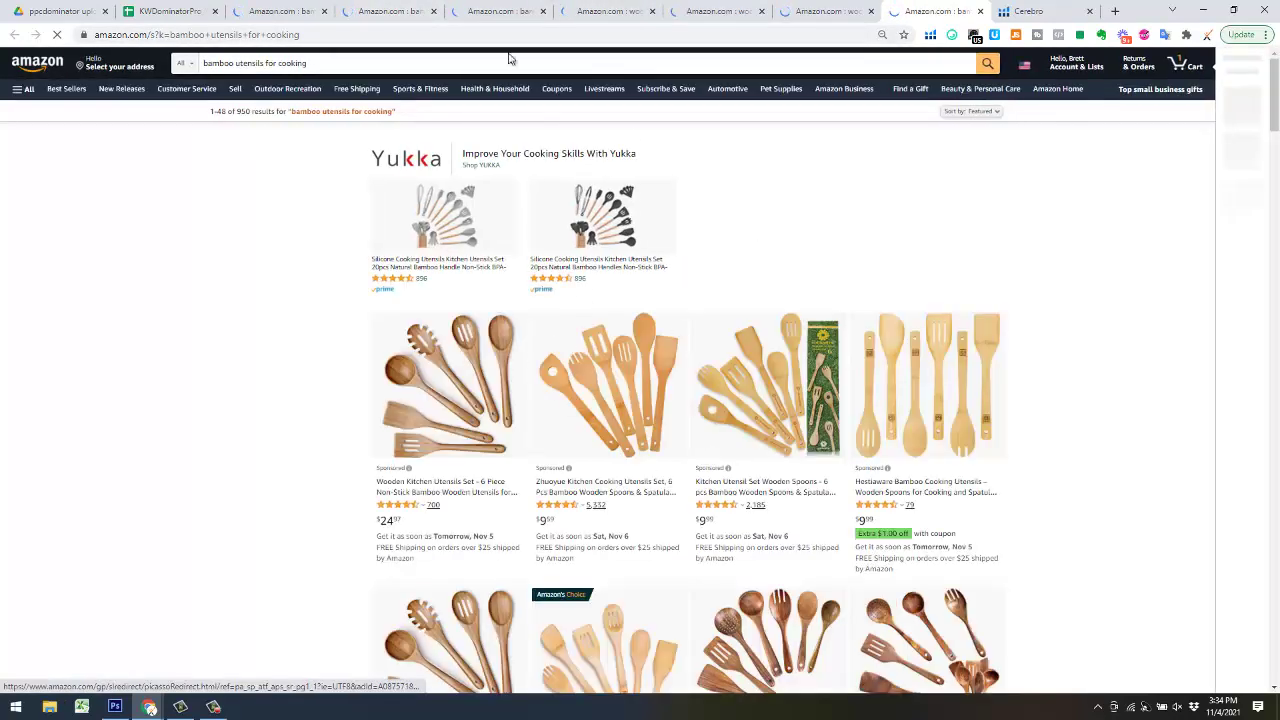
pyautogui.click(157, 13)
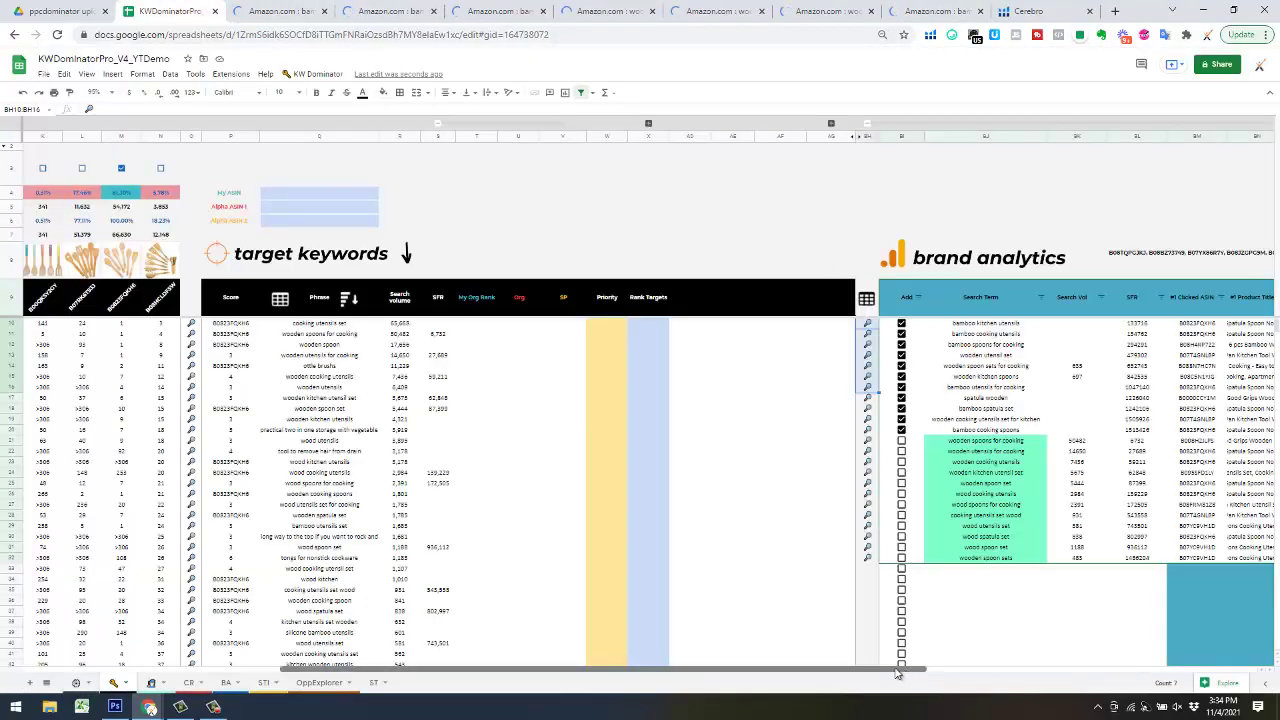
pyautogui.moveTo(914, 677); pyautogui.dragTo(512, 637)
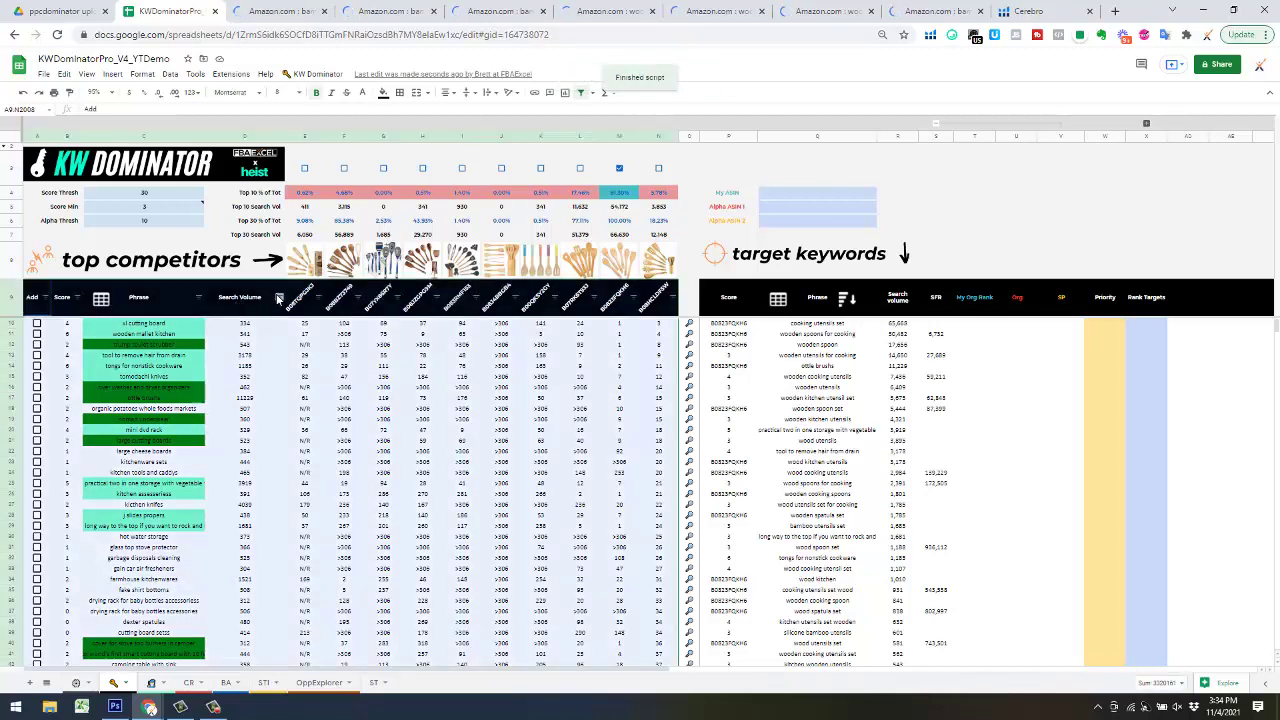
# - Sort keywords by Search Volume Z→A and tick Add for kitchen gadgets, utensils set, essentials, utensil holder
pyautogui.click(279, 298)
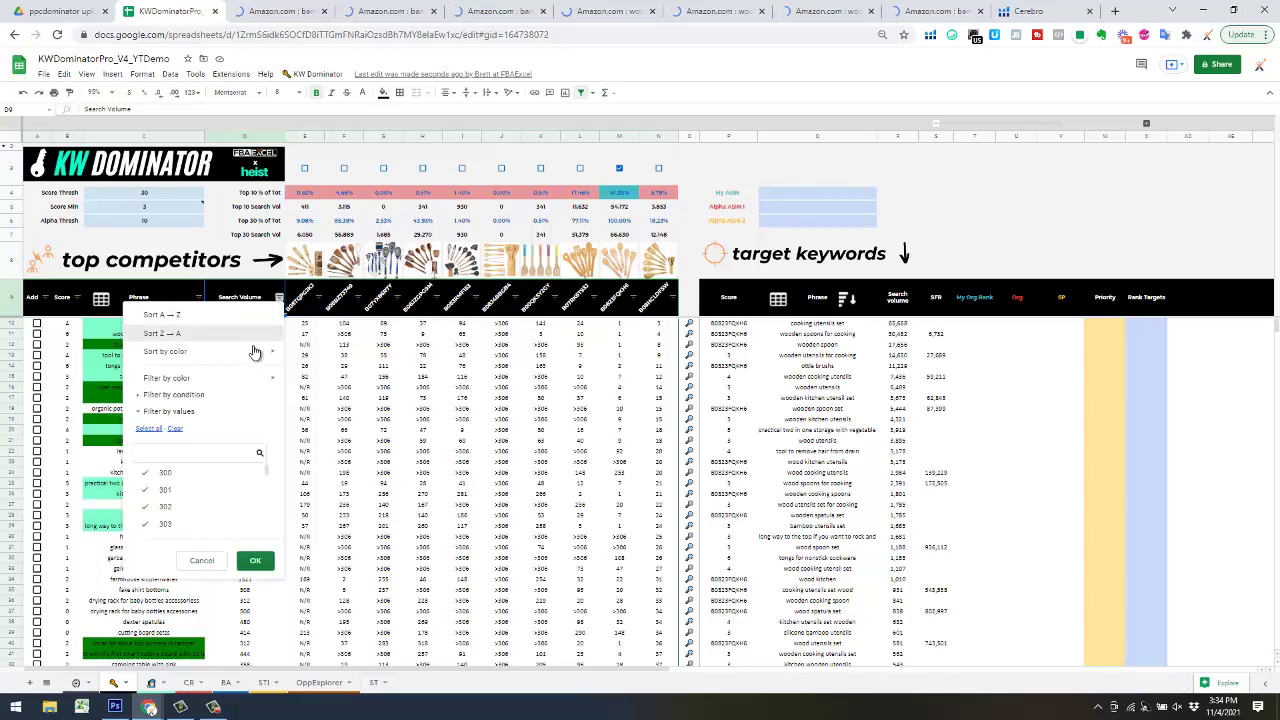
pyautogui.press('Return')
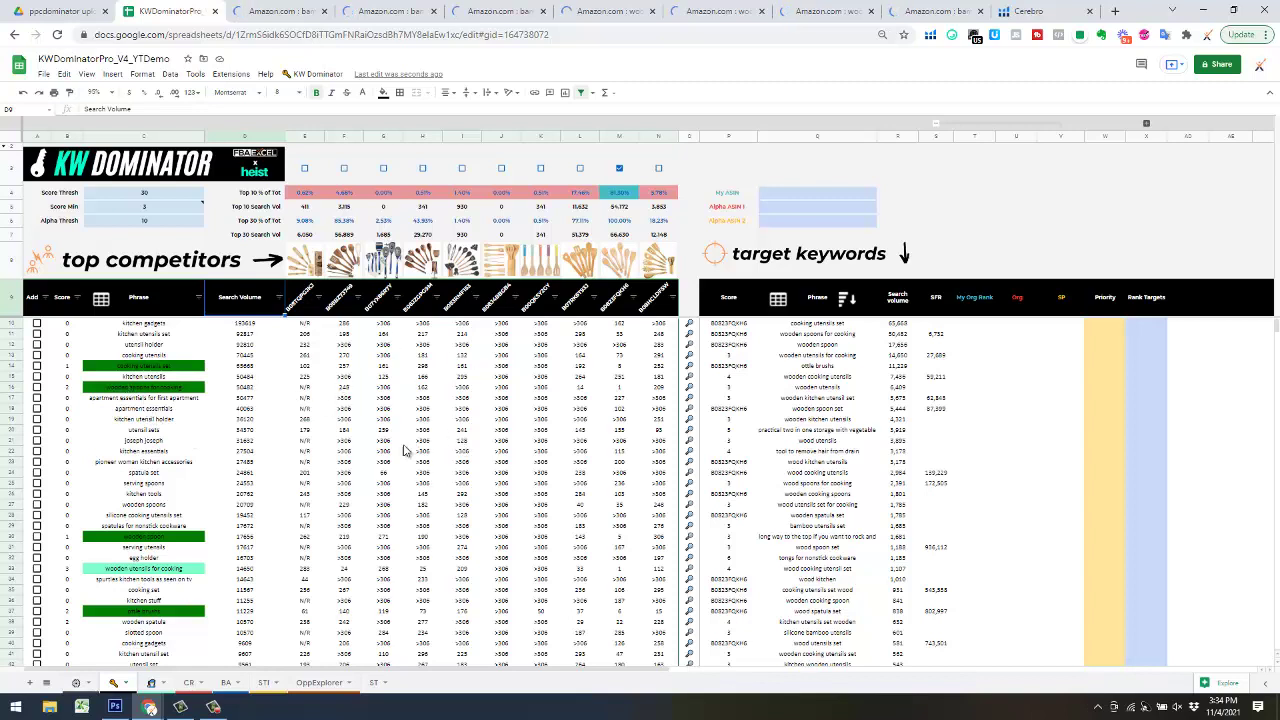
pyautogui.click(37, 323)
pyautogui.click(37, 333)
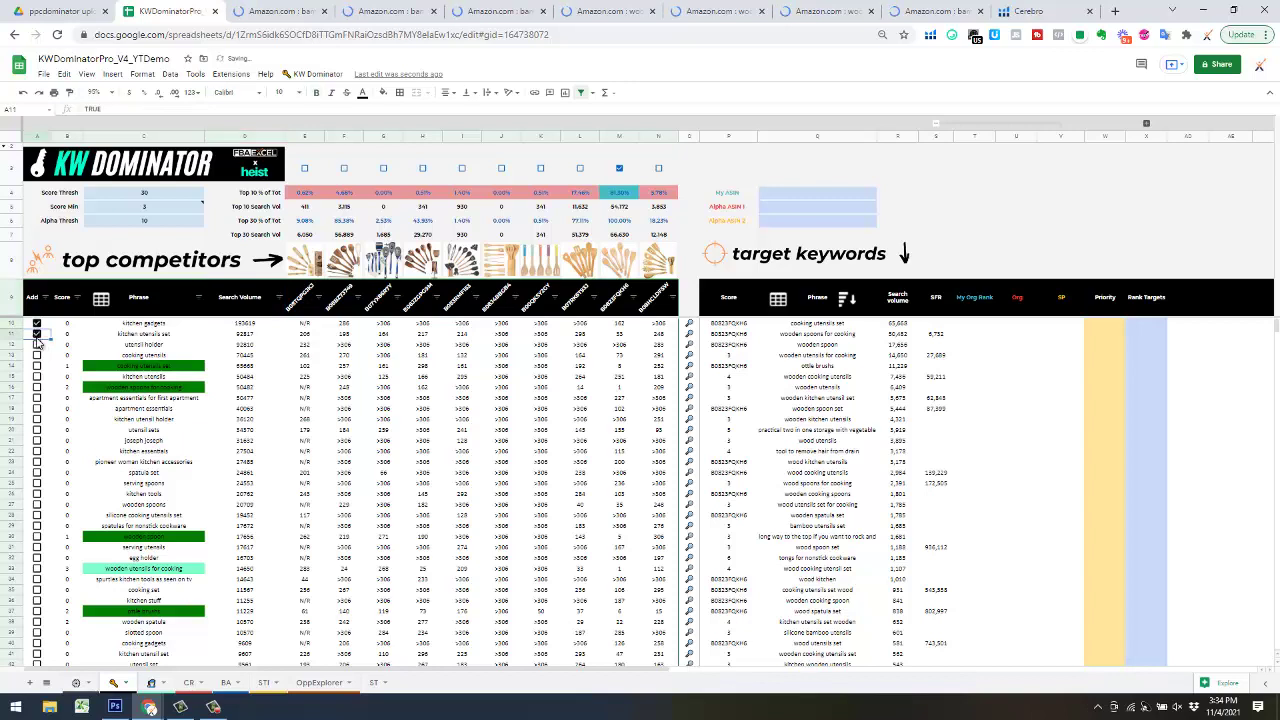
pyautogui.click(37, 451)
pyautogui.click(37, 419)
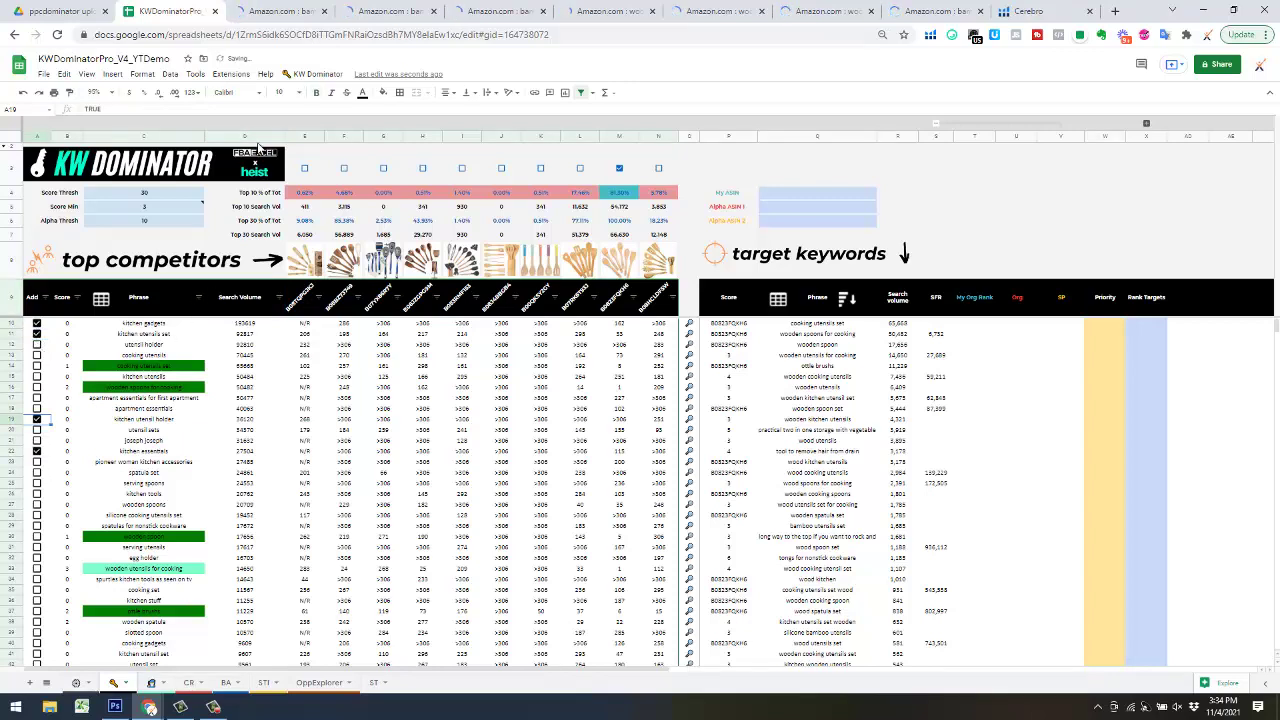
# - Run KW Dominator's 3) + Manual KWs to add the ticked keywords, then review the brand analytics table
pyautogui.click(316, 74)
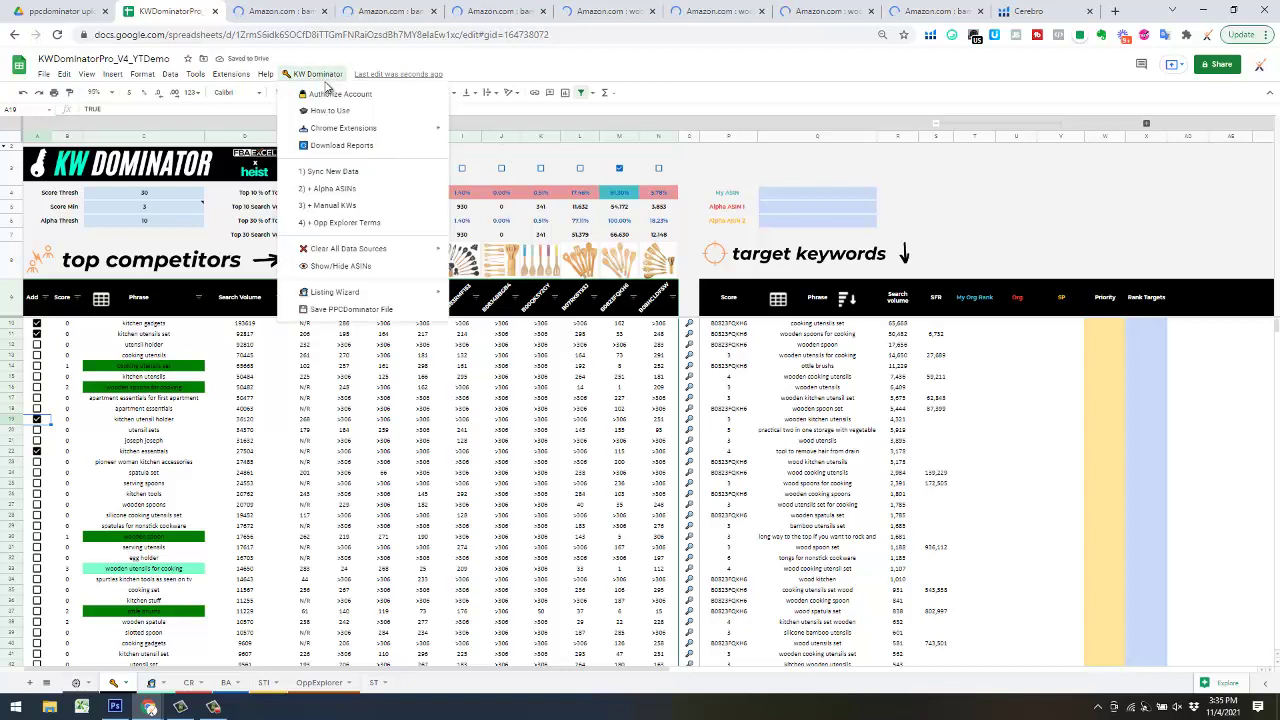
pyautogui.click(330, 206)
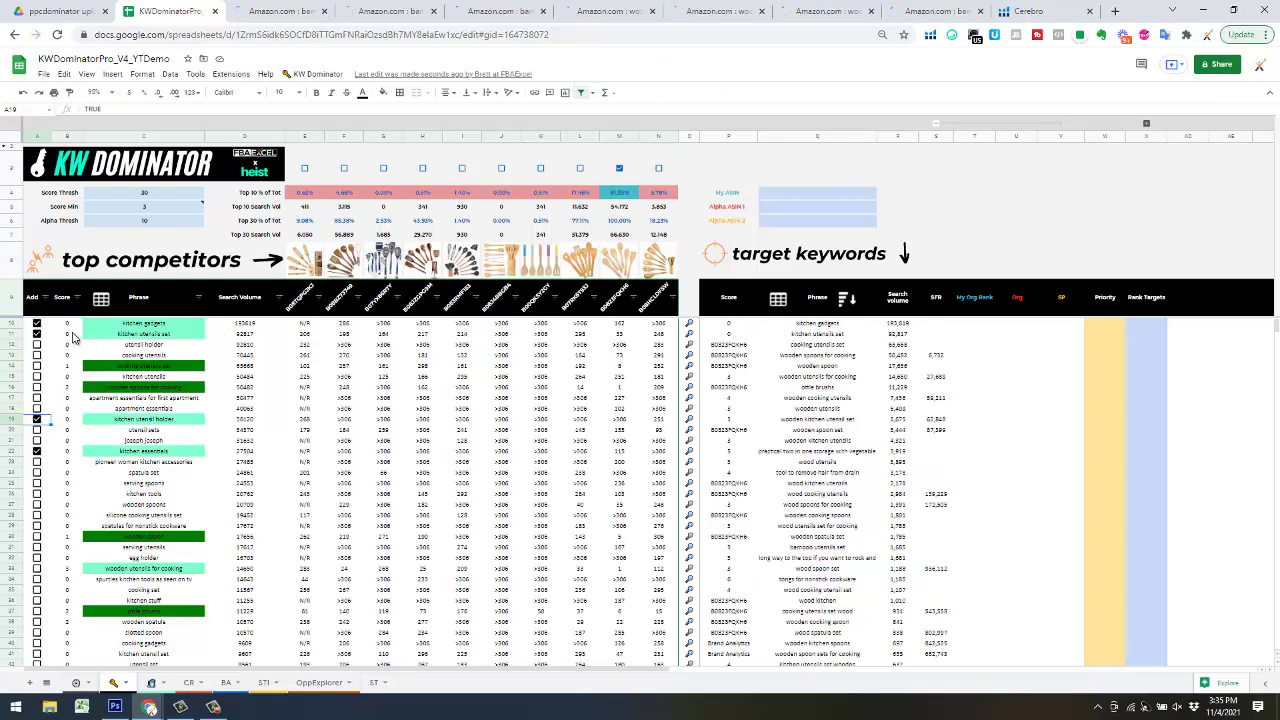
pyautogui.click(746, 670)
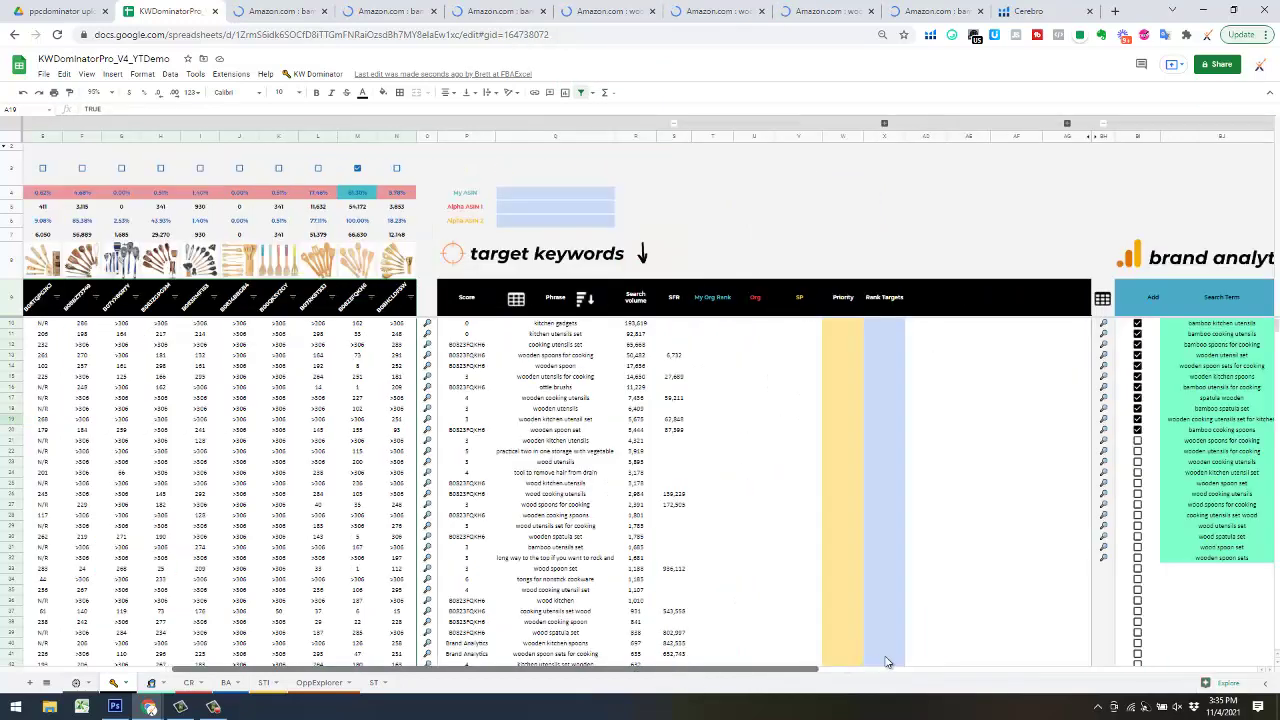
pyautogui.hscroll(3, 885, 662)
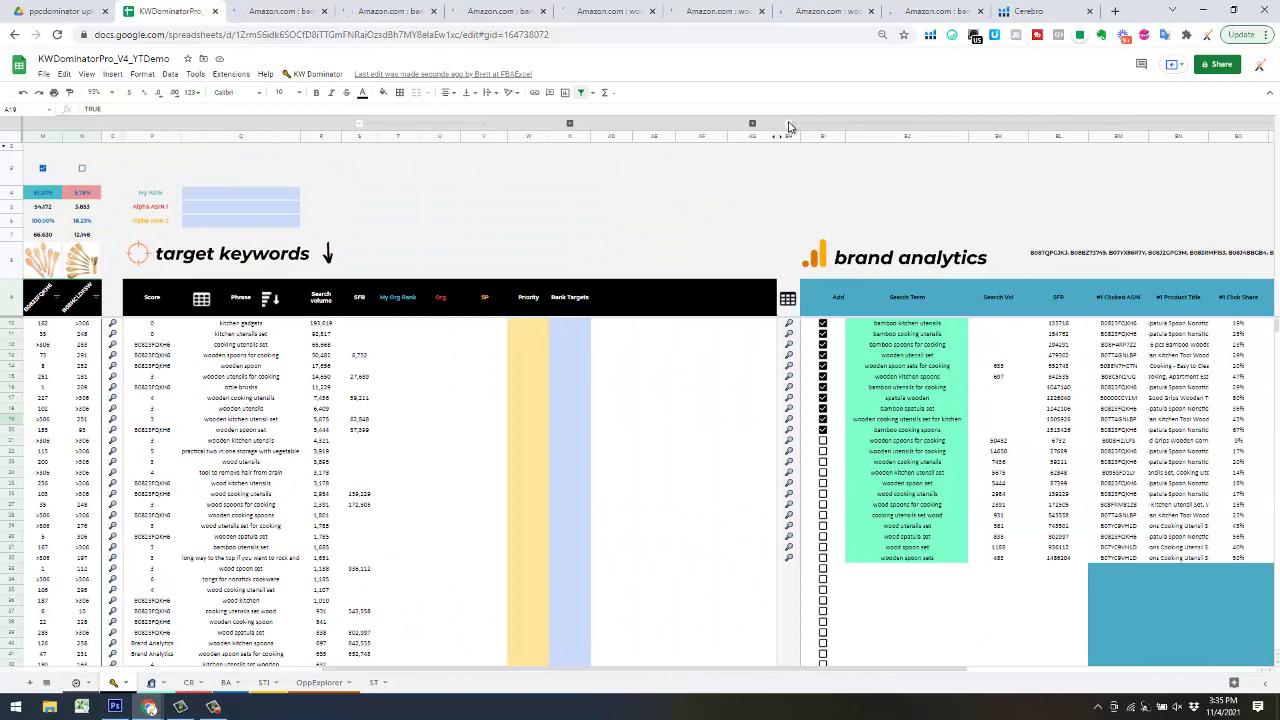
pyautogui.hscroll(-4, 810, 155)
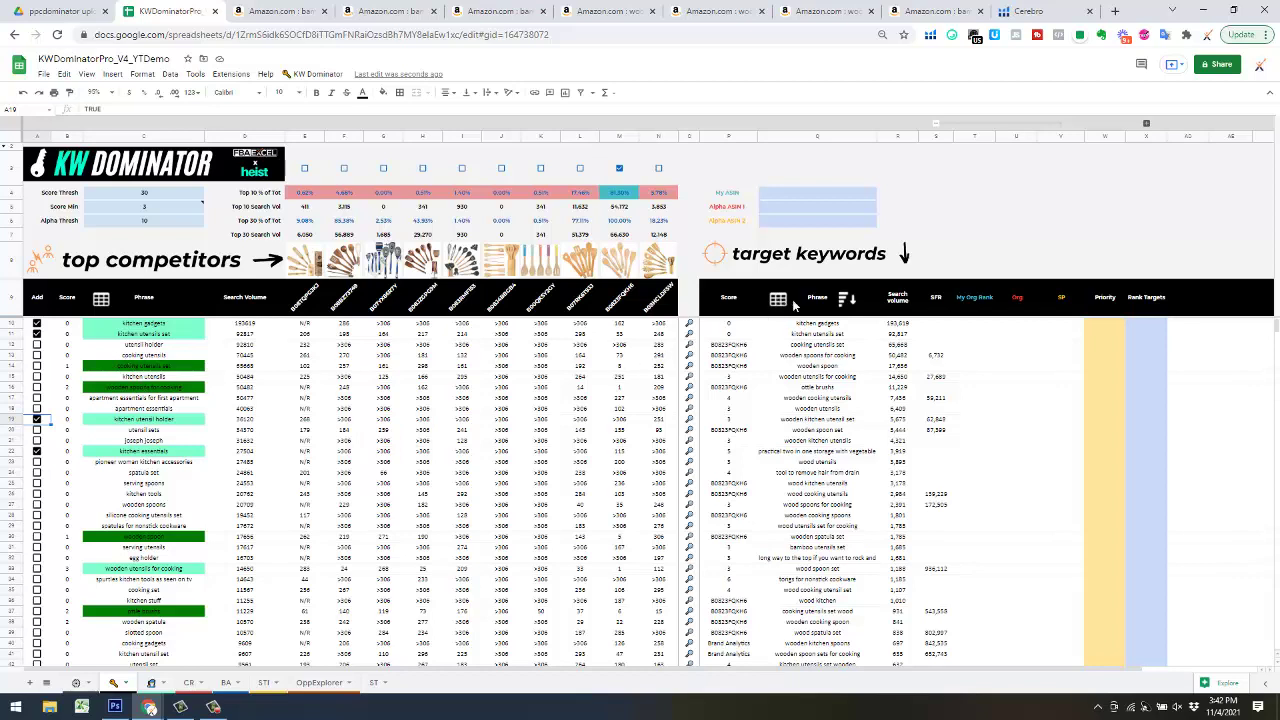
# - Sort the target keywords by the Score column, lowest first
pyautogui.click(845, 300)
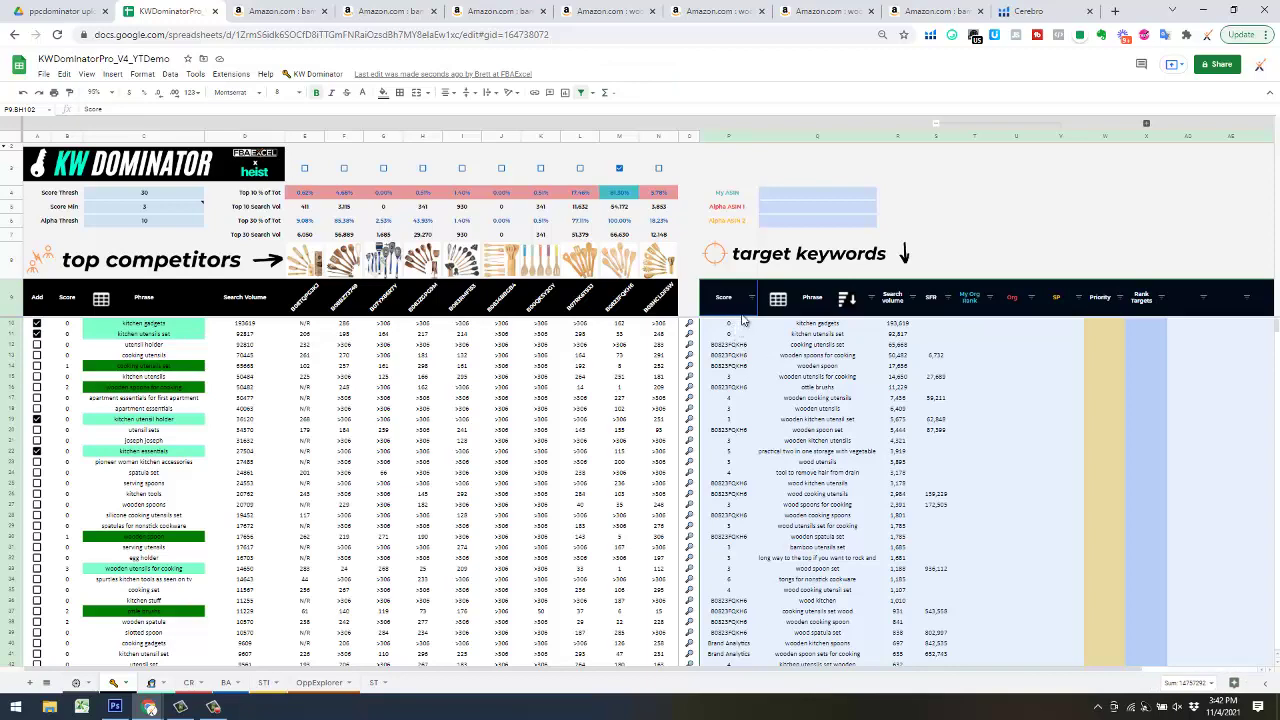
pyautogui.click(751, 297)
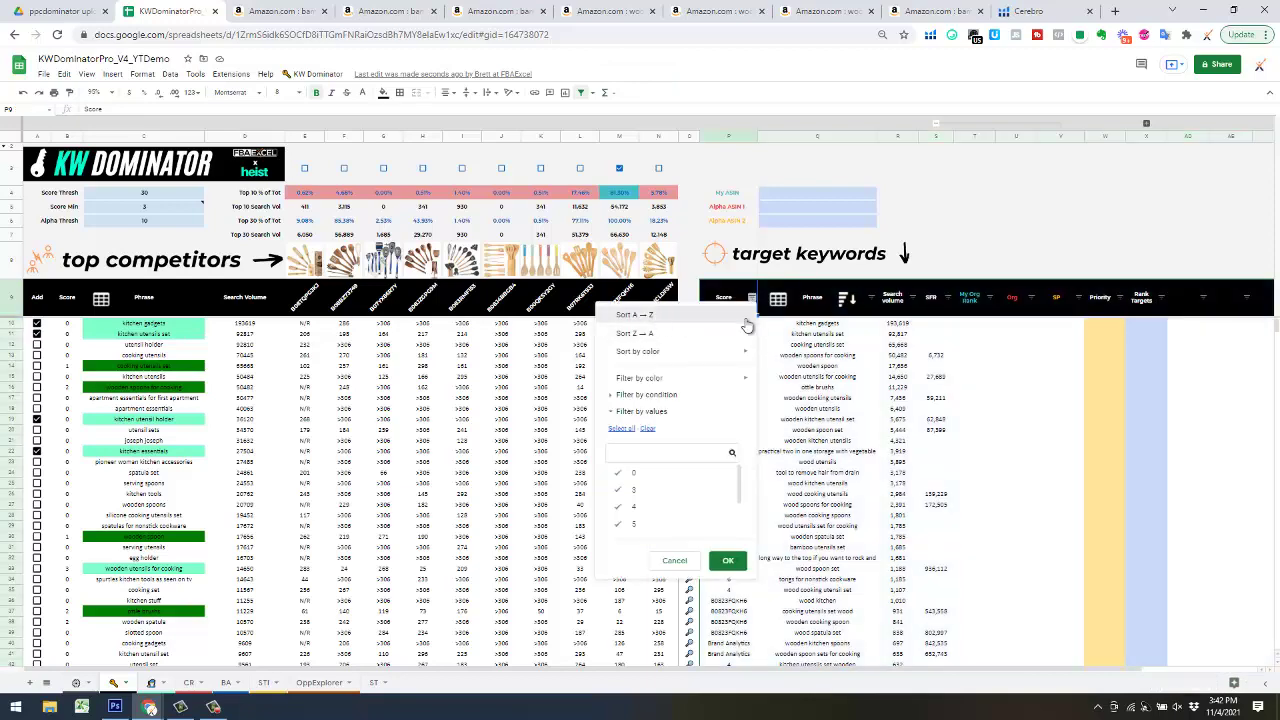
pyautogui.click(744, 318)
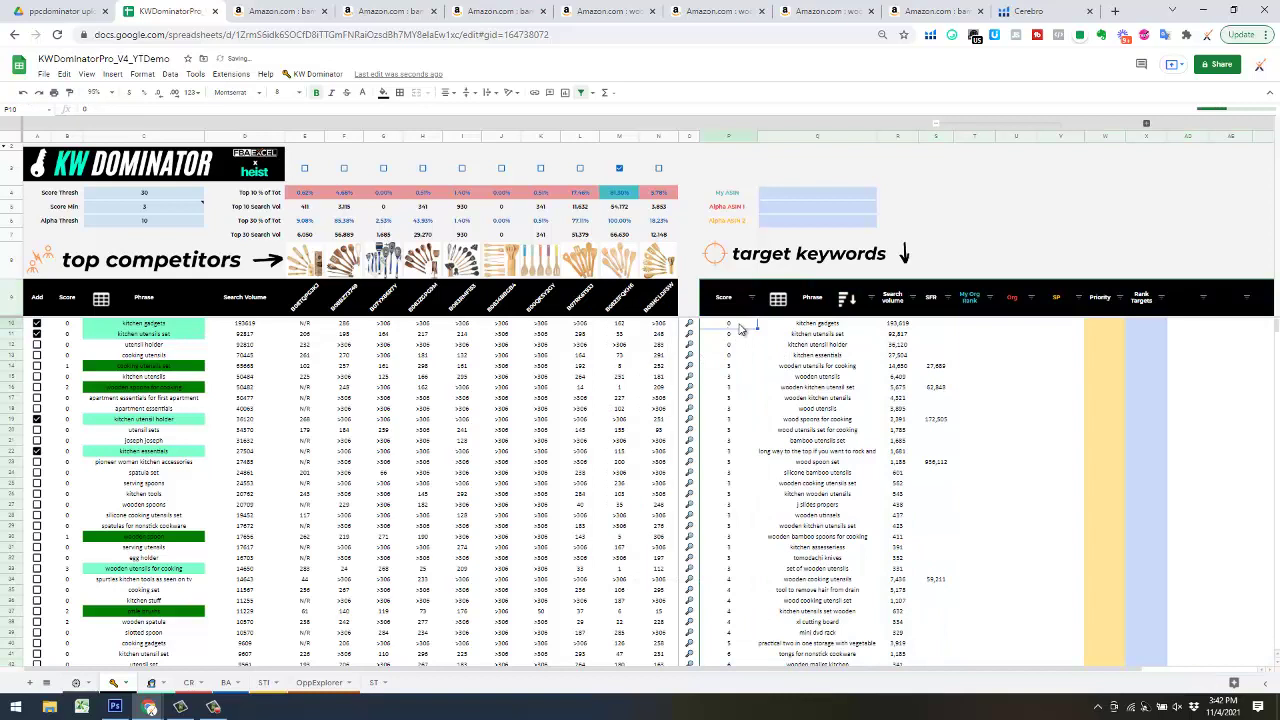
# - Enter a score of 1 in P10 through P13 for the four zero-scored keywords
pyautogui.write('1')
pyautogui.press('Return')
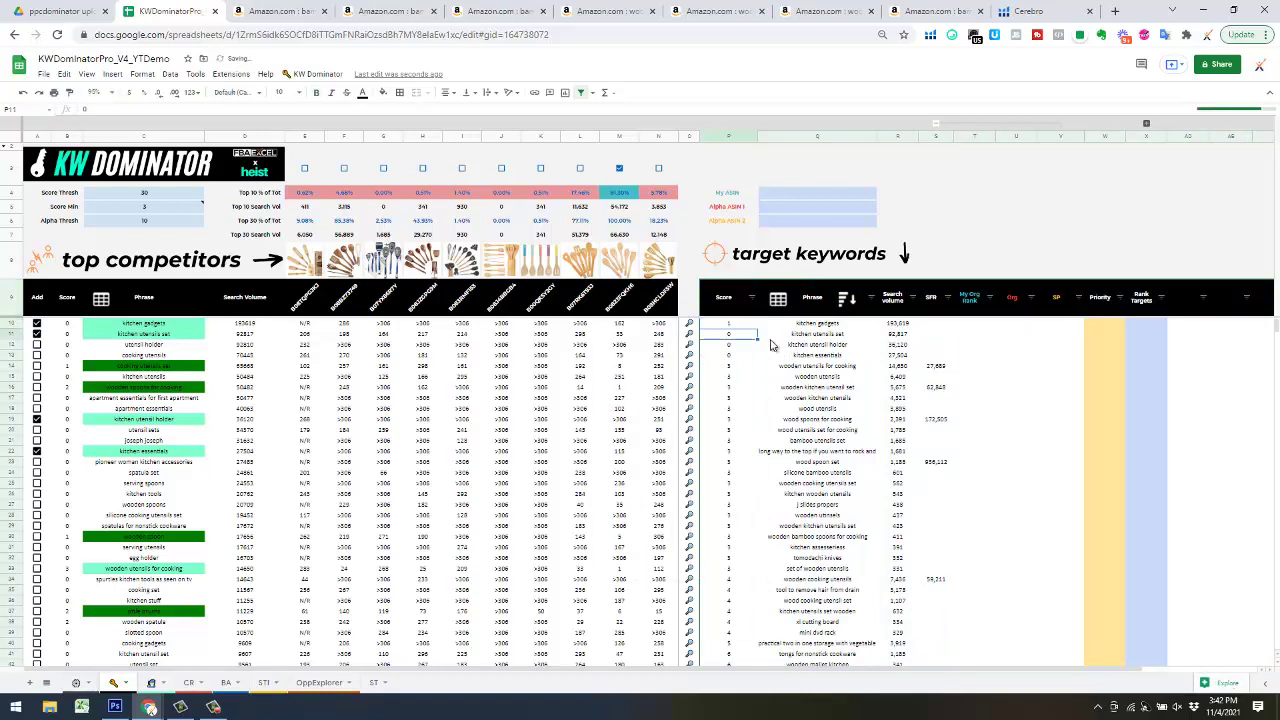
pyautogui.write('1')
pyautogui.press('Return')
pyautogui.write('1')
pyautogui.press('Return')
pyautogui.write('1')
pyautogui.press('Return')
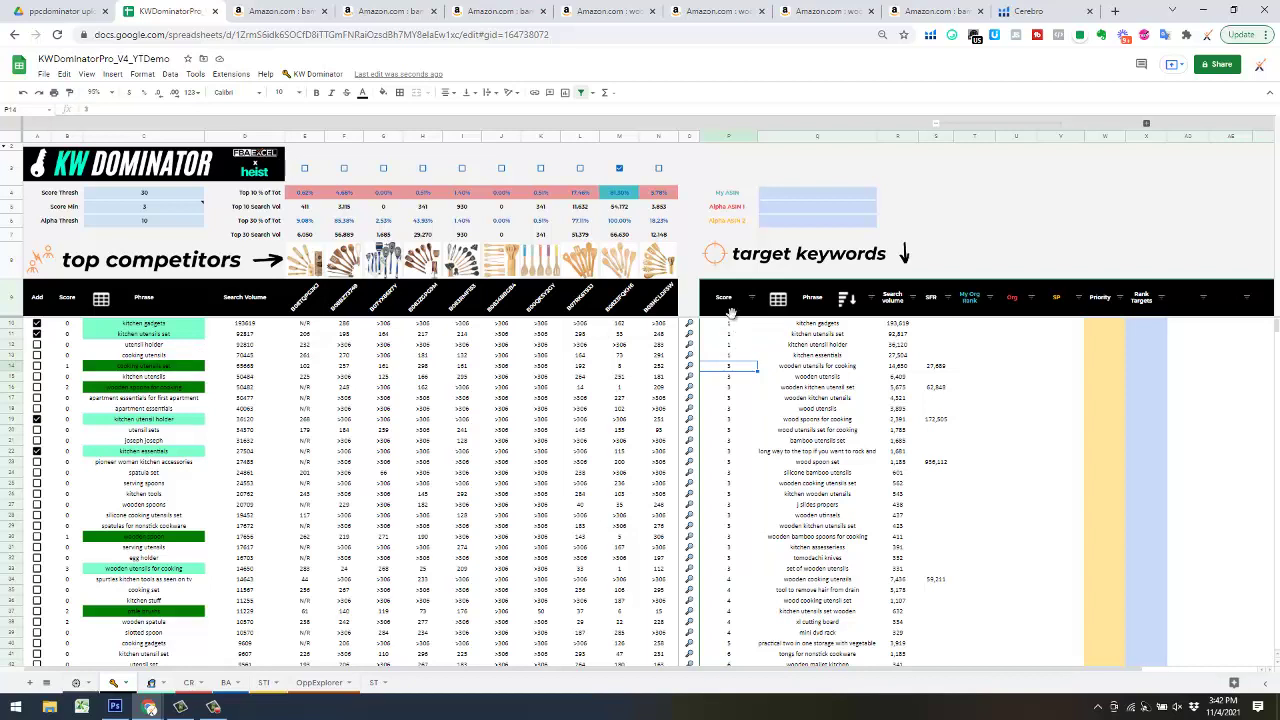
pyautogui.click(320, 77)
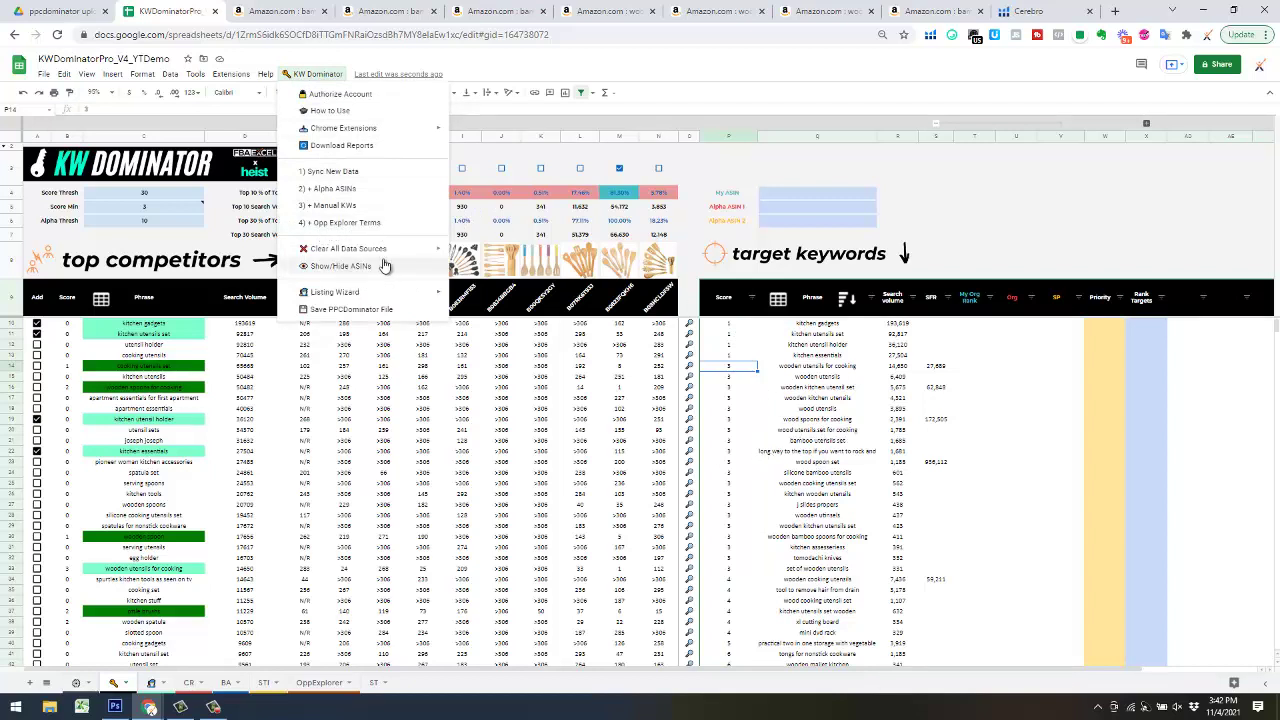
# - Run 4) + Opp Explorer Terms to fill the Search Volume Growth QoQ and YoY columns
pyautogui.click(341, 223)
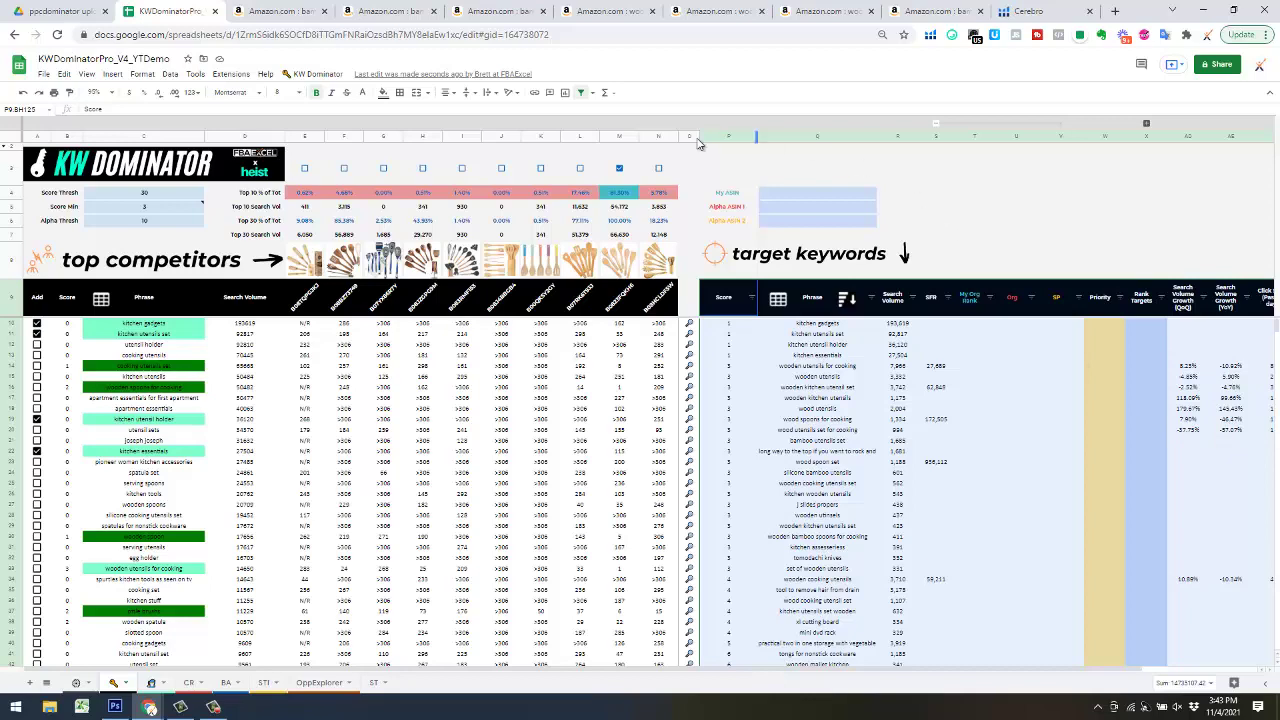
pyautogui.click(934, 167)
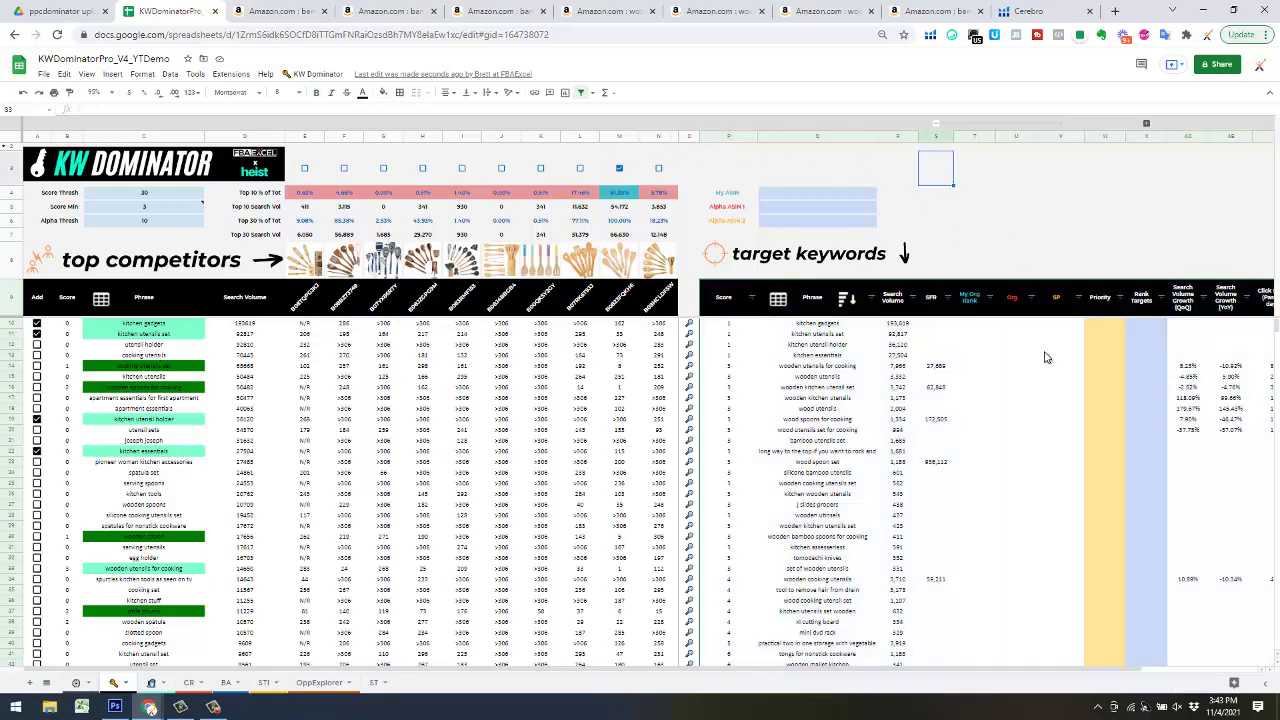
pyautogui.moveTo(818, 676); pyautogui.dragTo(951, 674)
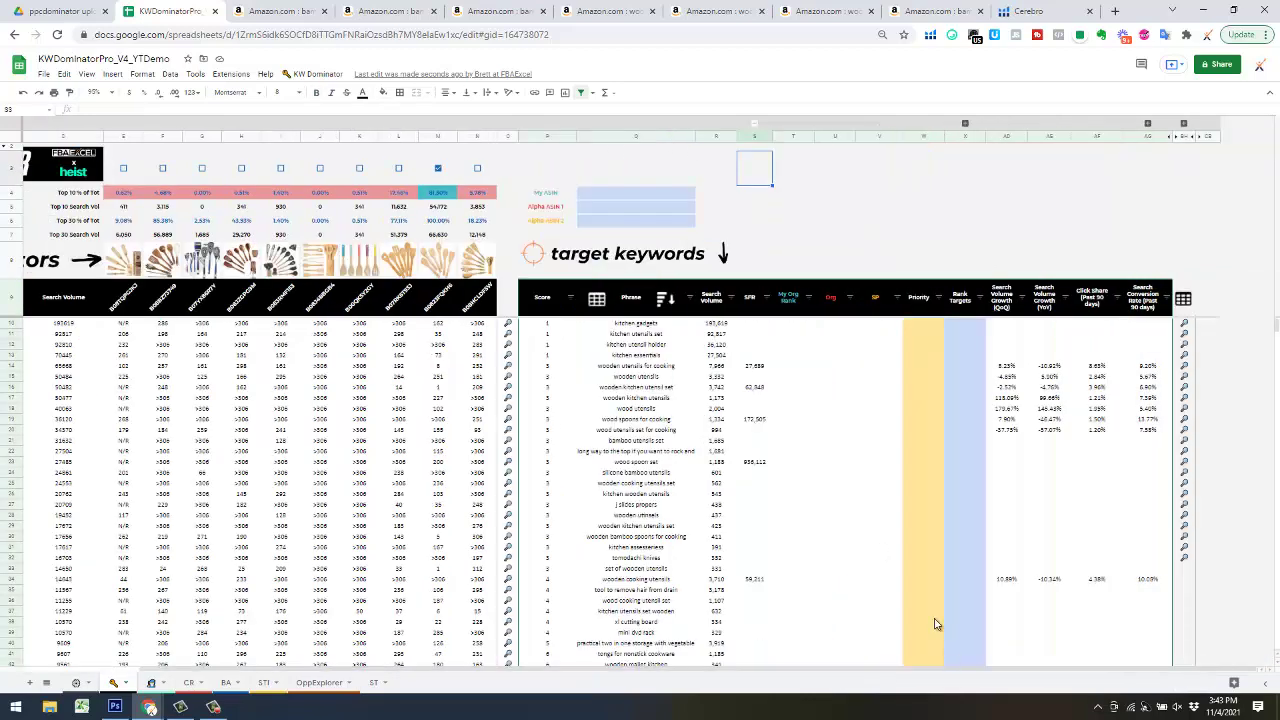
pyautogui.scroll(-5, 580, 357)
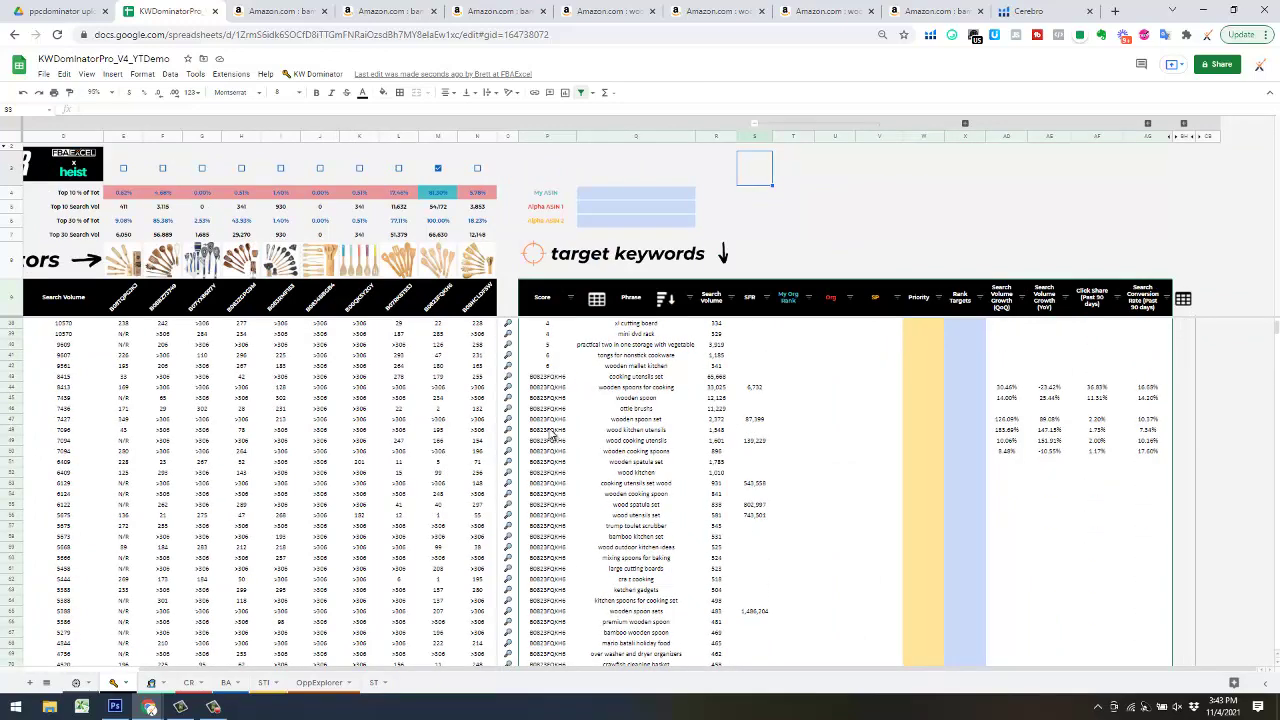
pyautogui.scroll(-8, 551, 450)
pyautogui.scroll(1, 551, 450)
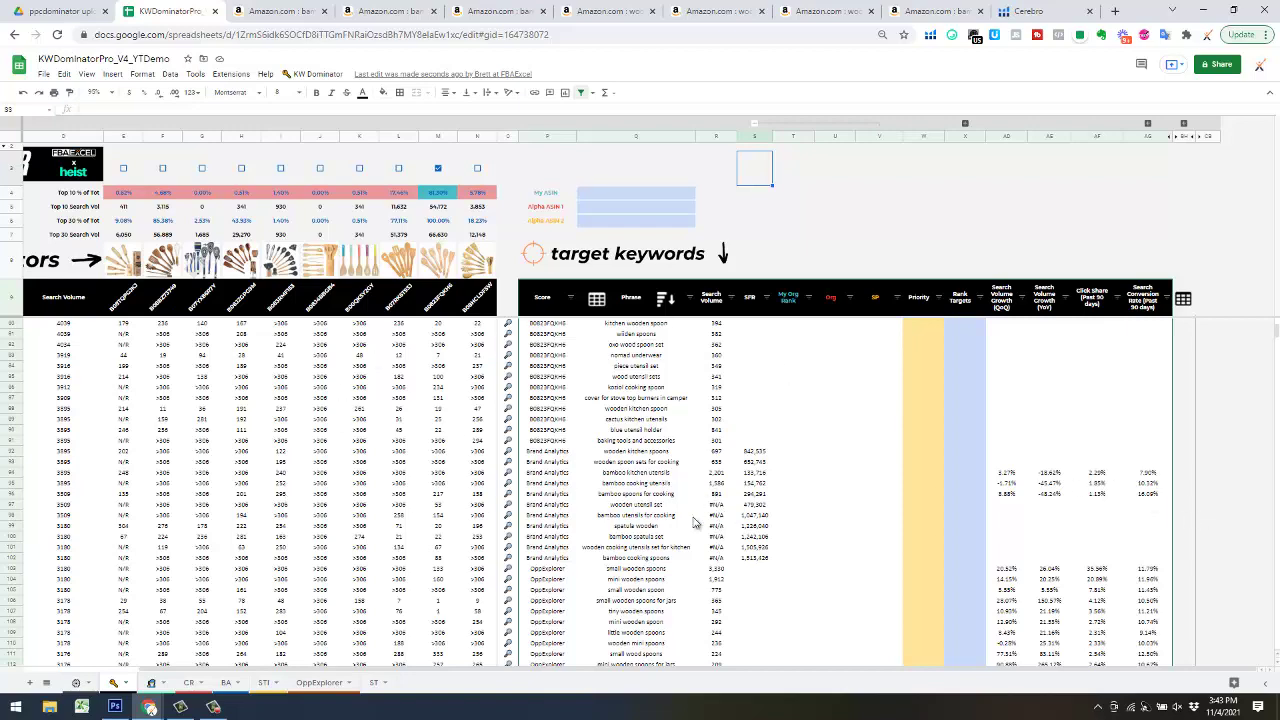
pyautogui.scroll(-5, 615, 520)
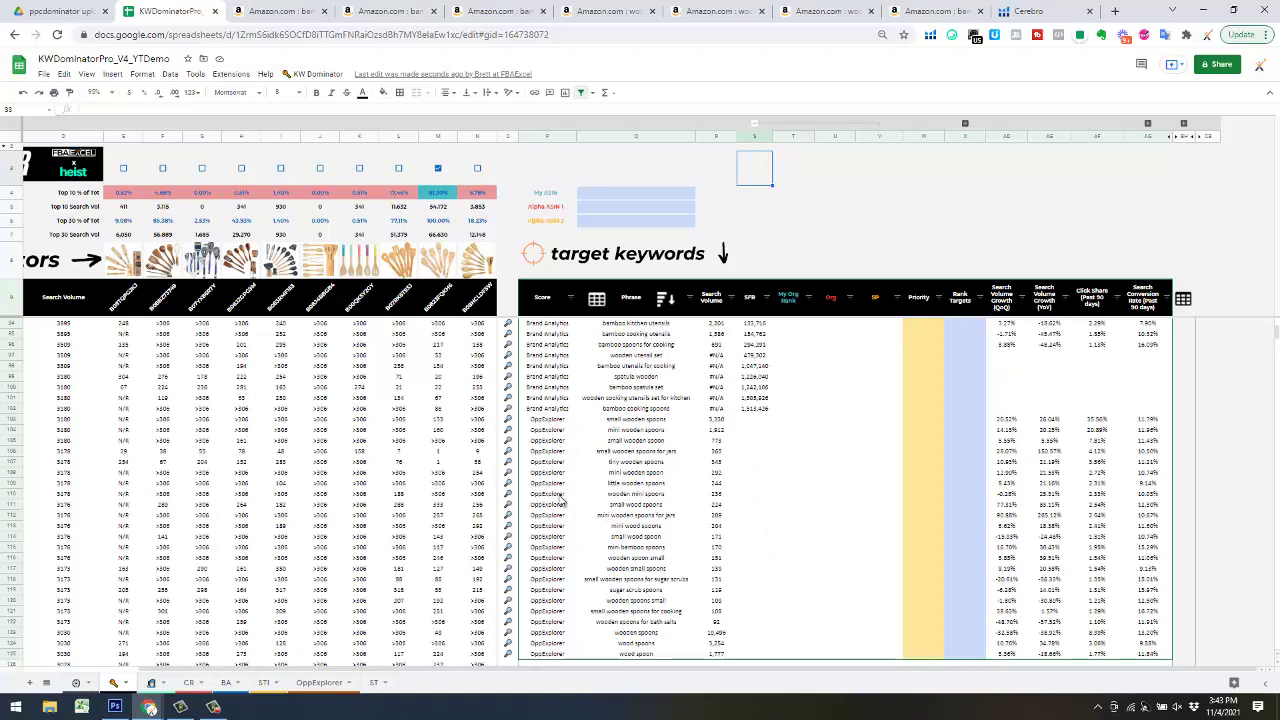
pyautogui.scroll(1, 705, 506)
pyautogui.scroll(10, 716, 503)
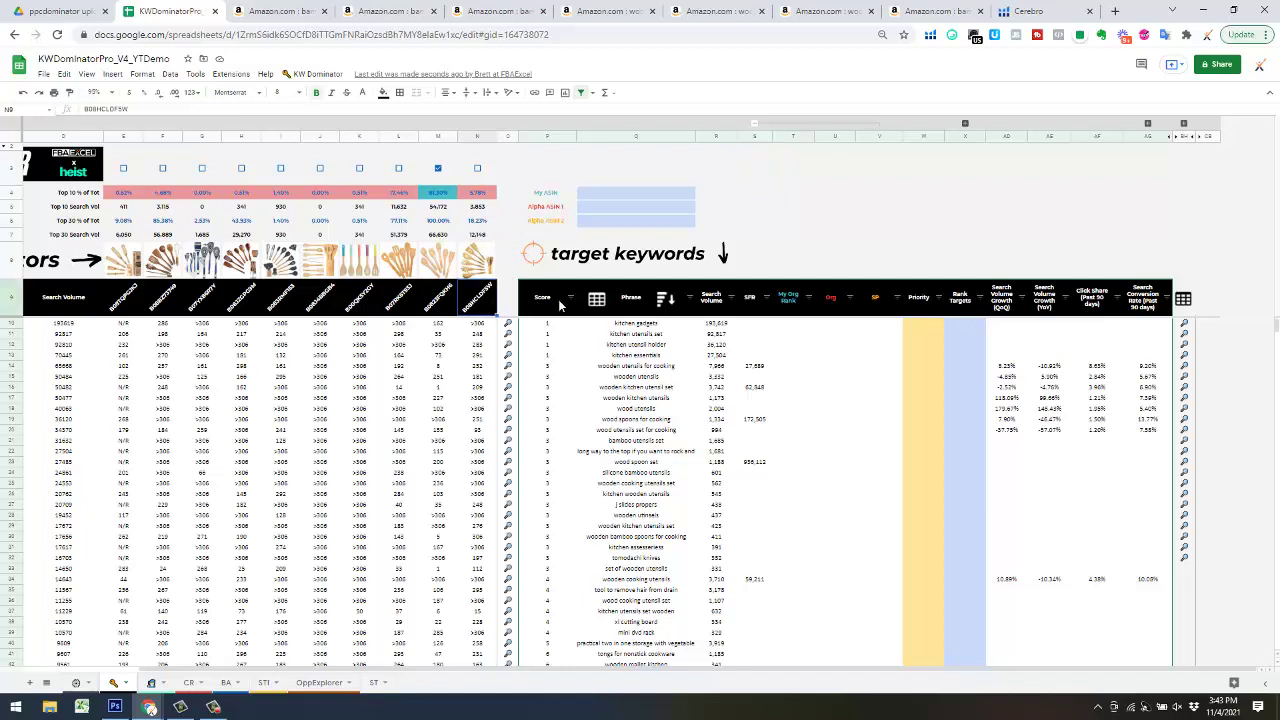
# - Enter My ASIN B08HCLDF5W and two copied competitor ASINs in Q4–Q6, then expand the STI columns
pyautogui.click(645, 198)
pyautogui.write('B08HCLDF5W')
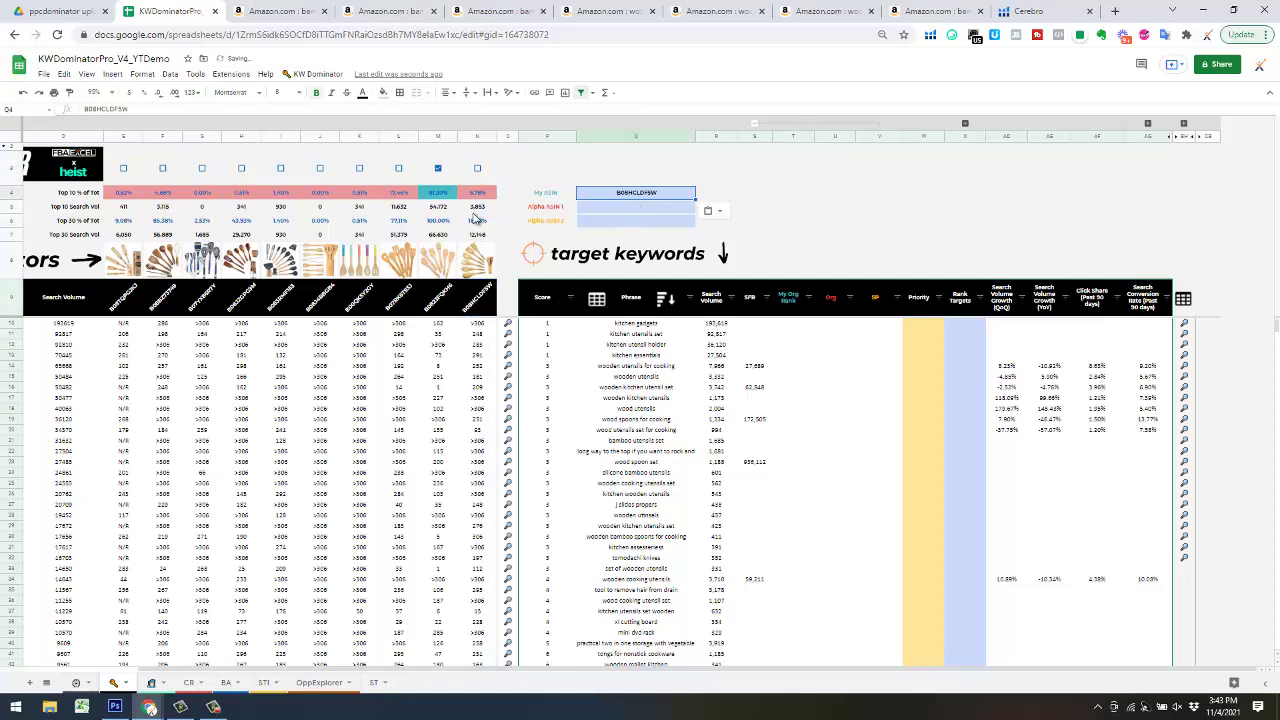
pyautogui.click(437, 305)
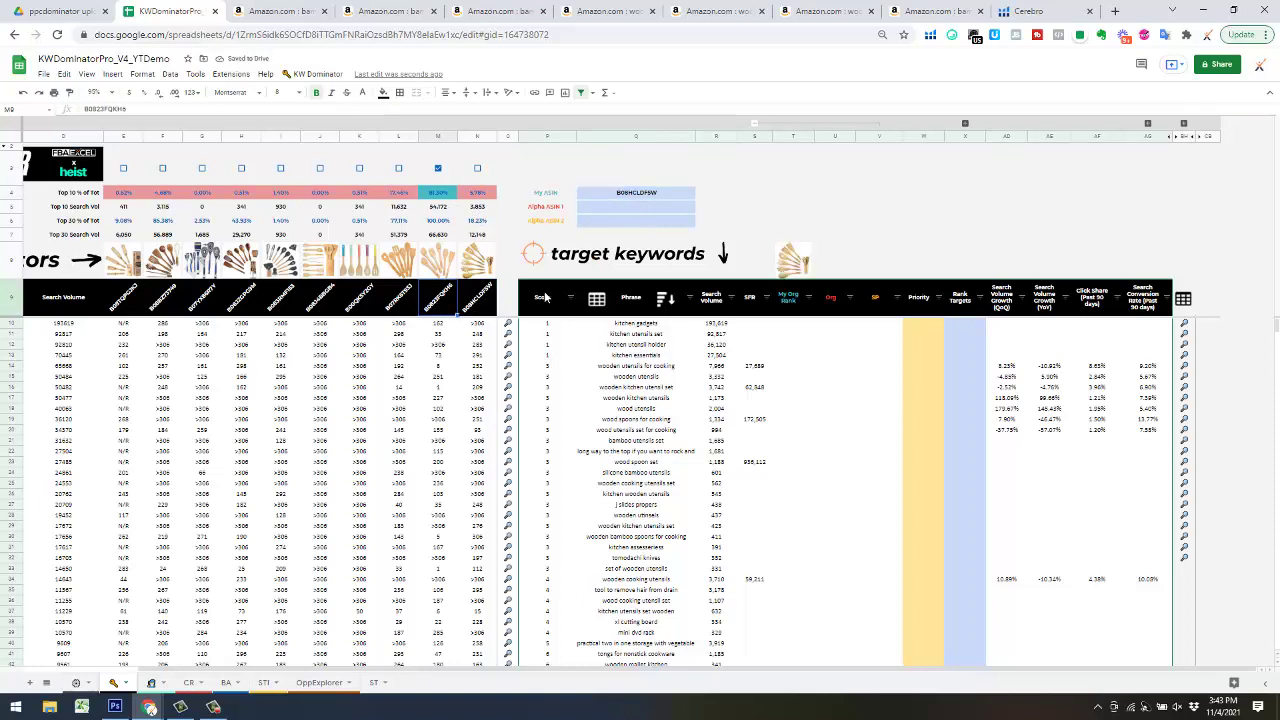
pyautogui.click(652, 210)
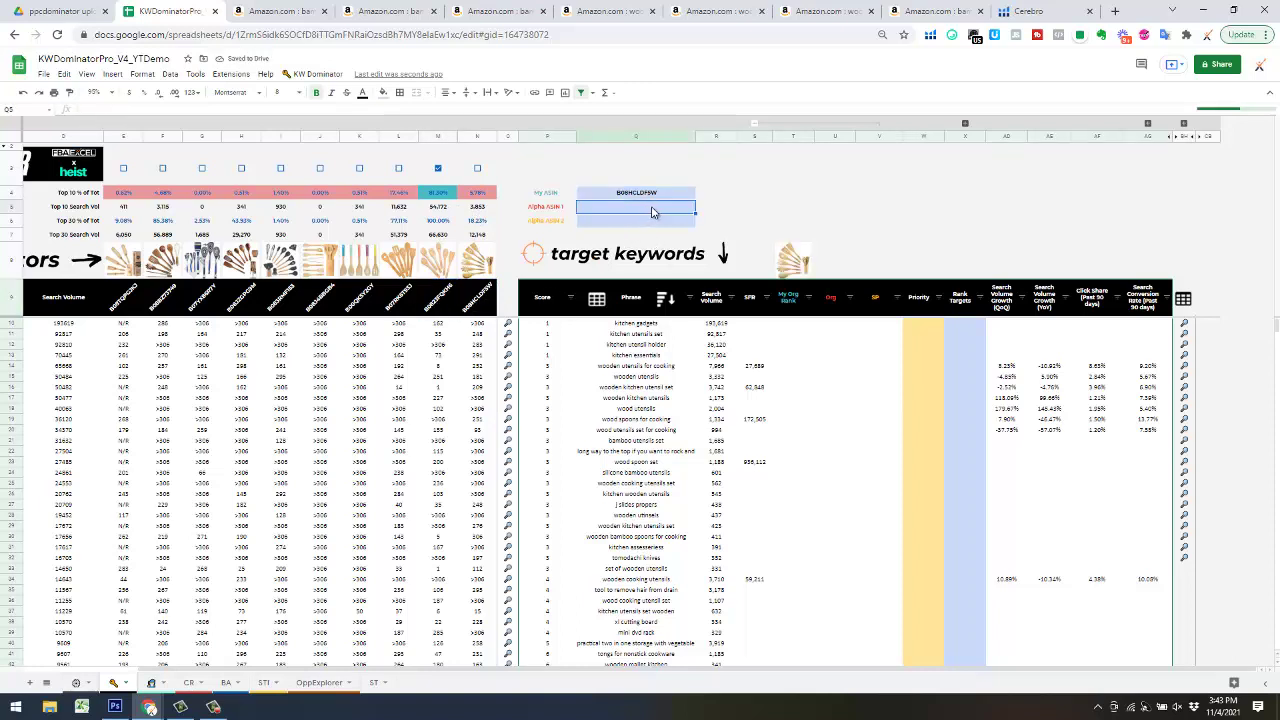
pyautogui.write('B0823FQXK9')
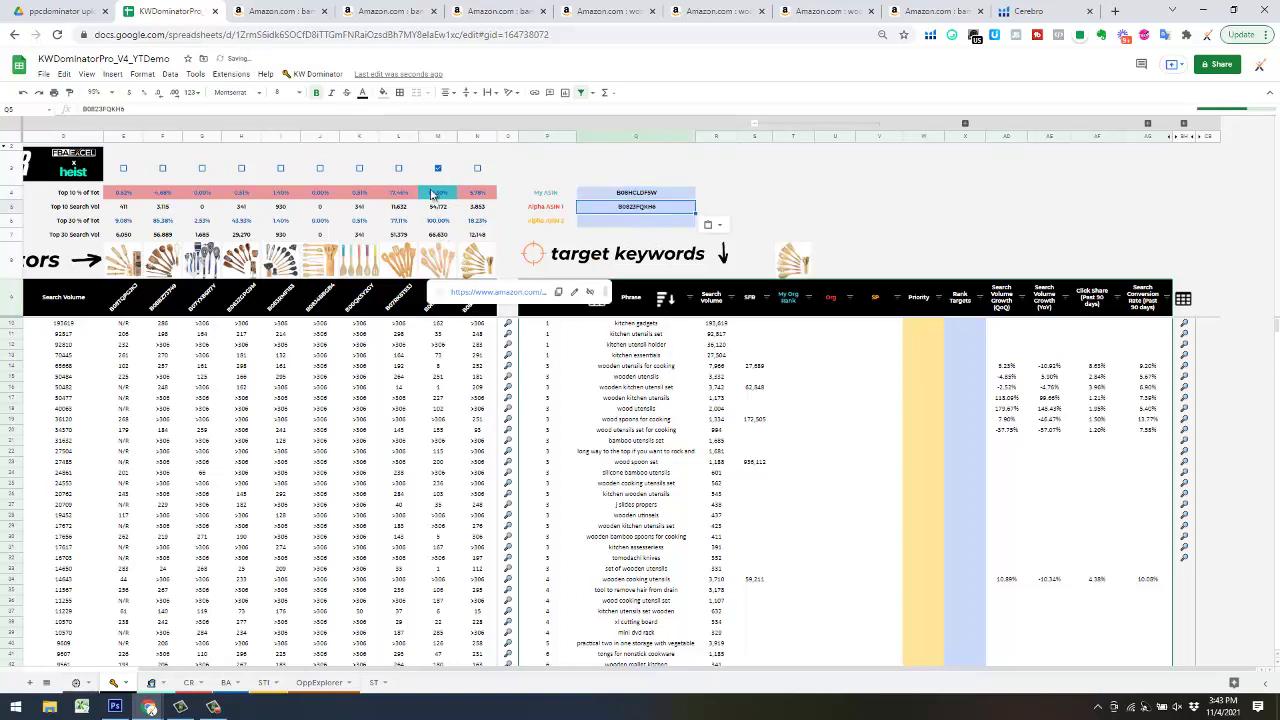
pyautogui.click(401, 305)
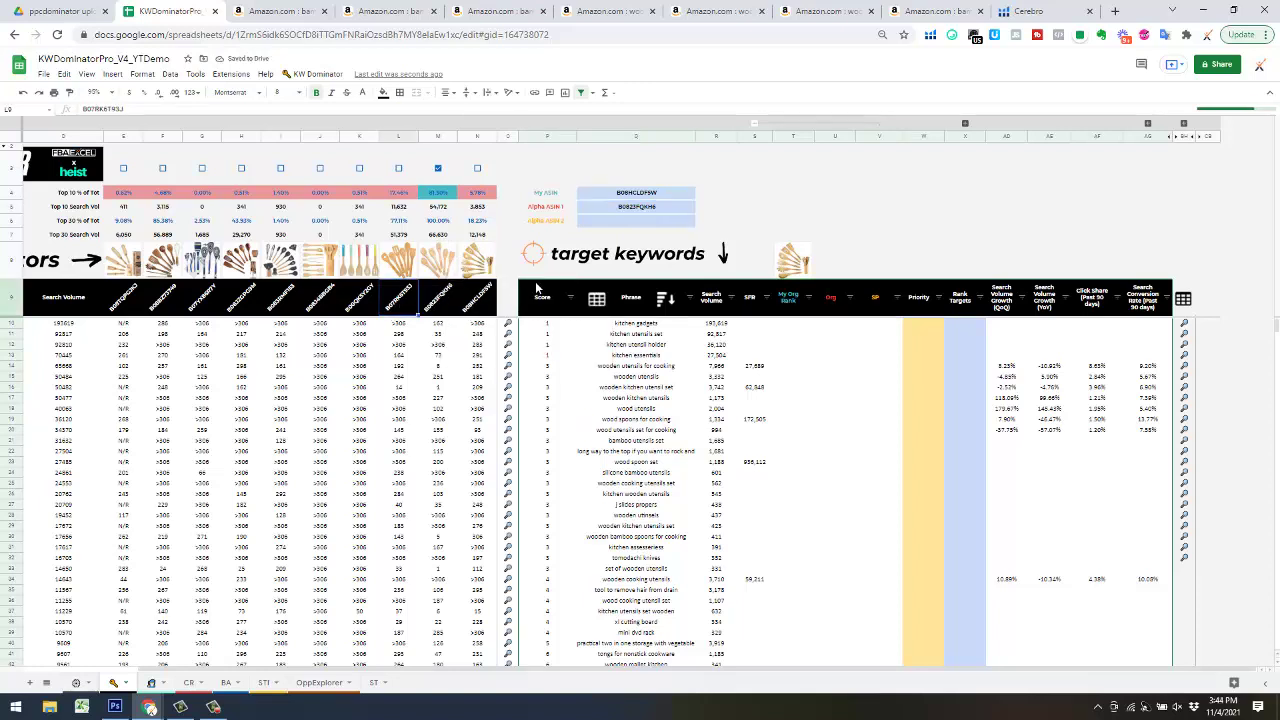
pyautogui.click(646, 228)
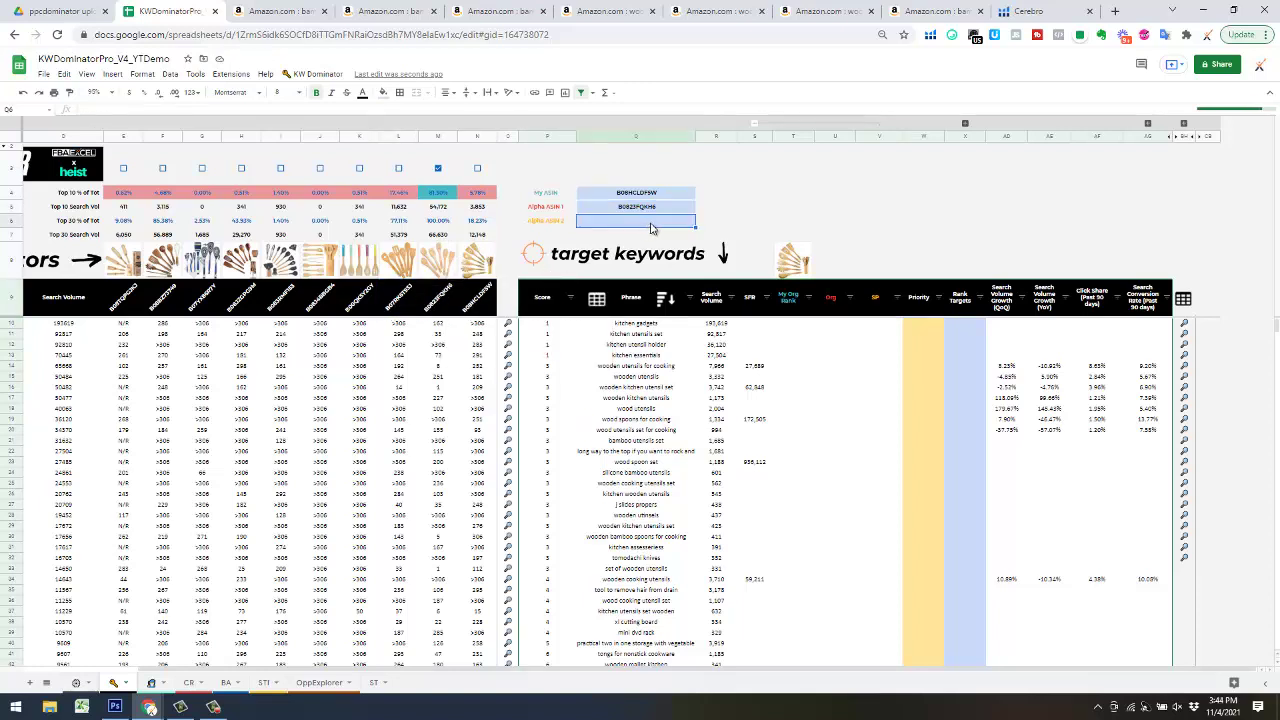
pyautogui.write('B07RK6T93J')
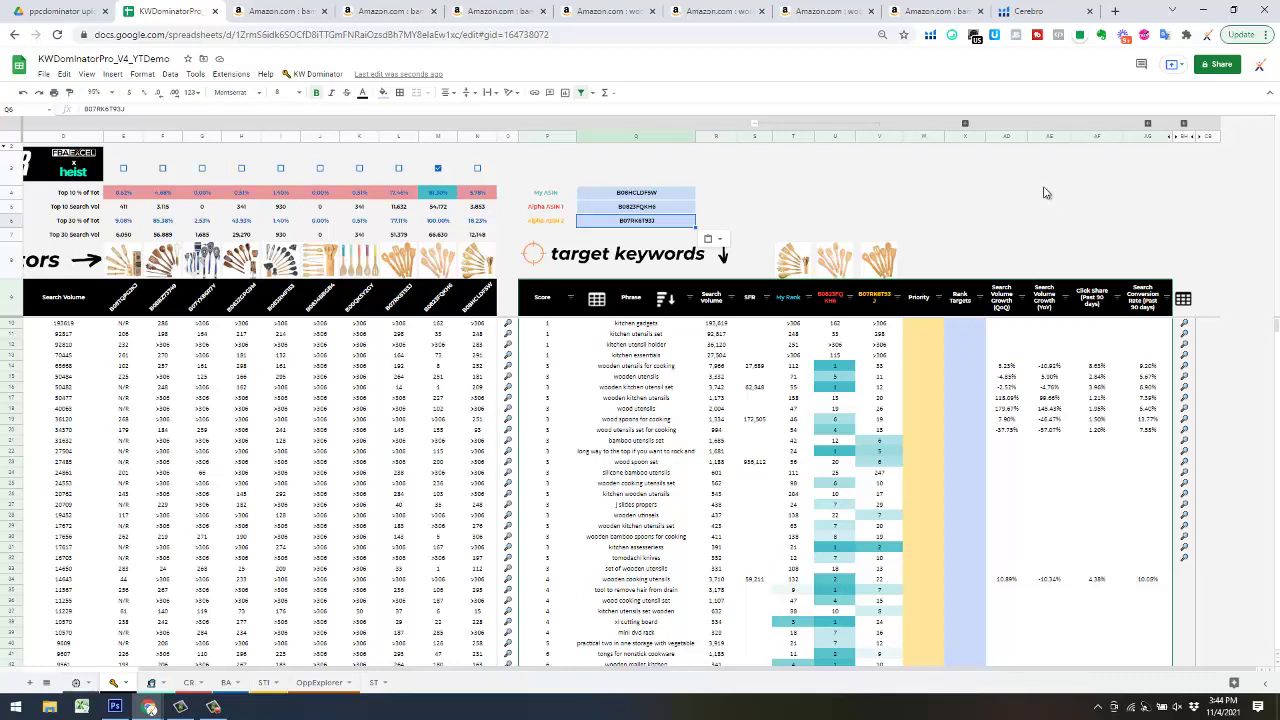
pyautogui.click(695, 192)
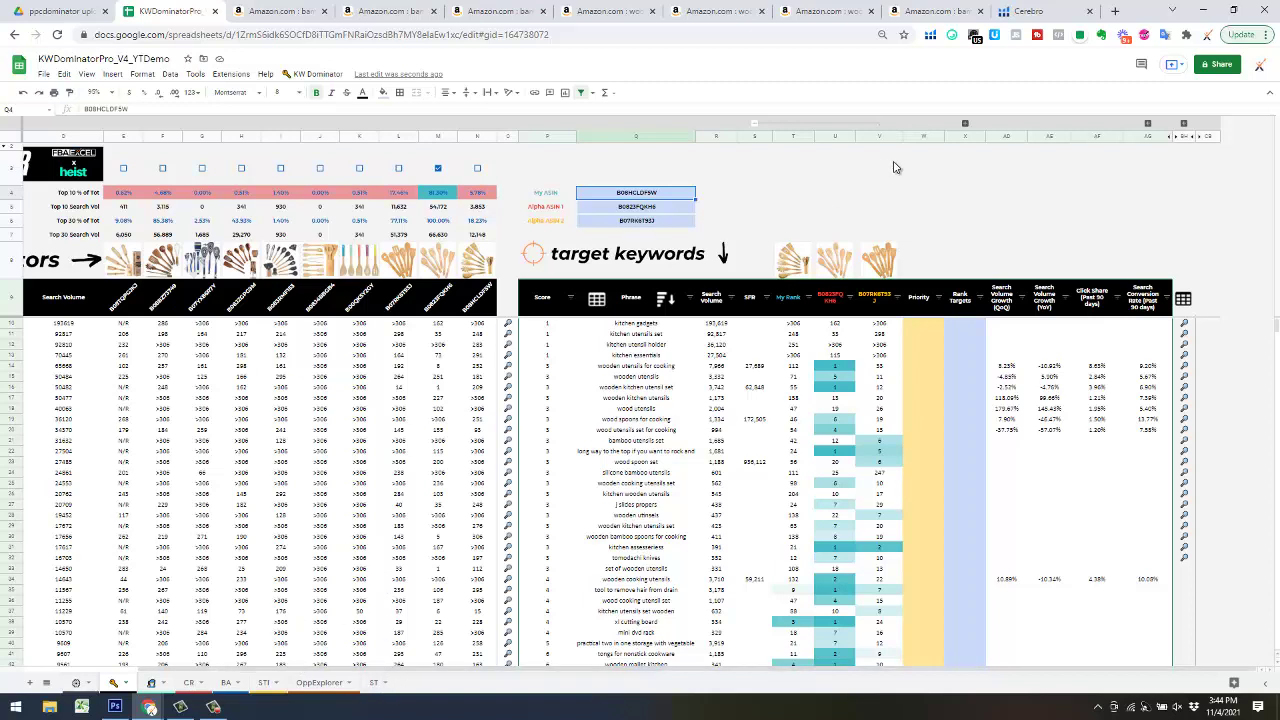
pyautogui.click(1147, 123)
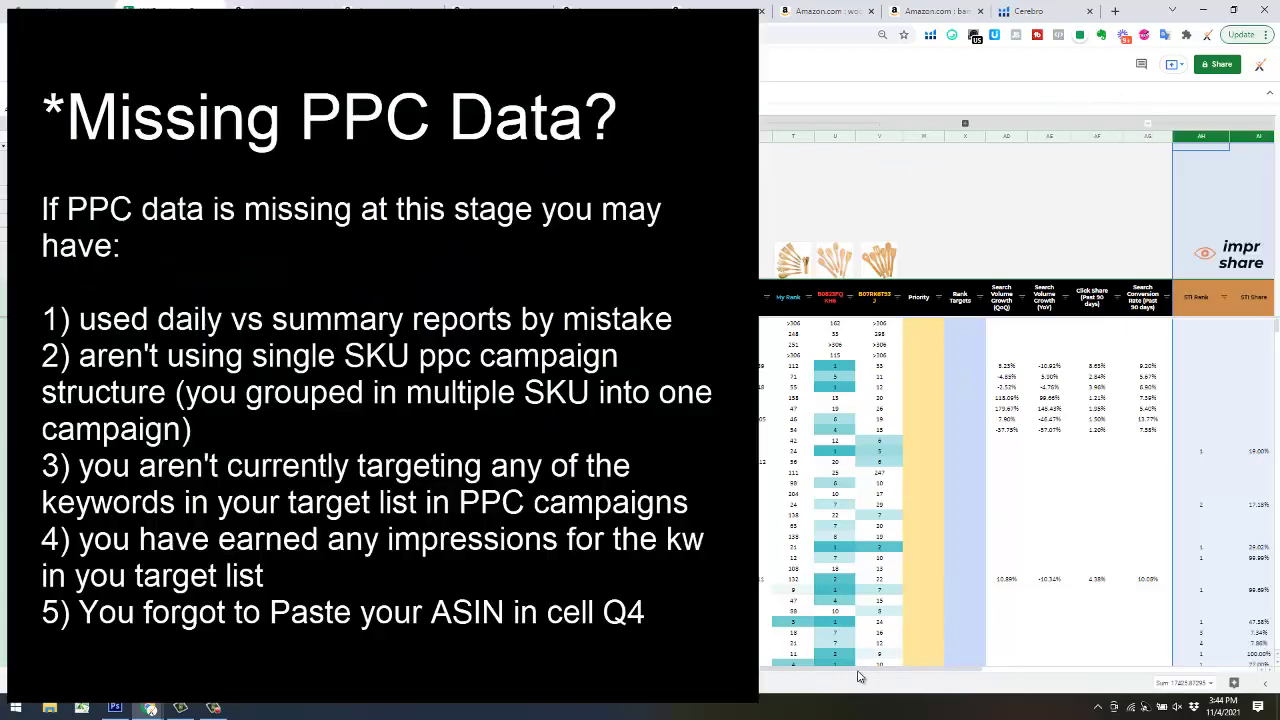
pyautogui.moveTo(922, 672); pyautogui.dragTo(1100, 662)
pyautogui.click(763, 260)
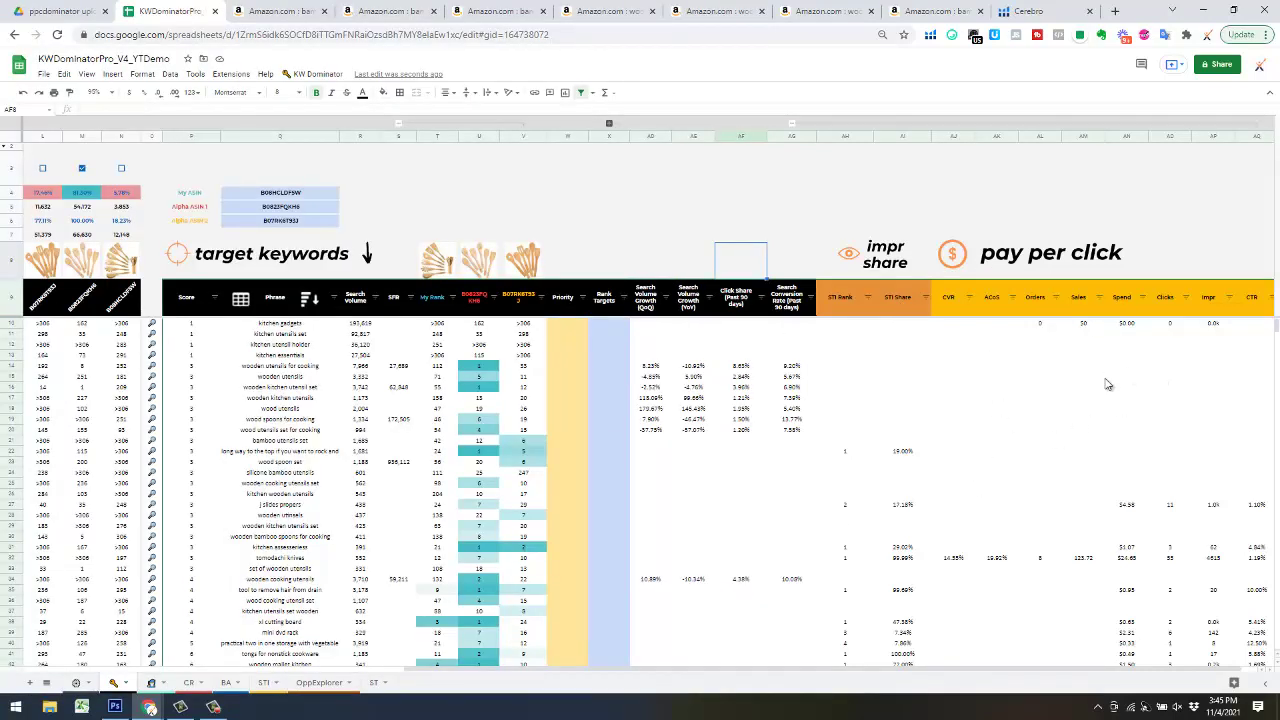
# - Sort the target keywords by the Orders column Z→A, highest first
pyautogui.scroll(-3, 1043, 515)
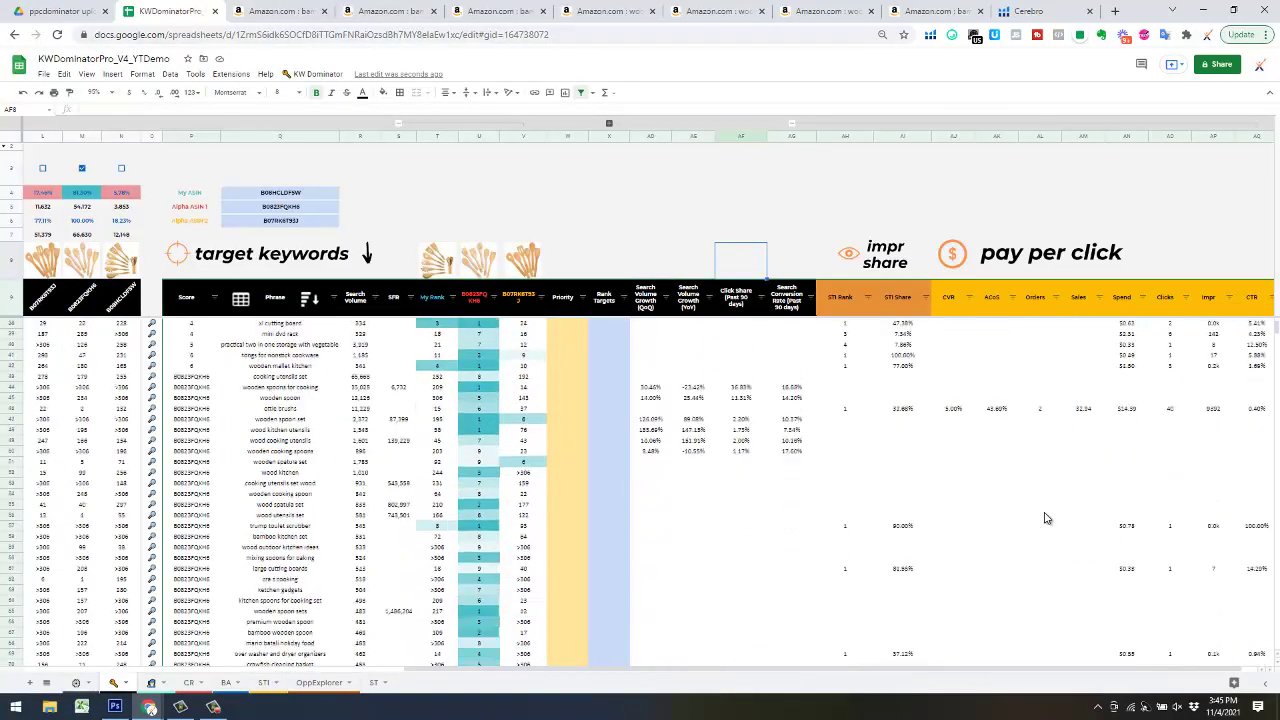
pyautogui.scroll(3, 1048, 500)
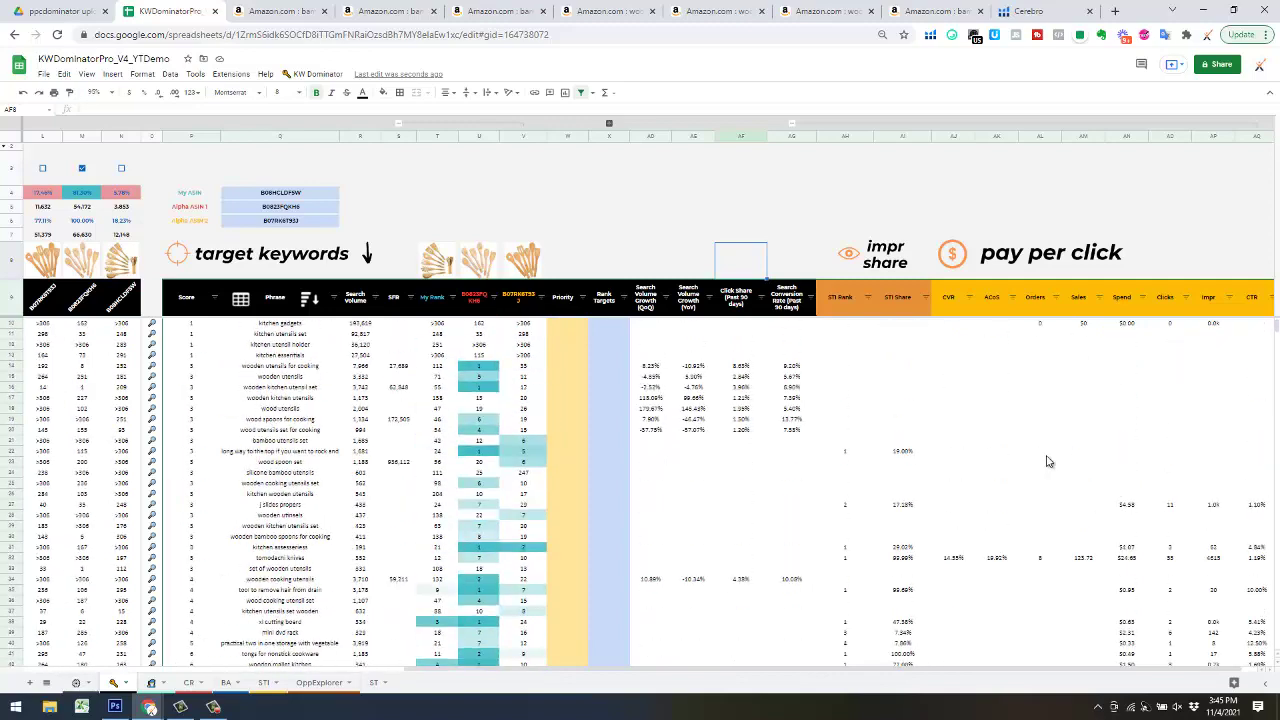
pyautogui.click(1055, 299)
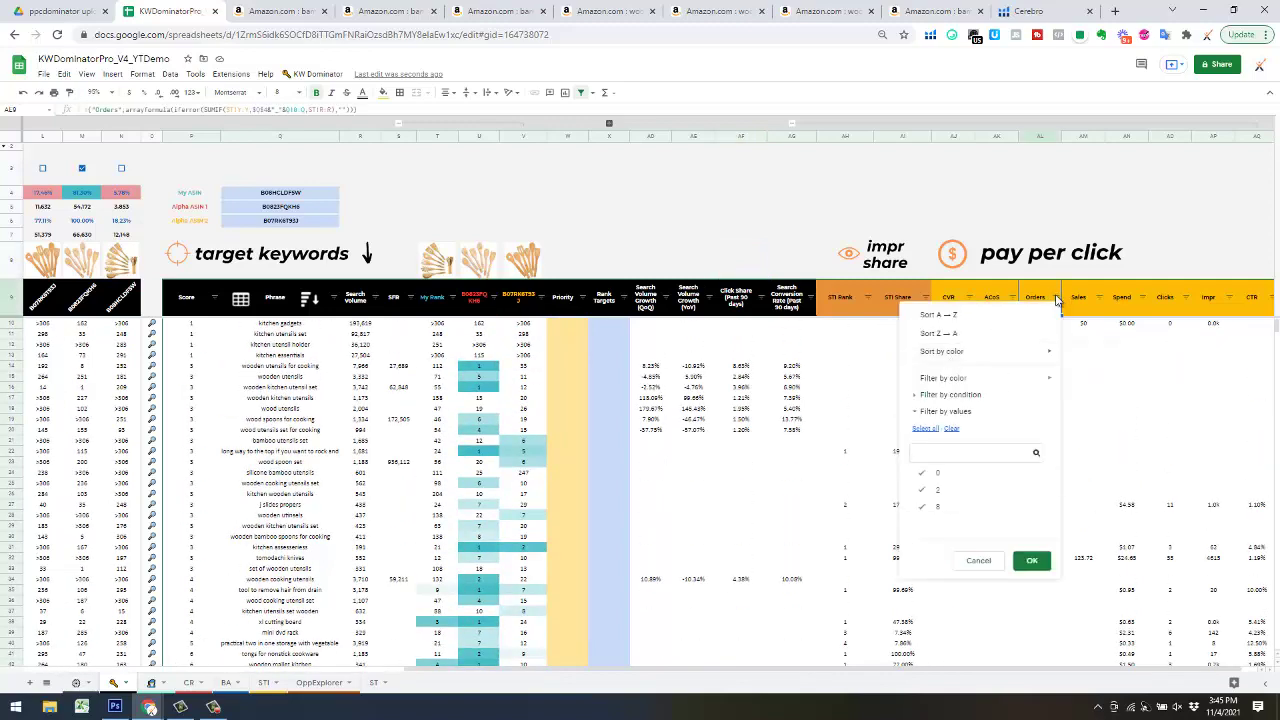
pyautogui.click(991, 334)
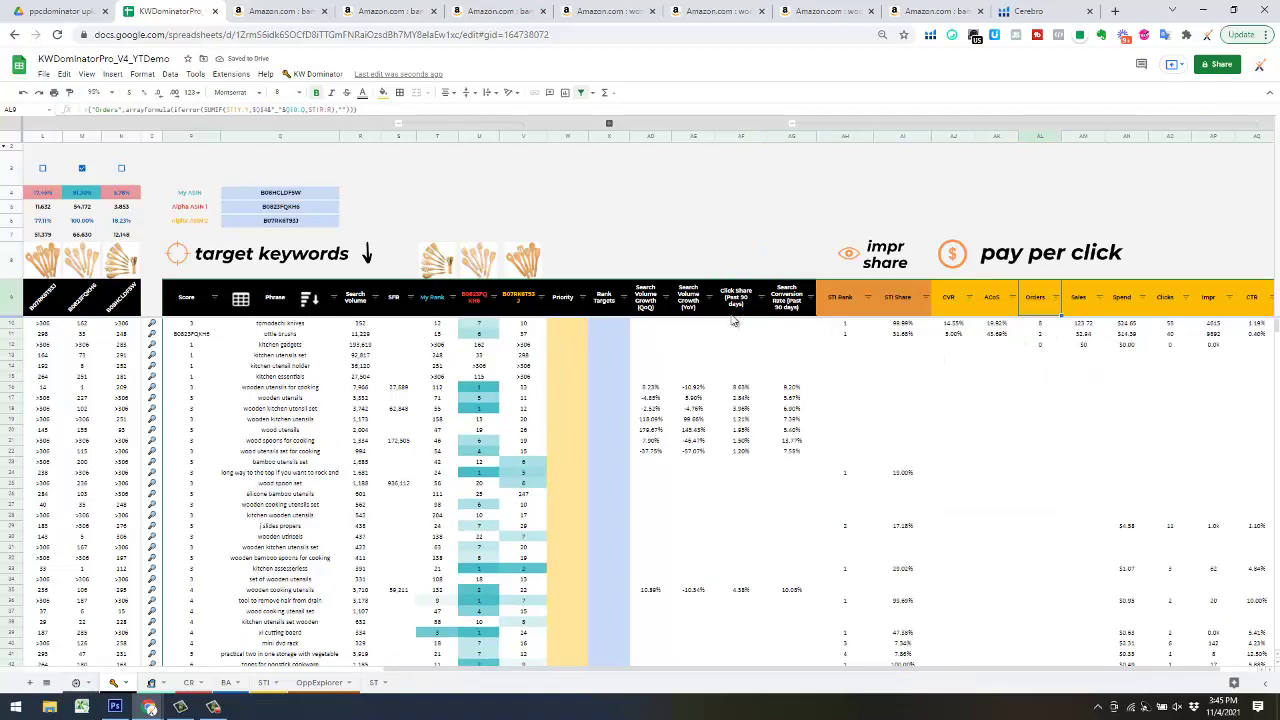
# - Zoom the sheet to 90% and re-sort the table via the Priority header script
pyautogui.click(95, 92)
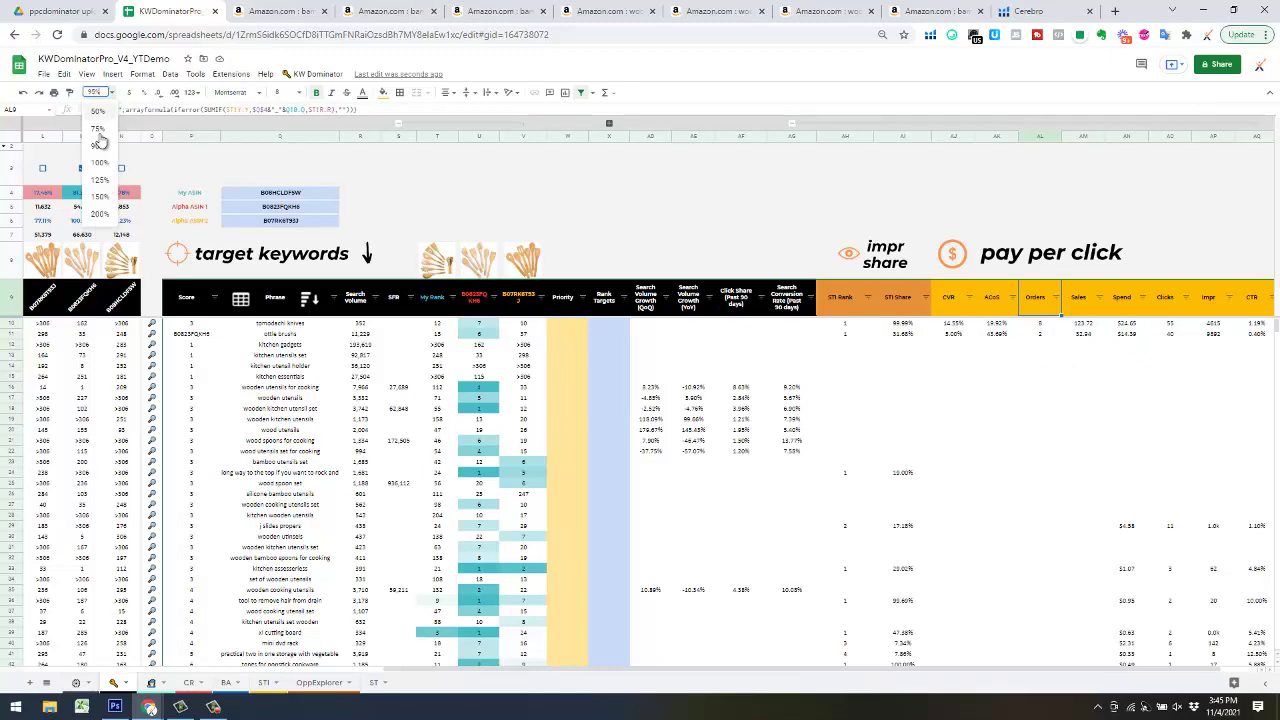
pyautogui.click(97, 147)
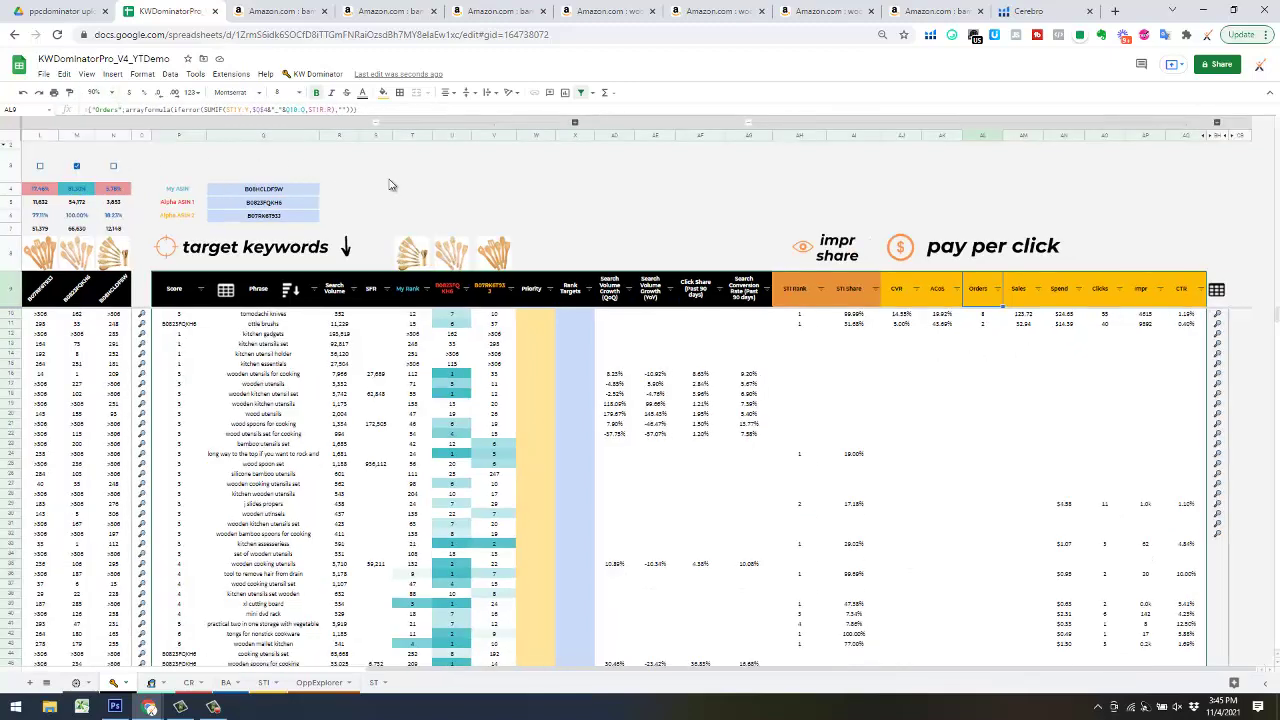
pyautogui.click(915, 180)
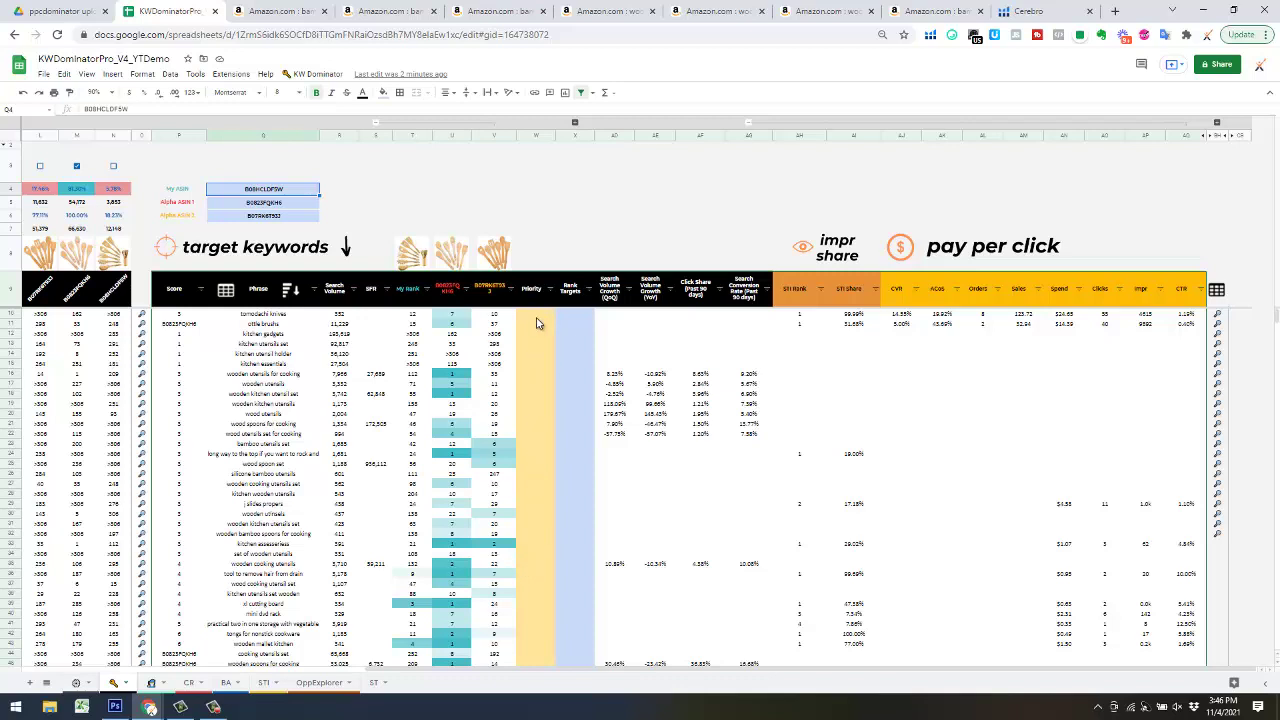
pyautogui.click(446, 304)
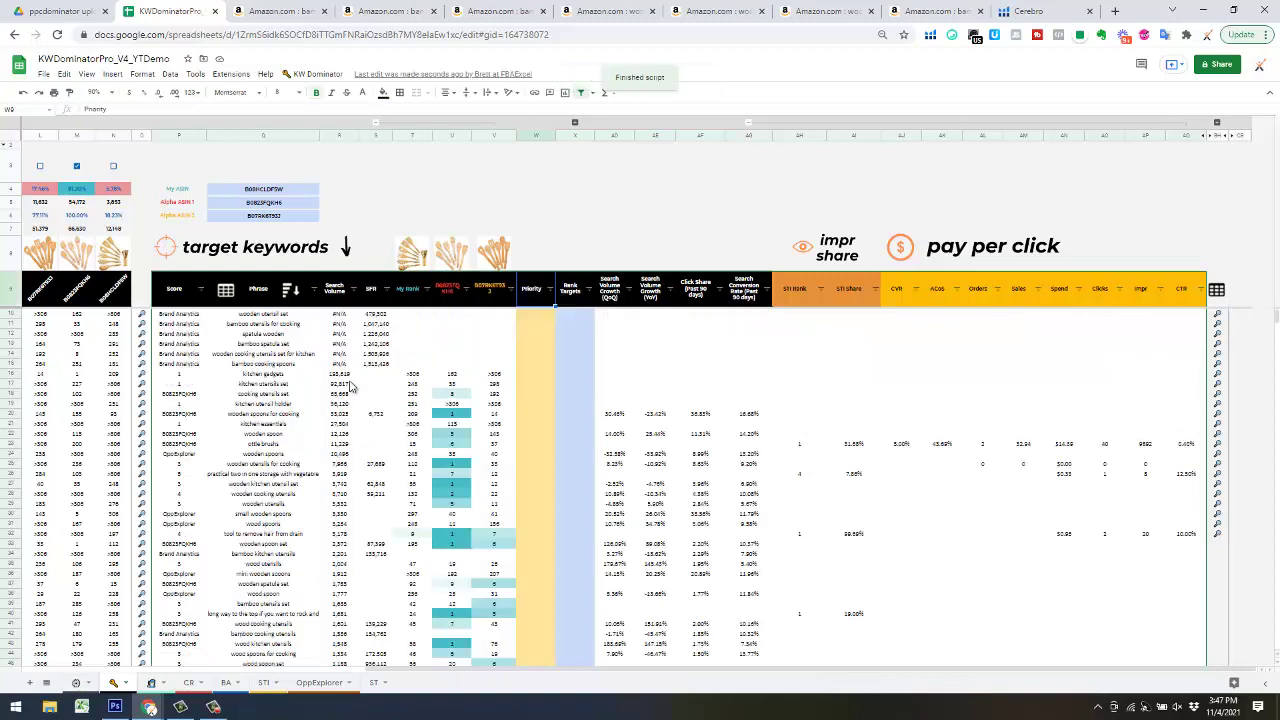
# - Enter Priority 1 in W16 and fill it down the Priority column
pyautogui.click(341, 373)
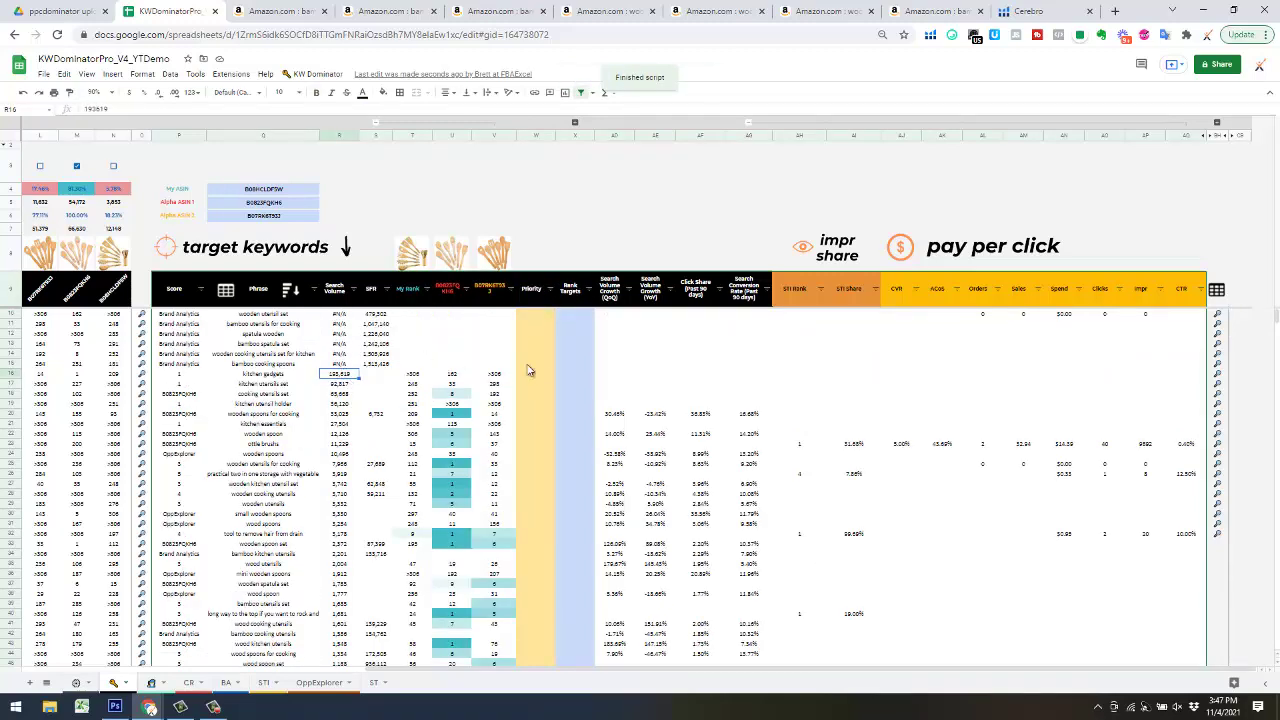
pyautogui.scroll(-3, 368, 470)
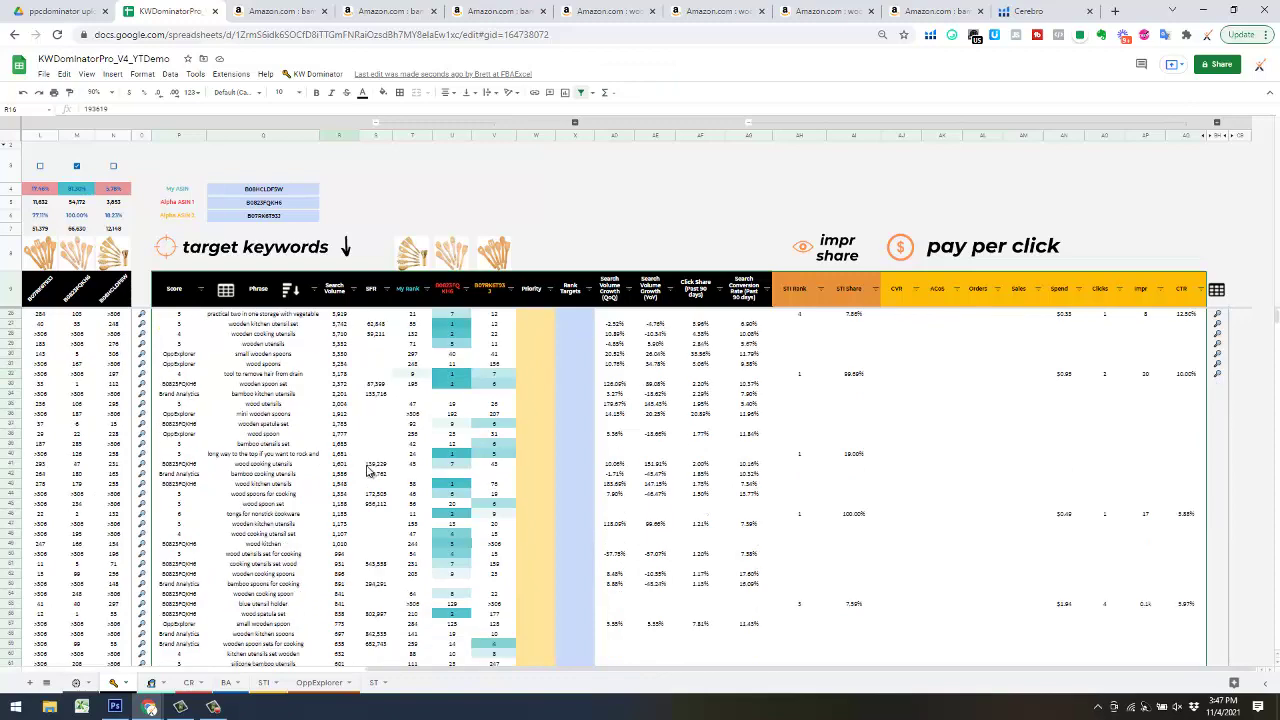
pyautogui.scroll(3, 368, 470)
pyautogui.click(537, 374)
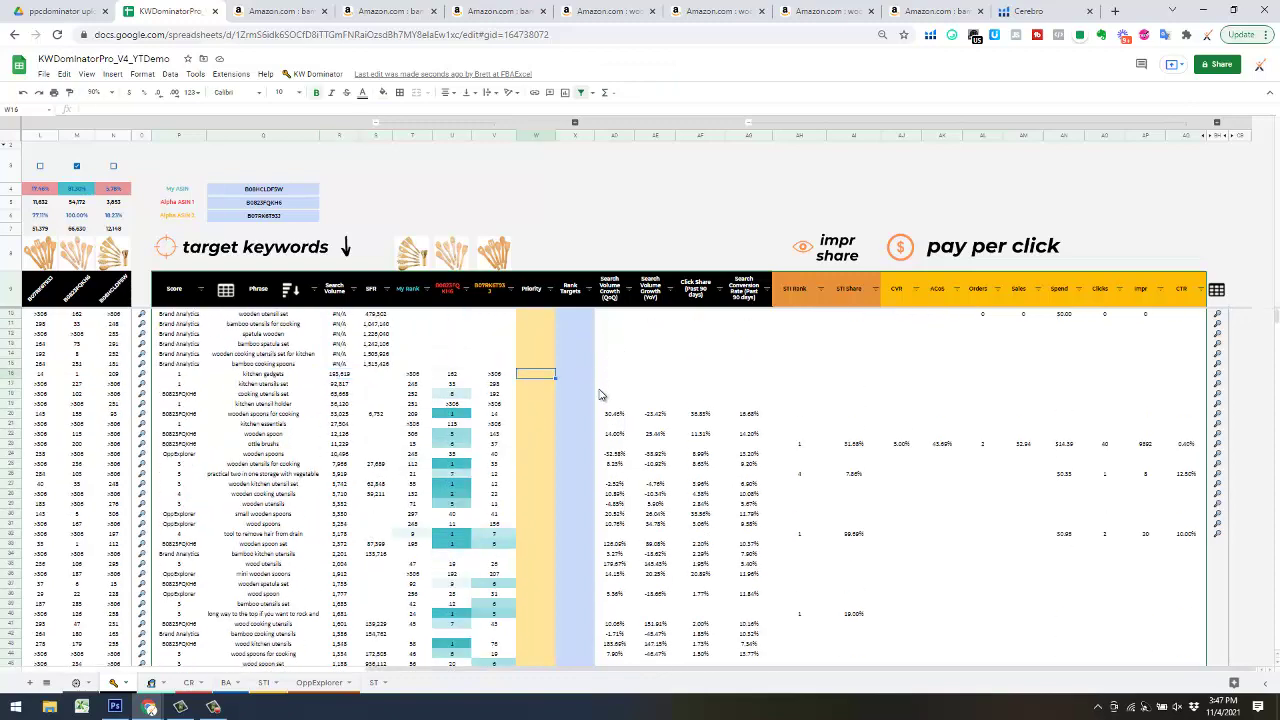
pyautogui.write('1')
pyautogui.press('Return')
pyautogui.click(555, 377)
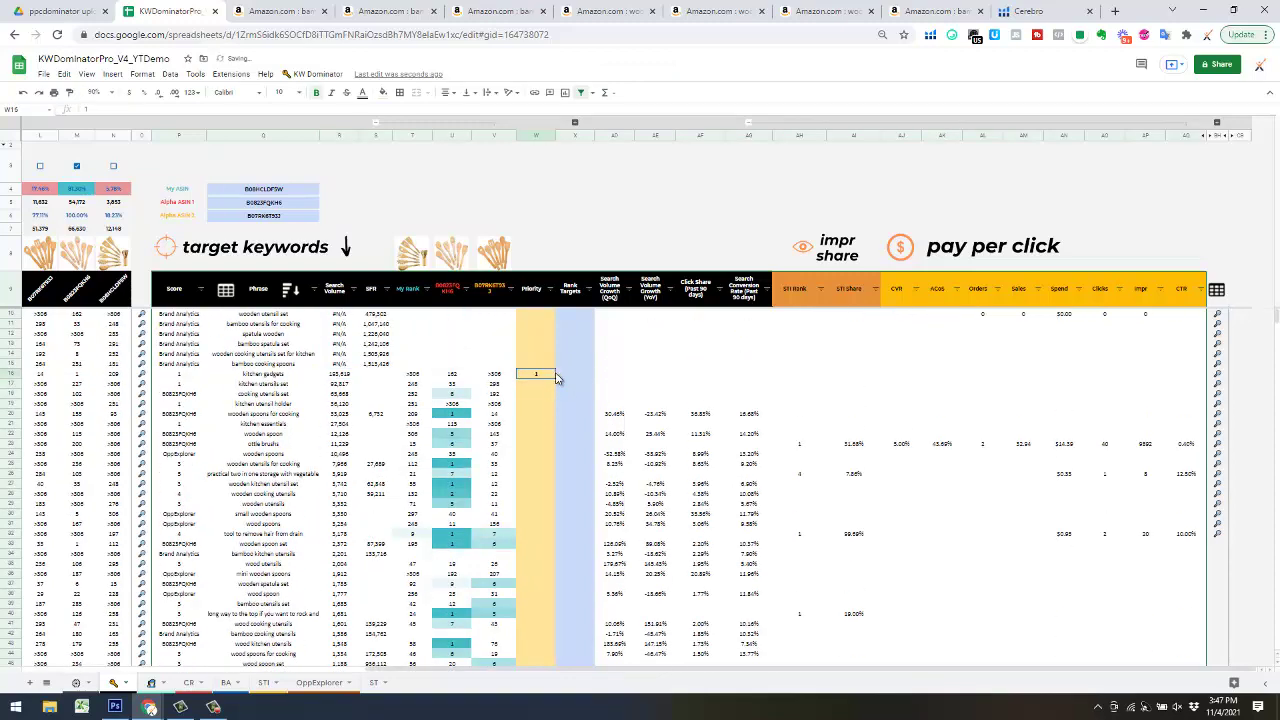
pyautogui.moveTo(557, 376); pyautogui.dragTo(570, 586)
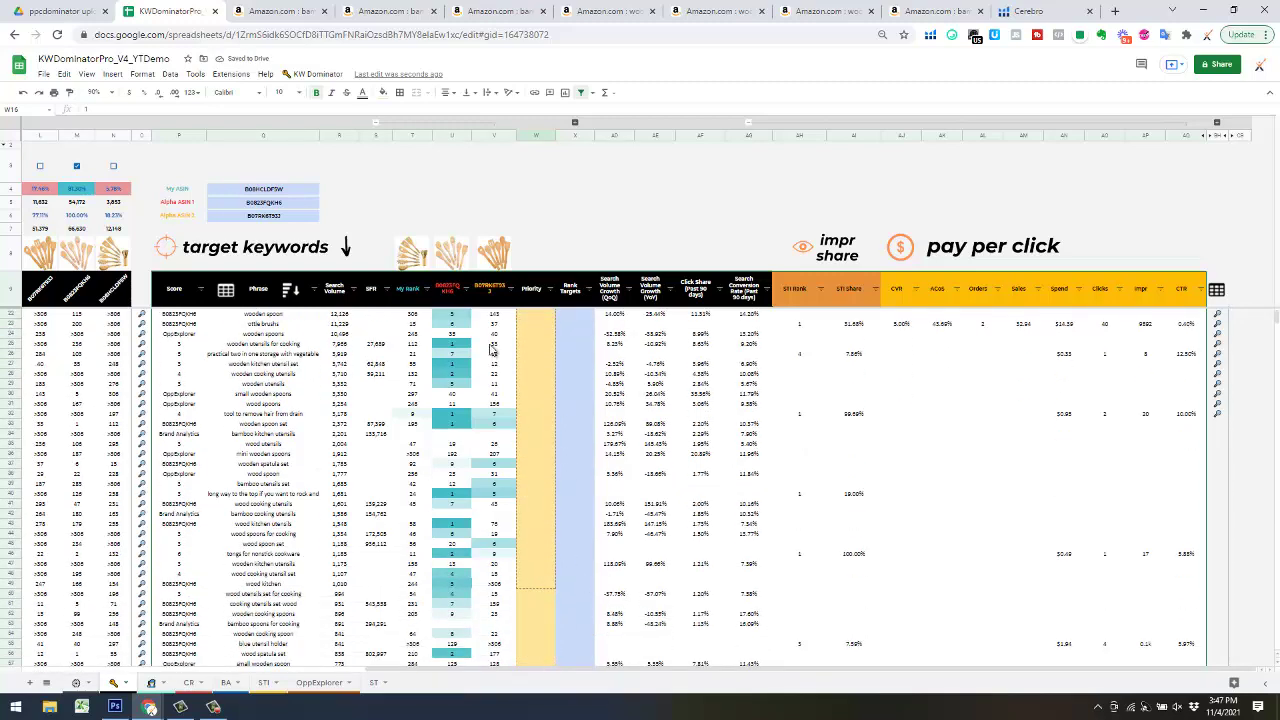
# - Sort the table ascending by column U rank and fill Priority 1 further down
pyautogui.click(465, 289)
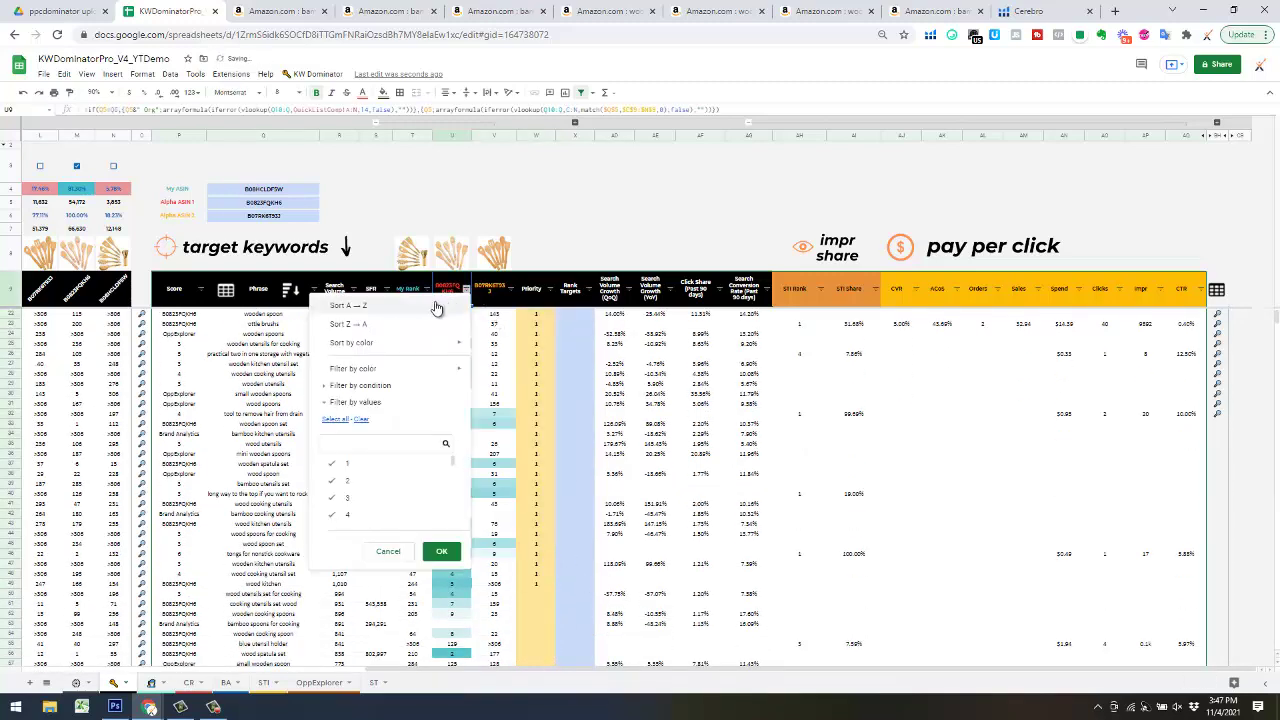
pyautogui.click(443, 306)
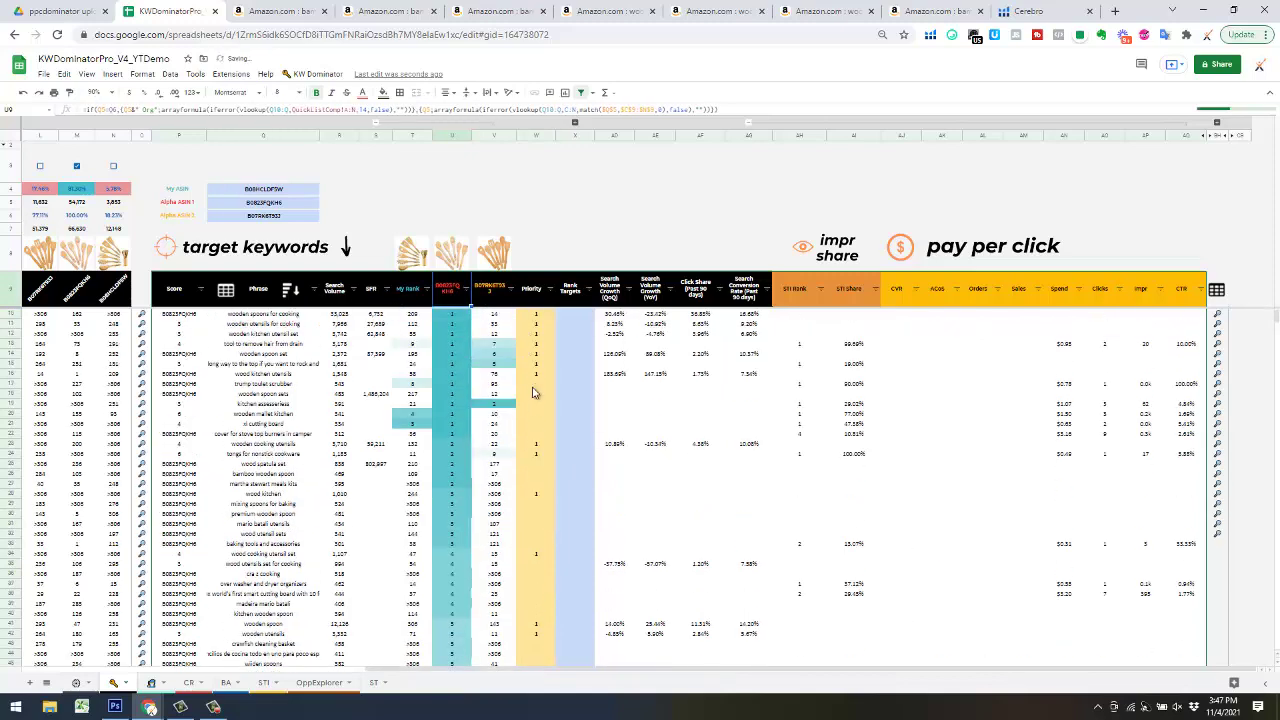
pyautogui.click(534, 391)
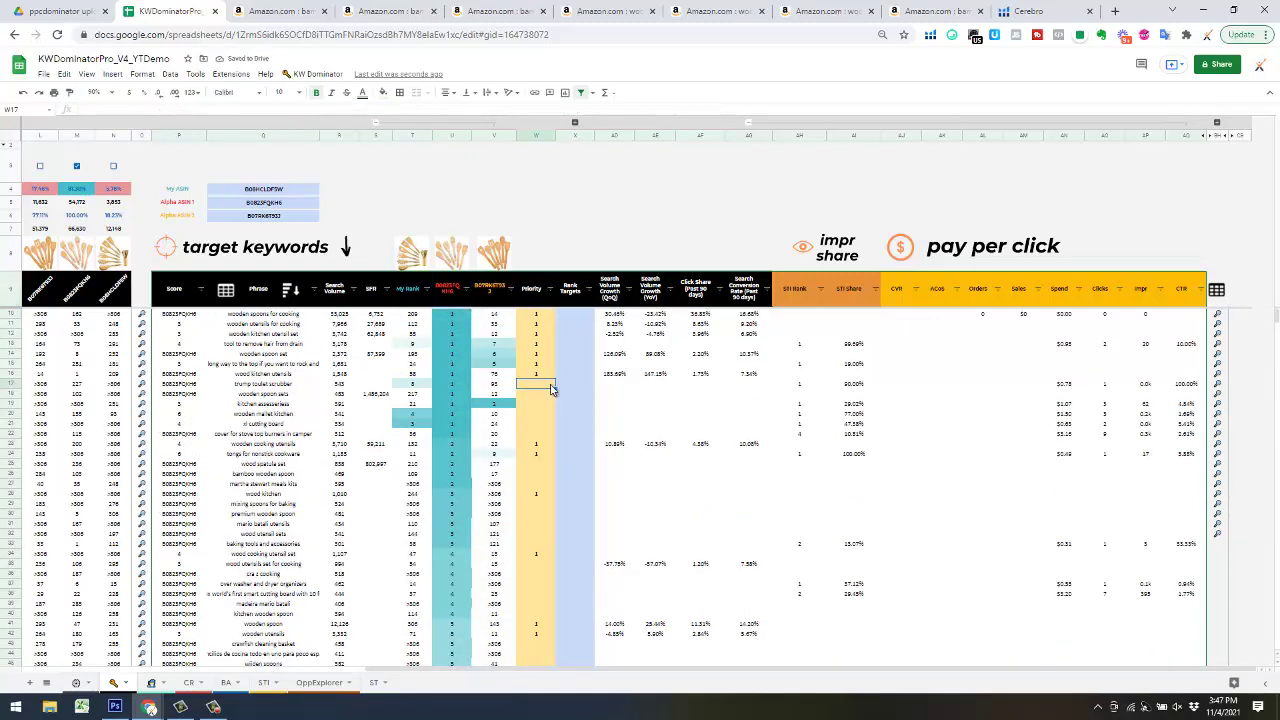
pyautogui.click(550, 376)
pyautogui.moveTo(556, 385); pyautogui.dragTo(565, 568)
pyautogui.scroll(5, 588, 480)
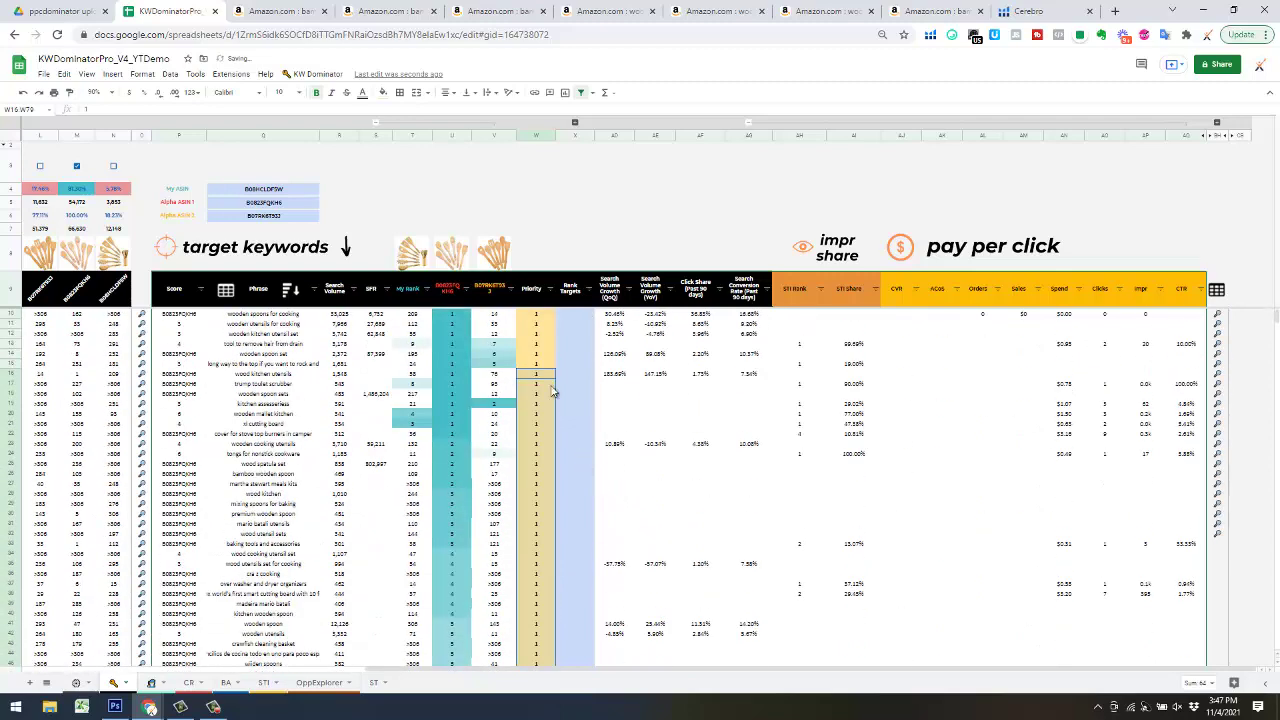
# - Sort ascending by column V rank and fill Priority 1 from W10 down to row 24
pyautogui.click(510, 288)
pyautogui.click(485, 302)
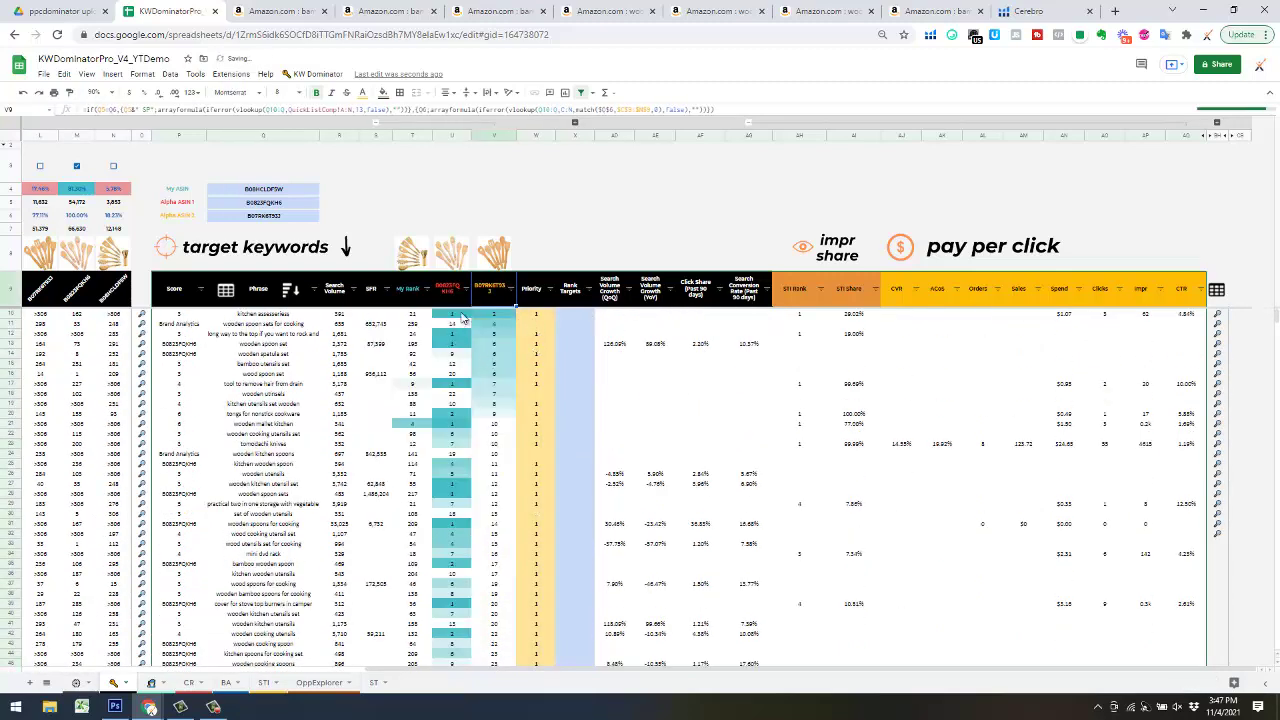
pyautogui.click(549, 317)
pyautogui.moveTo(557, 323); pyautogui.dragTo(564, 440)
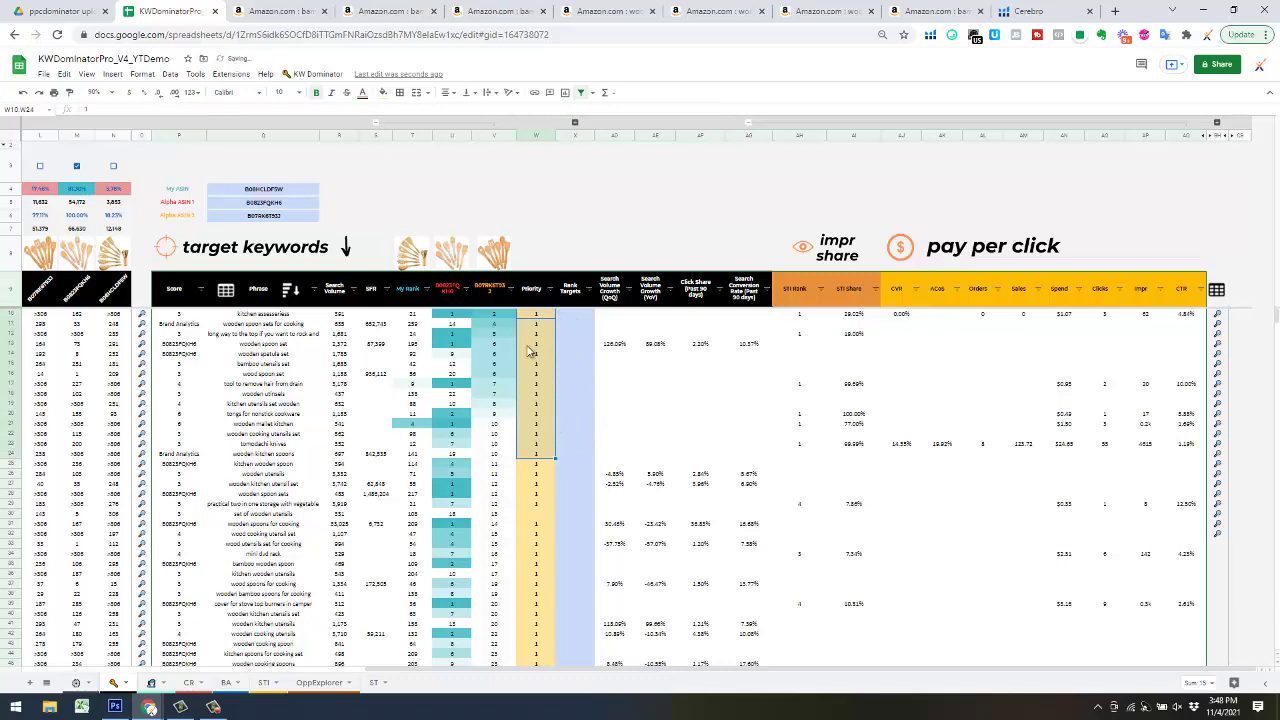
pyautogui.click(293, 290)
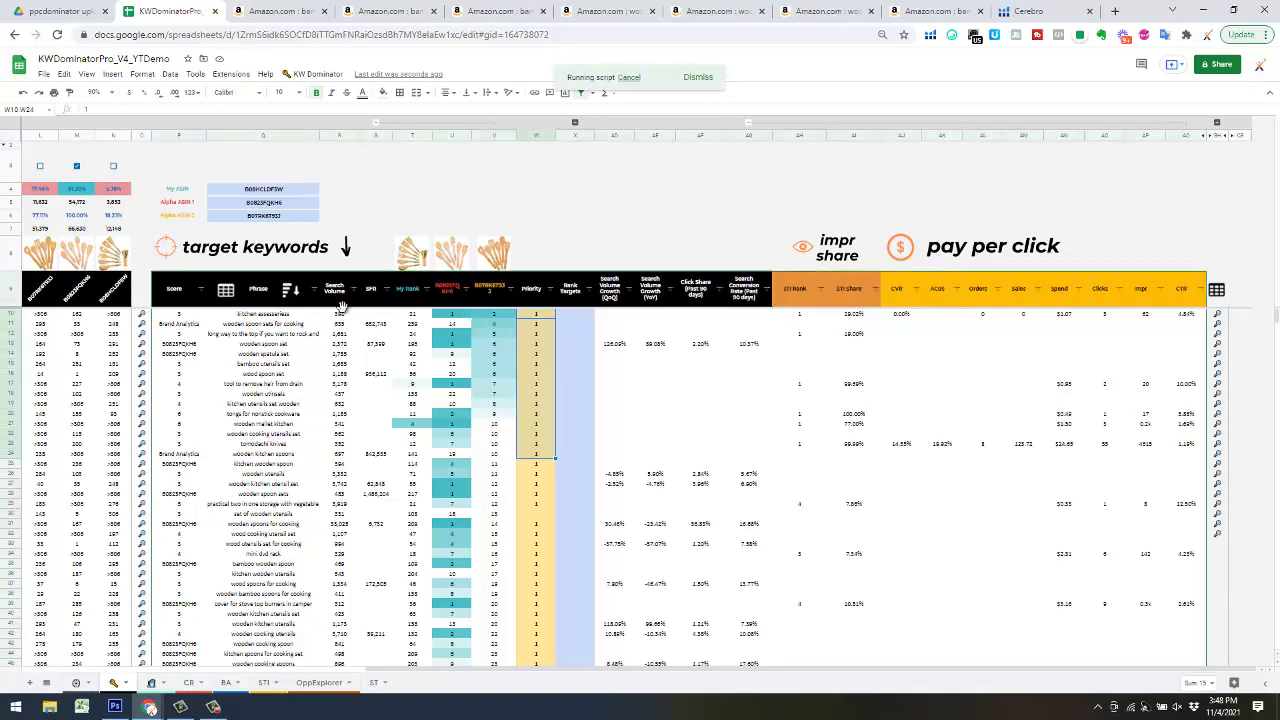
# - Scroll through the search-volume-sorted keyword table, kitchen gadgets first, checking the Priority values
pyautogui.scroll(-6, 521, 428)
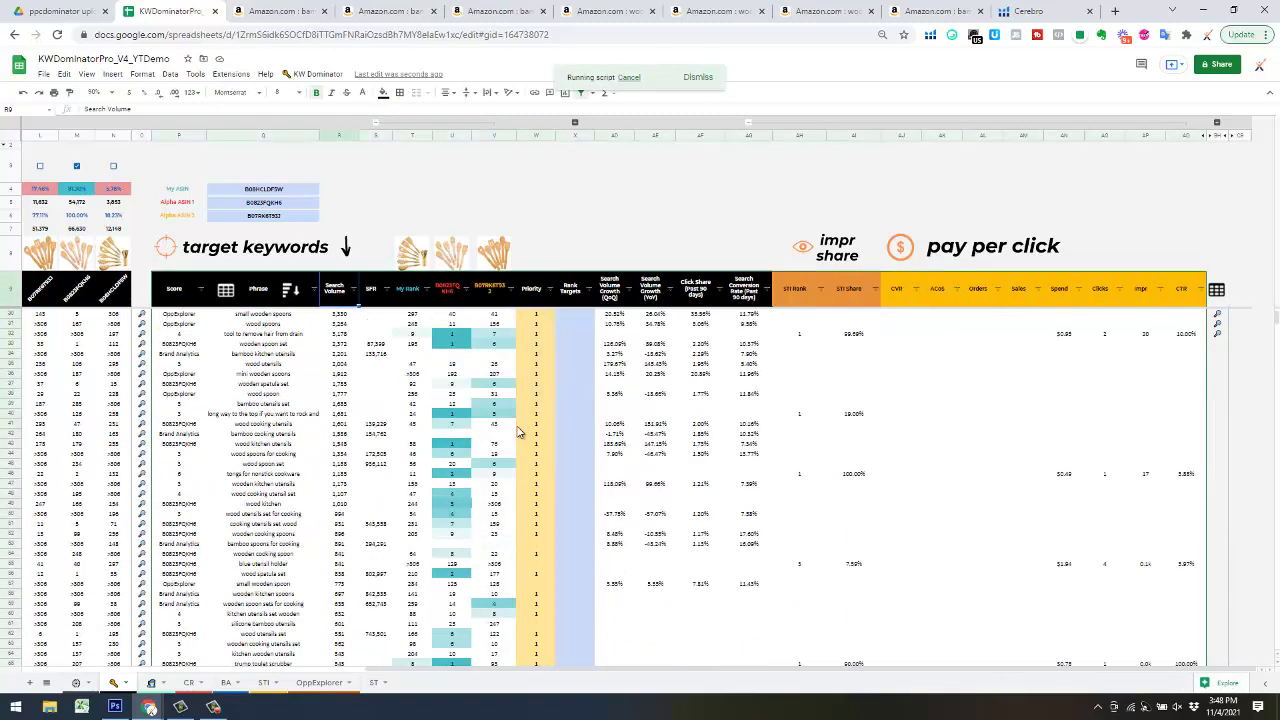
pyautogui.scroll(6, 519, 432)
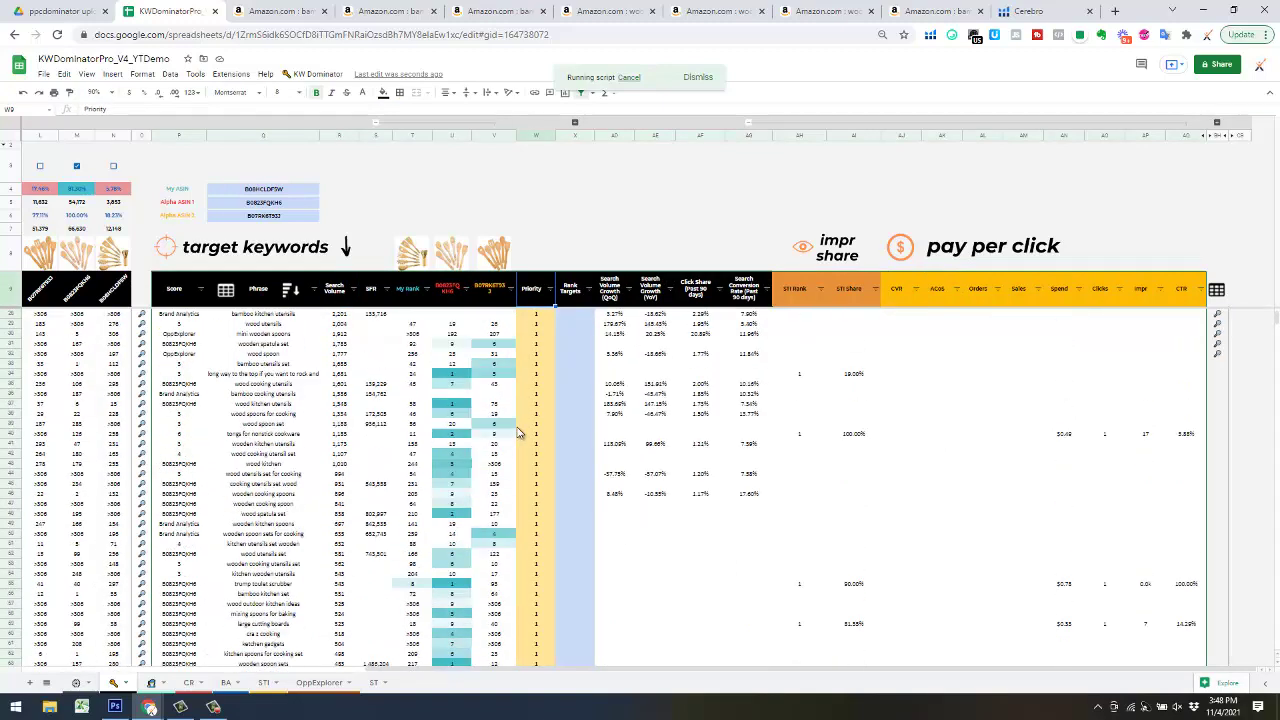
pyautogui.scroll(2, 519, 432)
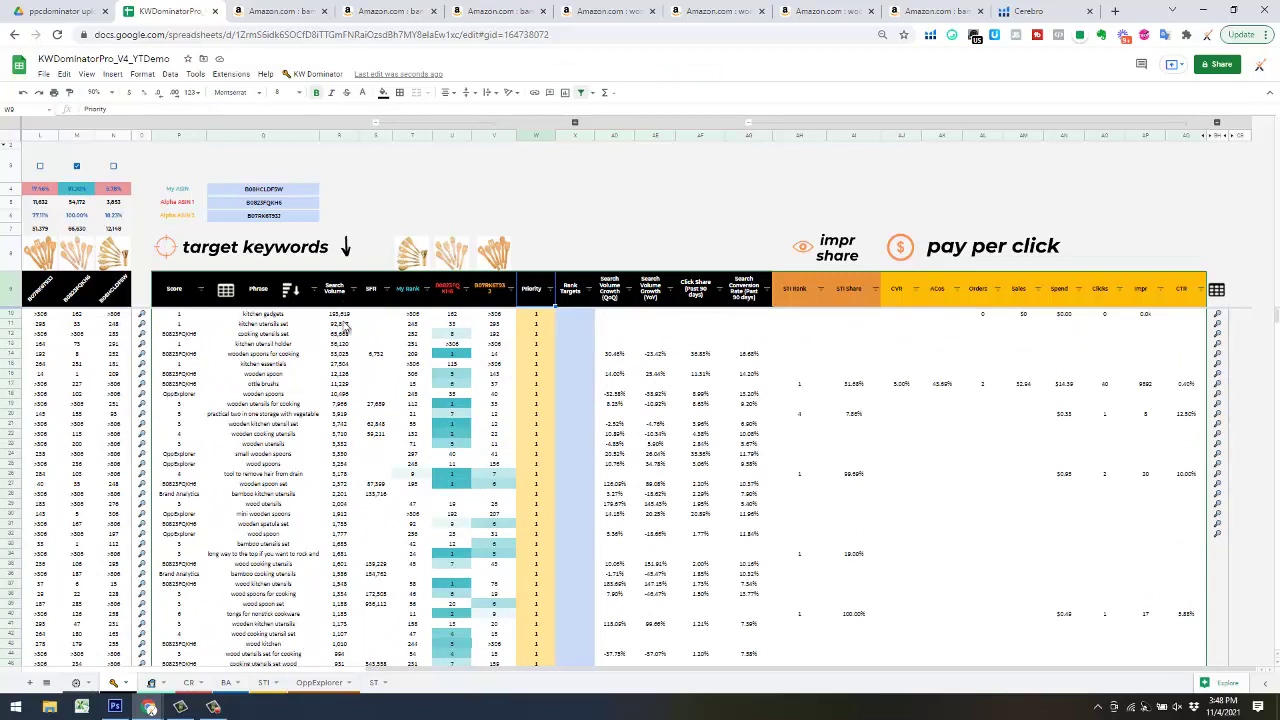
pyautogui.scroll(-12, 547, 437)
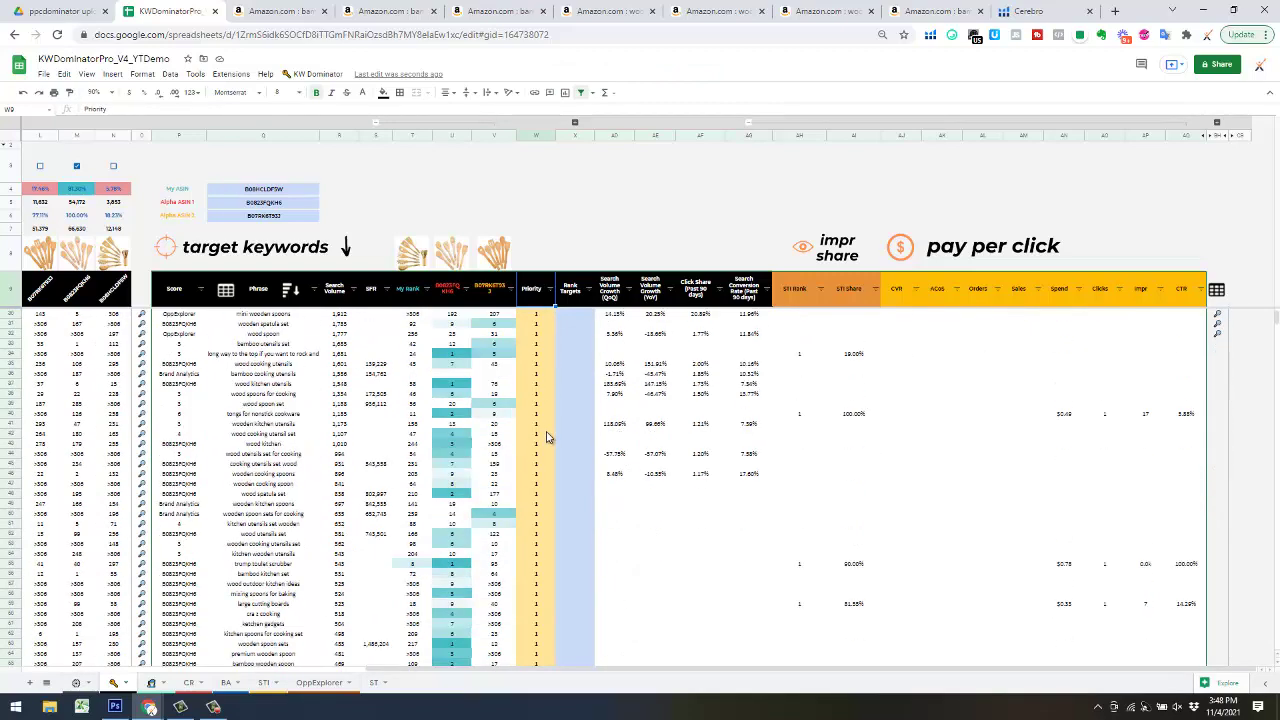
pyautogui.scroll(-3, 547, 437)
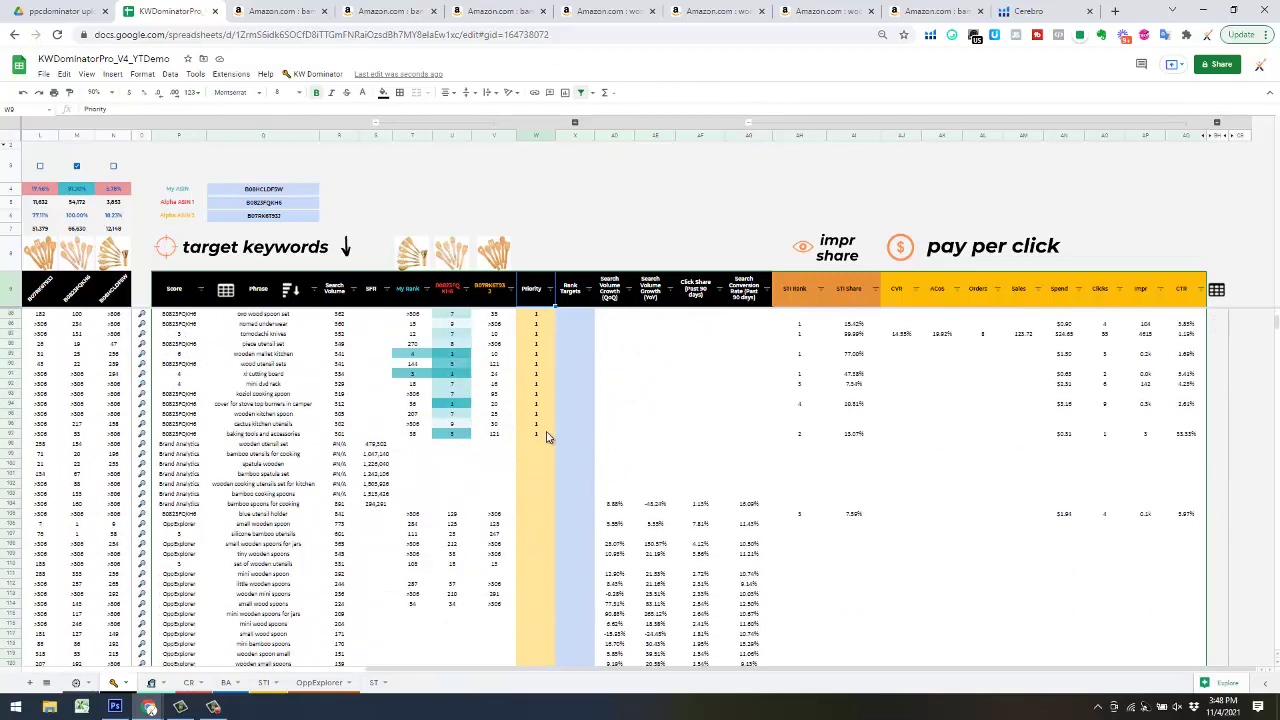
pyautogui.scroll(15, 548, 437)
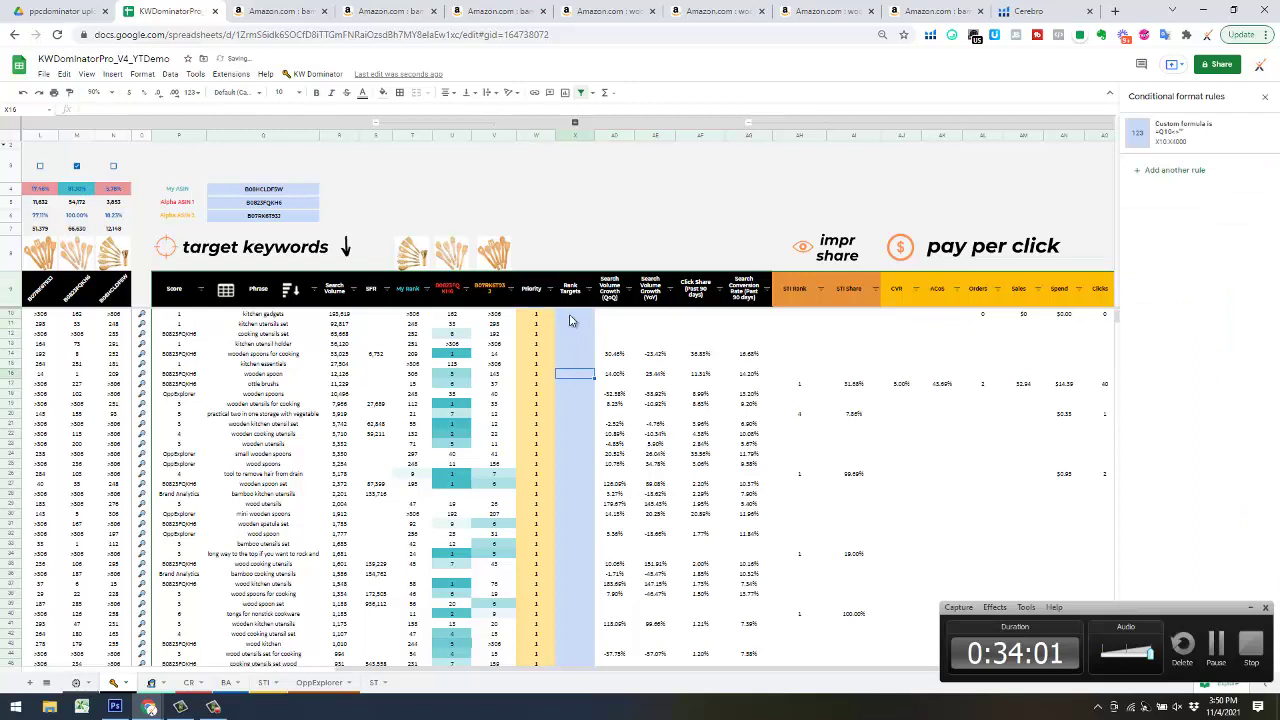
# - Enter Rank Targets 1 through 6 in X10–X15, from kitchen gadgets down to kitchen essentials
pyautogui.click(575, 318)
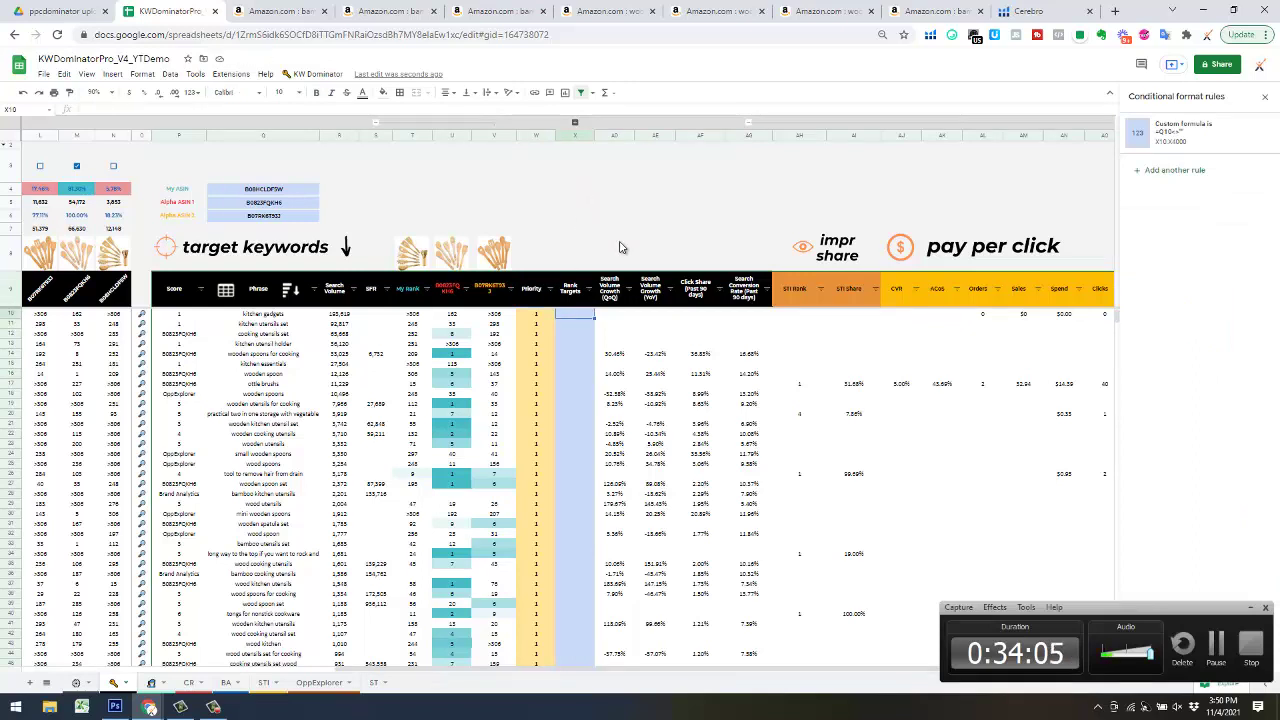
pyautogui.moveTo(589, 300)
pyautogui.write('1')
pyautogui.press('Return')
pyautogui.write('2')
pyautogui.press('Return')
pyautogui.write('1')
pyautogui.press('Return')
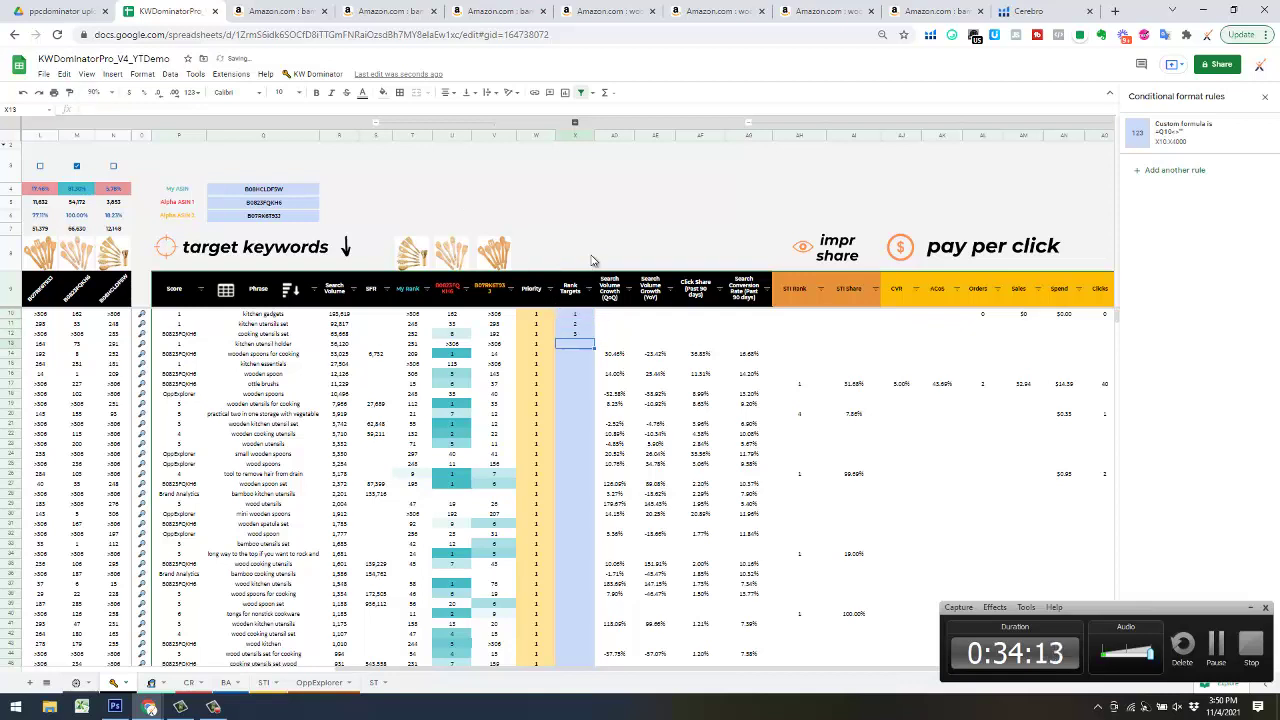
pyautogui.write('4')
pyautogui.press('Return')
pyautogui.write('5')
pyautogui.press('Return')
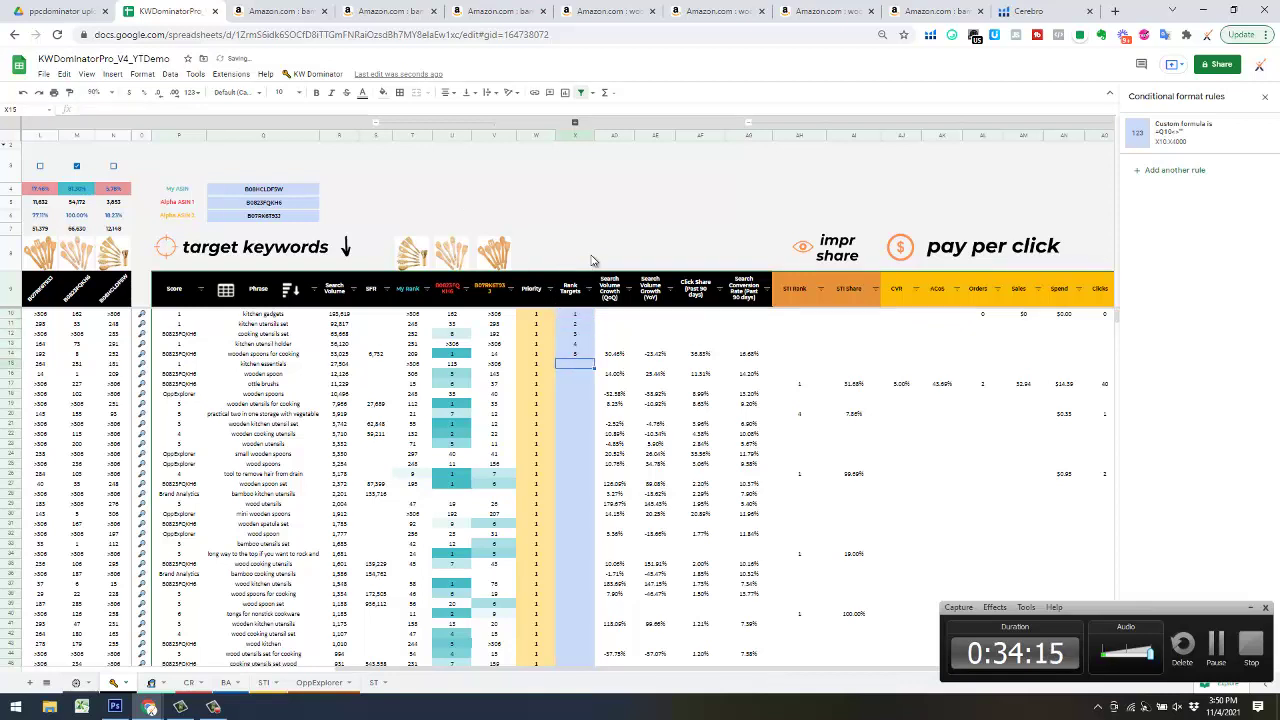
pyautogui.write('6')
pyautogui.press('Return')
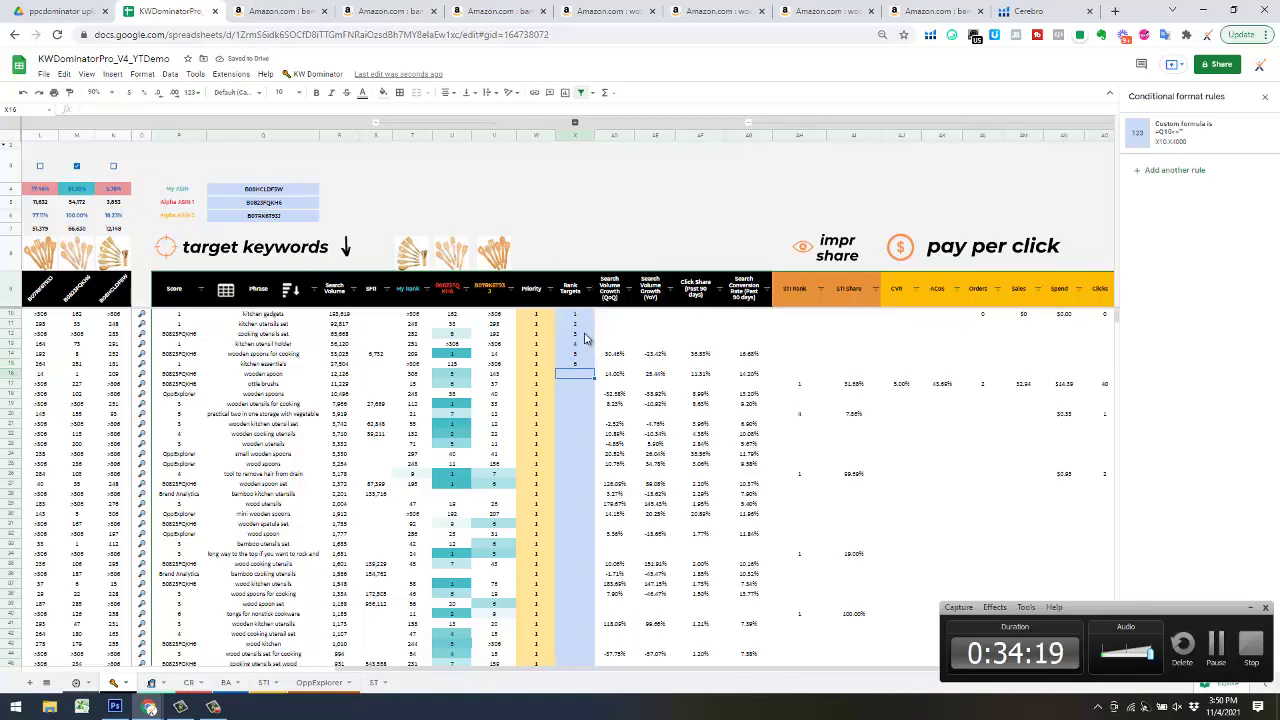
pyautogui.click(642, 191)
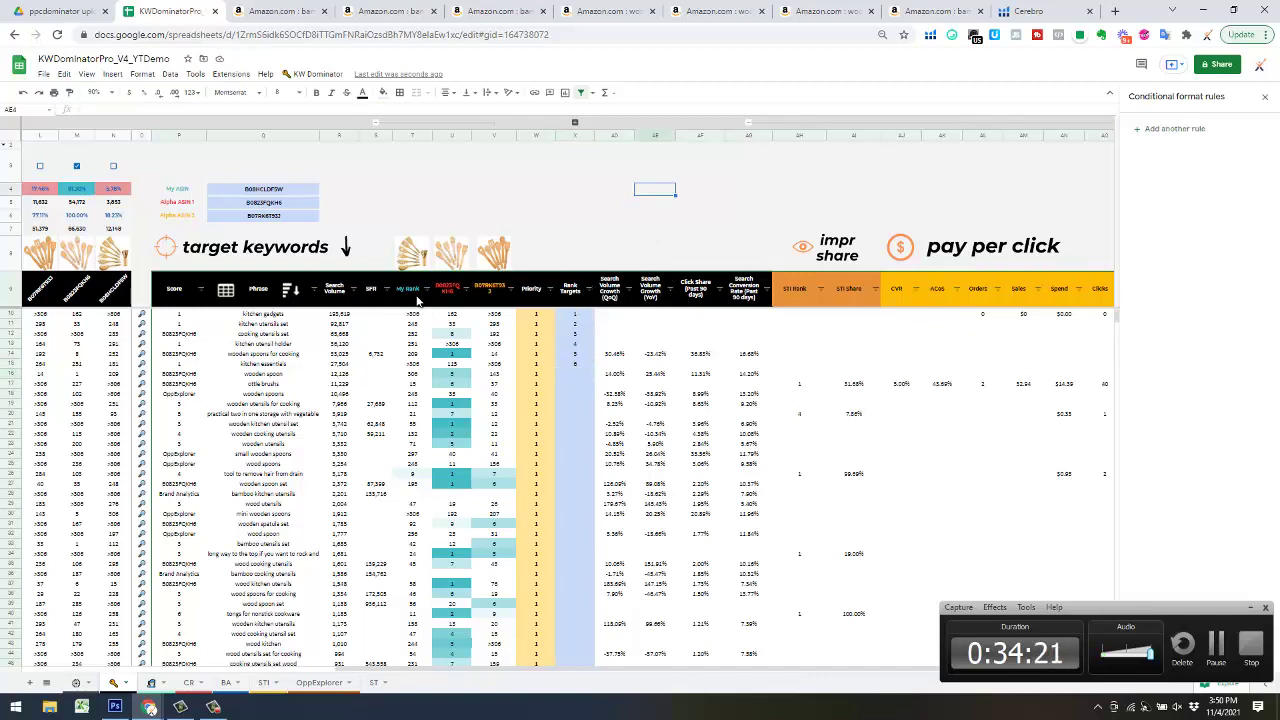
# - Expand competitor columns E–K, toggle the Y–AC group, and duplicate the spreadsheet into a new tab
pyautogui.click(750, 124)
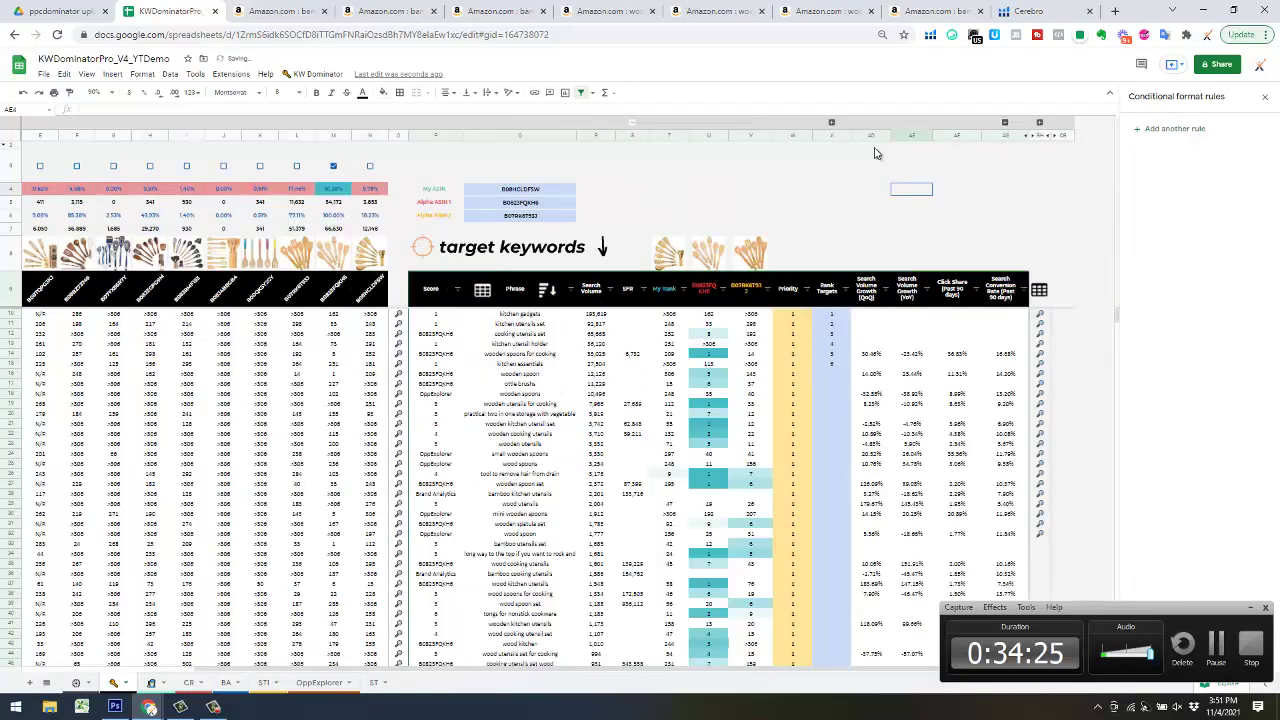
pyautogui.click(832, 124)
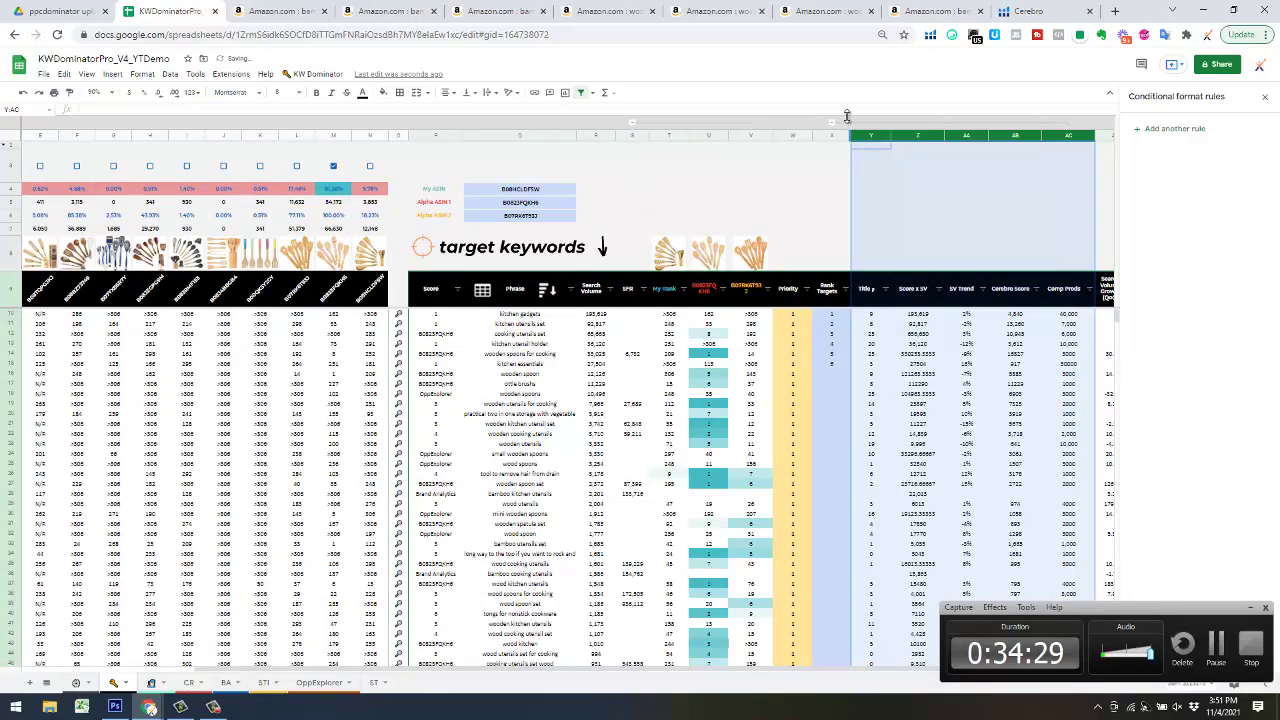
pyautogui.click(831, 123)
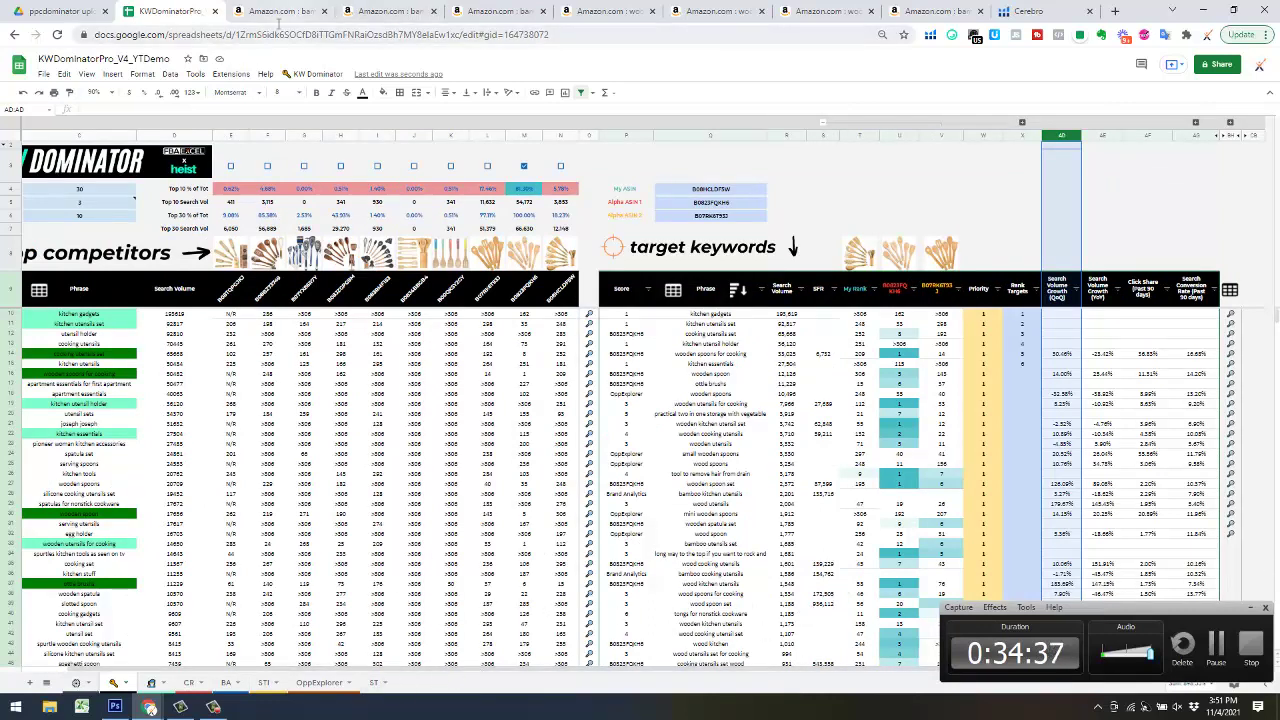
pyautogui.rightClick(183, 15)
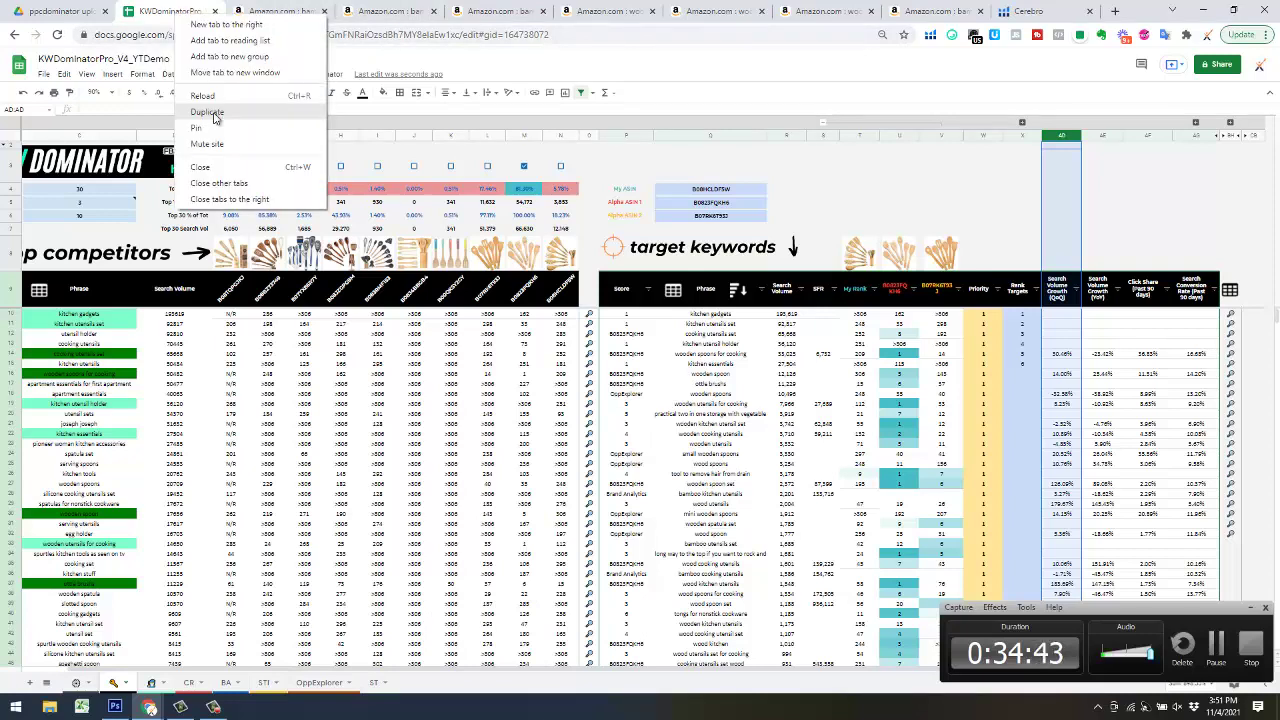
pyautogui.click(213, 117)
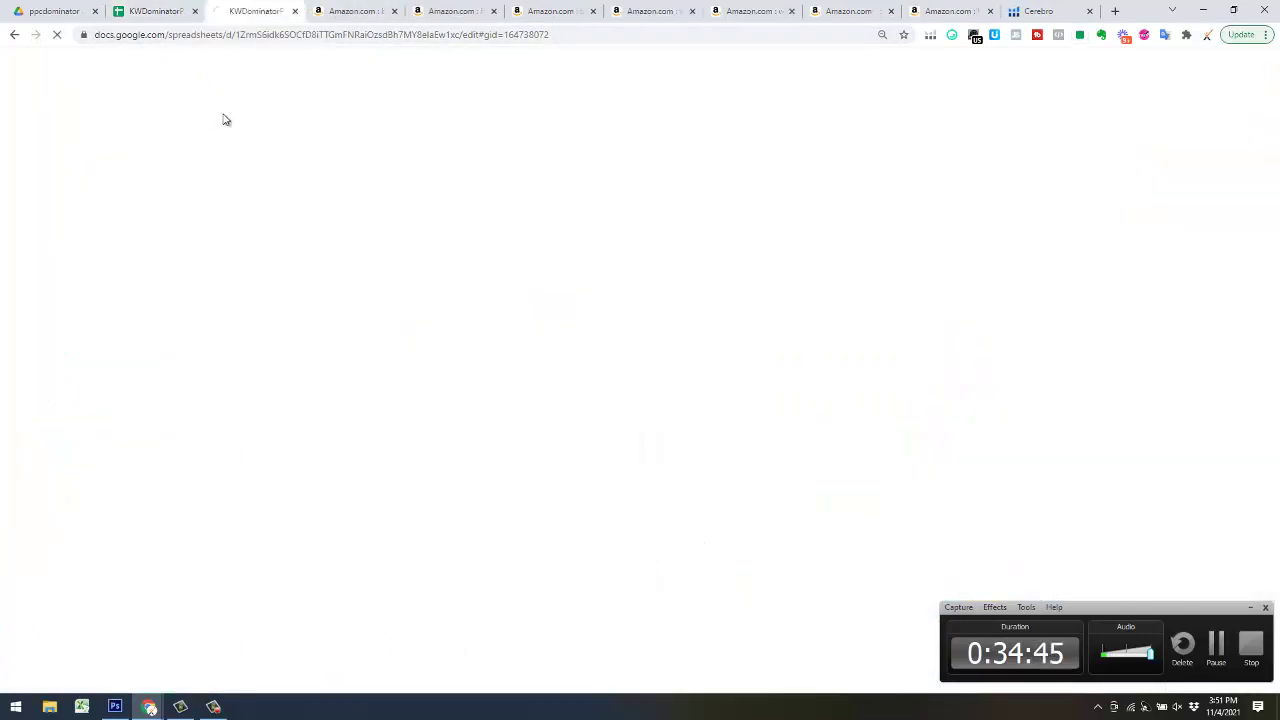
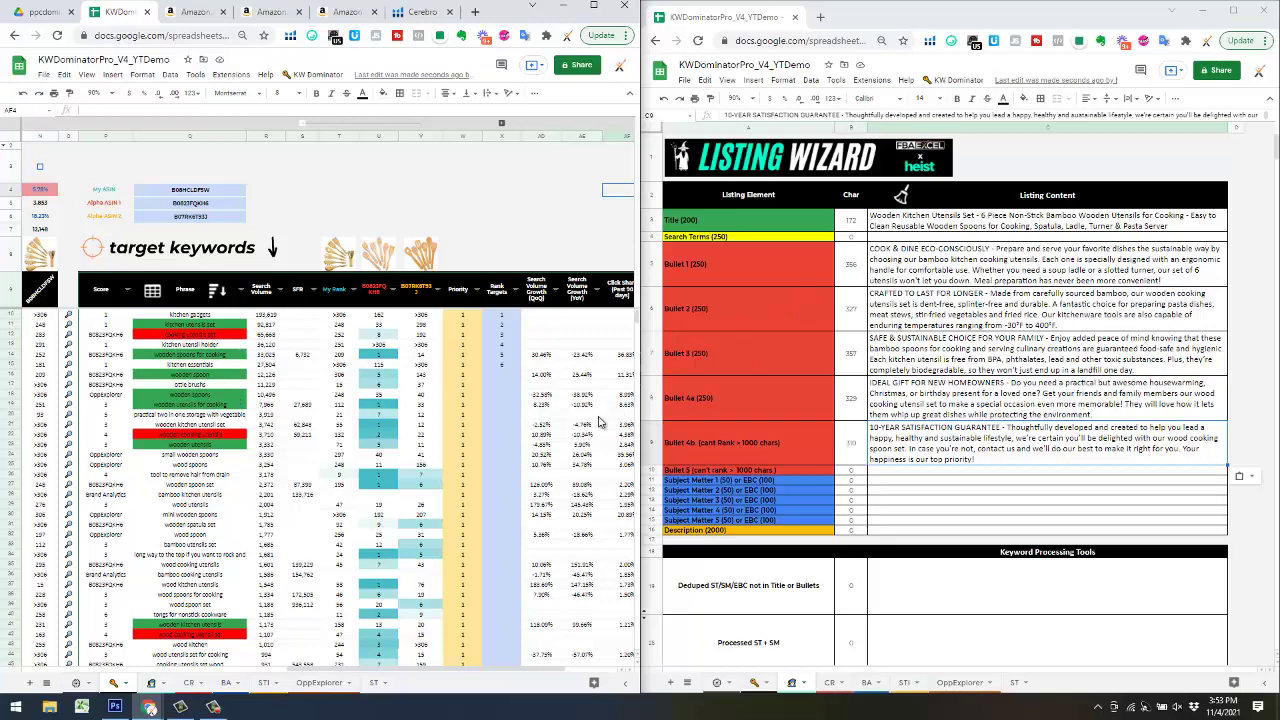
# - Scroll through the target keywords table and inspect the fill of a red-highlighted phrase
pyautogui.click(762, 485)
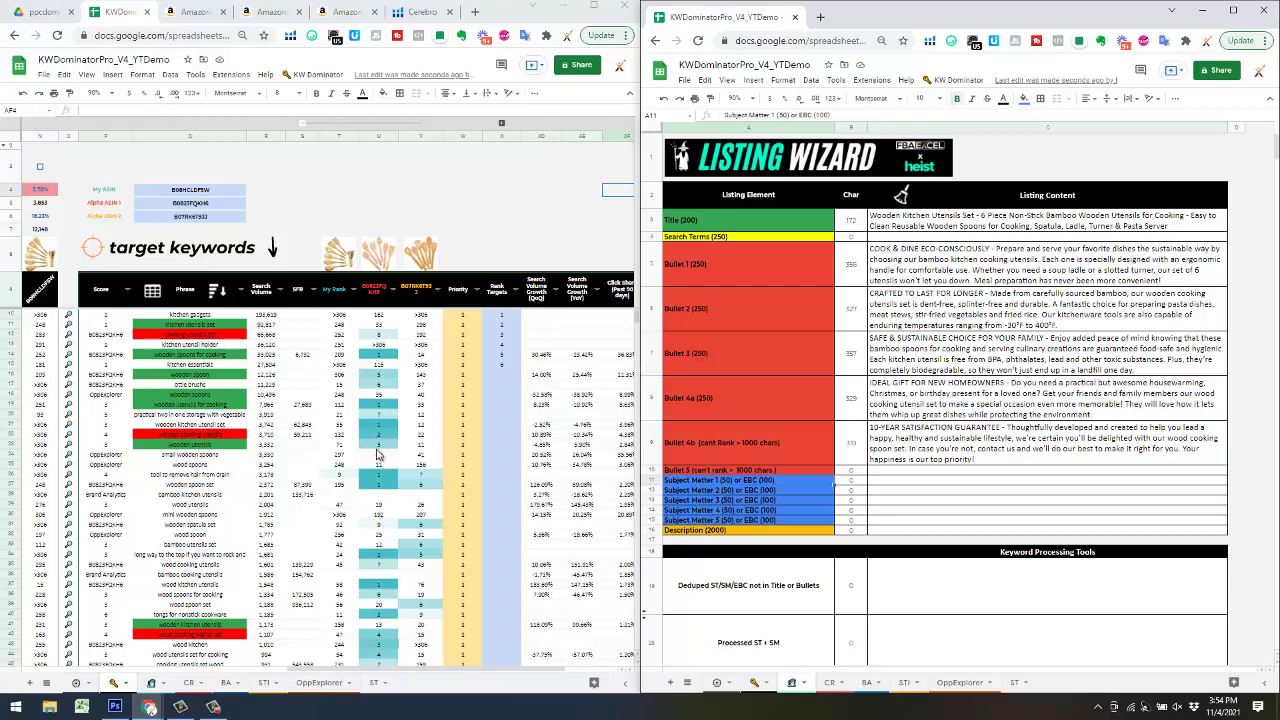
pyautogui.scroll(-1, 285, 455)
pyautogui.scroll(-2, 285, 450)
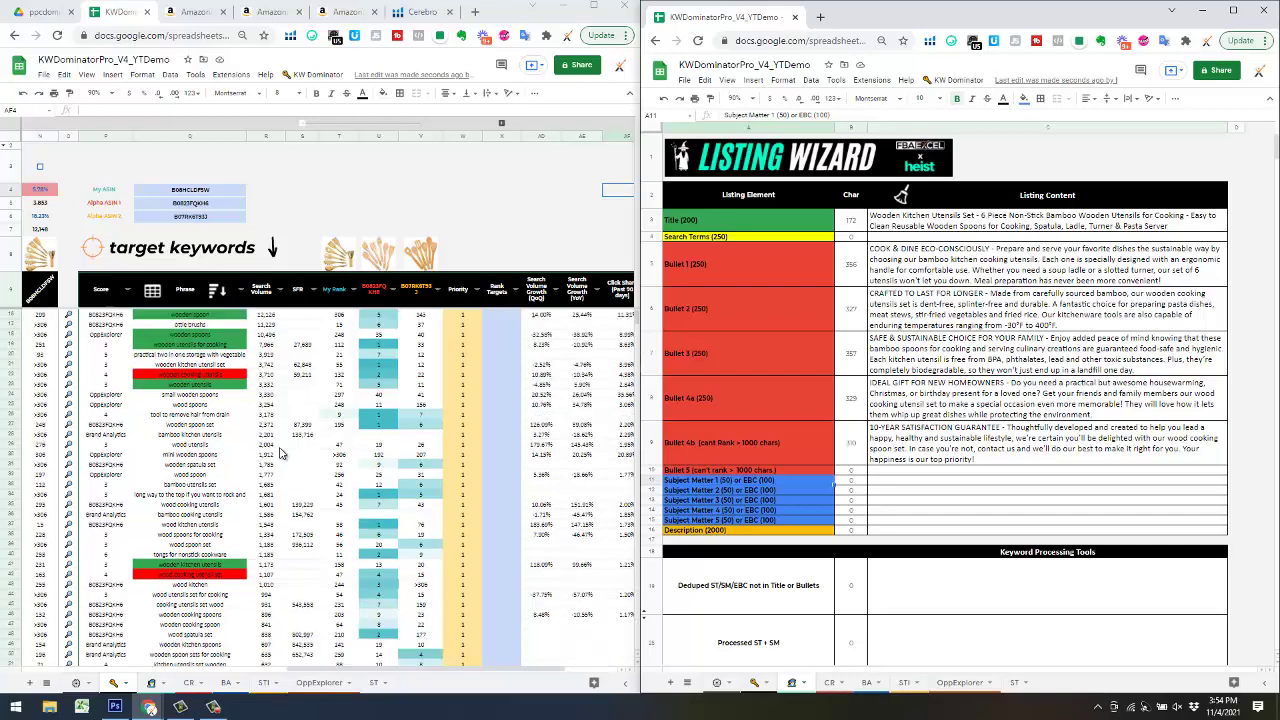
pyautogui.scroll(3, 308, 437)
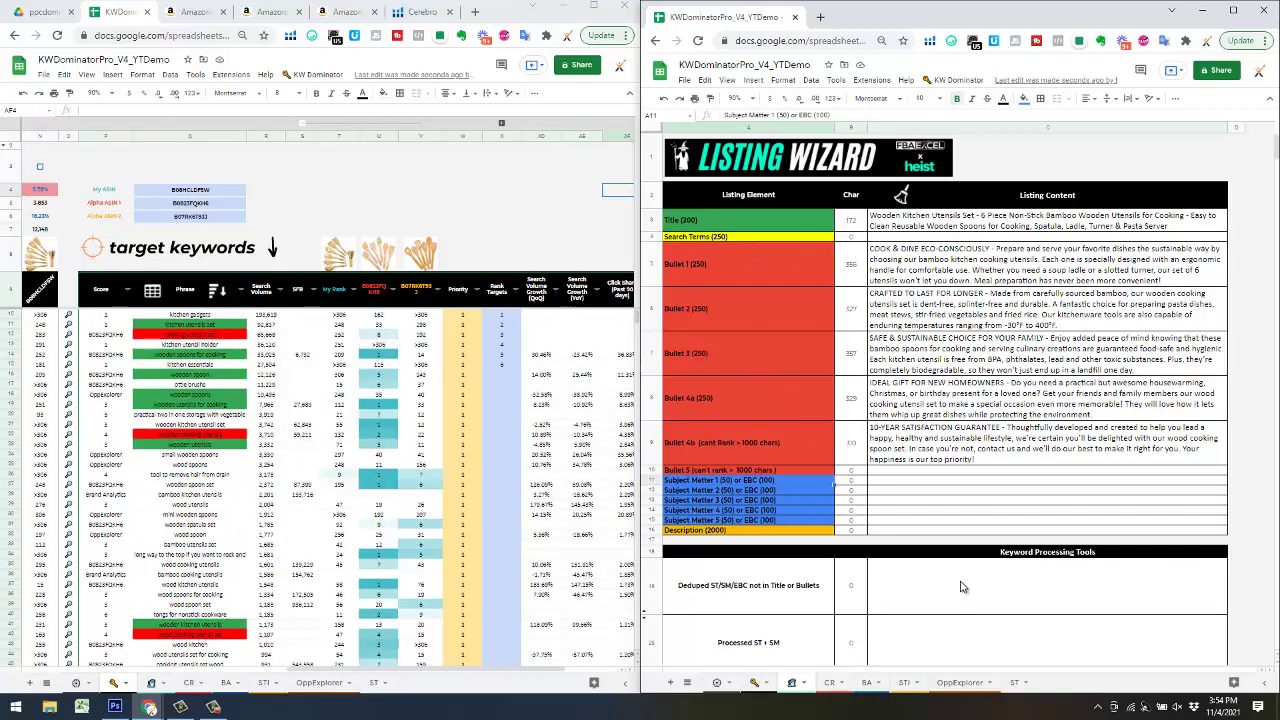
pyautogui.scroll(-3, 950, 570)
pyautogui.scroll(2, 890, 502)
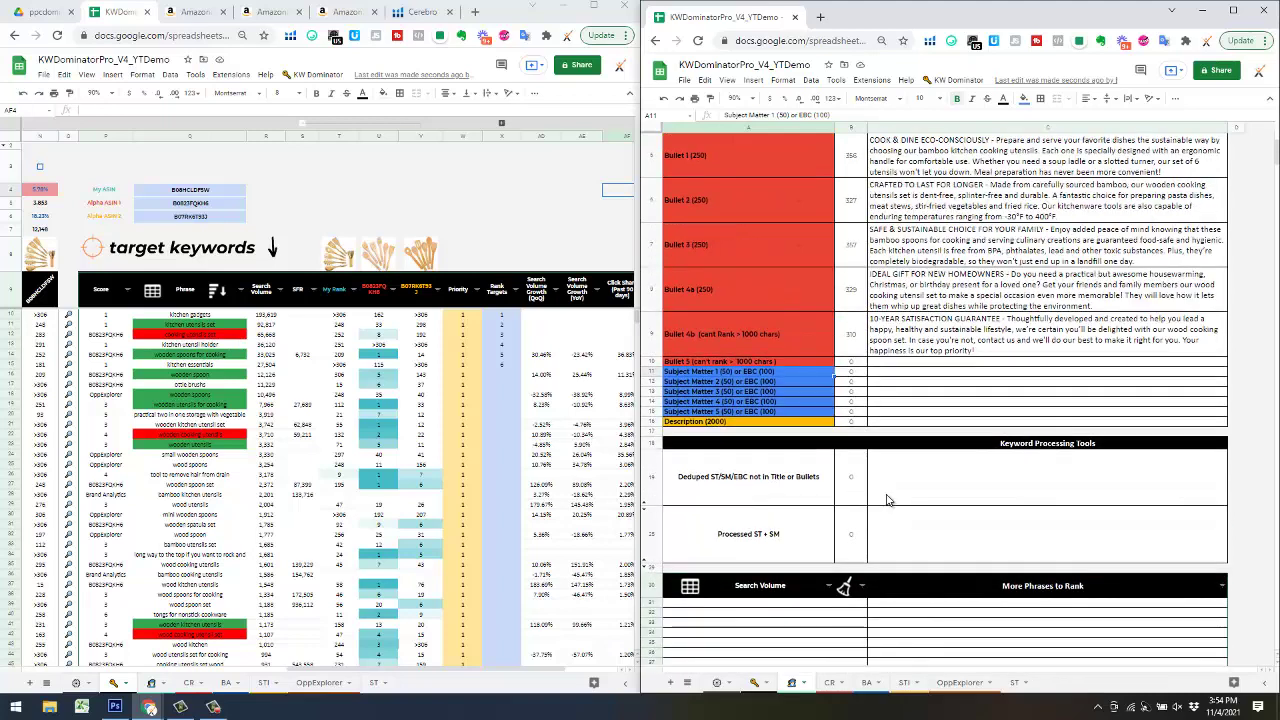
pyautogui.scroll(2, 888, 500)
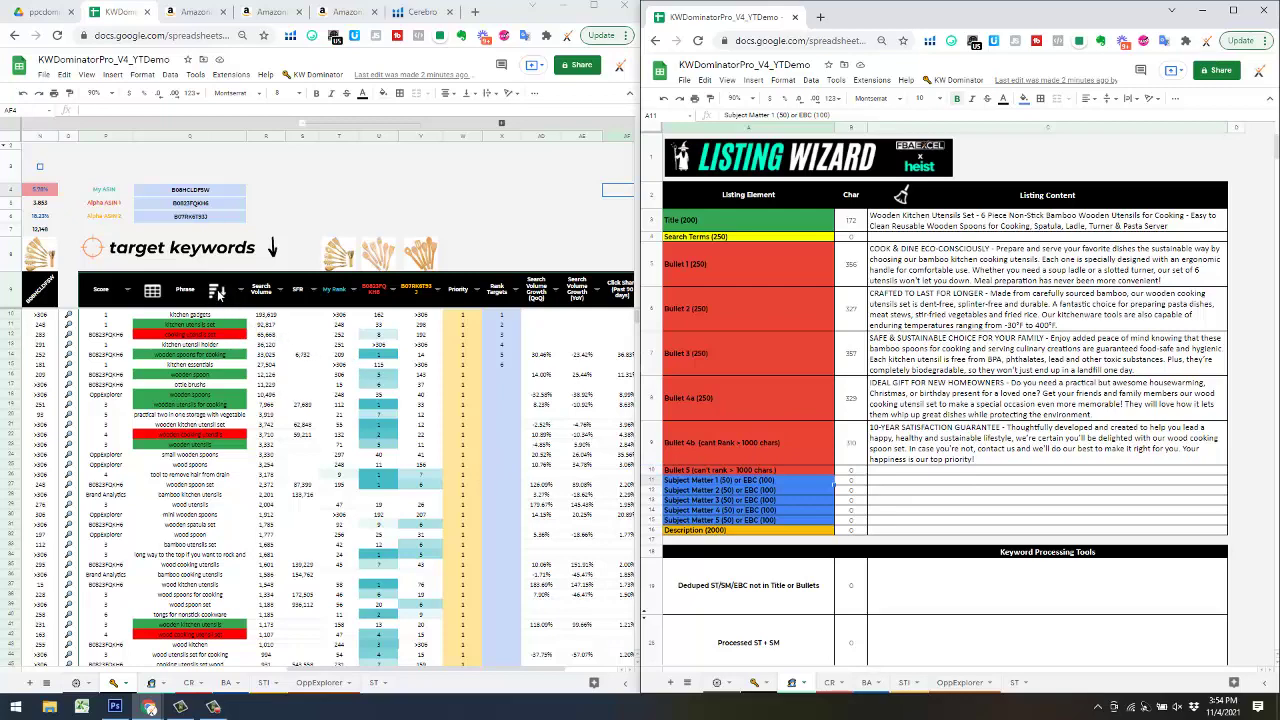
pyautogui.click(212, 335)
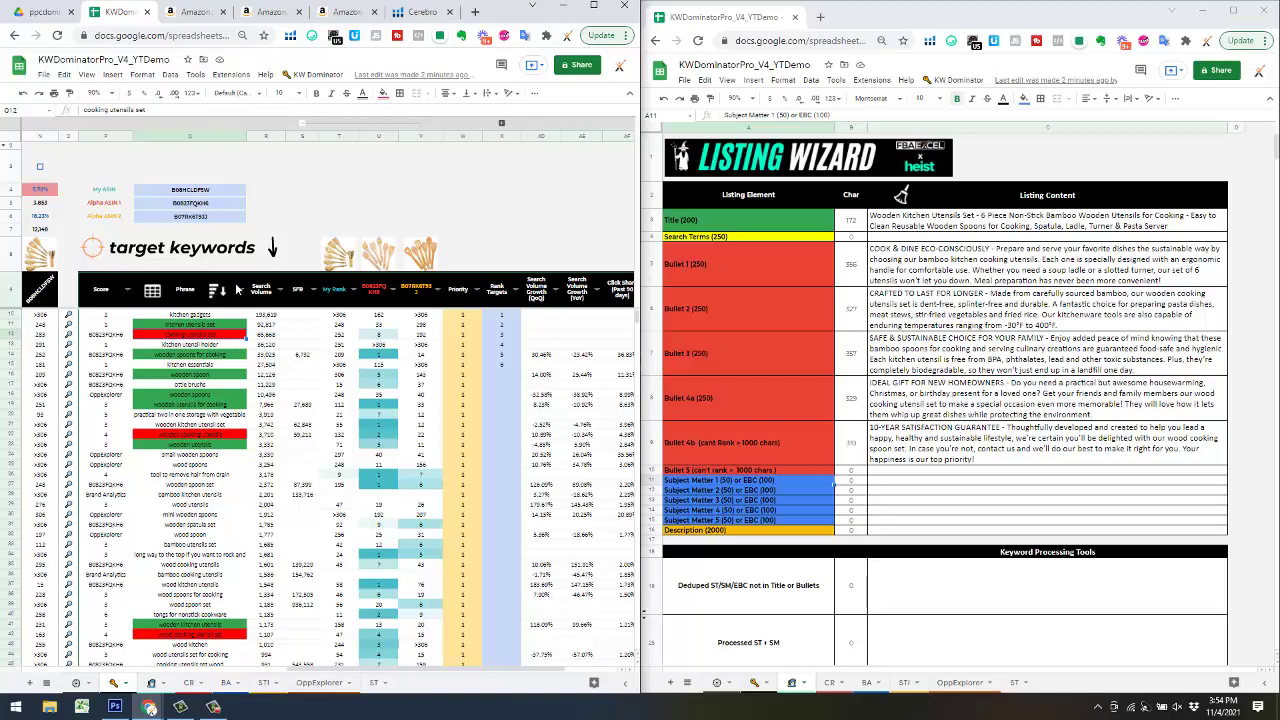
# - Filter the Phrase column to white fill only and select the first keyword, kitchen gadgets
pyautogui.click(241, 291)
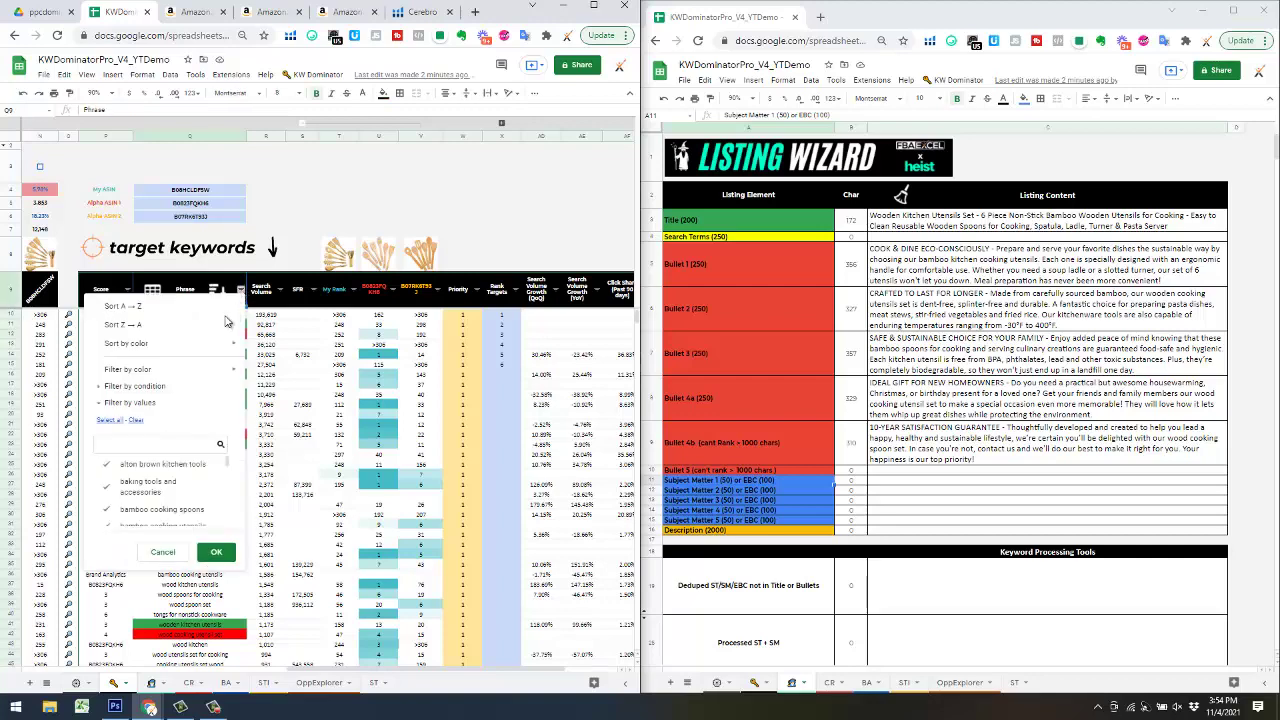
pyautogui.moveTo(200, 371)
pyautogui.moveTo(288, 392)
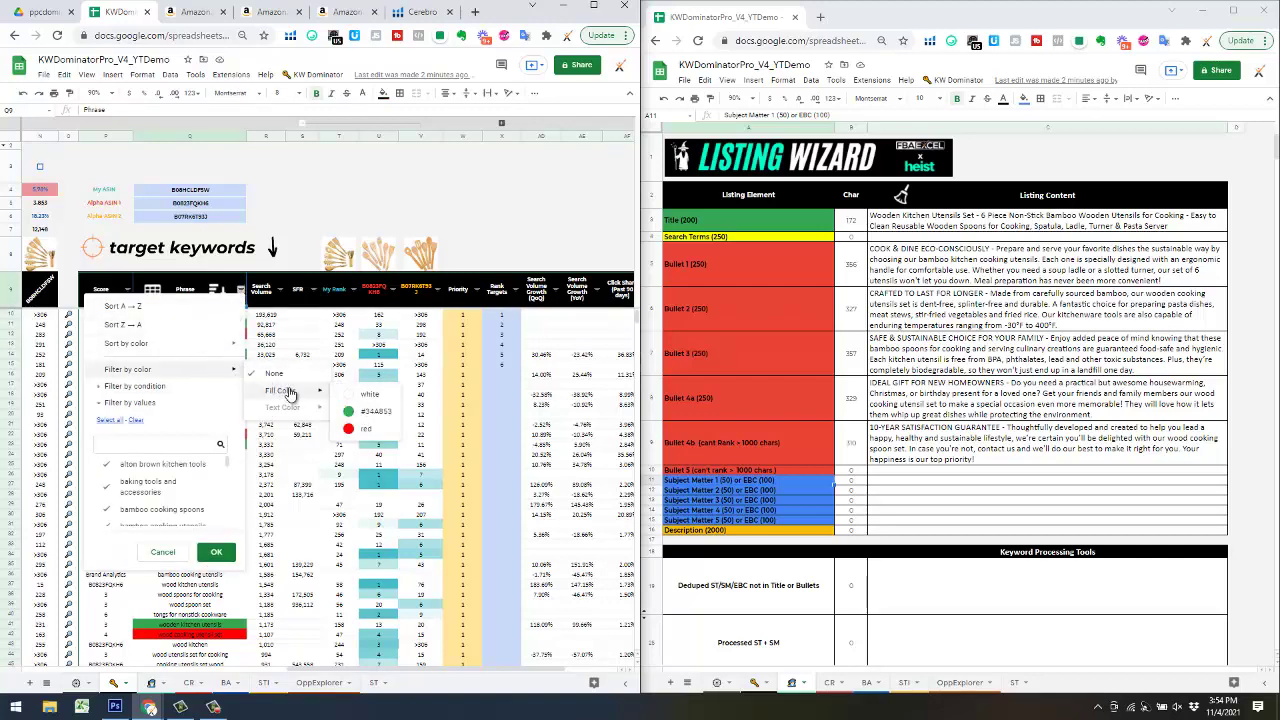
pyautogui.click(370, 398)
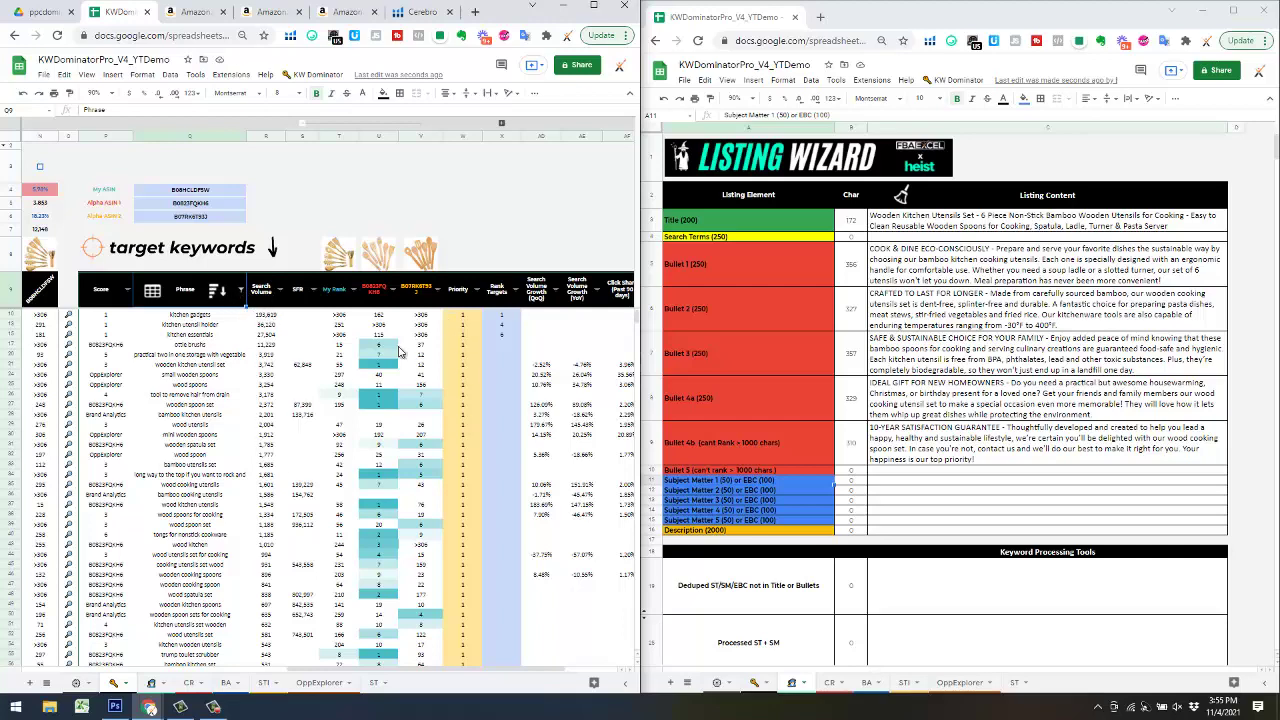
pyautogui.click(212, 317)
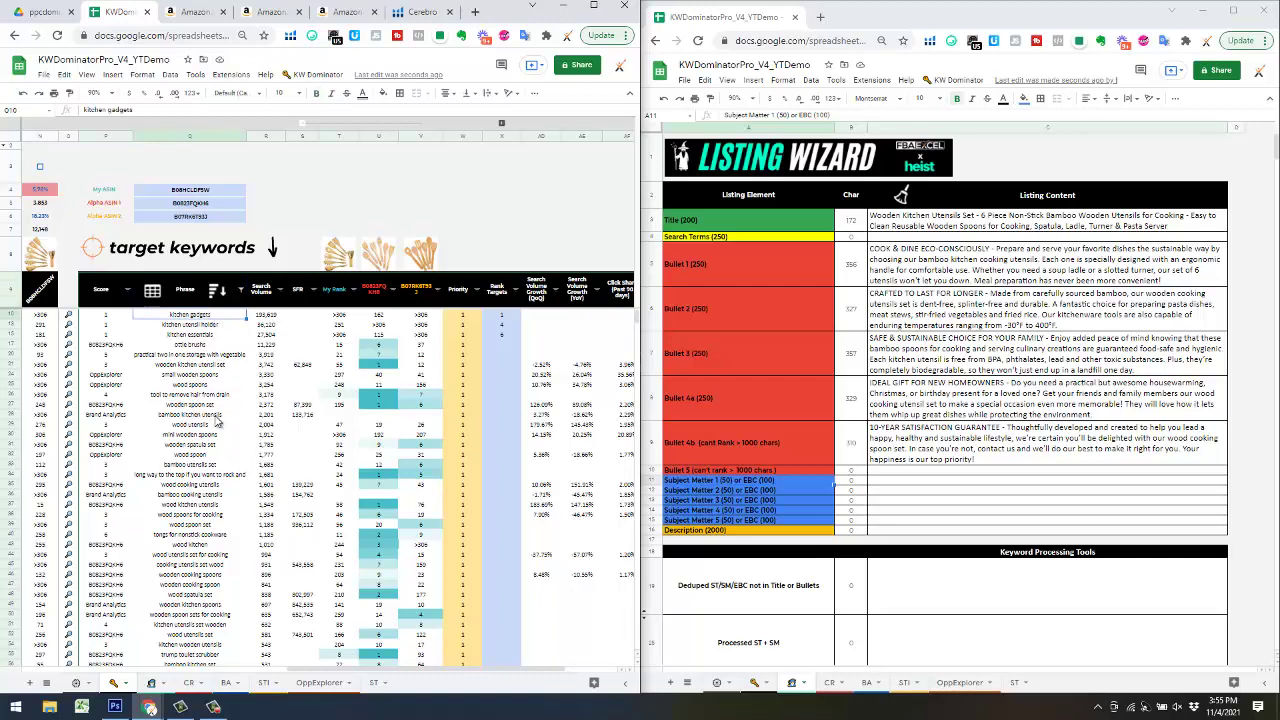
pyautogui.scroll(-15, 215, 423)
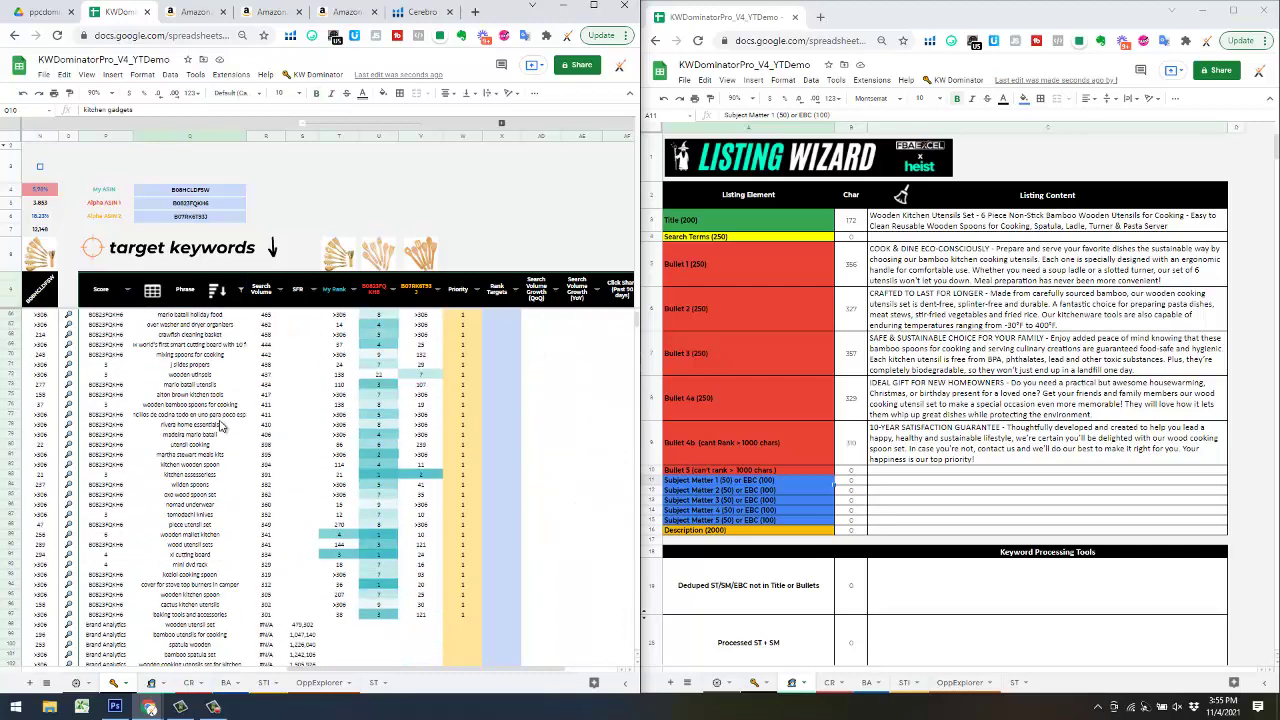
pyautogui.scroll(-10, 222, 425)
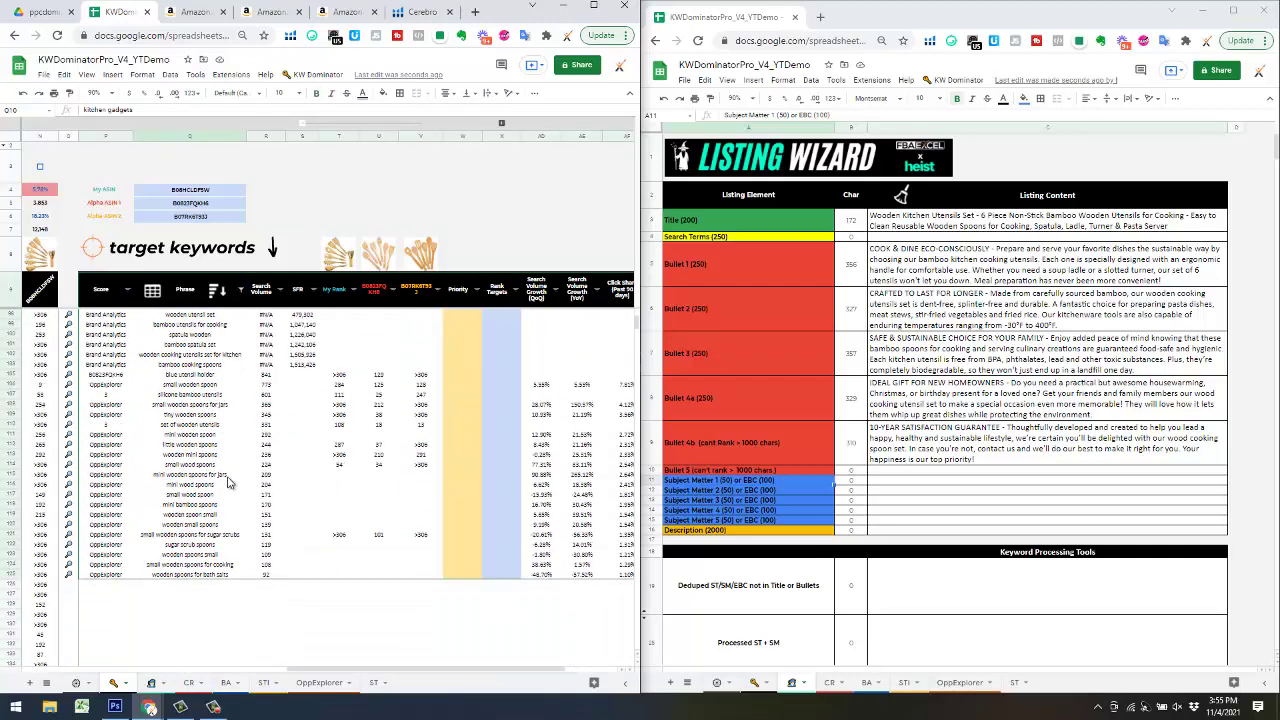
pyautogui.scroll(20, 228, 483)
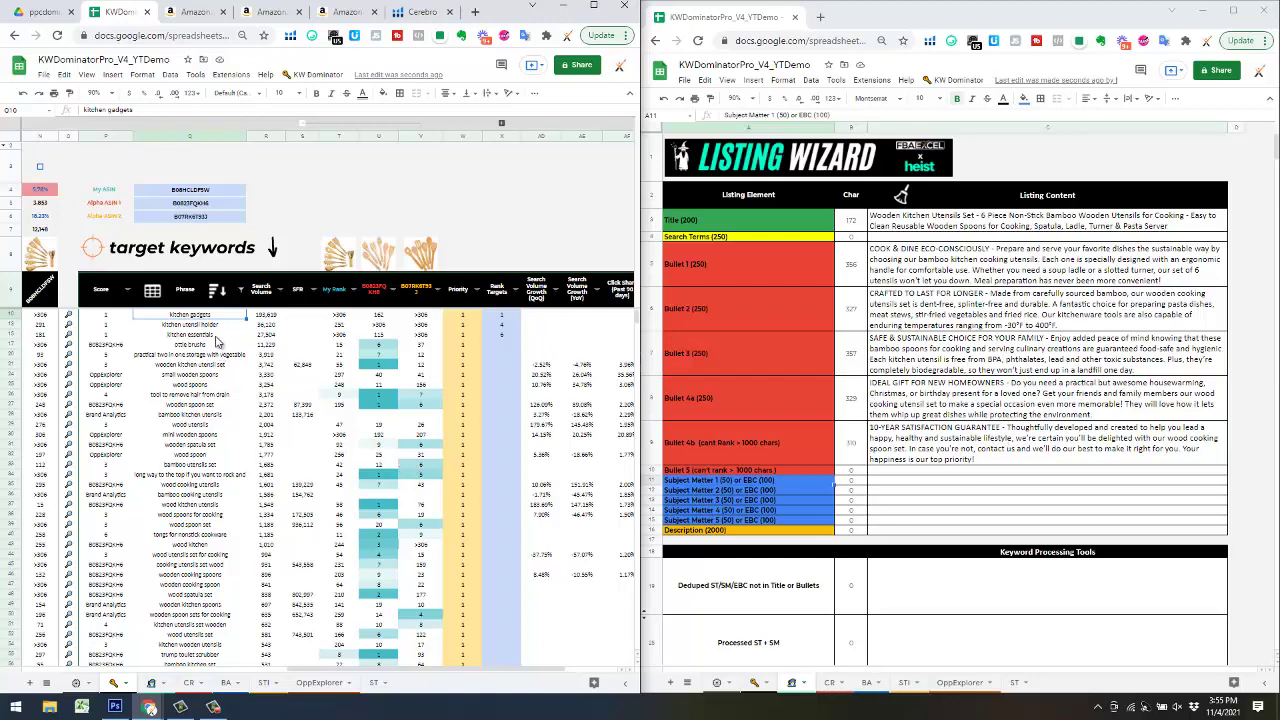
pyautogui.scroll(-1, 203, 382)
pyautogui.scroll(1, 203, 380)
pyautogui.scroll(-6, 206, 356)
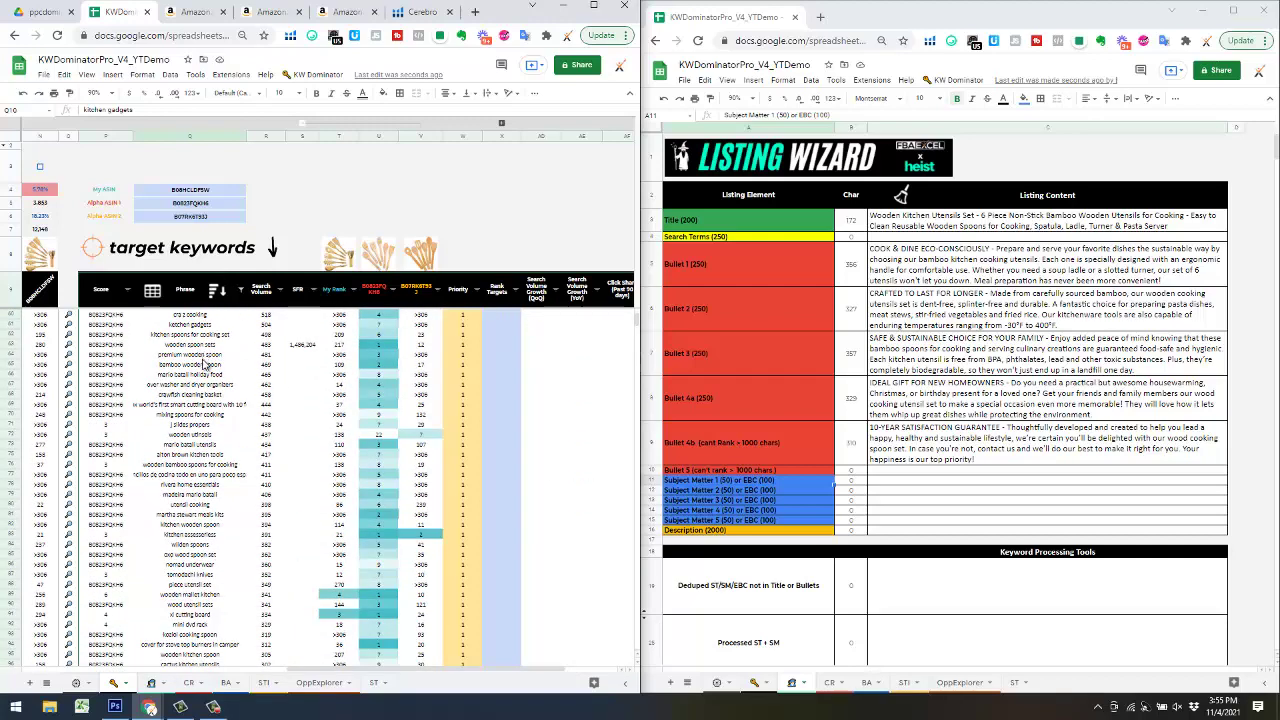
pyautogui.scroll(-10, 203, 380)
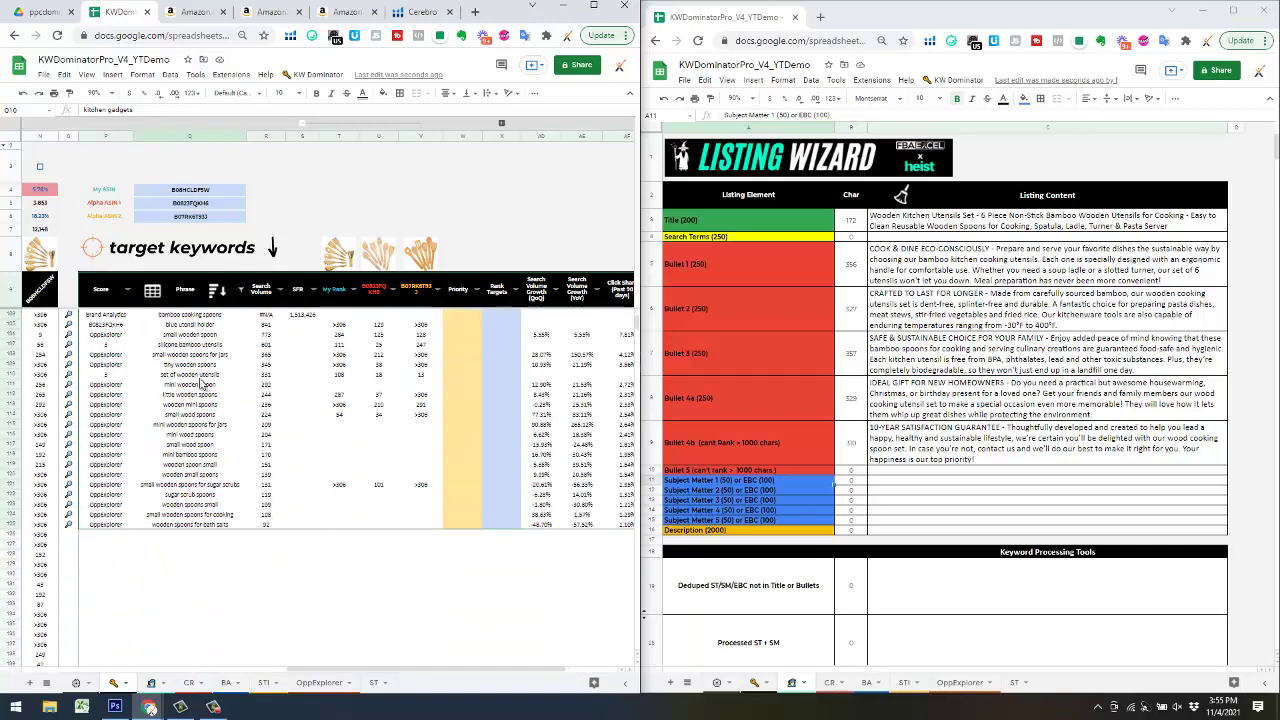
# - Copy the filtered phrases Q10:Q125 and paste them into More Phrases to Rank at C31
pyautogui.keyDown('shift'); pyautogui.click(210, 524); pyautogui.keyUp('shift')
pyautogui.hotkey('ctrl', 'c')
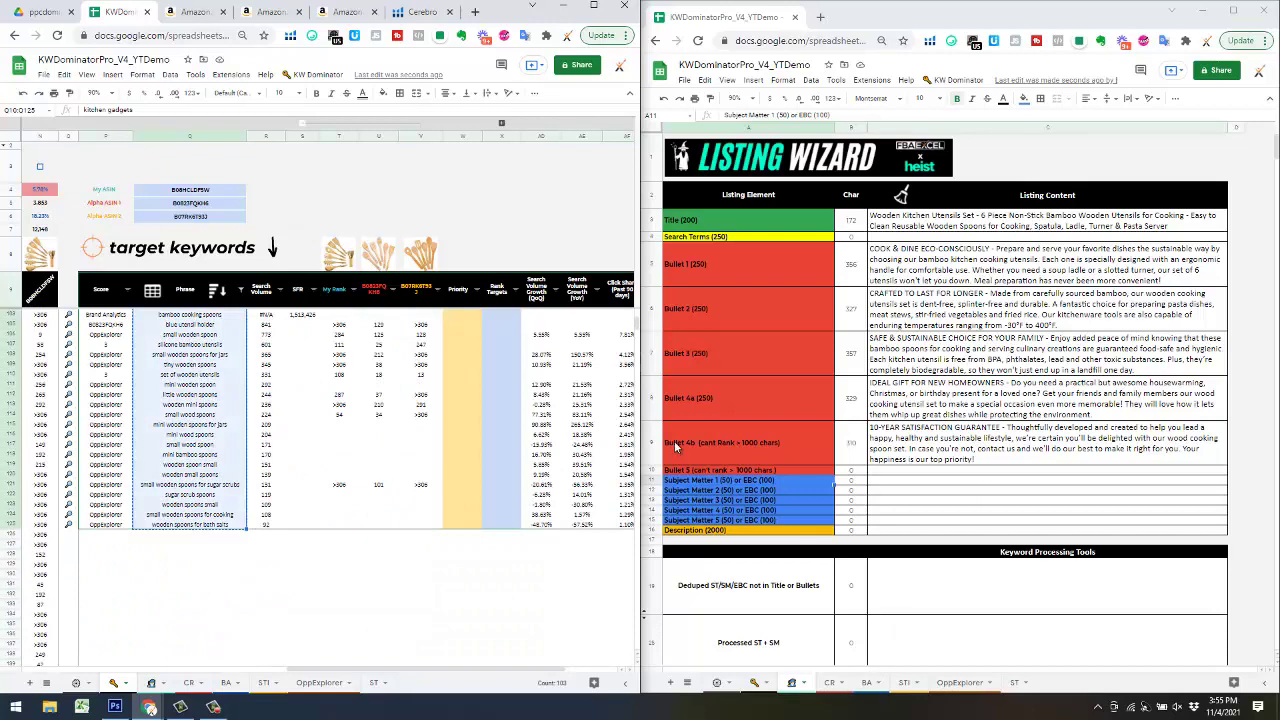
pyautogui.scroll(-2, 522, 459)
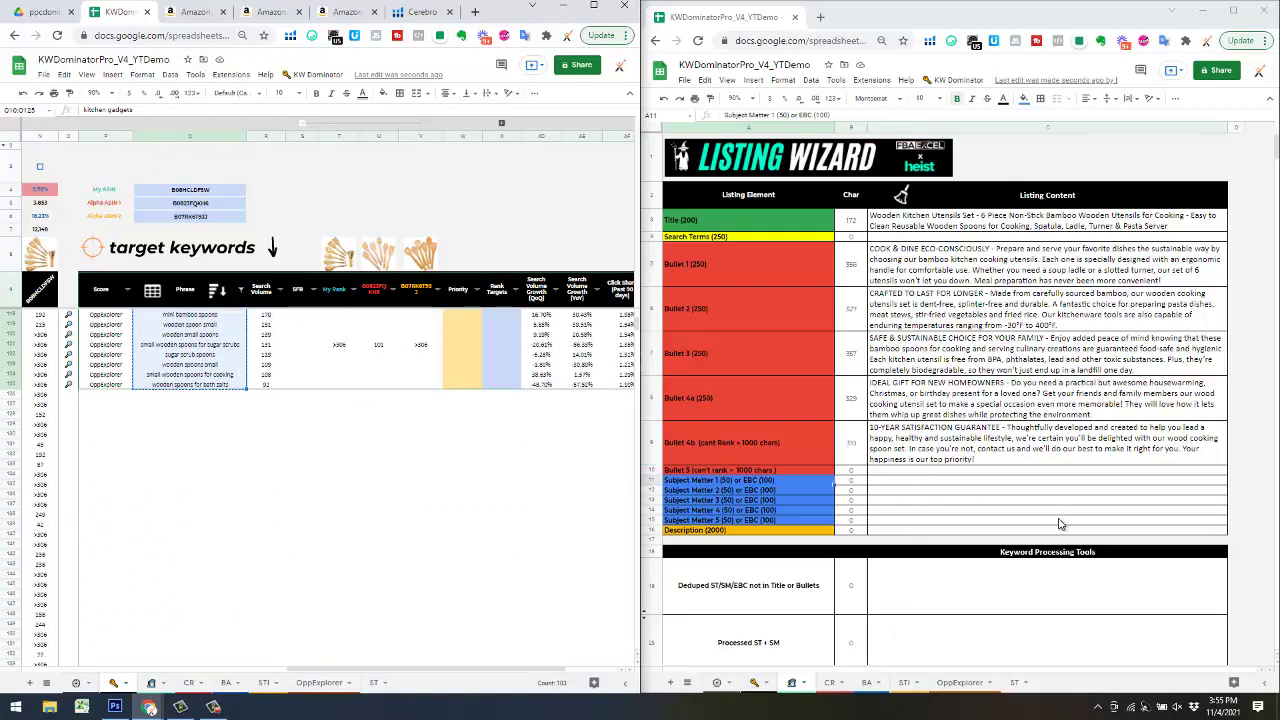
pyautogui.scroll(-6, 1054, 523)
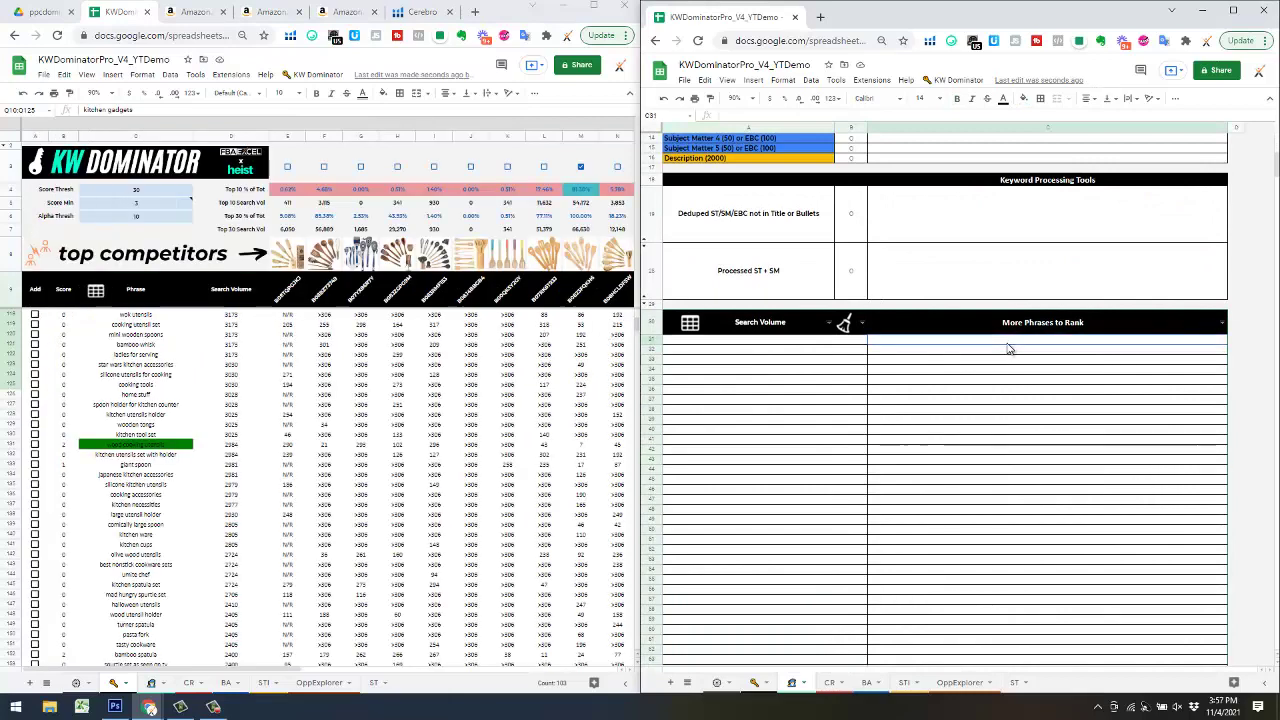
pyautogui.click(1008, 345)
pyautogui.hotkey('ctrl', 'v')
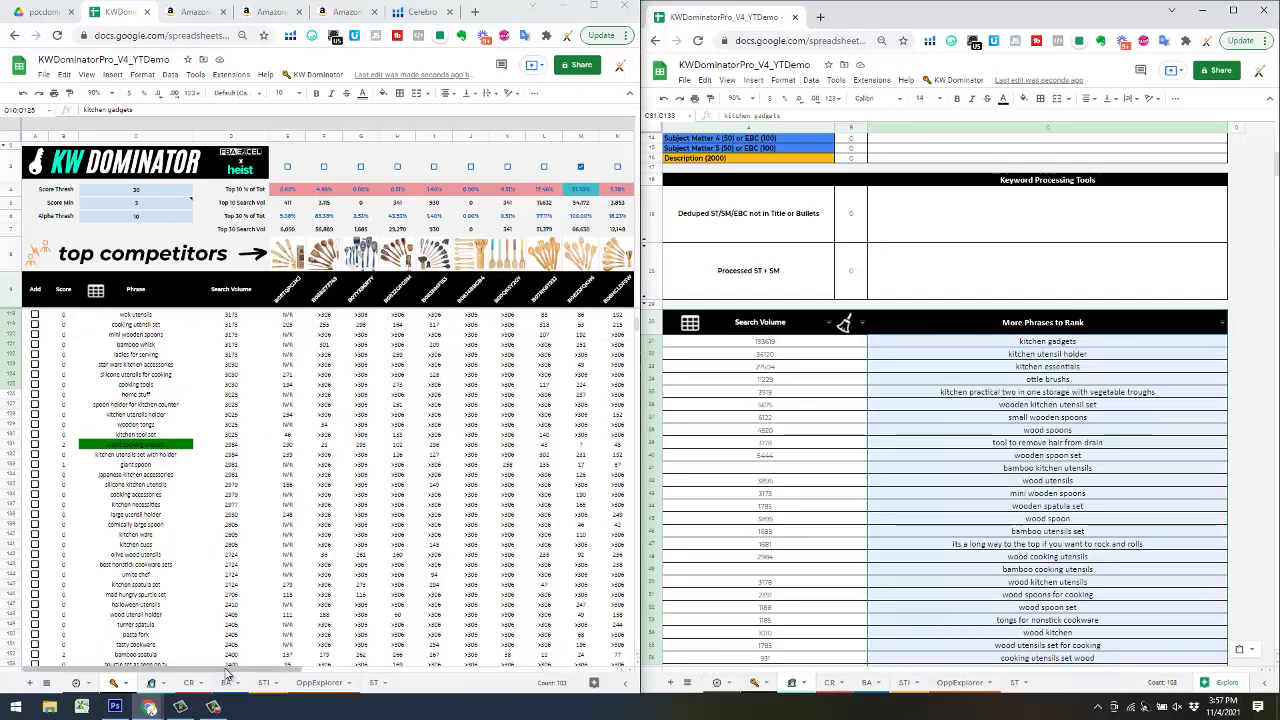
pyautogui.moveTo(227, 668); pyautogui.dragTo(451, 634)
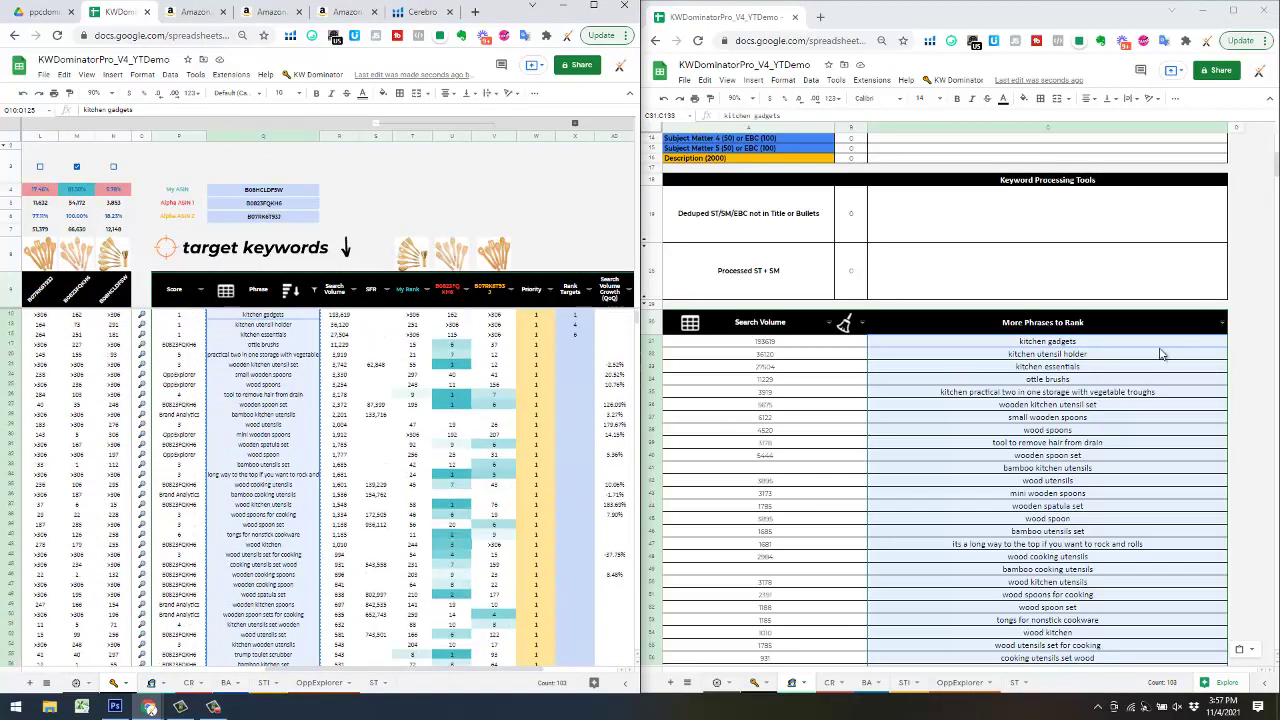
# - Run KW Dominator > Listing Wizard > Process Phrase List to build the 3248-character keyword string
pyautogui.click(1116, 366)
pyautogui.click(945, 82)
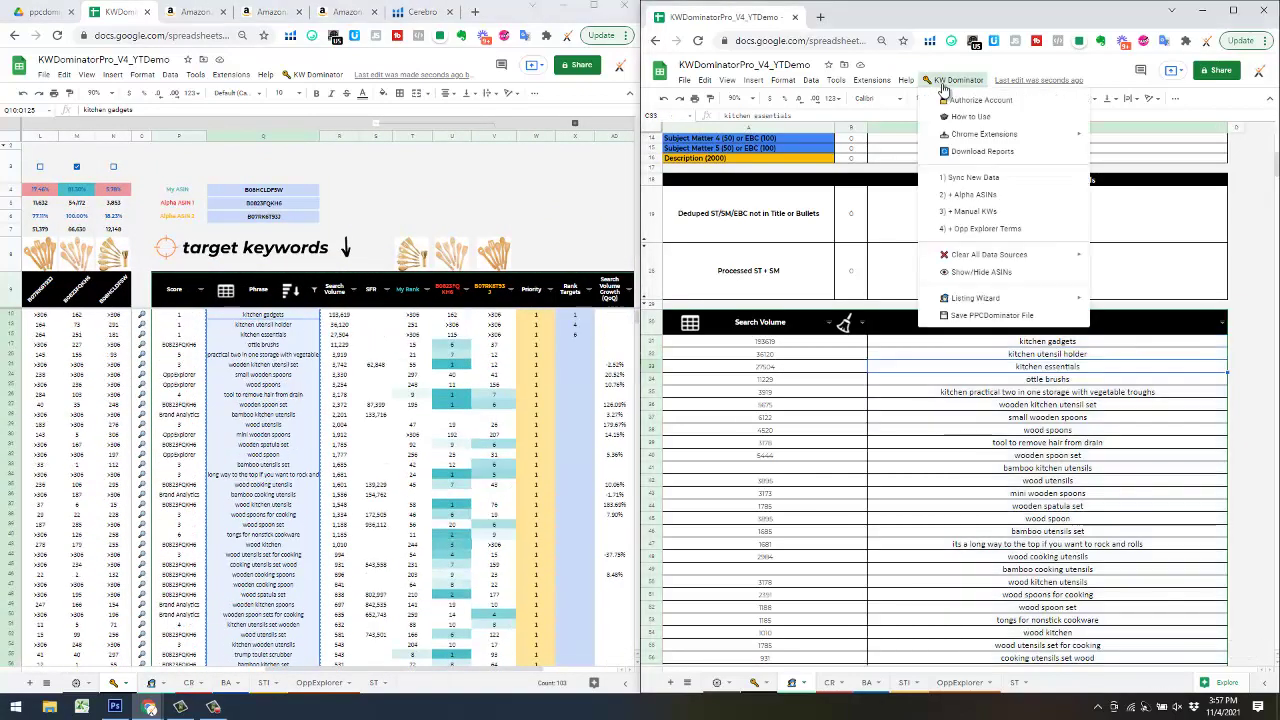
pyautogui.moveTo(1065, 256)
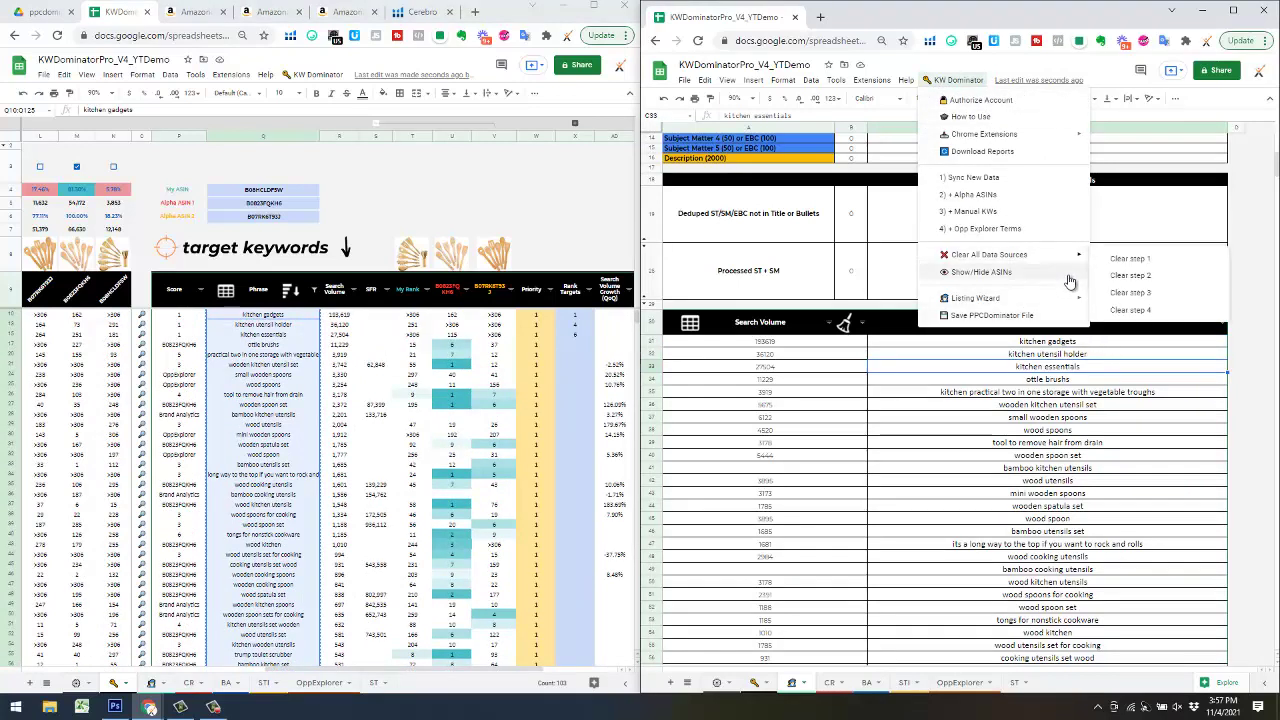
pyautogui.moveTo(1024, 301)
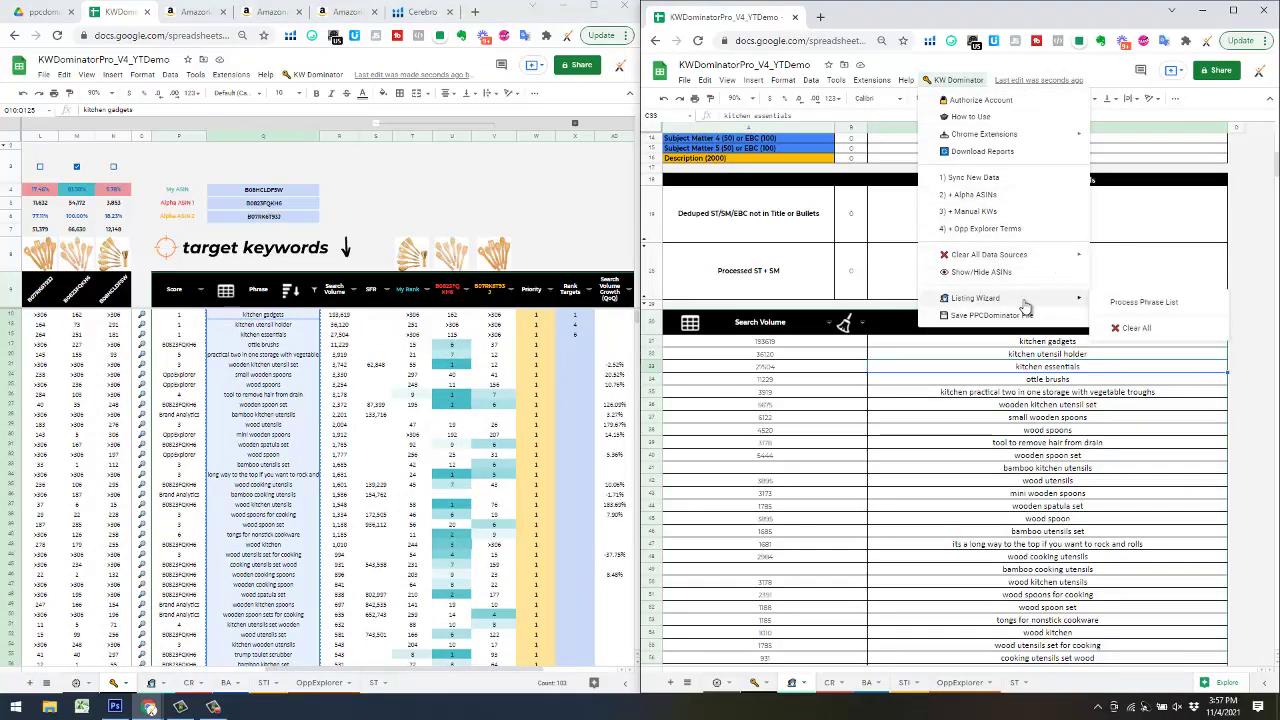
pyautogui.click(1160, 305)
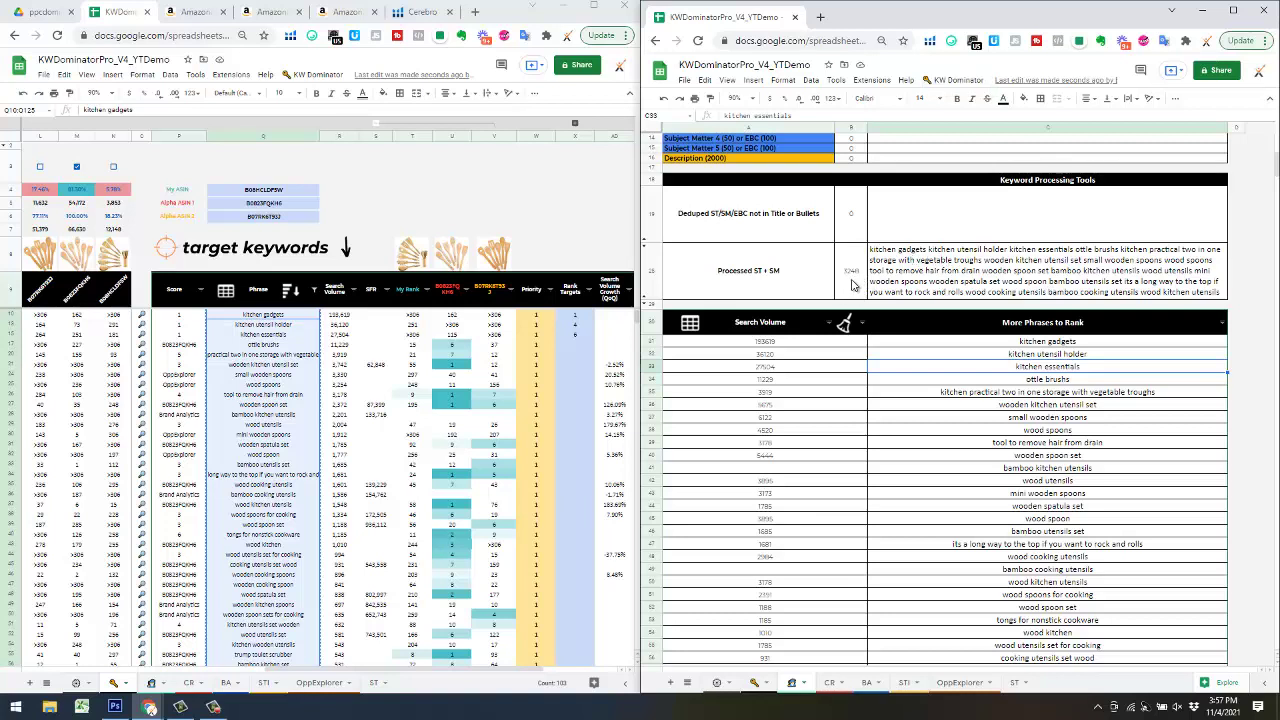
pyautogui.click(966, 270)
pyautogui.scroll(2, 975, 268)
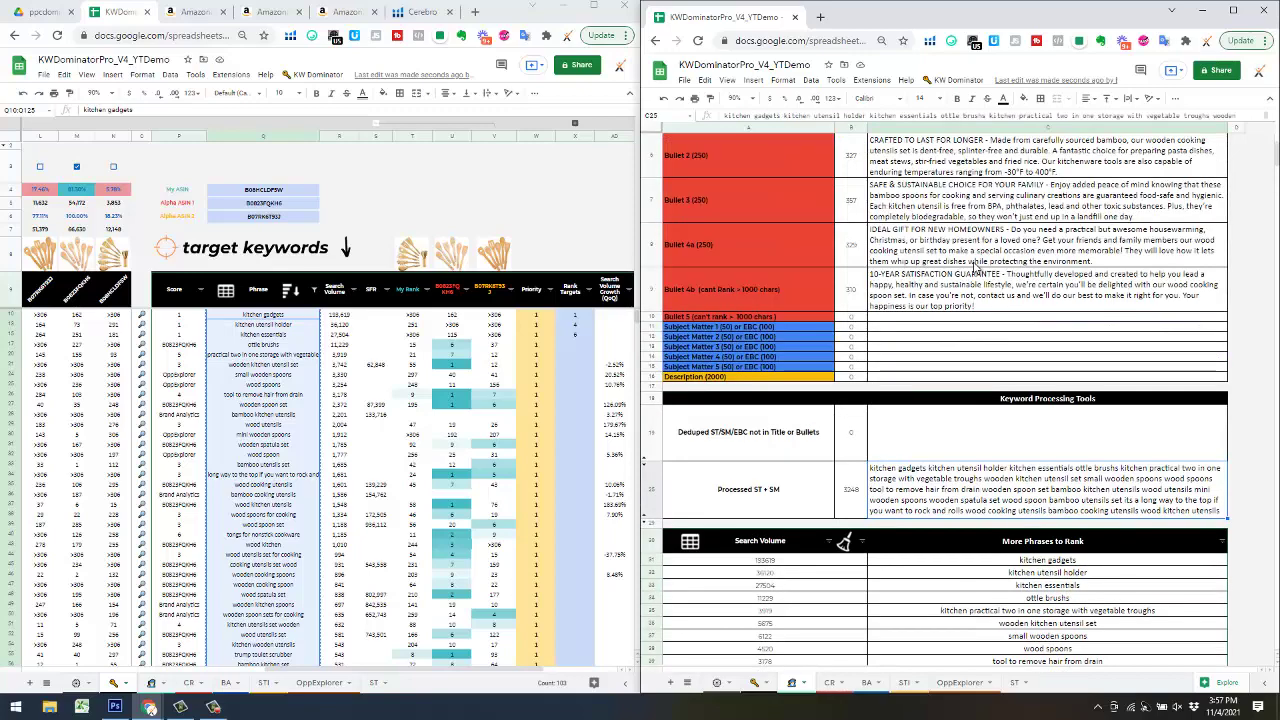
pyautogui.scroll(5, 975, 300)
pyautogui.scroll(-3, 968, 456)
pyautogui.scroll(1, 968, 456)
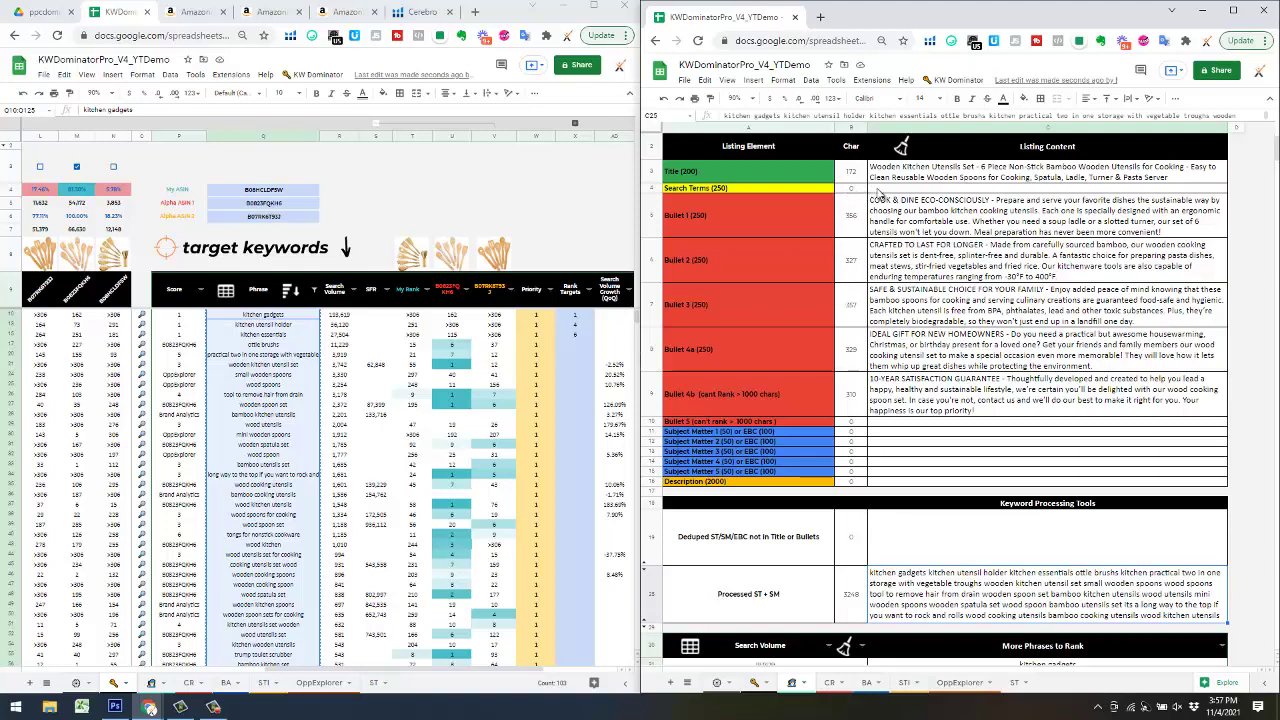
# - Paste the Processed ST + SM keyword block into the Search Terms content cell C4
pyautogui.click(912, 583)
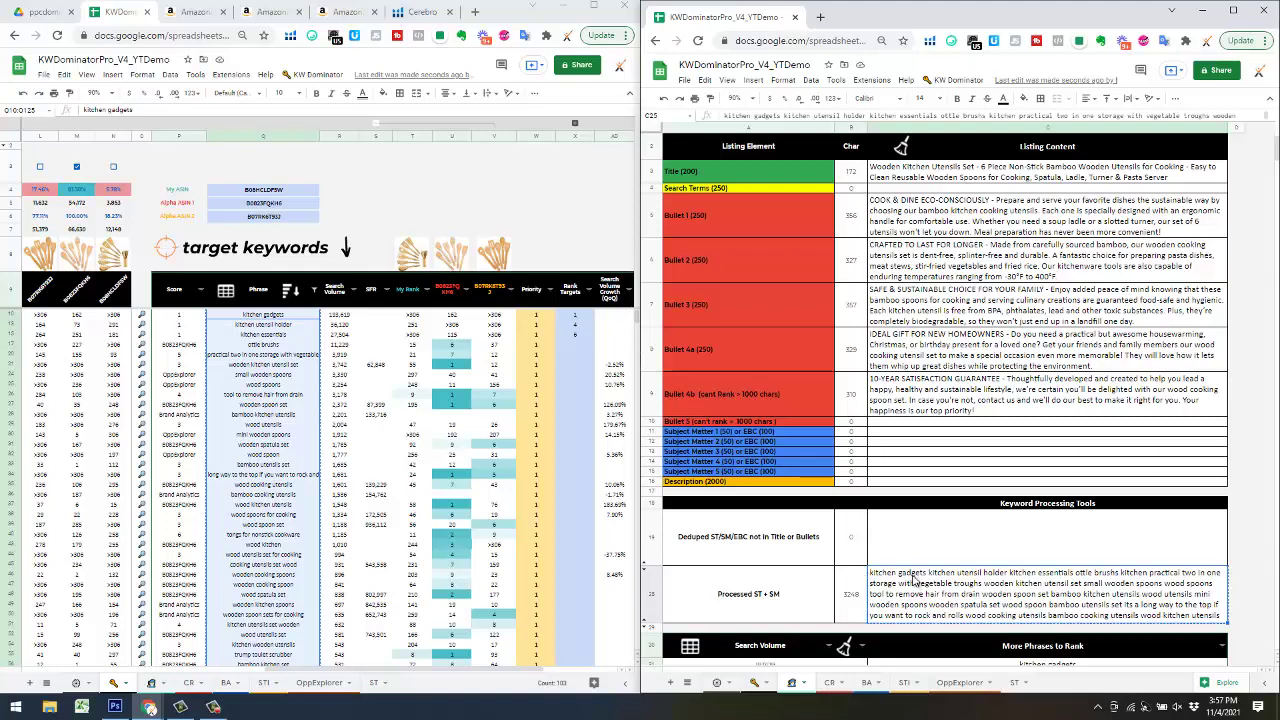
pyautogui.click(900, 190)
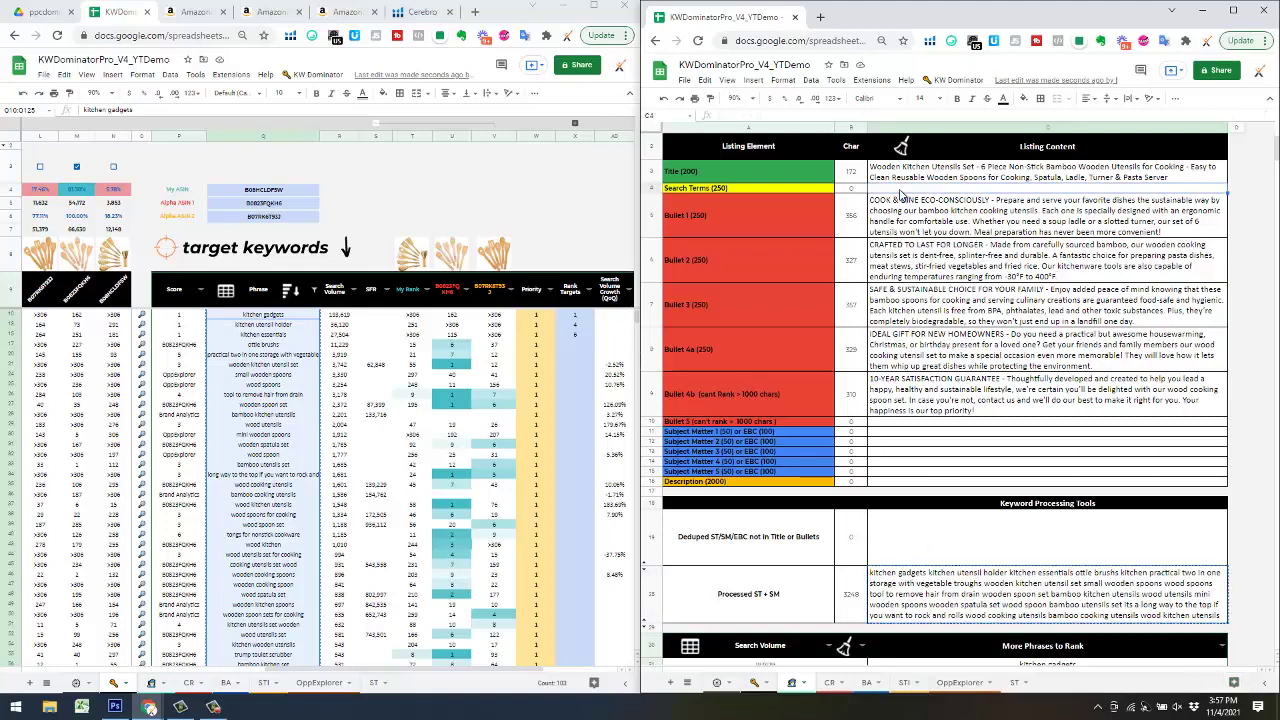
pyautogui.hotkey('ctrl', 'shift', 'v')
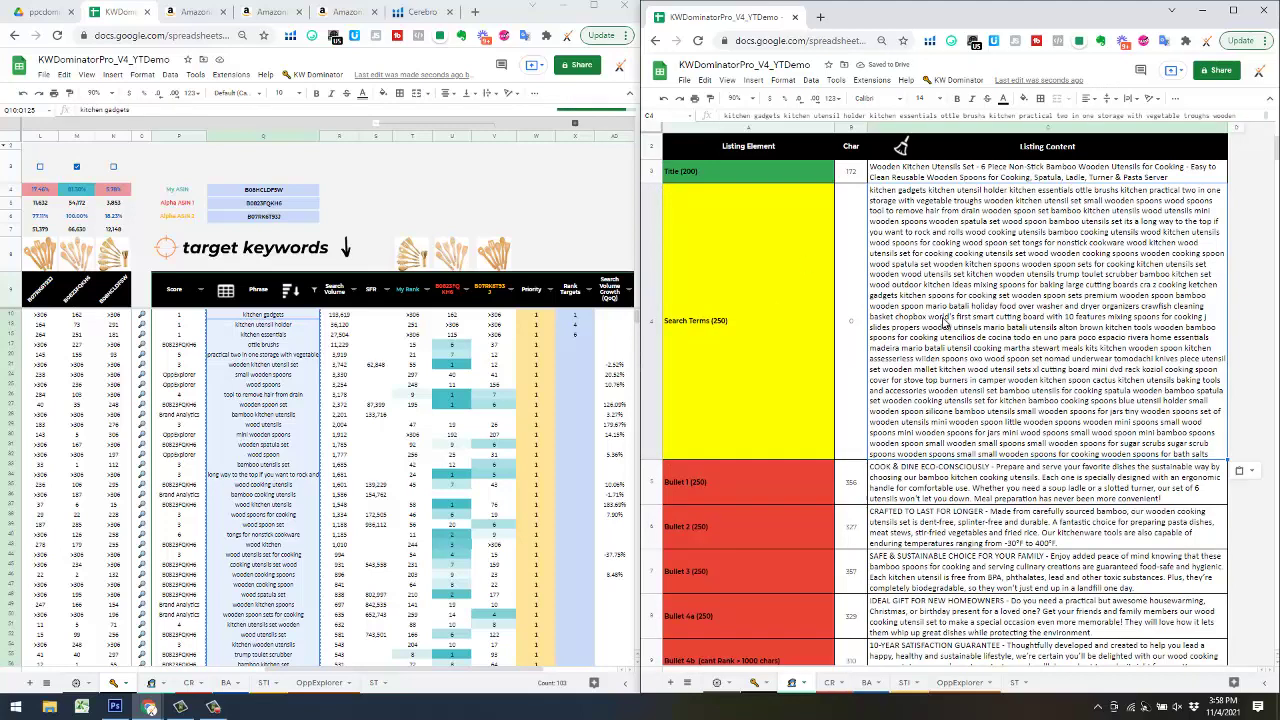
pyautogui.scroll(-5, 940, 335)
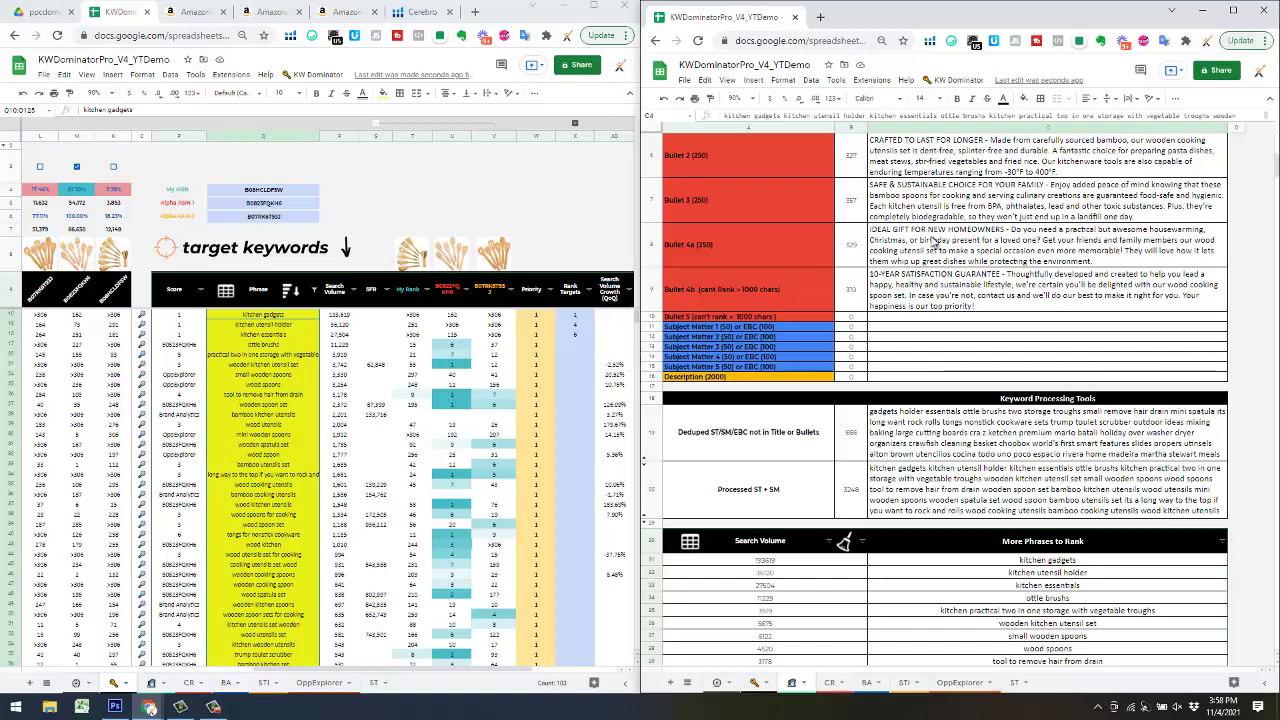
pyautogui.scroll(3, 936, 233)
pyautogui.scroll(-3, 940, 285)
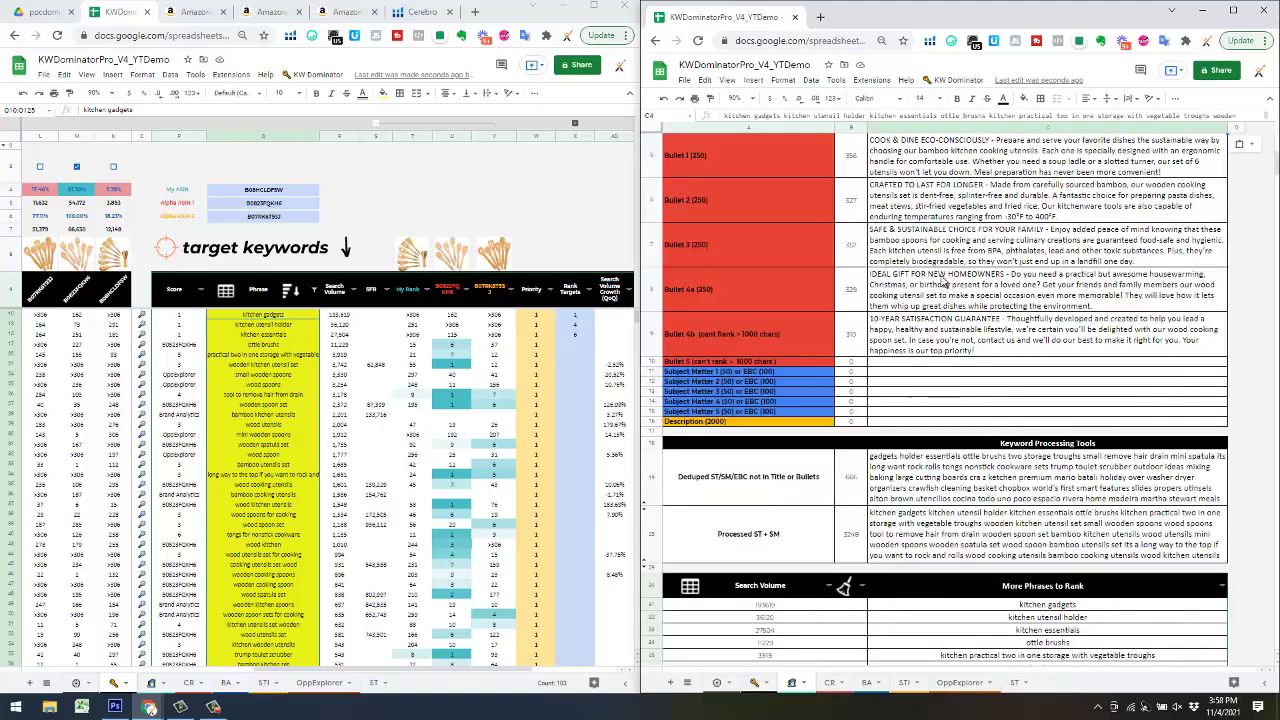
pyautogui.scroll(3, 940, 268)
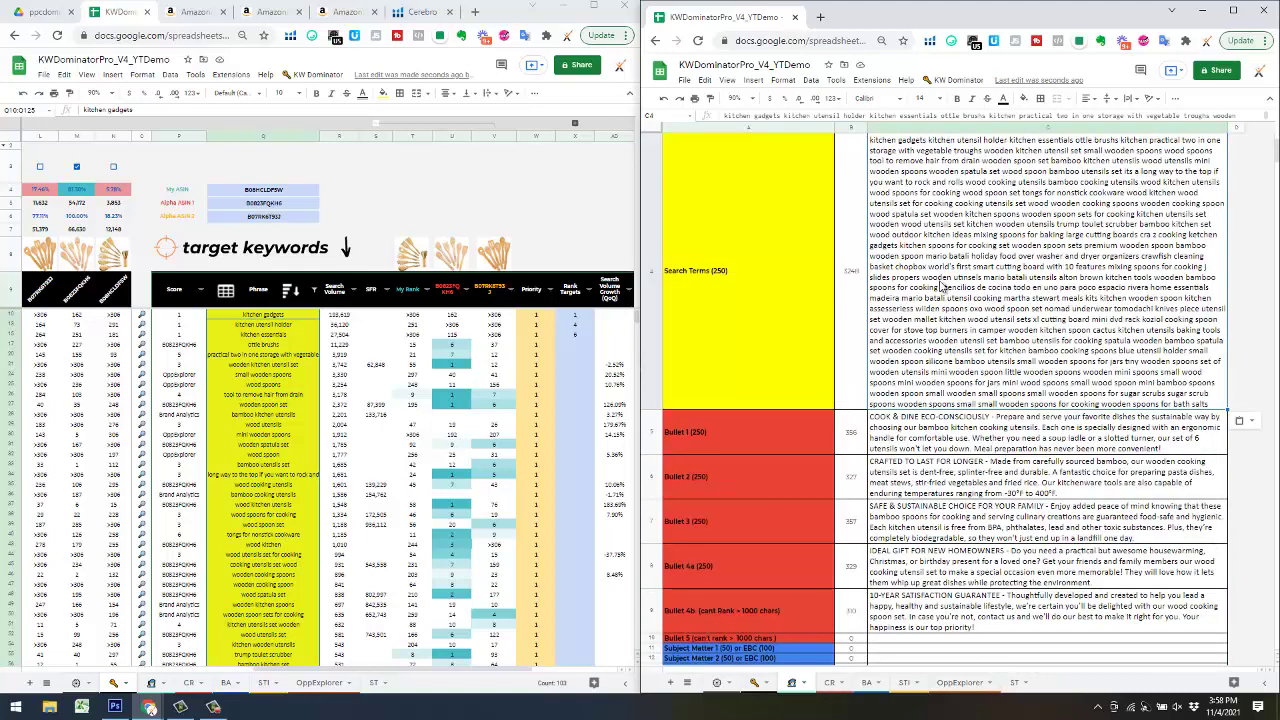
pyautogui.scroll(-3, 941, 290)
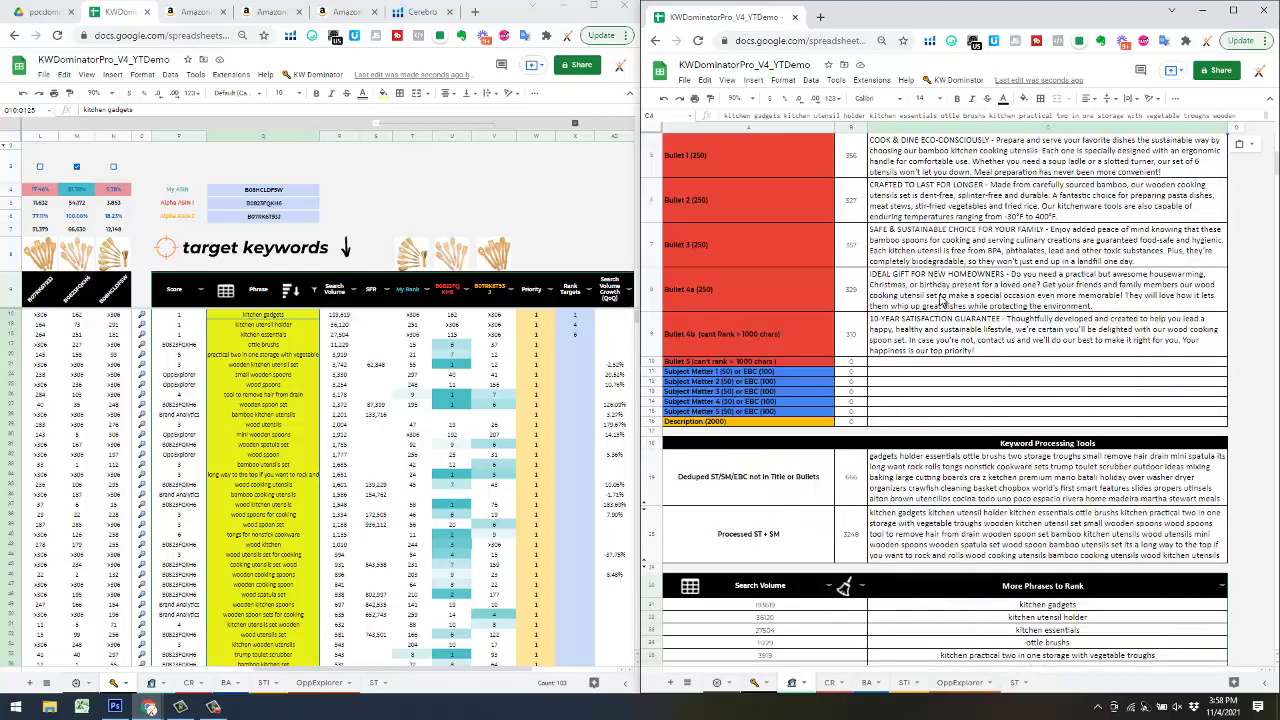
# - Paste the deduped C19 keywords not in title or bullets over Search Terms cell C4
pyautogui.click(918, 484)
pyautogui.scroll(4, 937, 481)
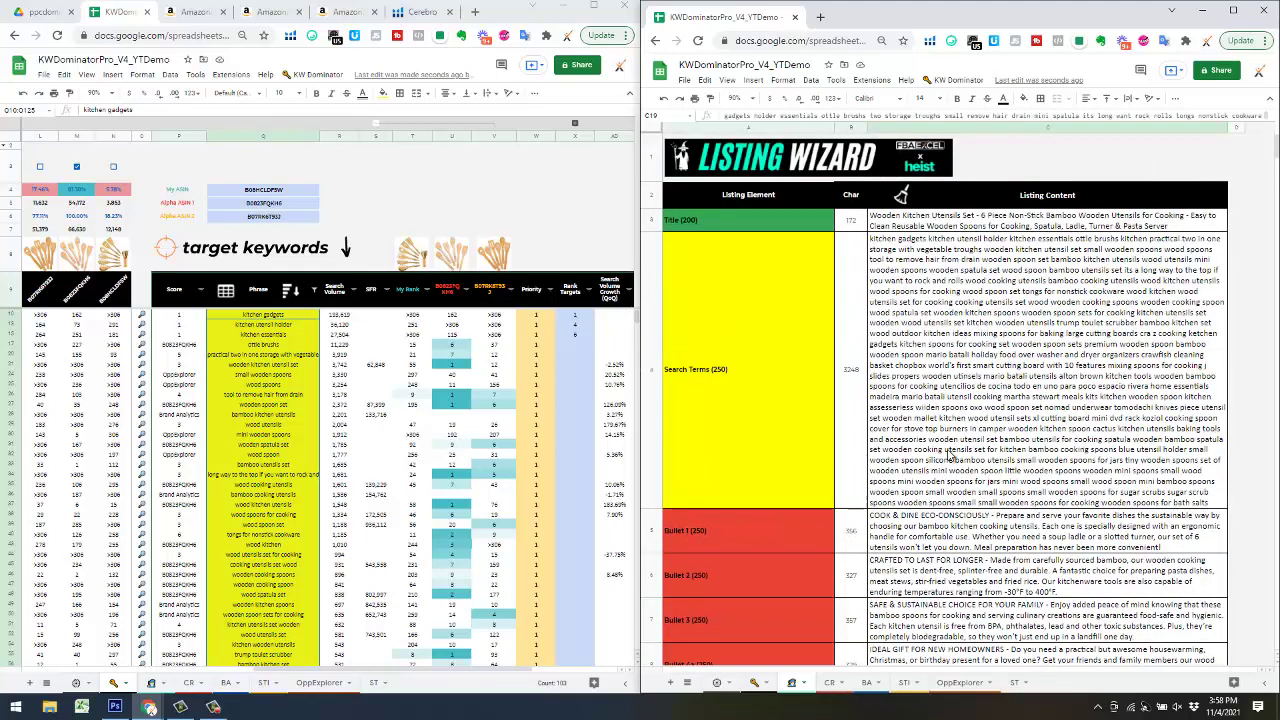
pyautogui.click(937, 415)
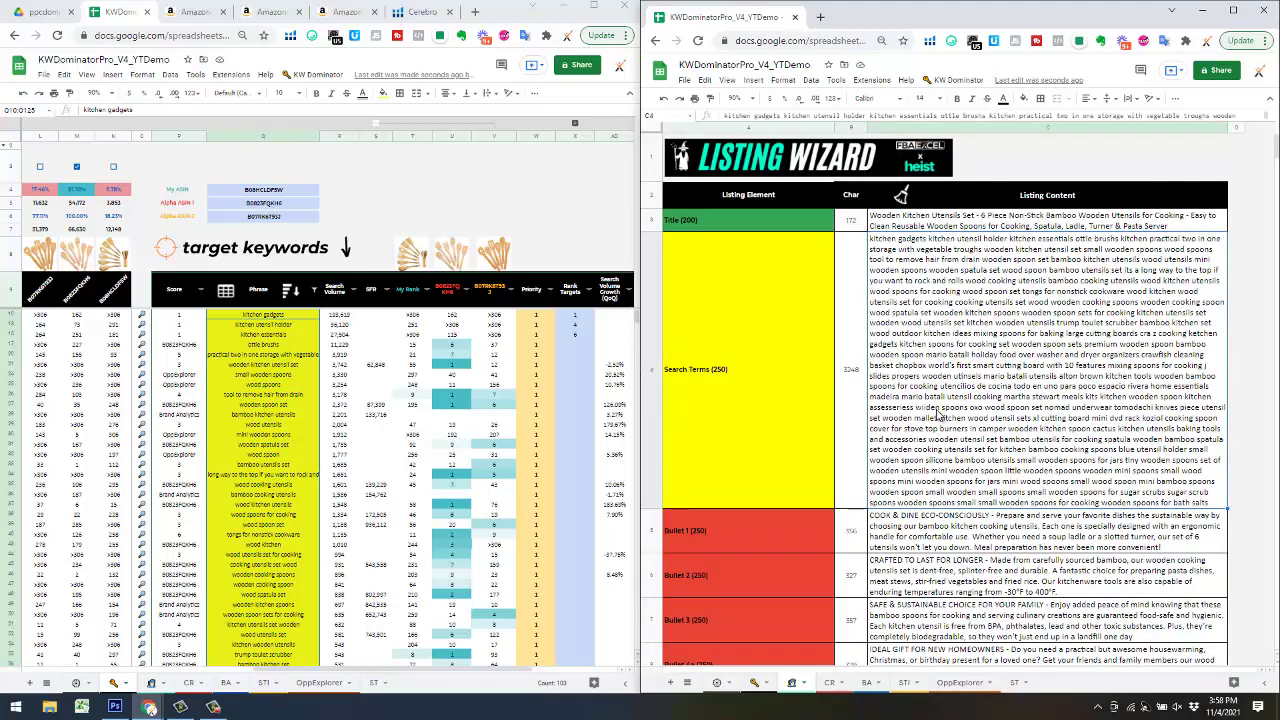
pyautogui.hotkey('ctrl', 'v')
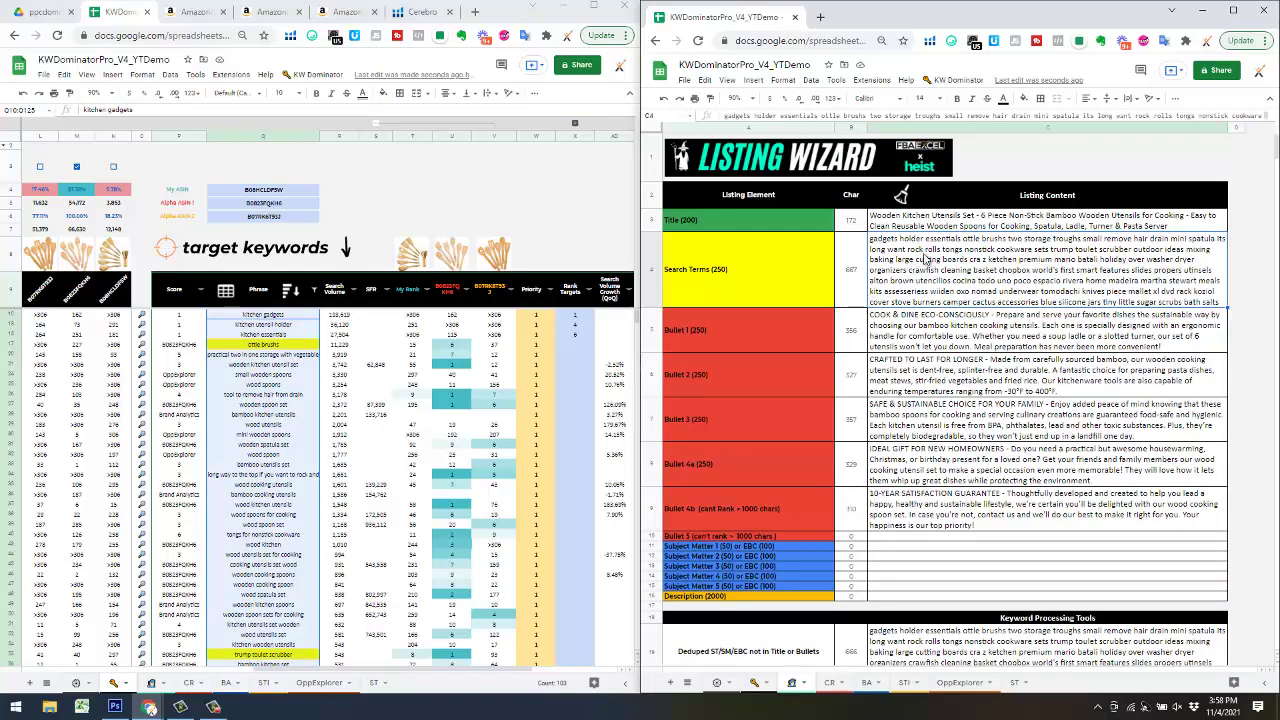
pyautogui.scroll(-1, 1028, 272)
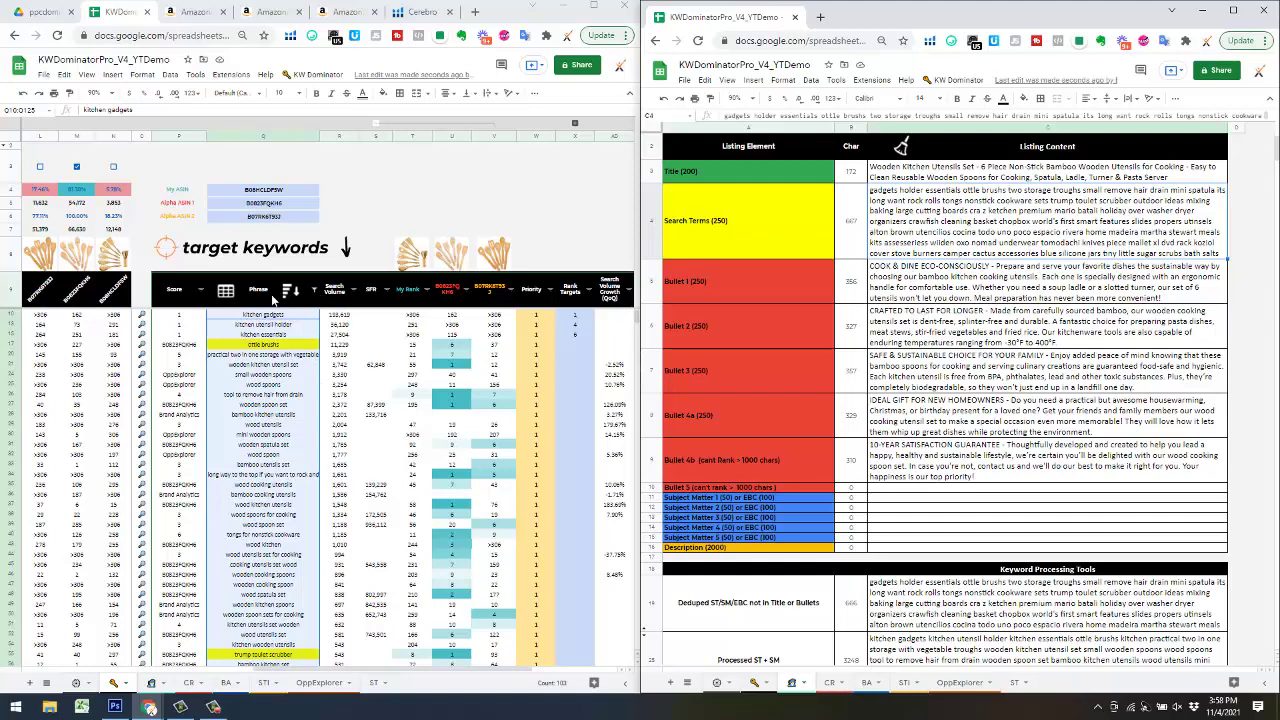
# - Remove the Phrase colour filter so green and red keywords reappear, then maximize the KW Dominator window
pyautogui.click(314, 290)
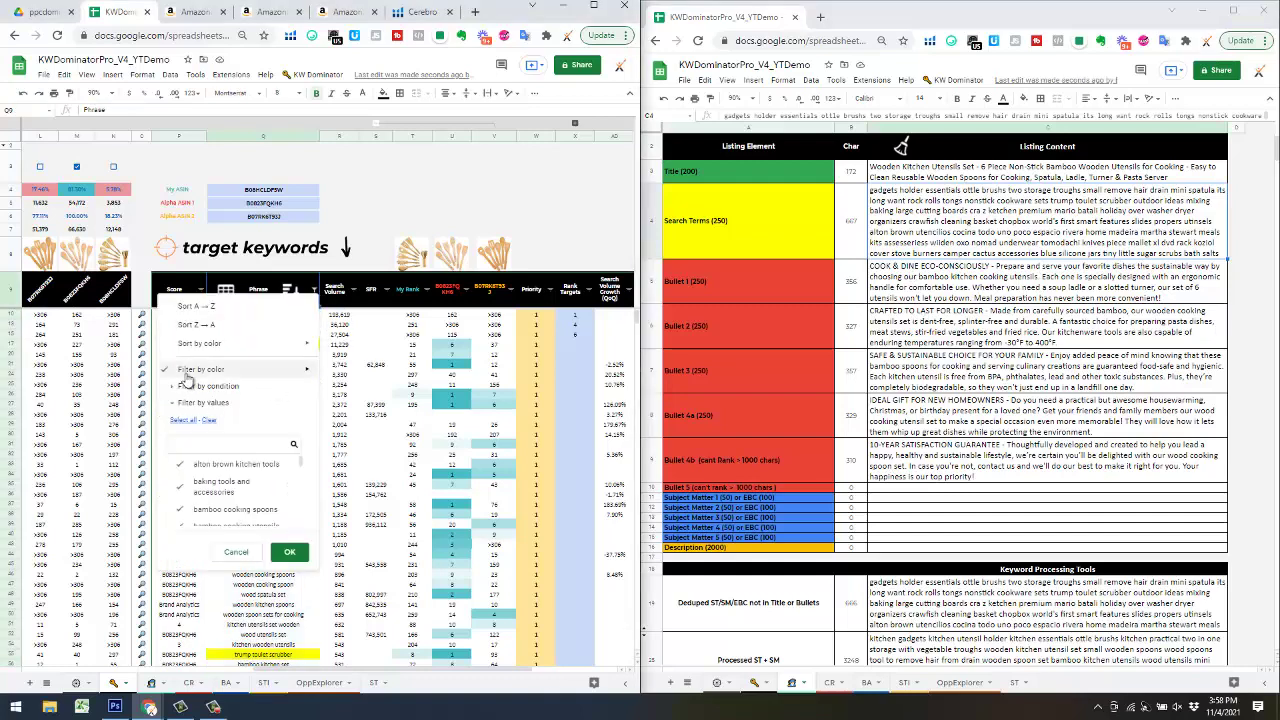
pyautogui.click(385, 393)
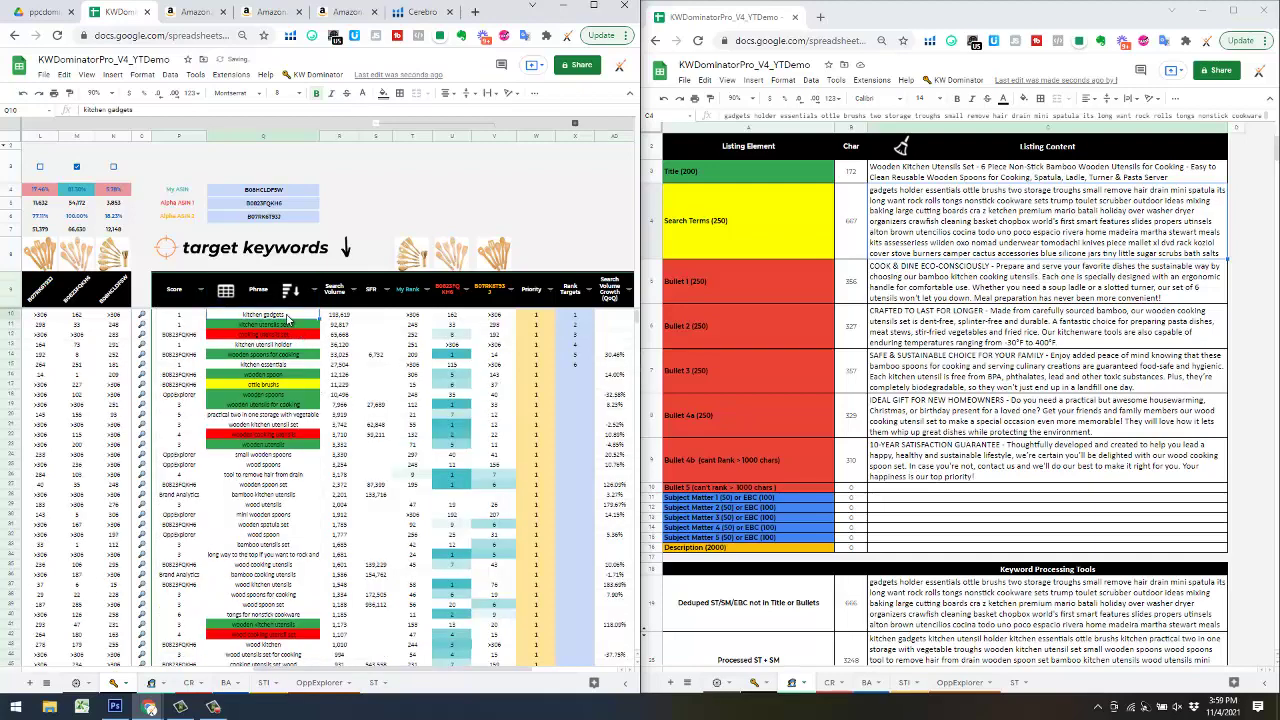
pyautogui.click(288, 346)
pyautogui.click(295, 365)
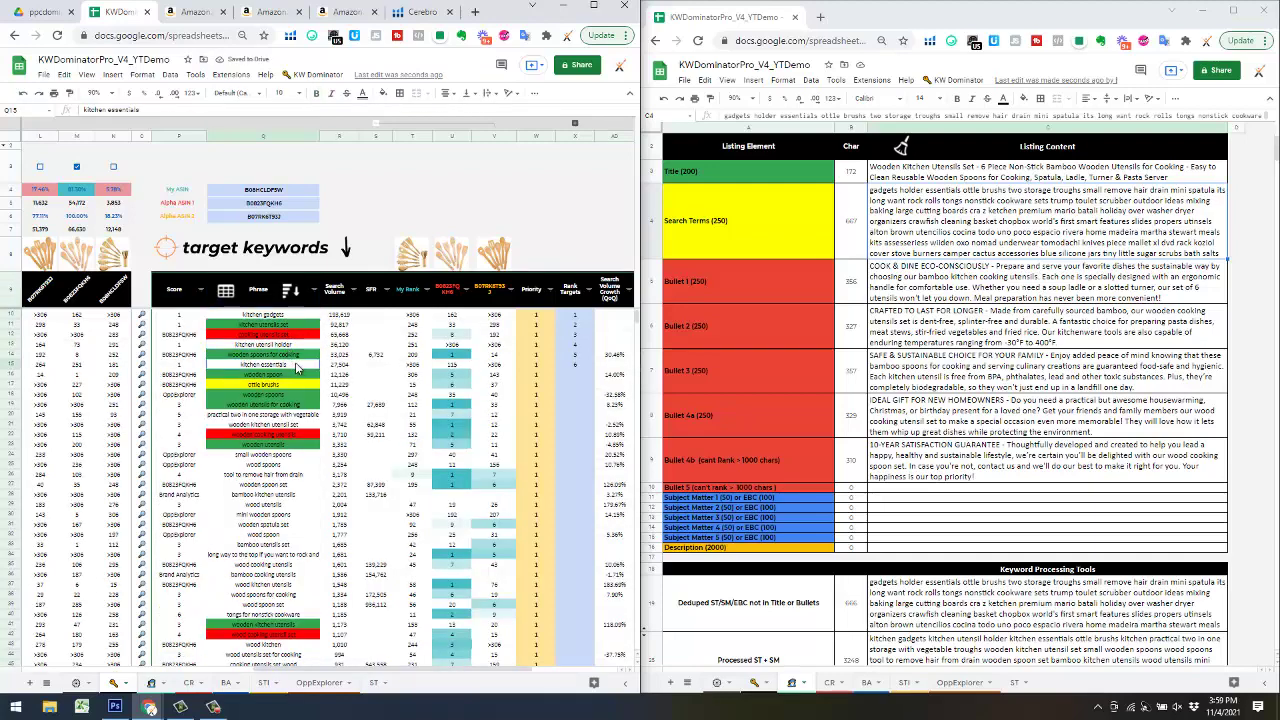
pyautogui.click(293, 424)
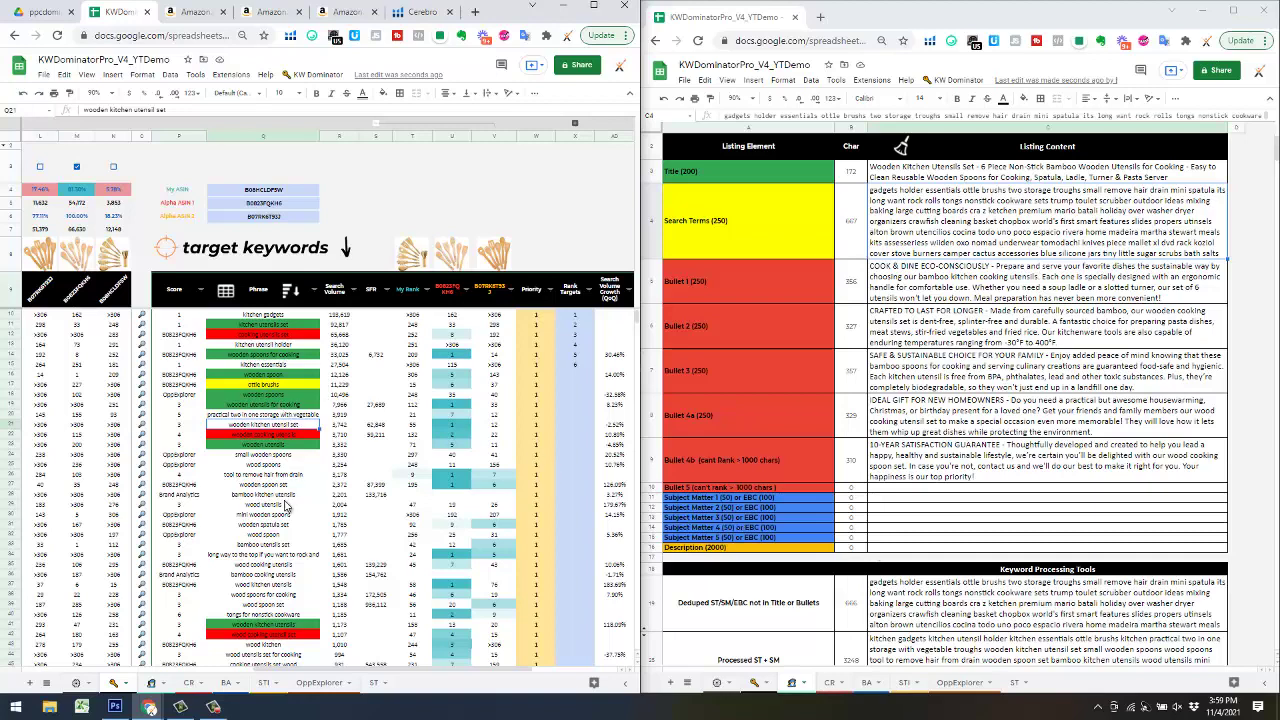
pyautogui.click(888, 498)
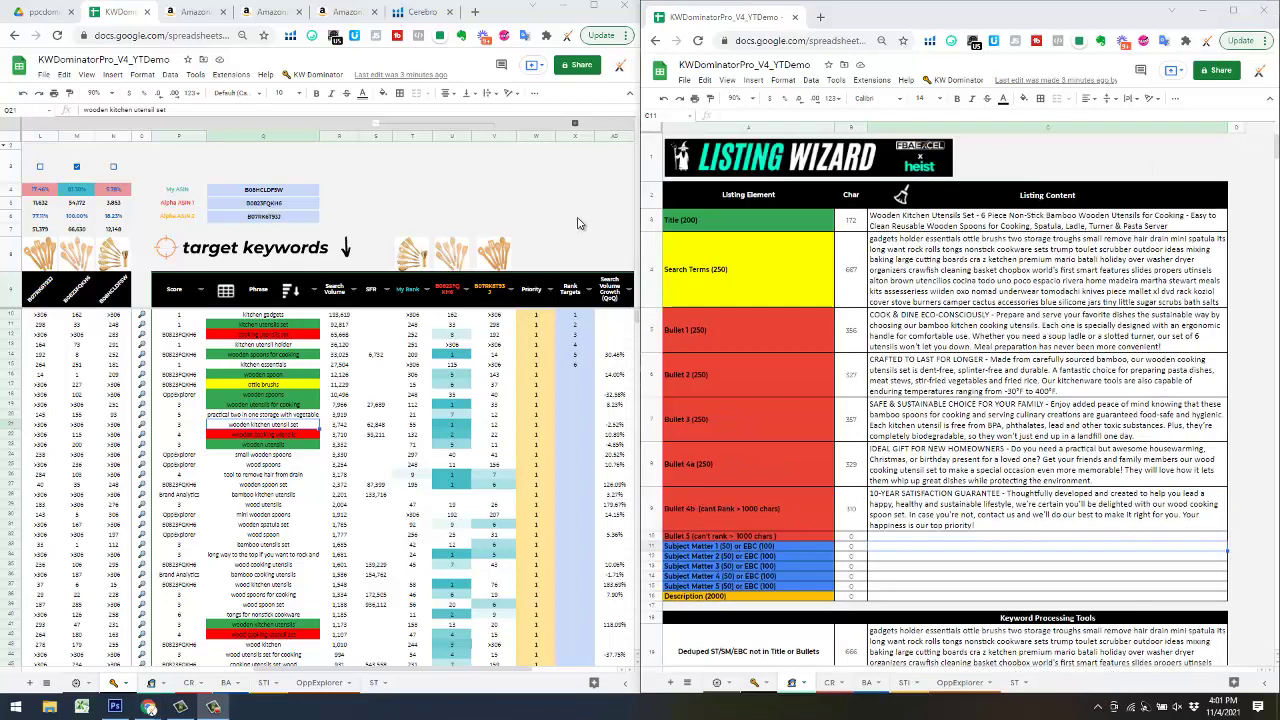
pyautogui.click(594, 6)
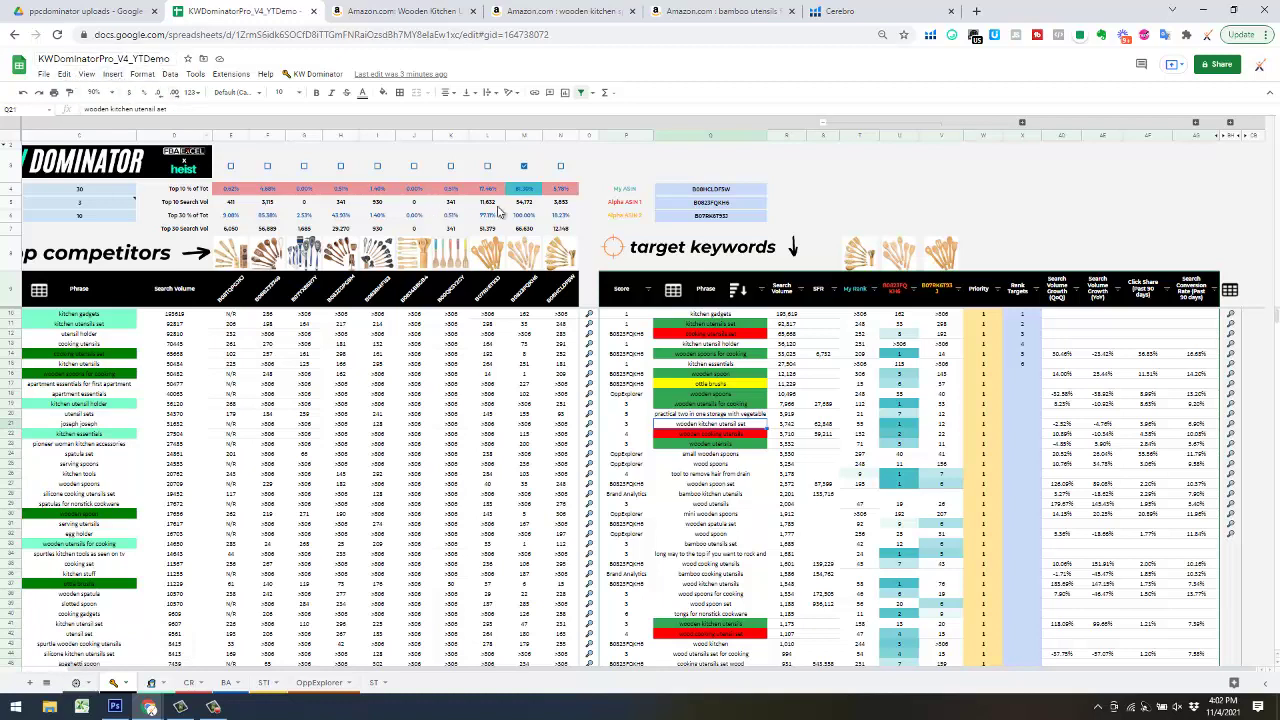
# - Run KW Dominator's Clear All Data Sources reset phase 1 and confirm it
pyautogui.click(316, 74)
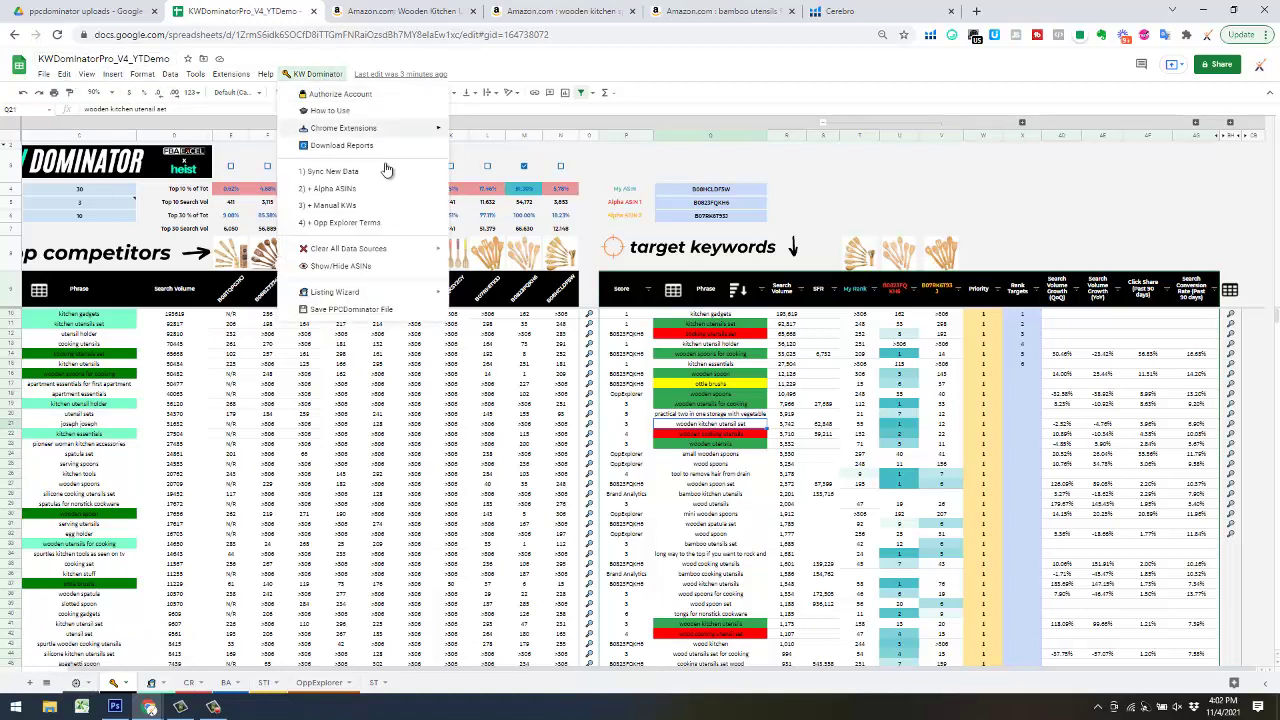
pyautogui.moveTo(416, 255)
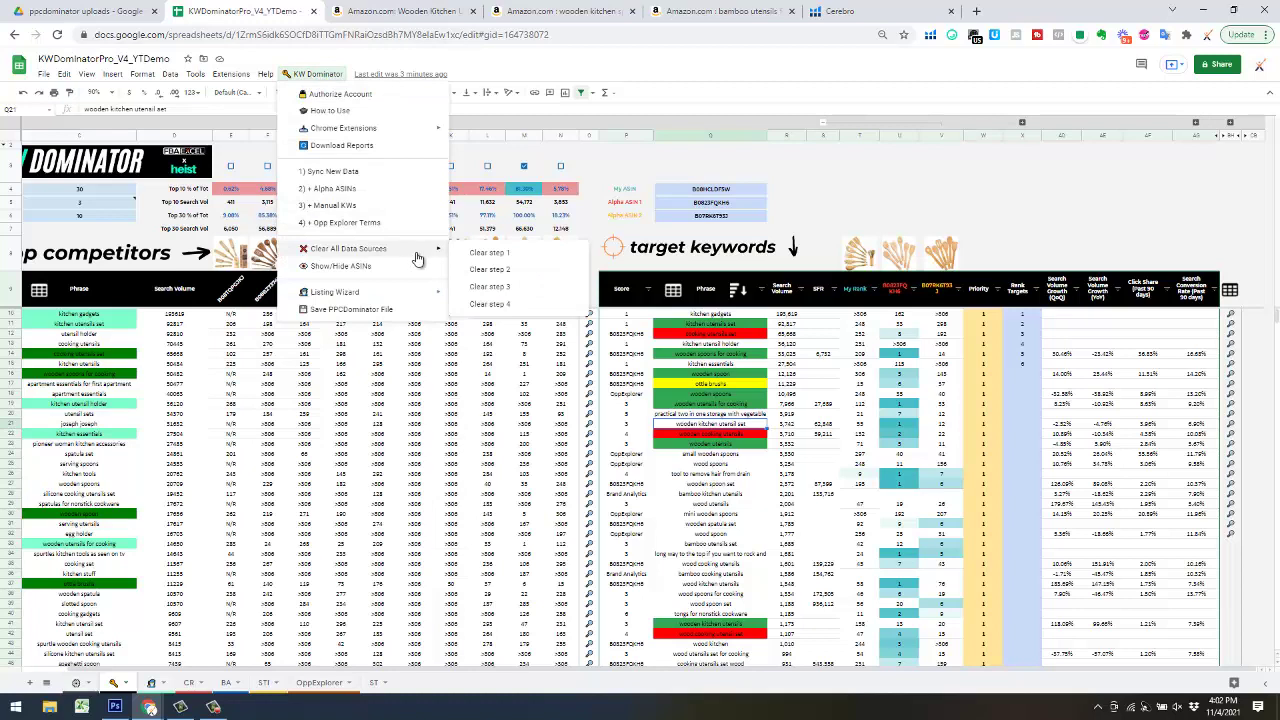
pyautogui.click(504, 256)
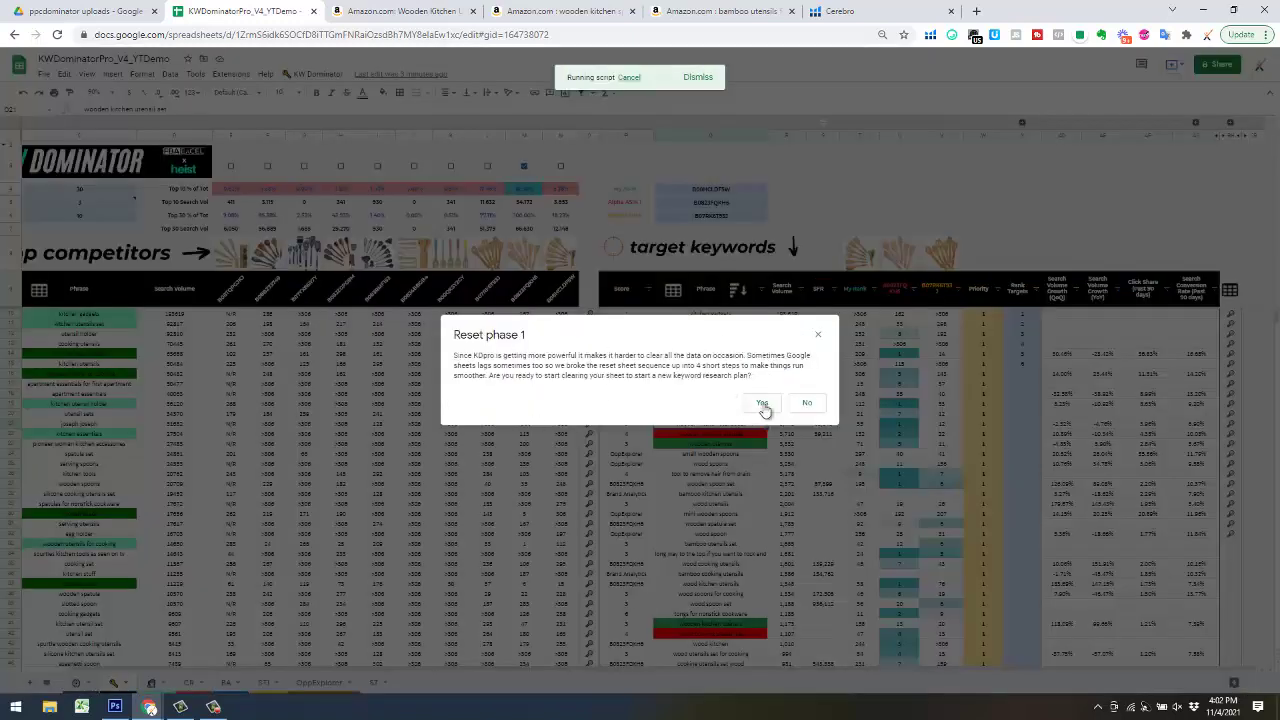
pyautogui.click(762, 404)
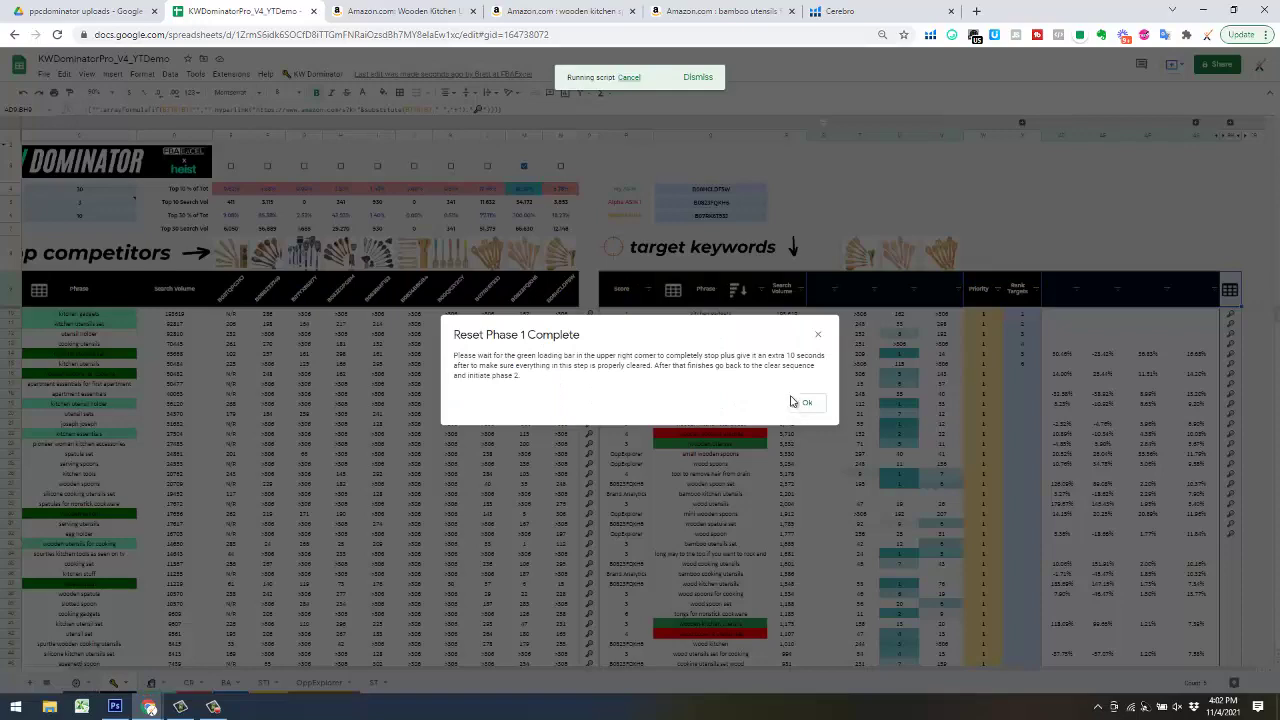
pyautogui.click(808, 405)
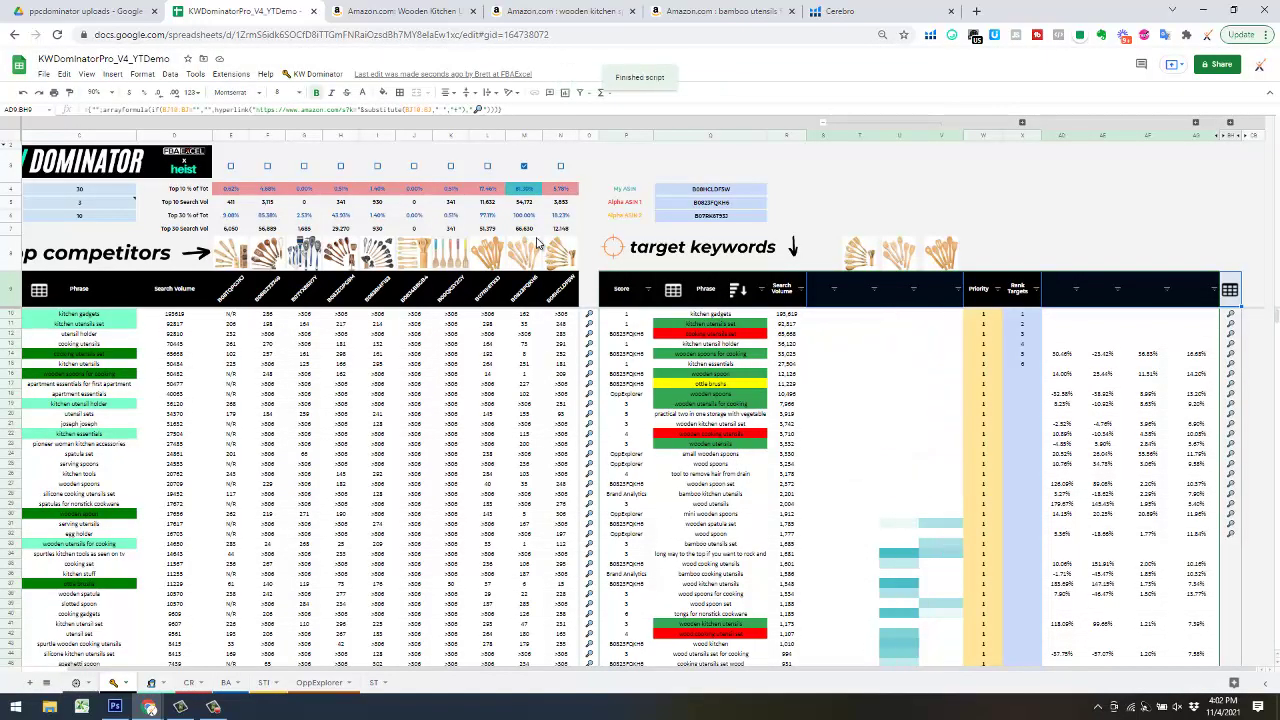
# - Run reset phase 2 and confirm until the Reset Phase 2 Complete message appears
pyautogui.moveTo(552, 245)
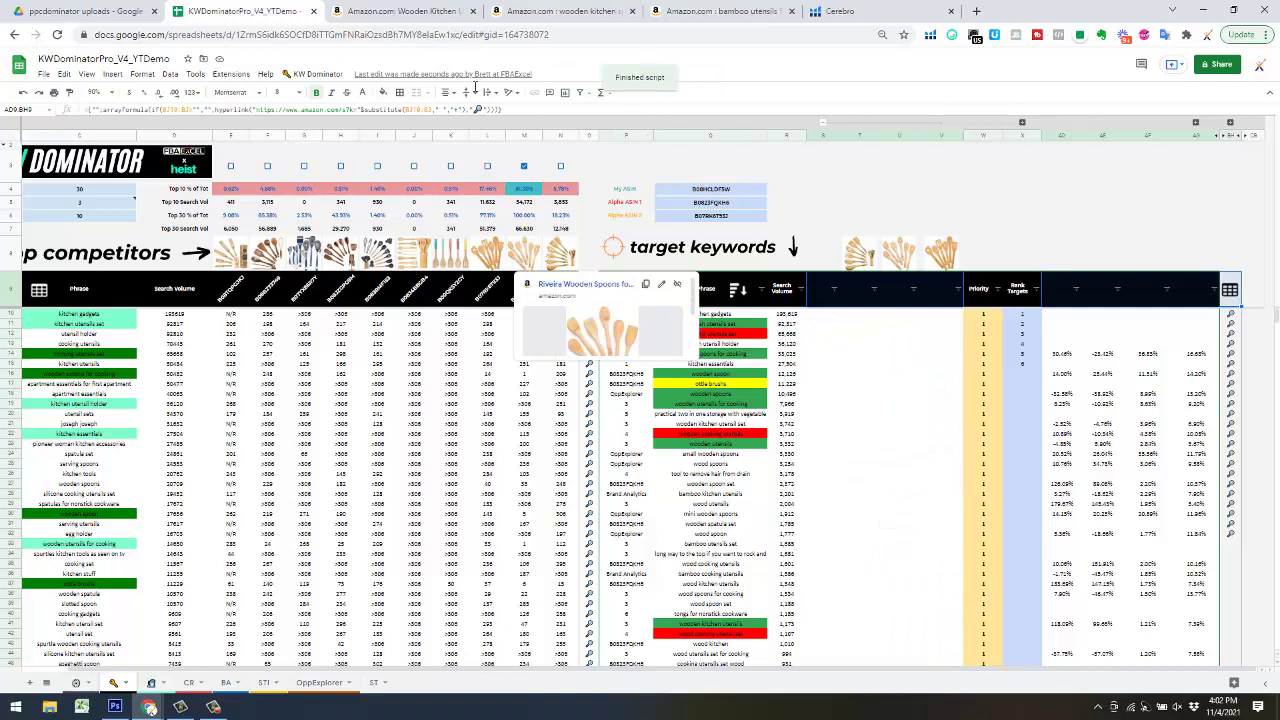
pyautogui.click(345, 76)
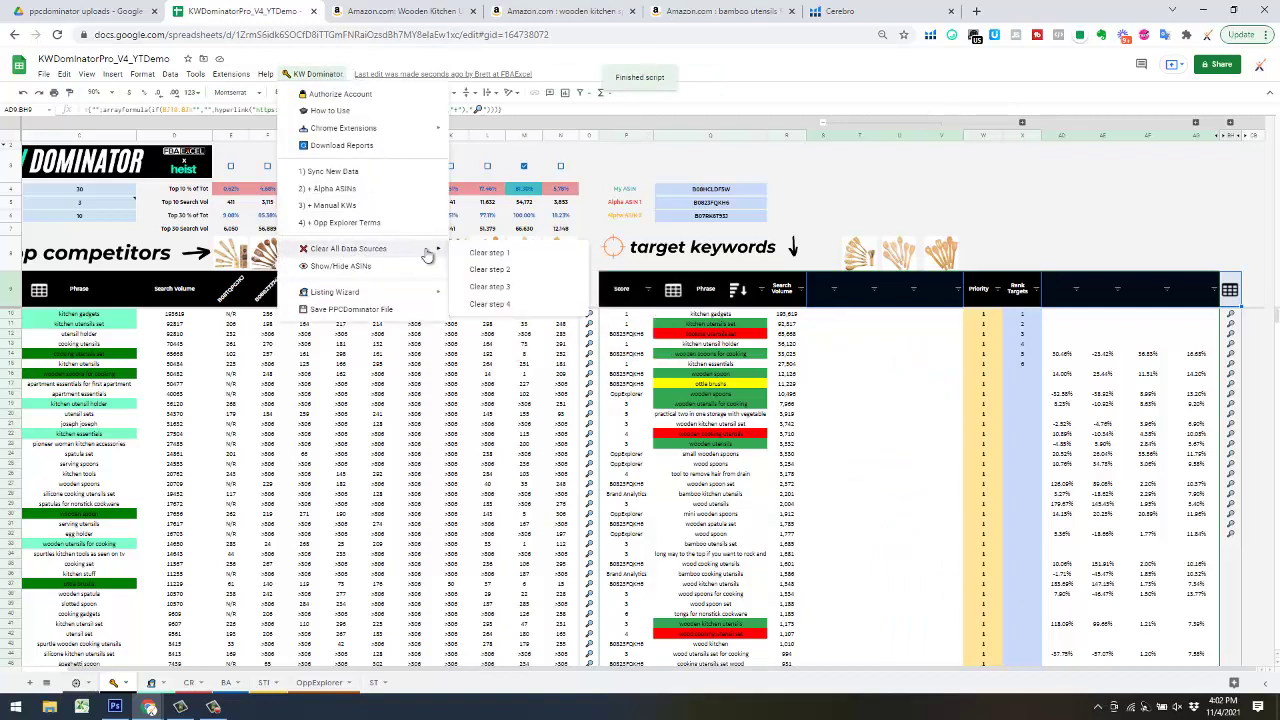
pyautogui.click(572, 287)
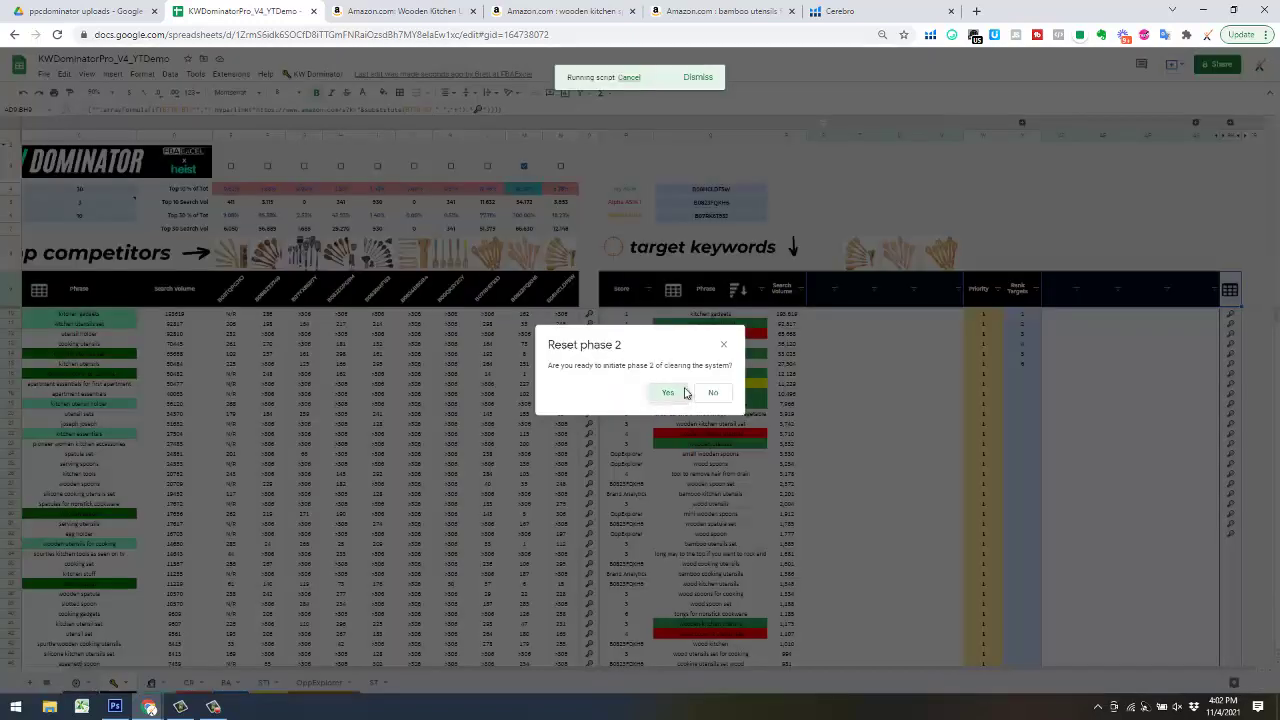
pyautogui.click(670, 394)
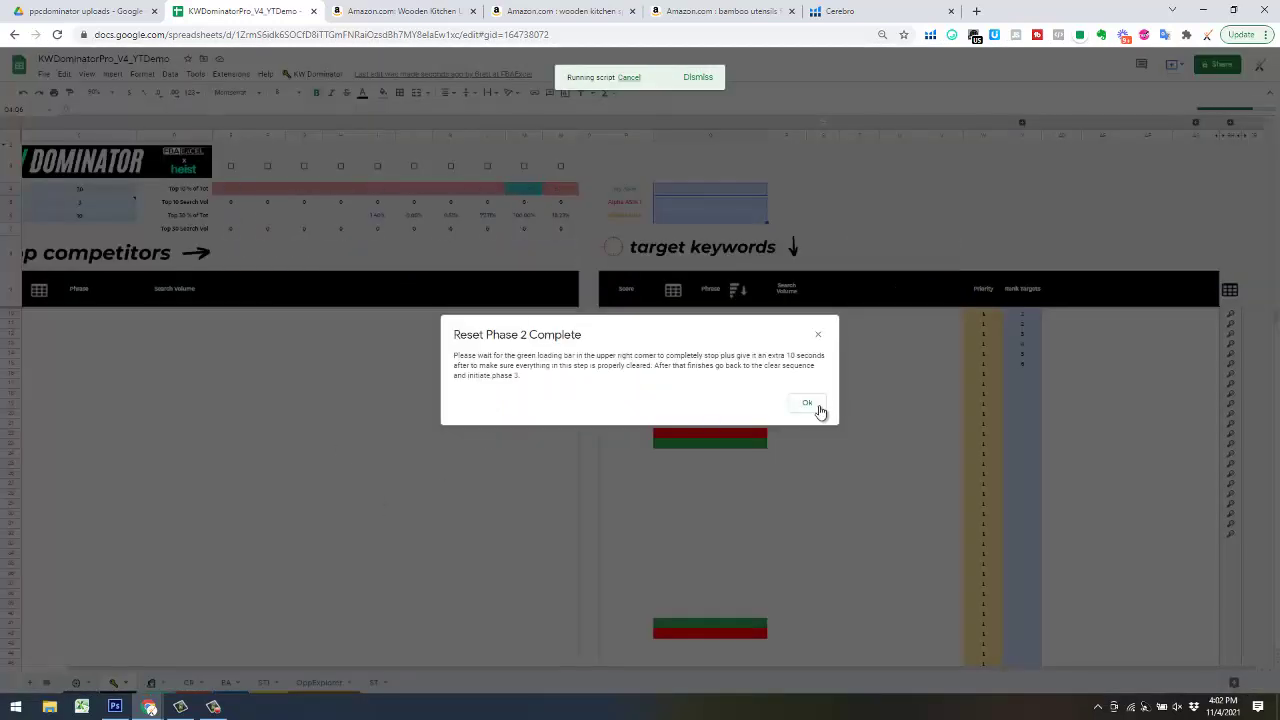
pyautogui.click(816, 407)
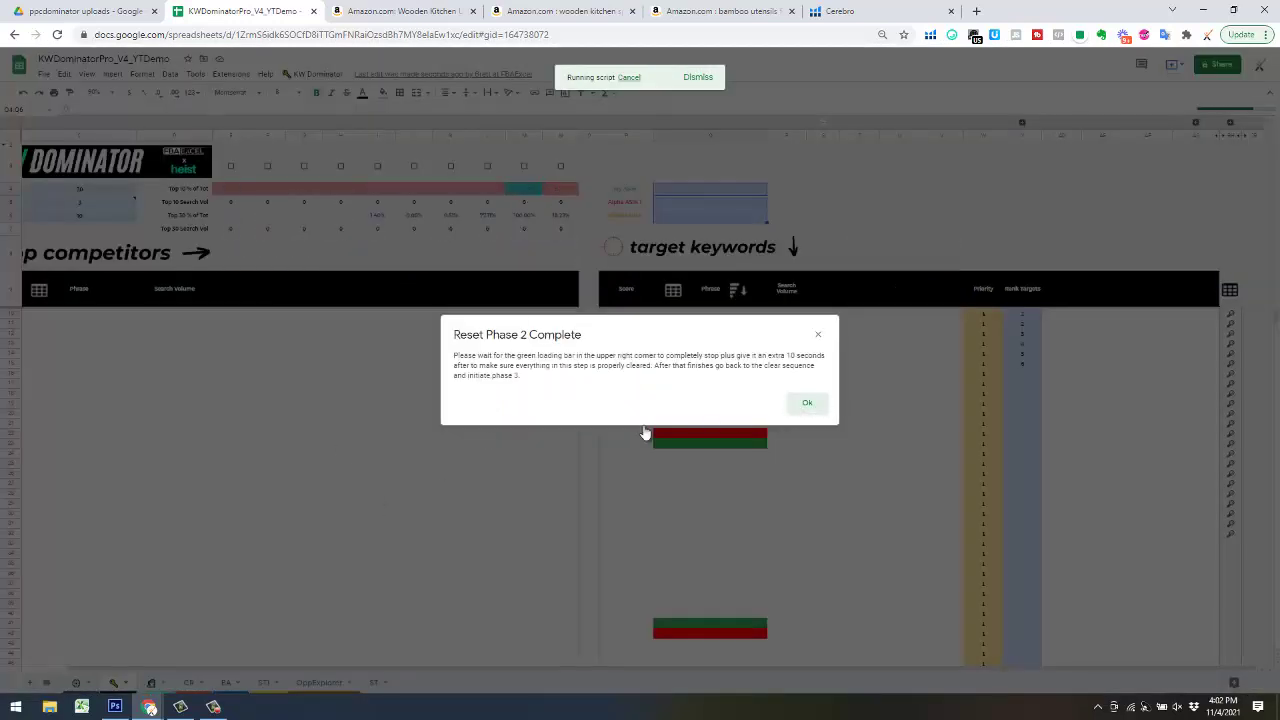